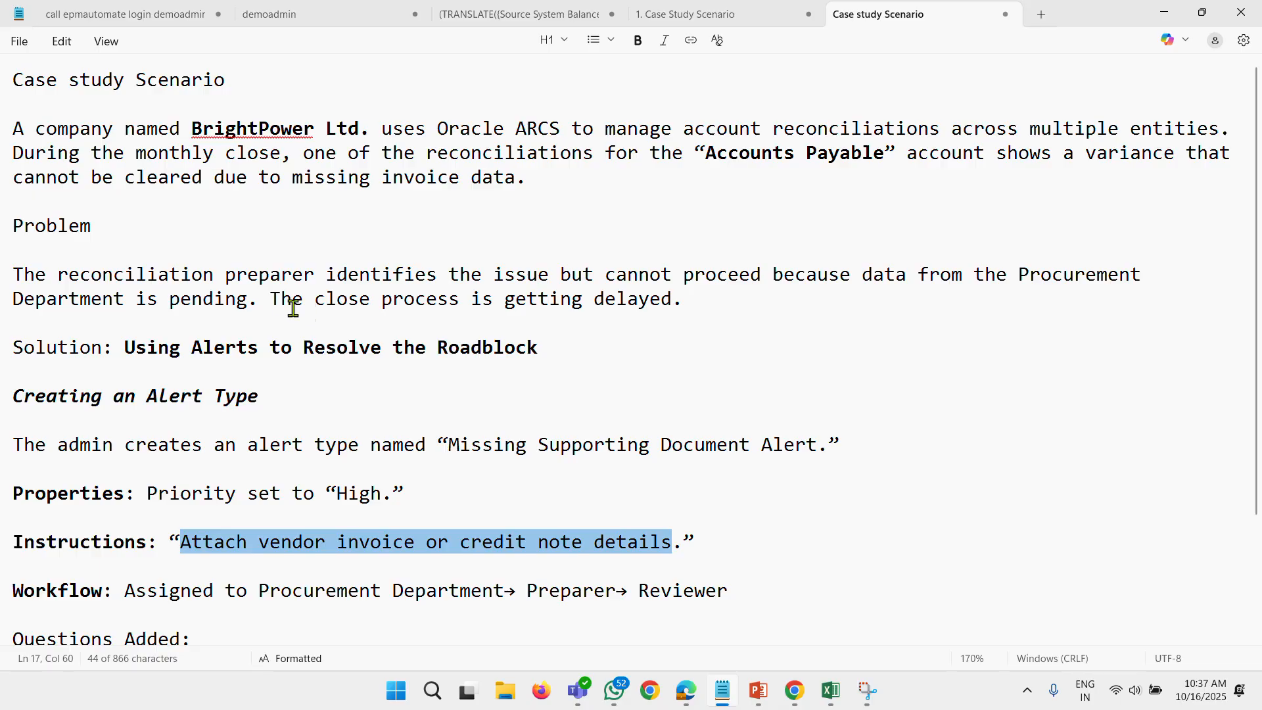
# Switch to Oracle Account Reconciliation, start a new alert type, and return to the case study notes in Notepad.
pyautogui.scroll(-1, 87, 381)
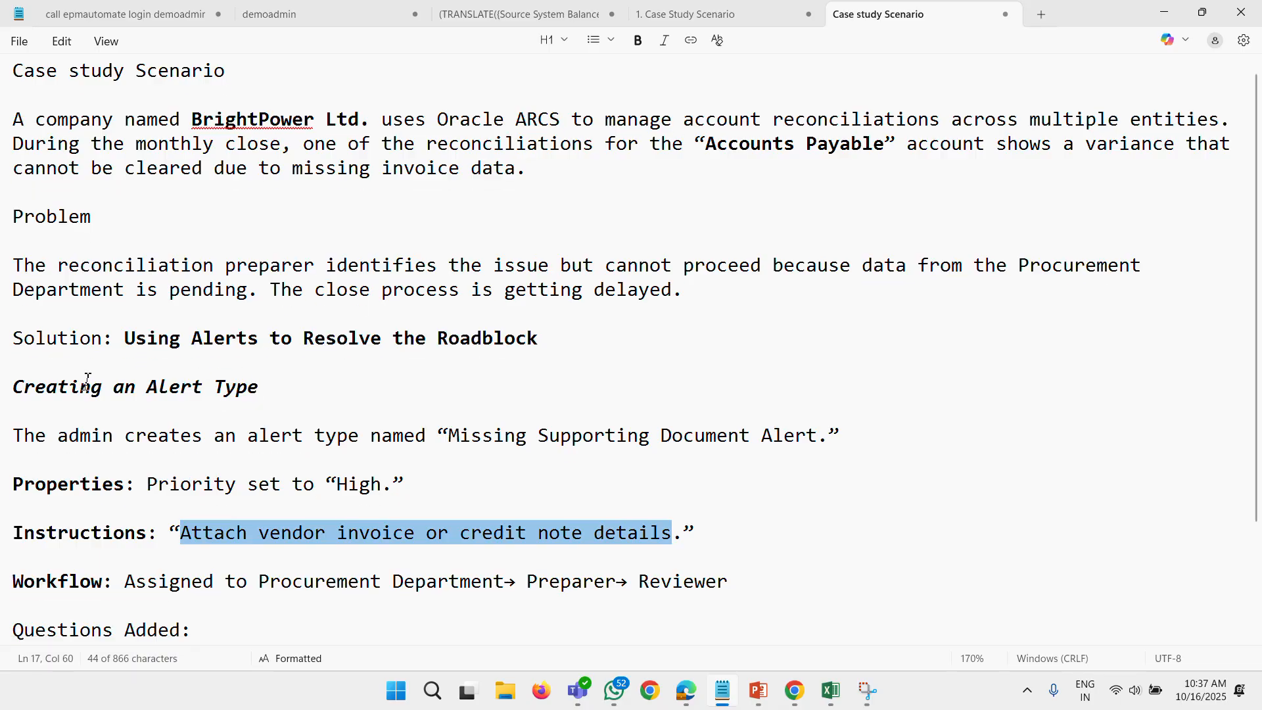
pyautogui.scroll(-2, 87, 382)
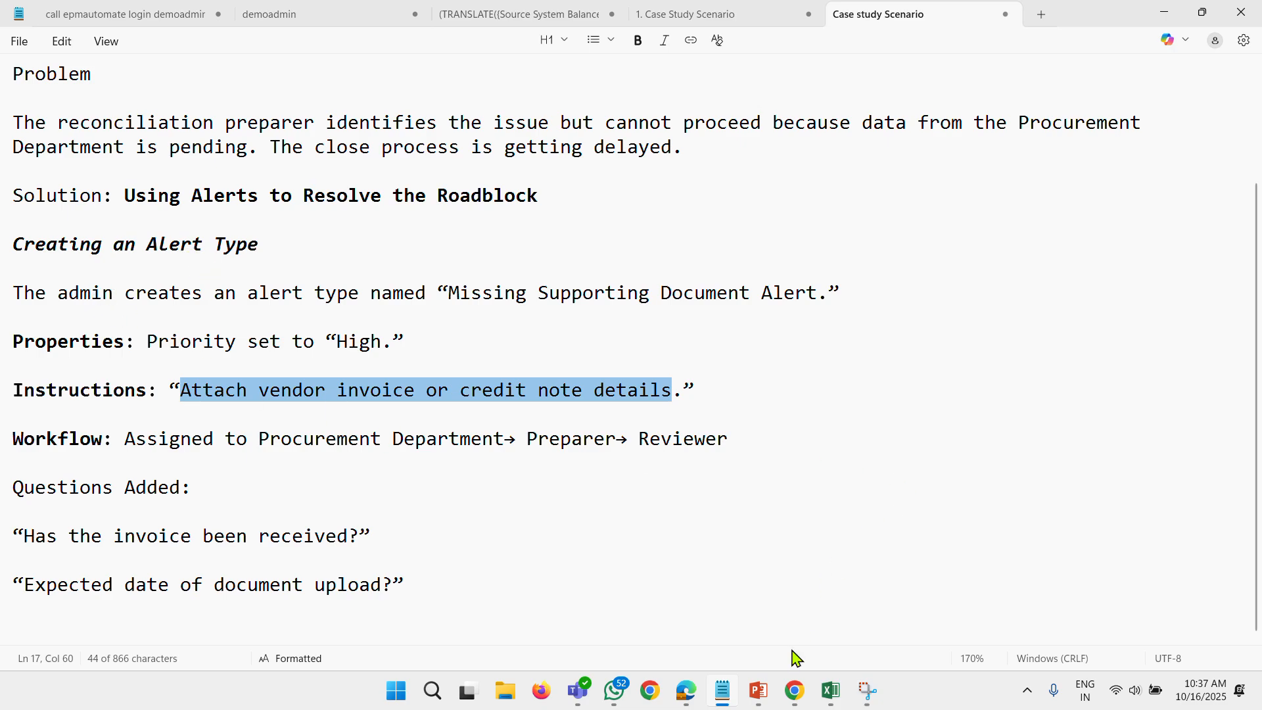
pyautogui.click(801, 702)
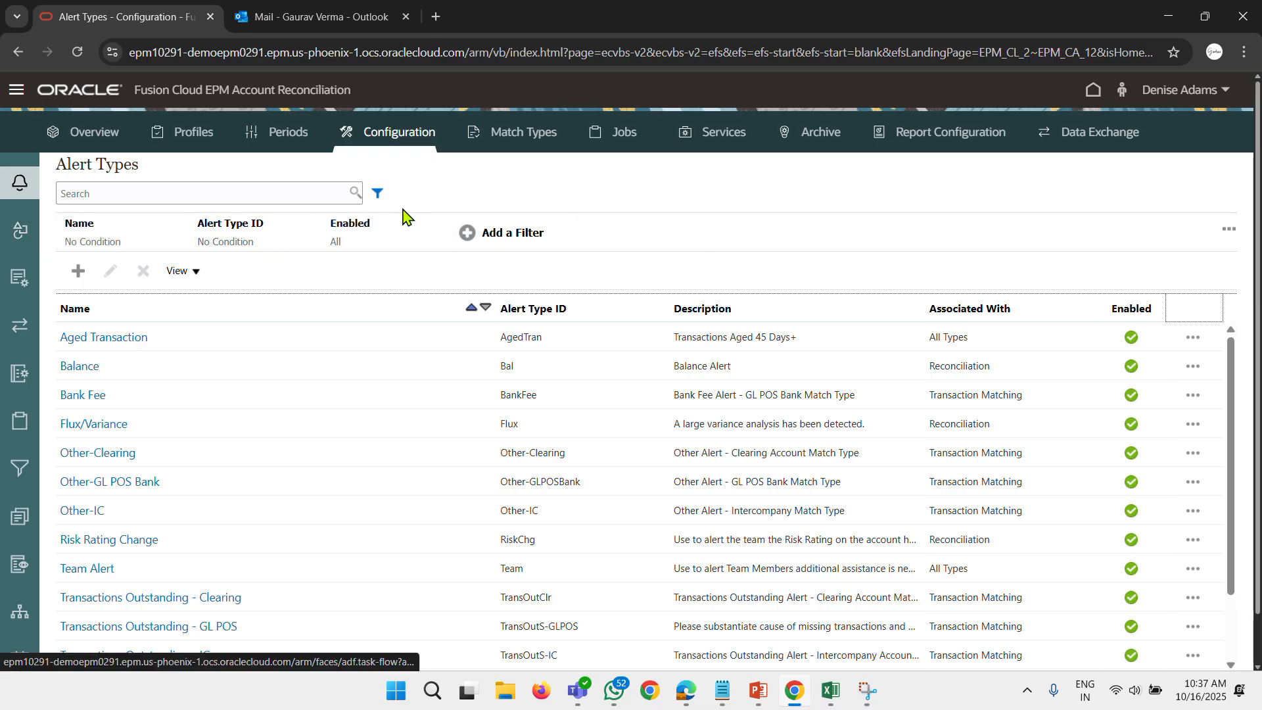
pyautogui.click(78, 272)
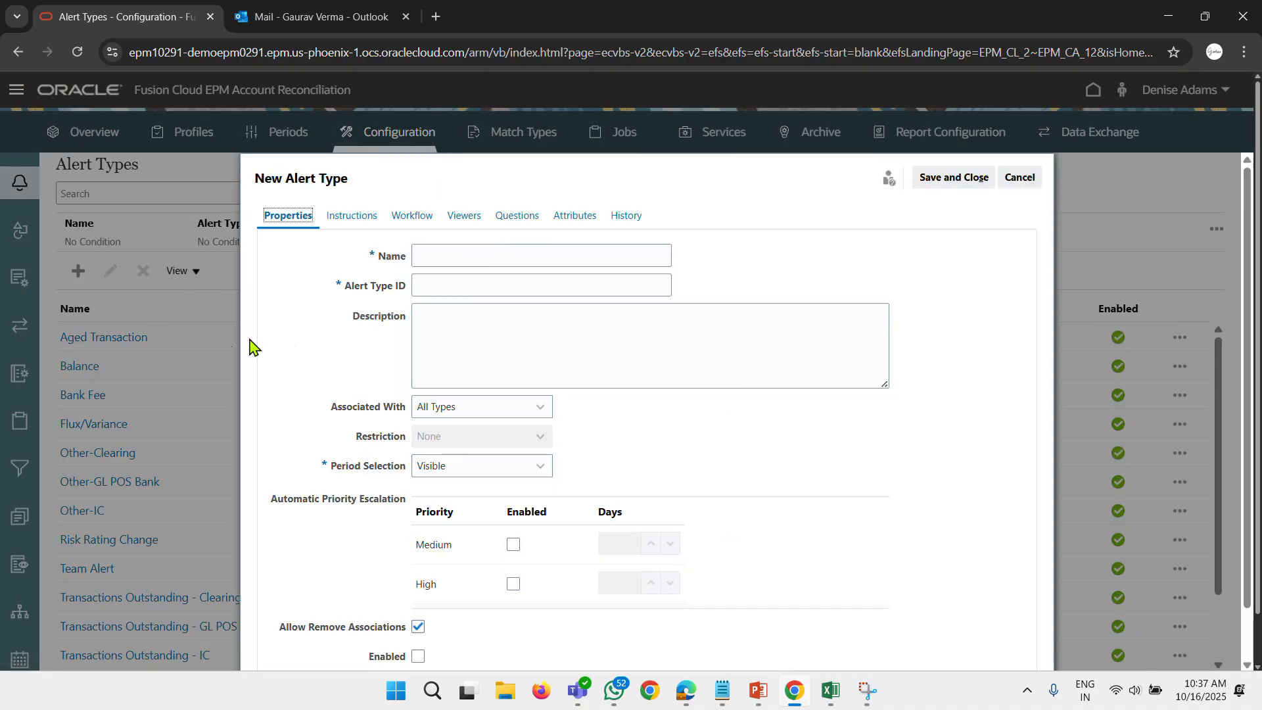
pyautogui.click(497, 254)
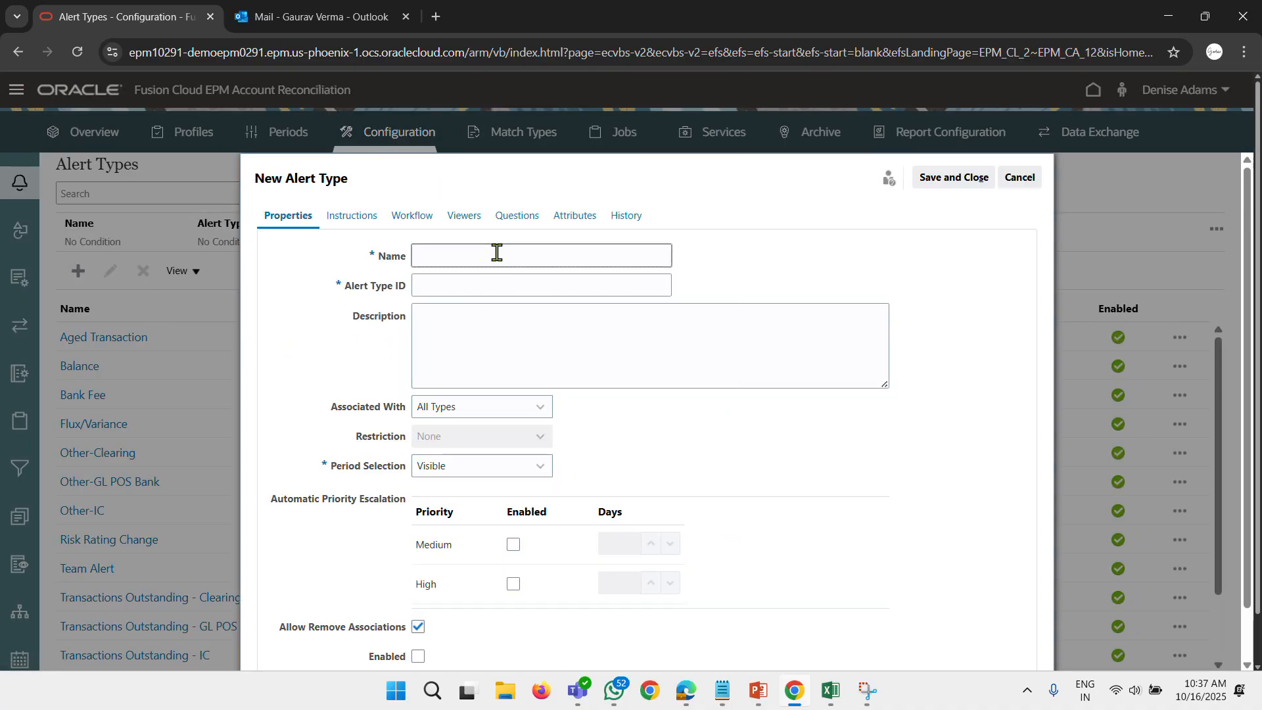
pyautogui.click(724, 689)
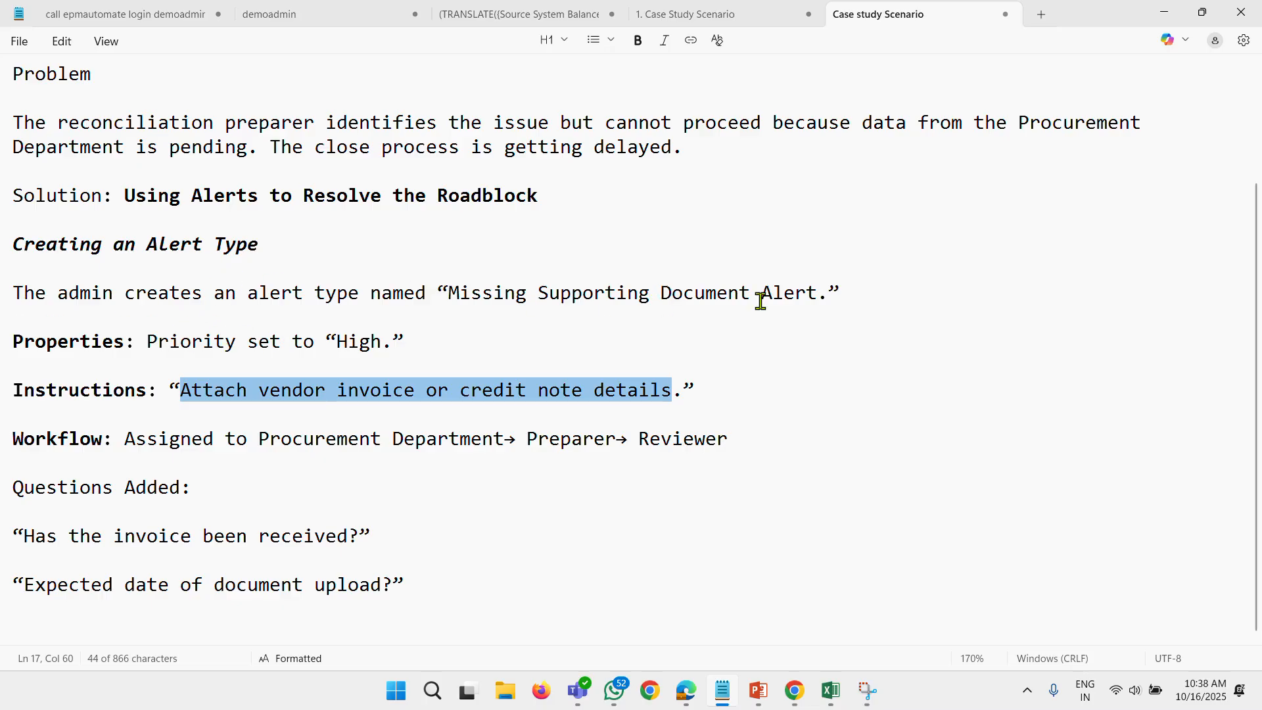
pyautogui.moveTo(816, 291); pyautogui.dragTo(485, 304)
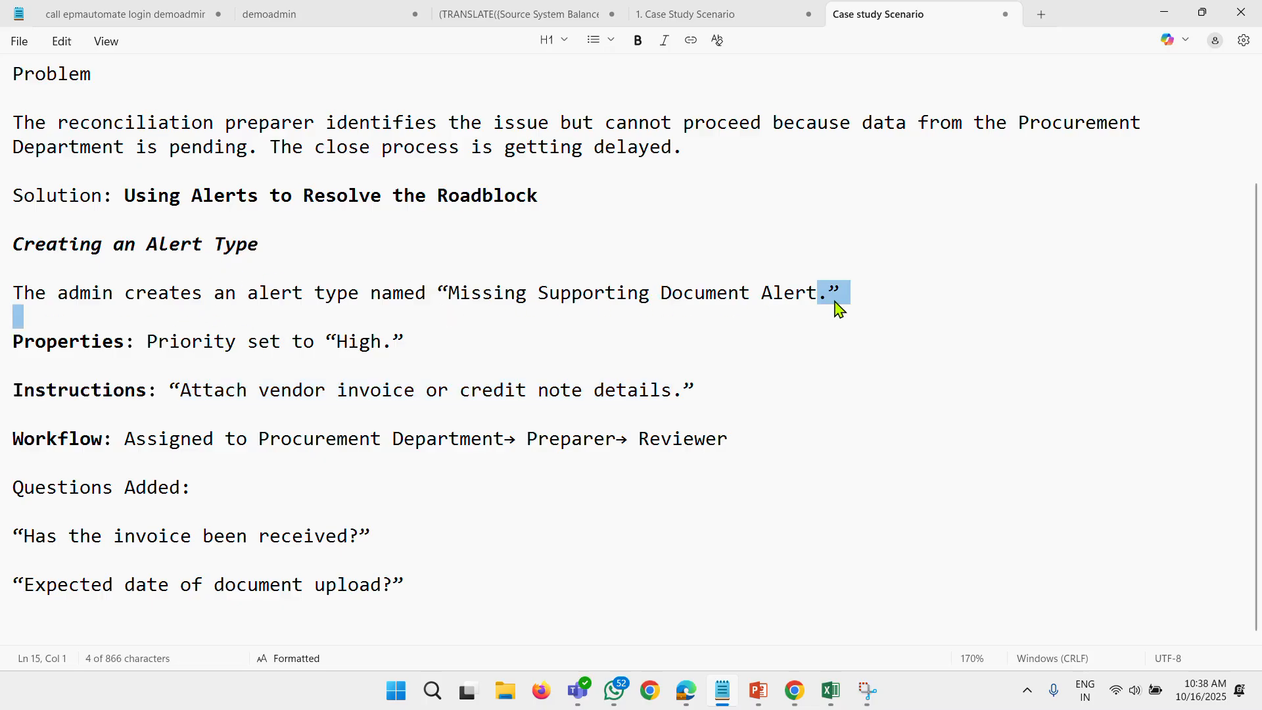
pyautogui.moveTo(818, 293); pyautogui.dragTo(750, 293)
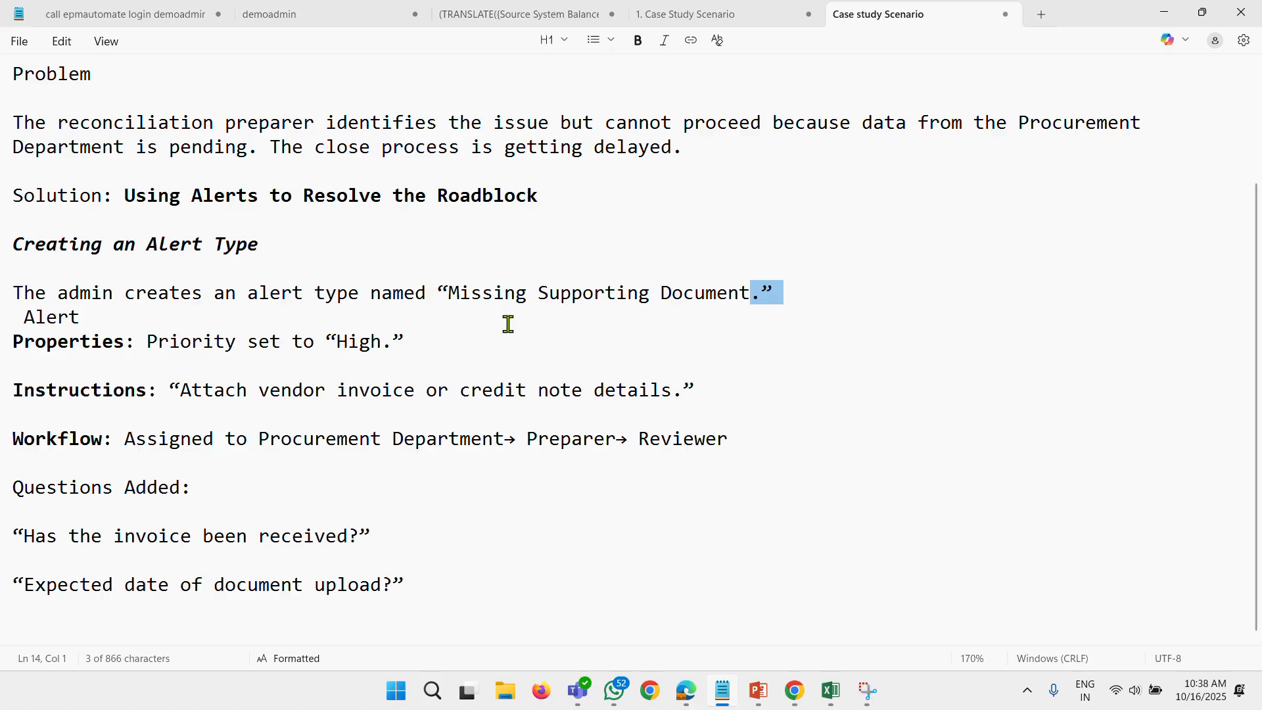
pyautogui.hotkey('ctrl', 'z')
pyautogui.click(424, 326)
# Name the new alert type "Missing Supporting Document Alert", copied from the case study notes, and set its Alert Type ID to "Supportive DOC".
pyautogui.moveTo(450, 297); pyautogui.dragTo(818, 299)
pyautogui.hotkey('ctrl', 'c')
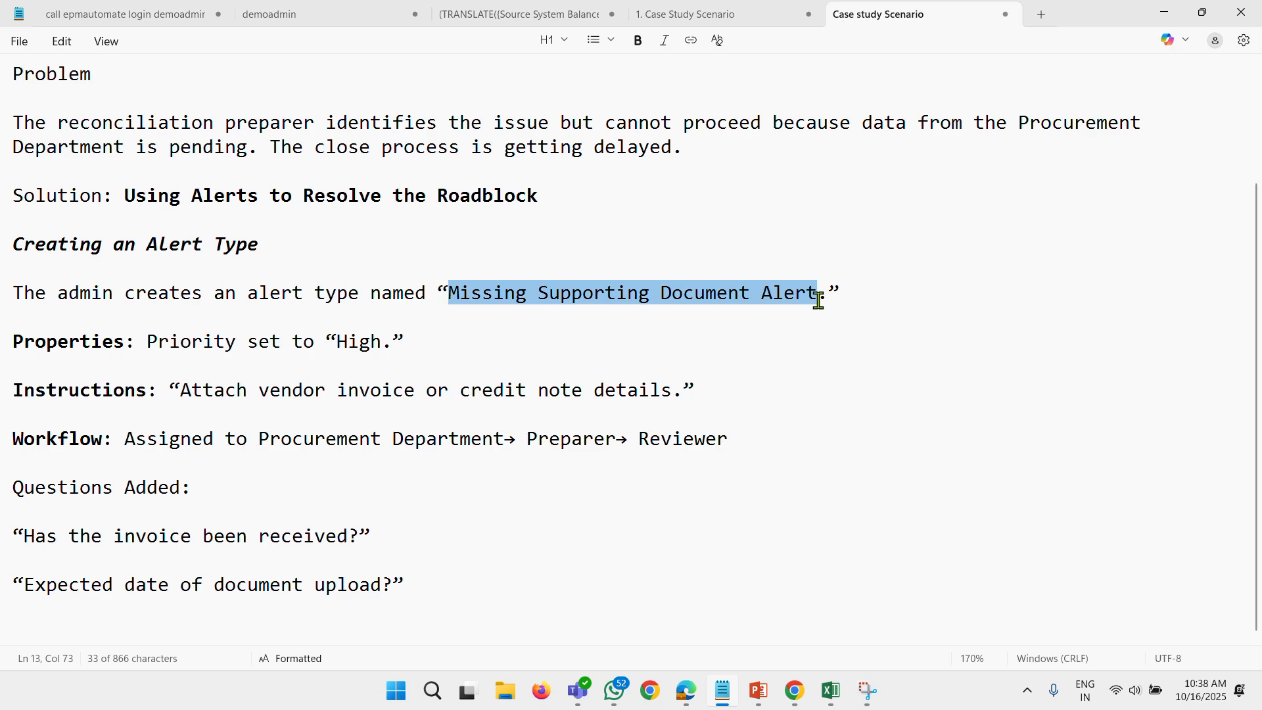
pyautogui.hotkey('alt', 'Tab')
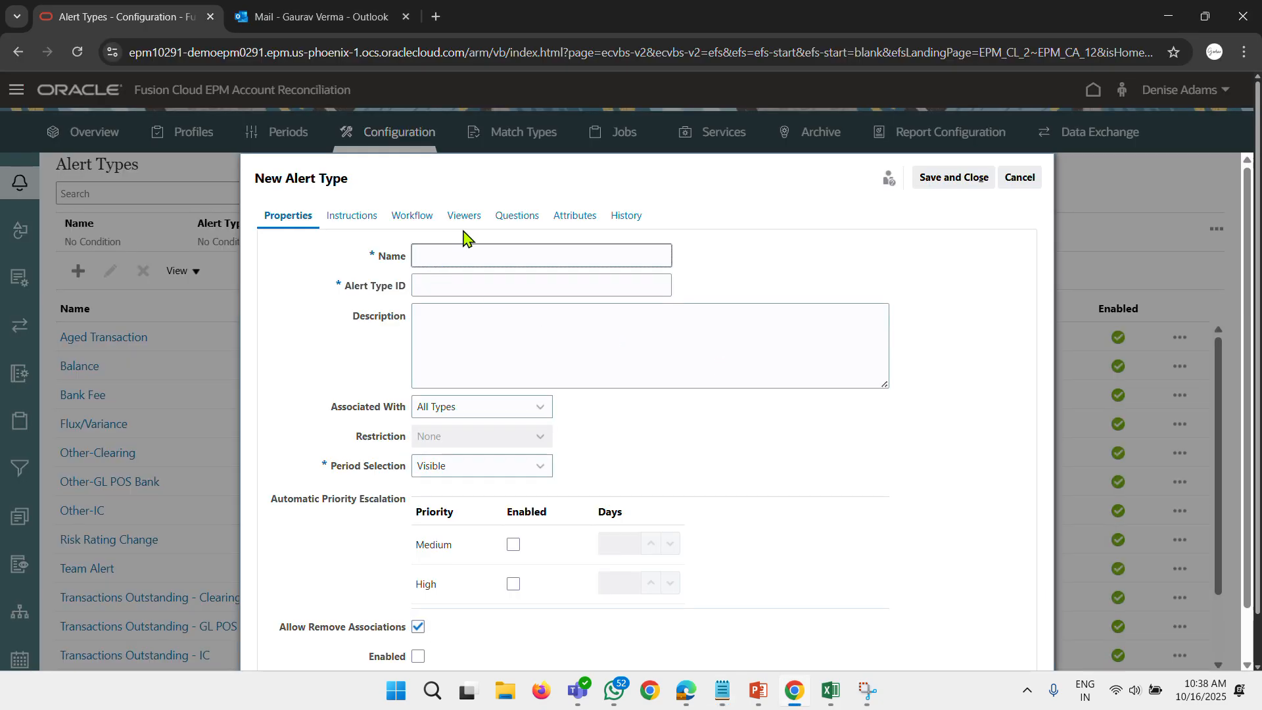
pyautogui.hotkey('ctrl', 'v')
pyautogui.click(475, 288)
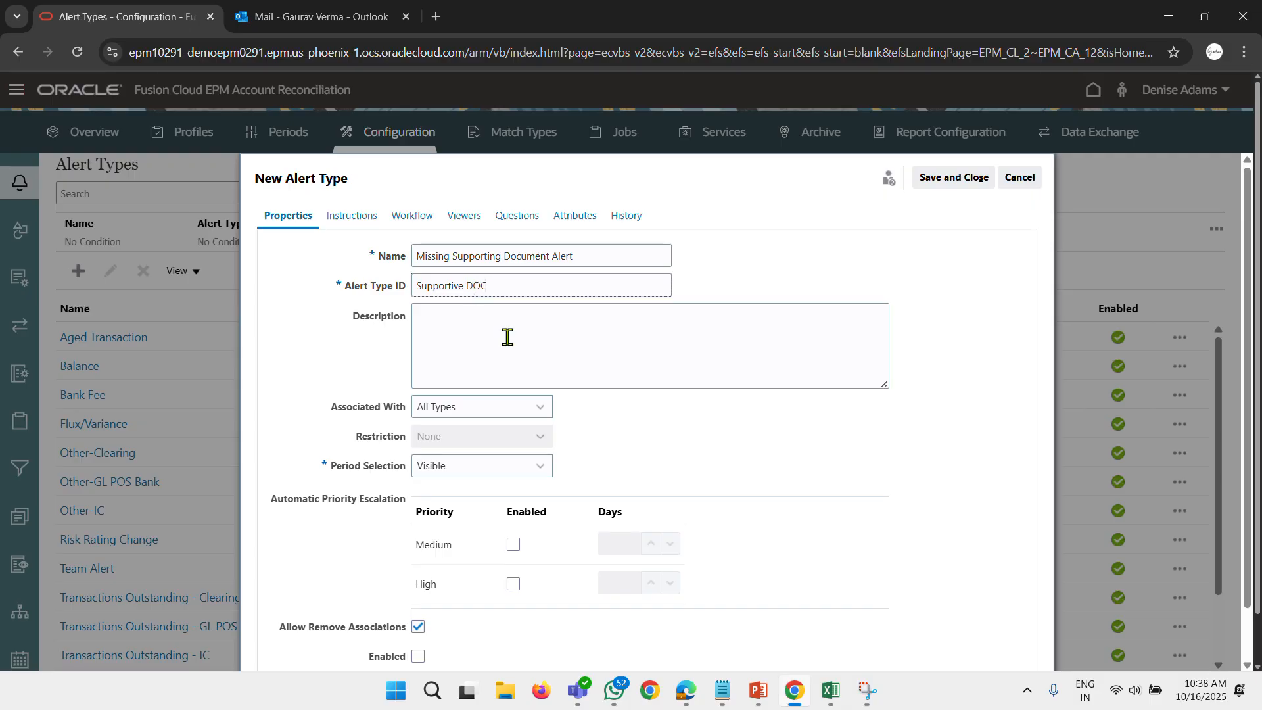
# Copy "Accounts Payable account shows a variance that cannot be cleared due to missing invoice data" from the Notepad notes into the description, without the quotation mark.
pyautogui.click(551, 314)
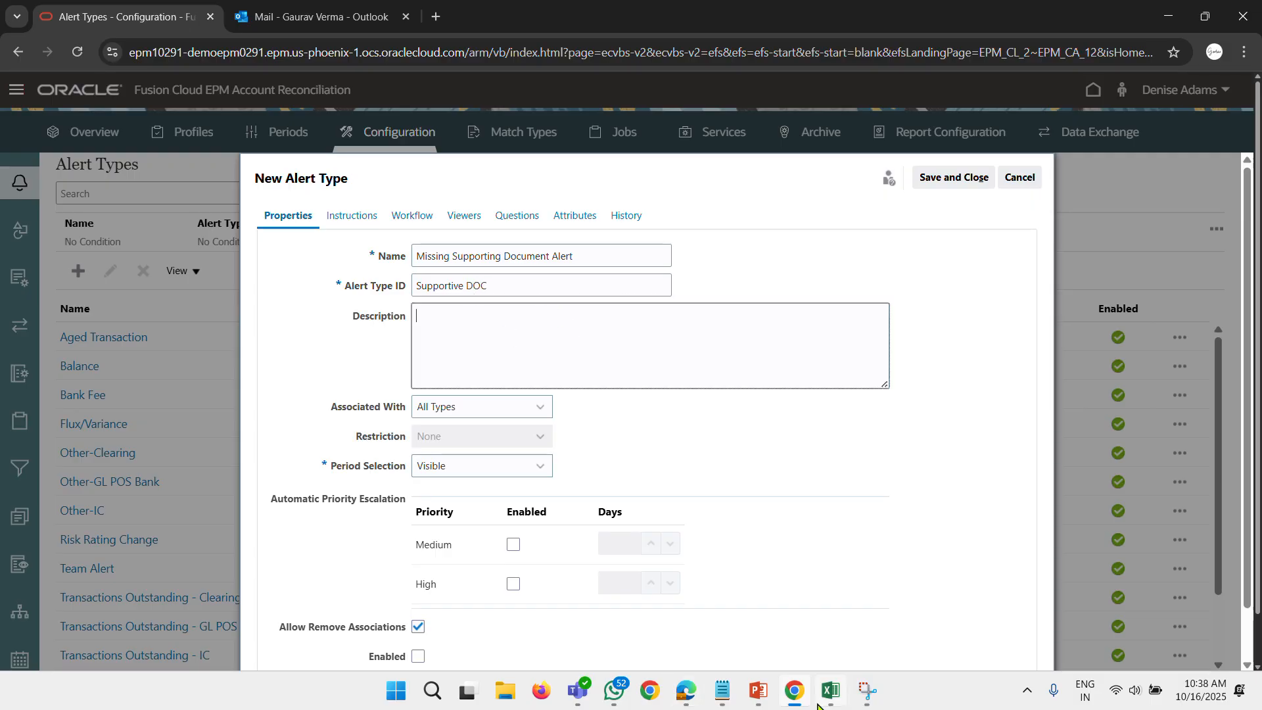
pyautogui.moveTo(797, 698)
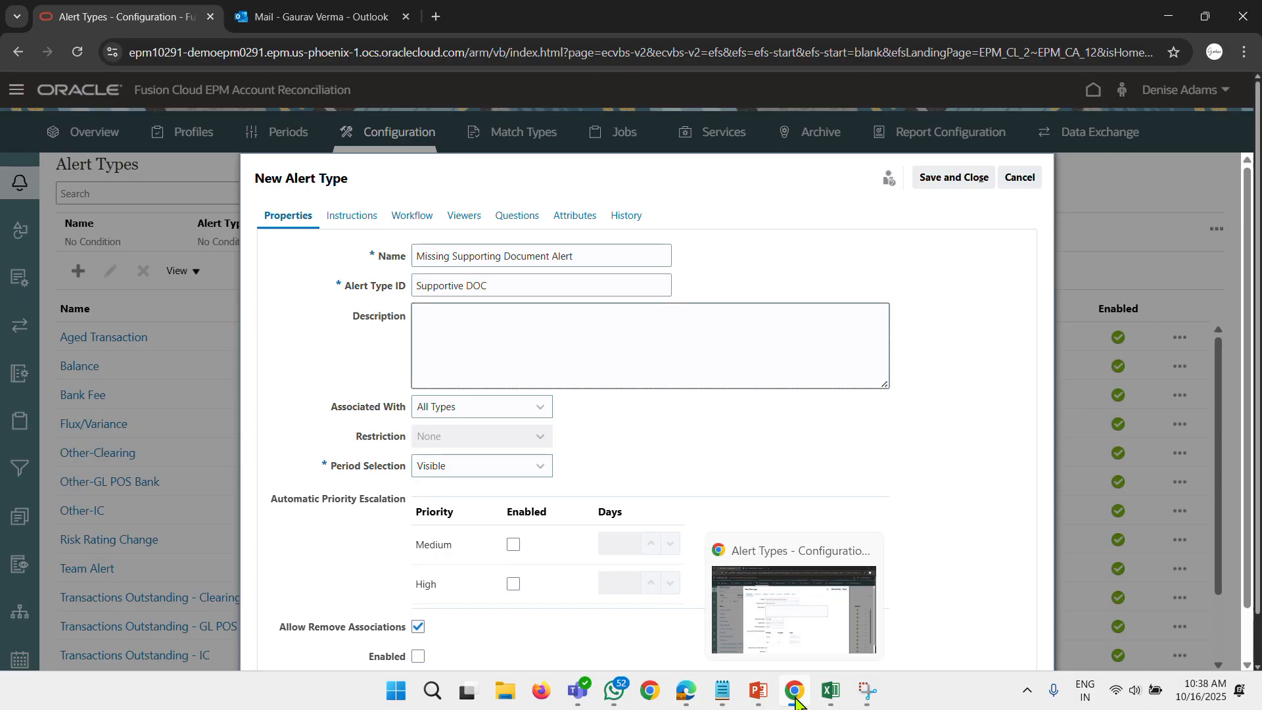
pyautogui.click(722, 691)
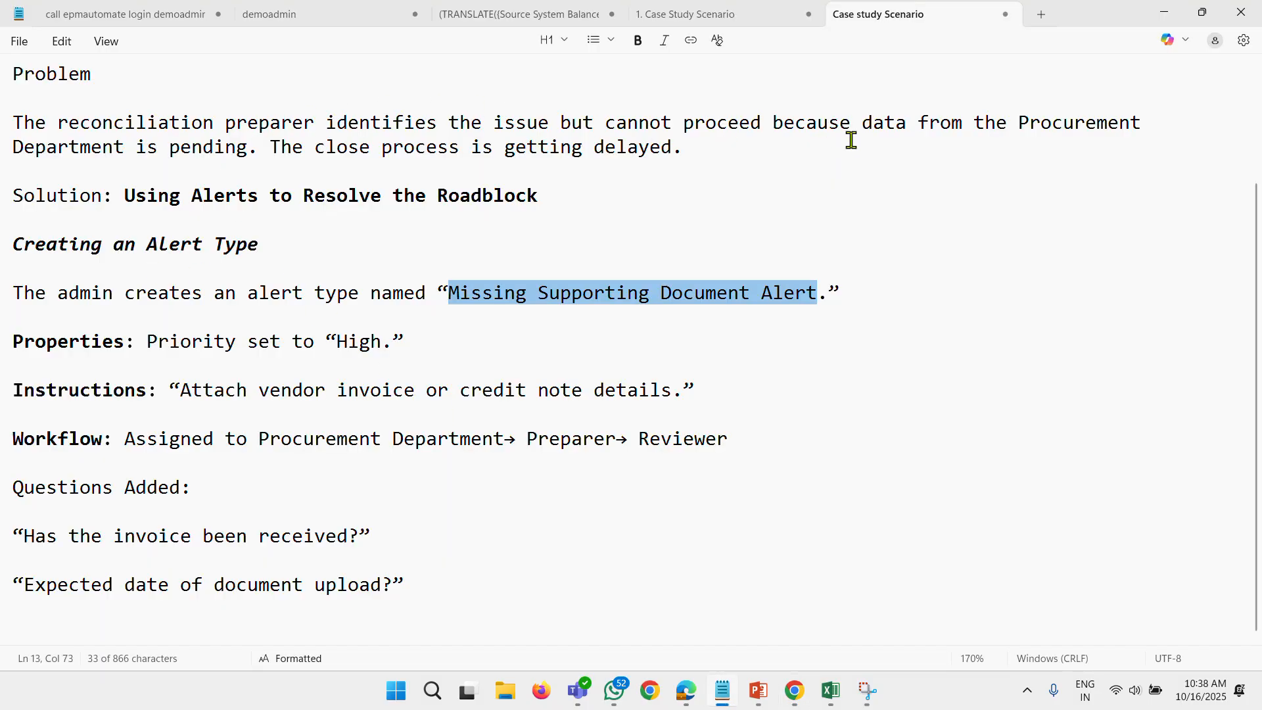
pyautogui.scroll(1, 920, 260)
pyautogui.scroll(1, 709, 158)
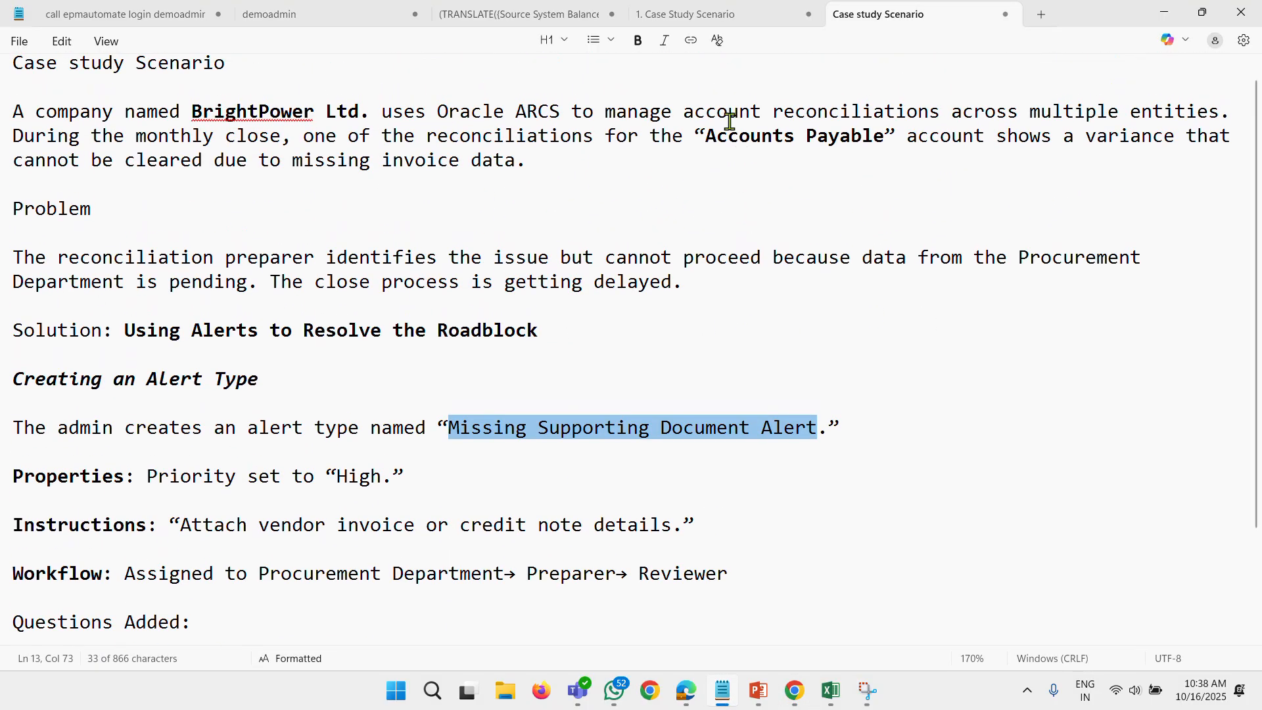
pyautogui.moveTo(705, 135); pyautogui.dragTo(513, 163)
pyautogui.hotkey('ctrl', 'c')
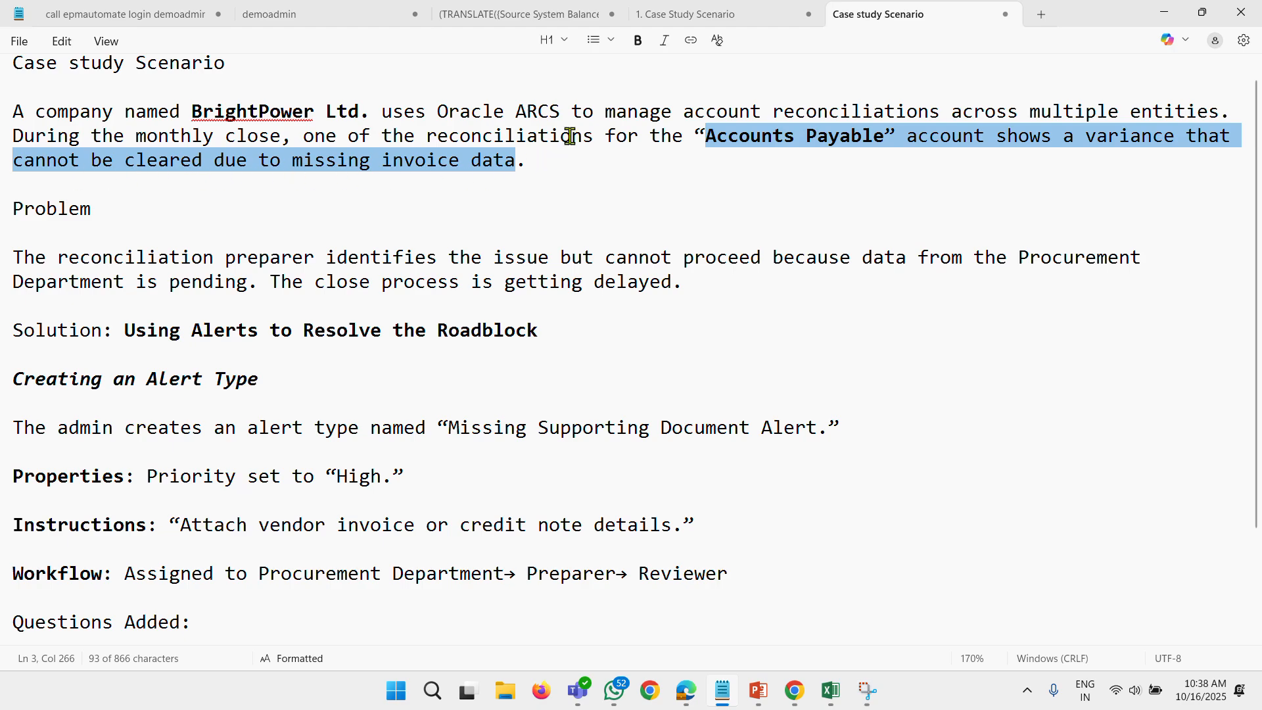
pyautogui.hotkey('alt', 'Tab')
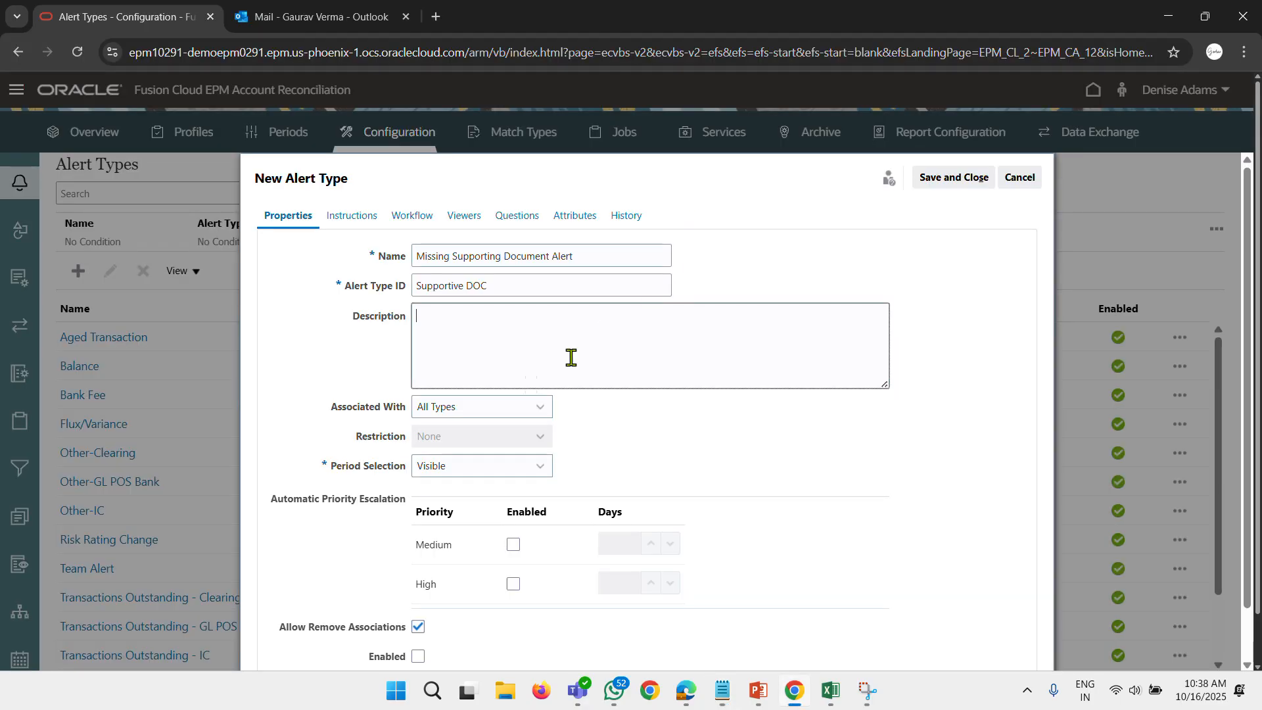
pyautogui.hotkey('ctrl', 'v')
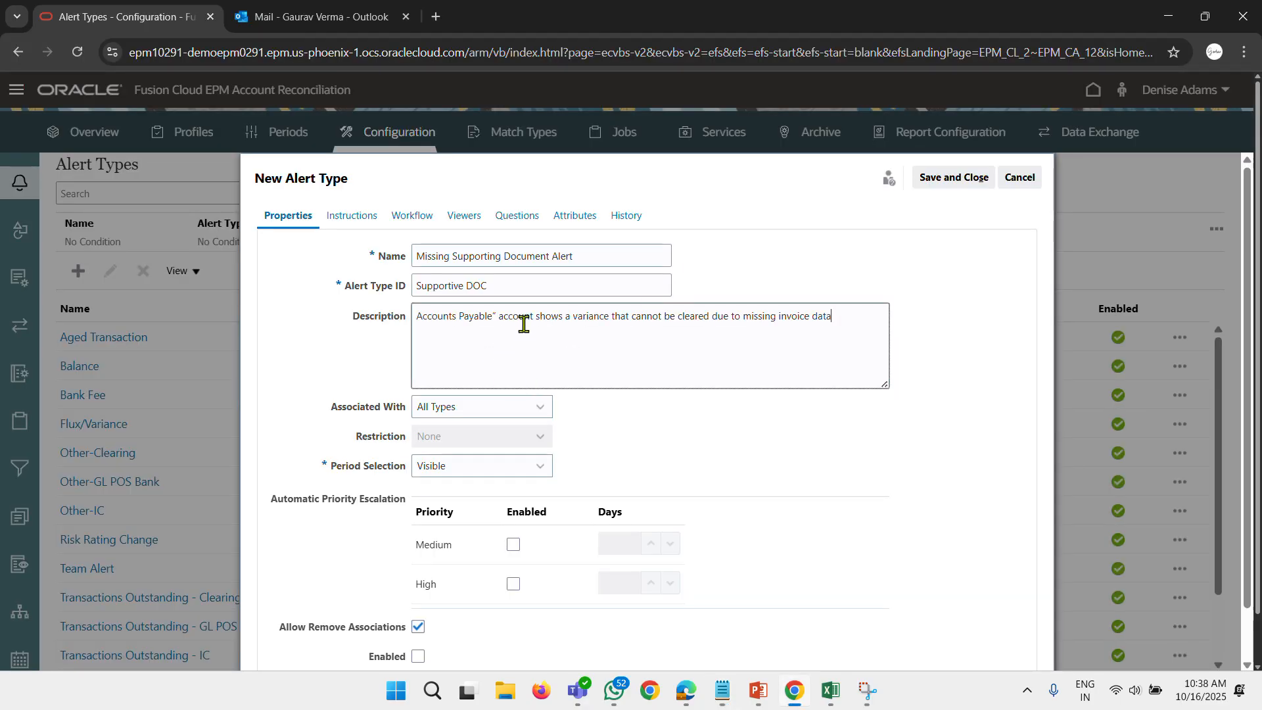
pyautogui.press('BackSpace')
pyautogui.press('BackSpace')
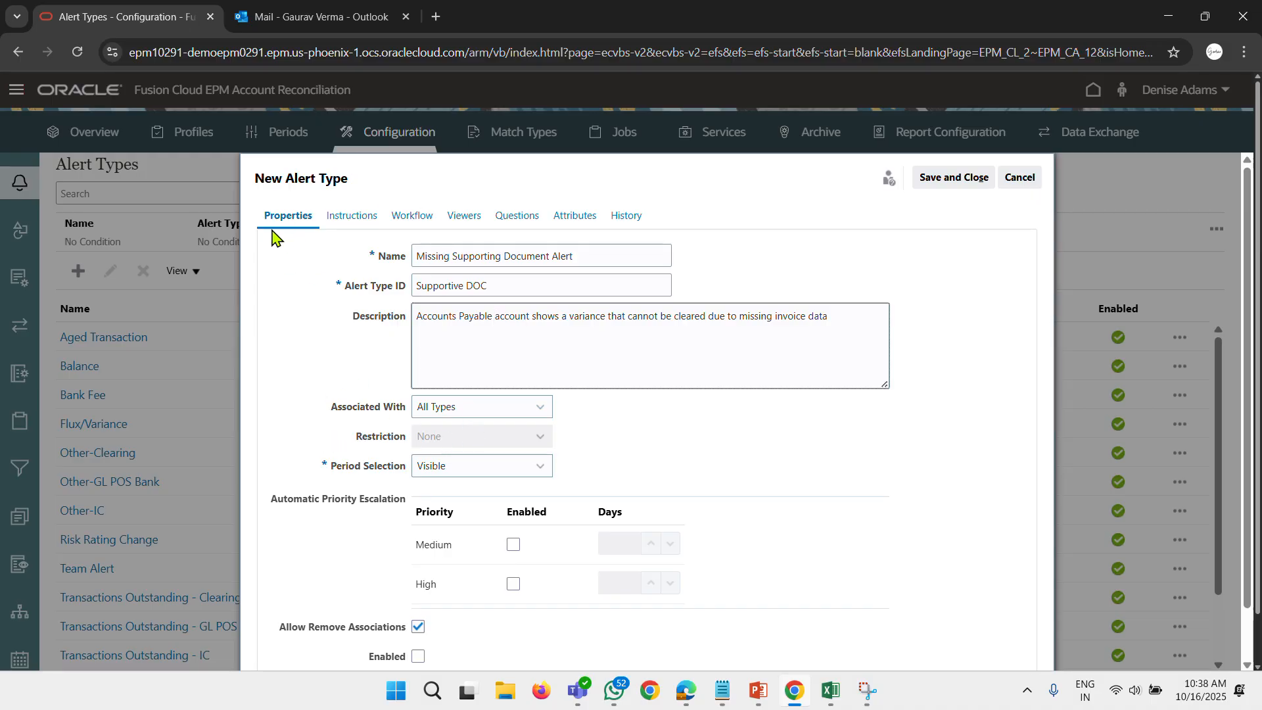
# Associate the alert type with Reconciliation, set its restriction to Prevent Workflow, and enable automatic escalation for High priority.
pyautogui.click(457, 412)
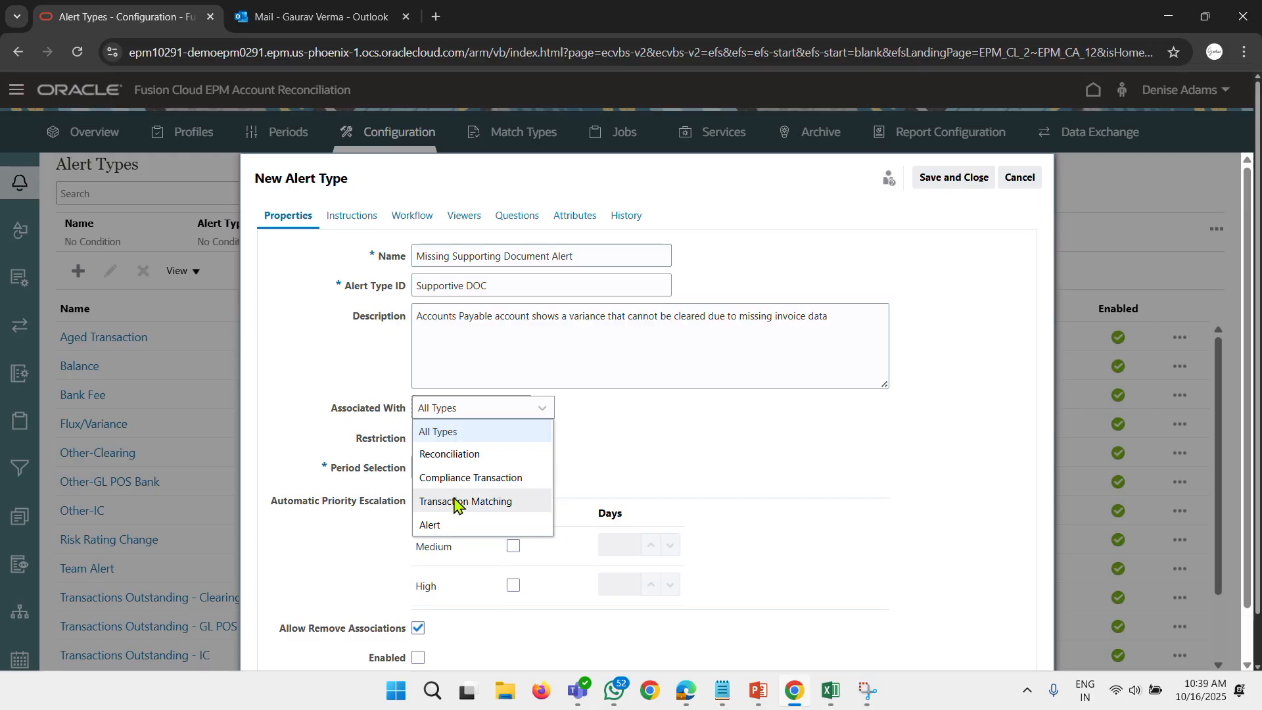
pyautogui.click(458, 456)
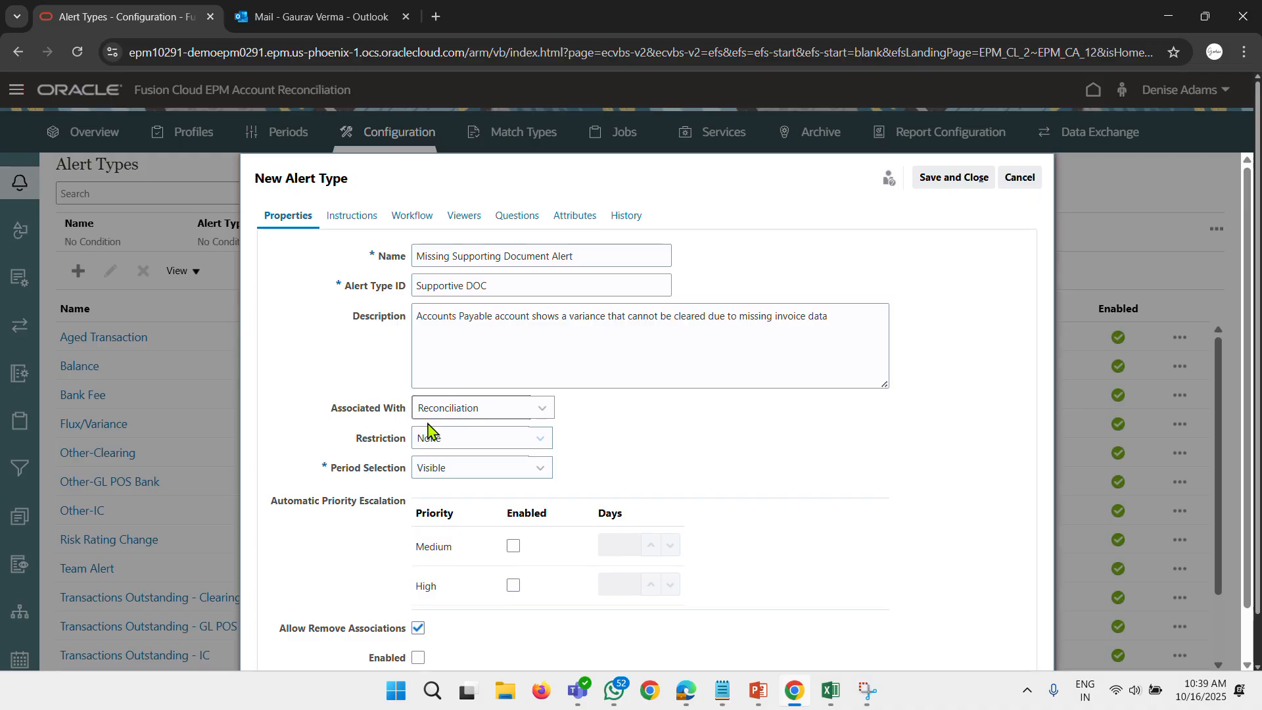
pyautogui.click(464, 439)
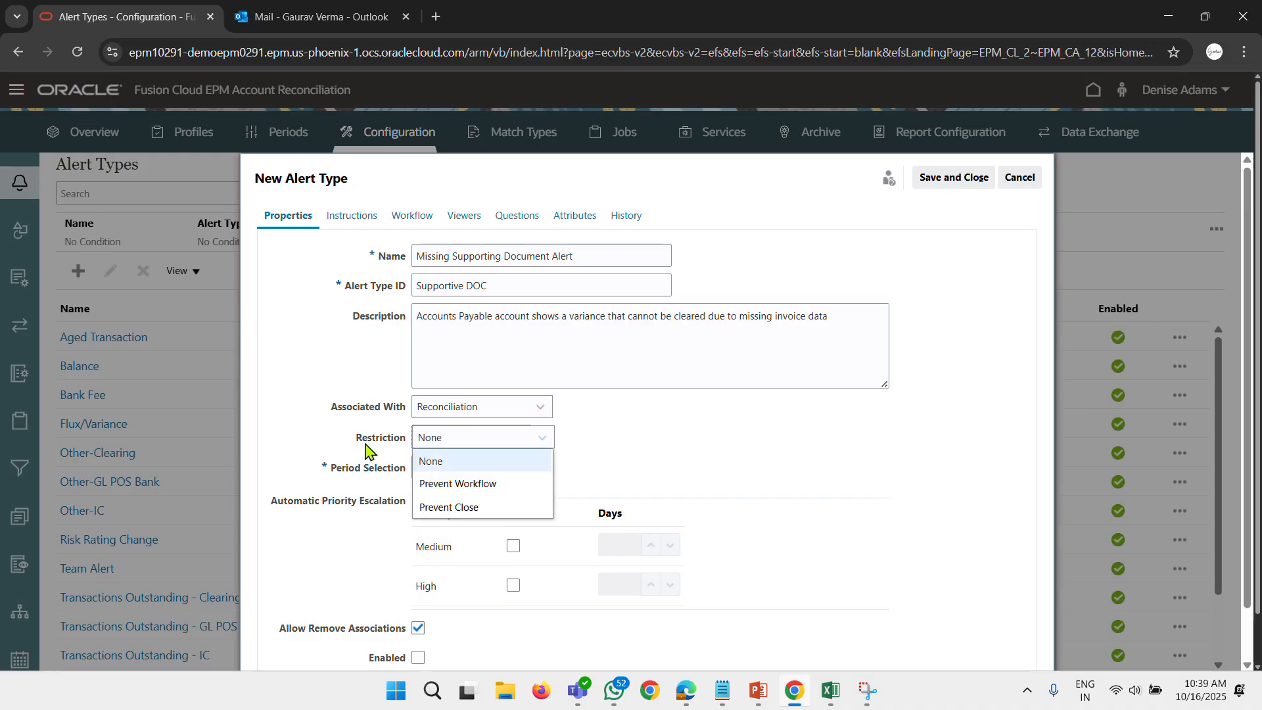
pyautogui.click(475, 485)
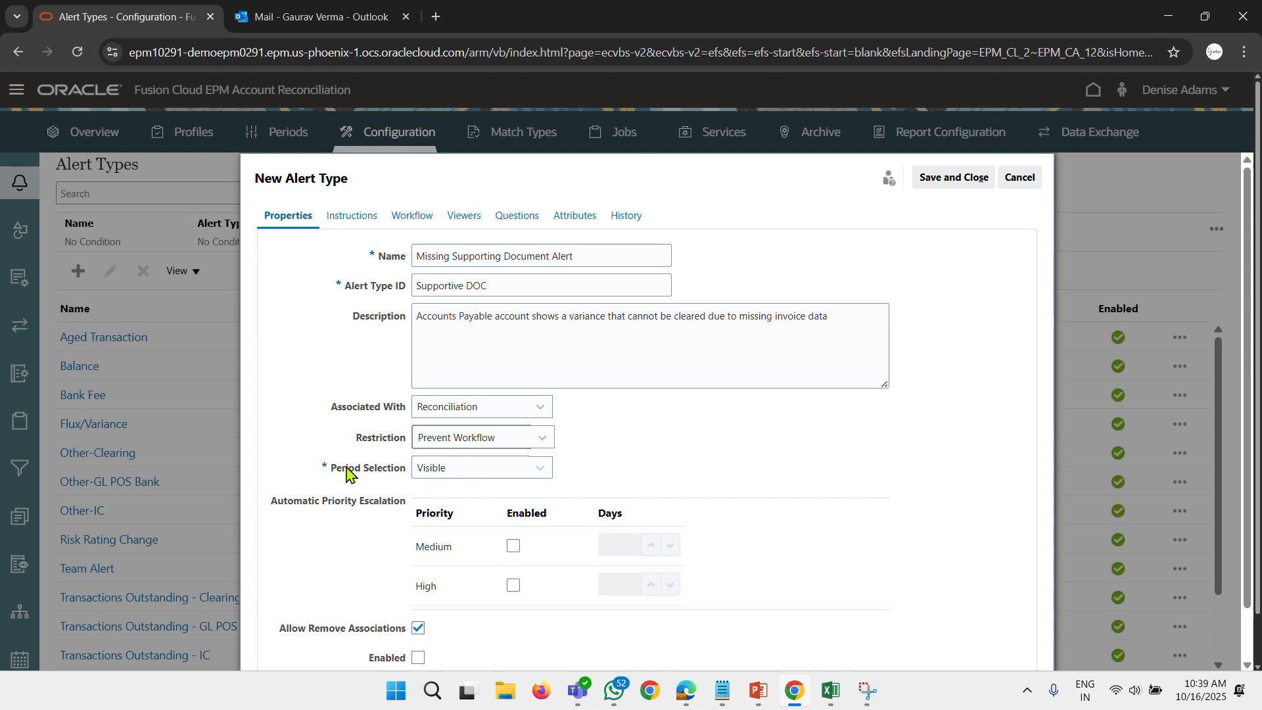
pyautogui.click(488, 478)
pyautogui.click(334, 466)
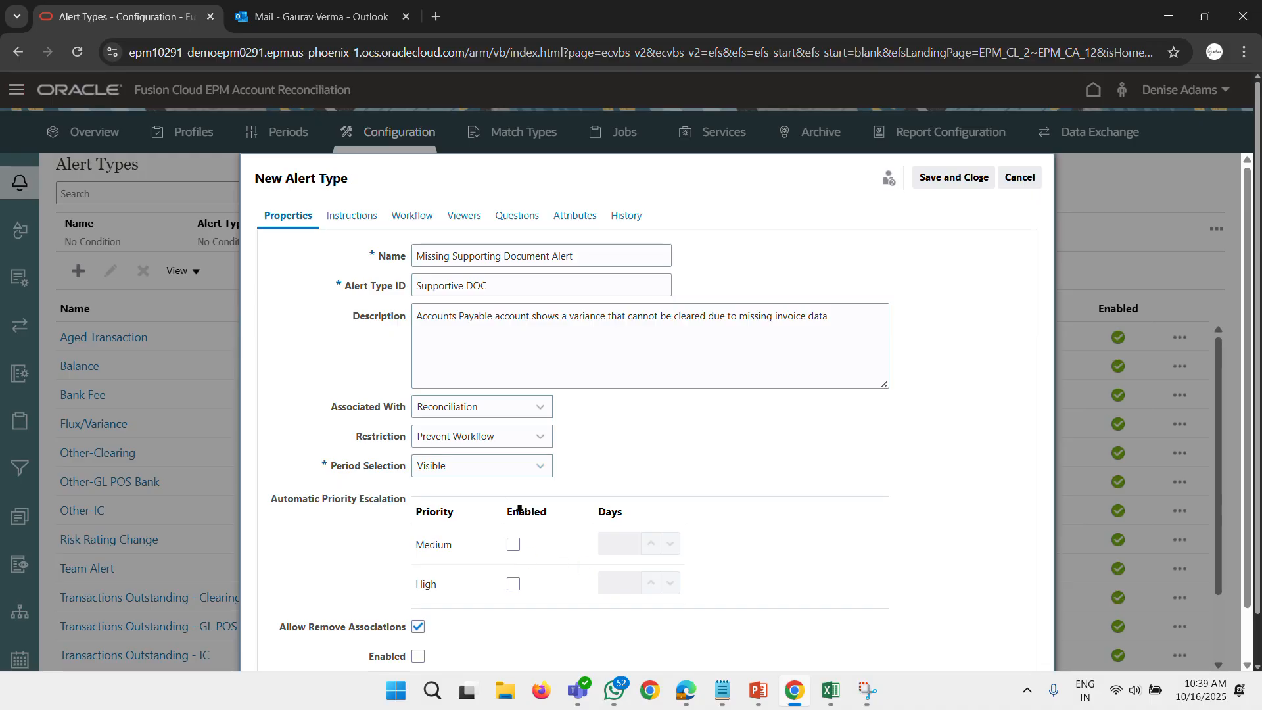
pyautogui.click(513, 583)
# Copy the instruction text "Attach vendor invoice or credit note details" from the Notepad case study and return to the new alert type.
pyautogui.click(723, 690)
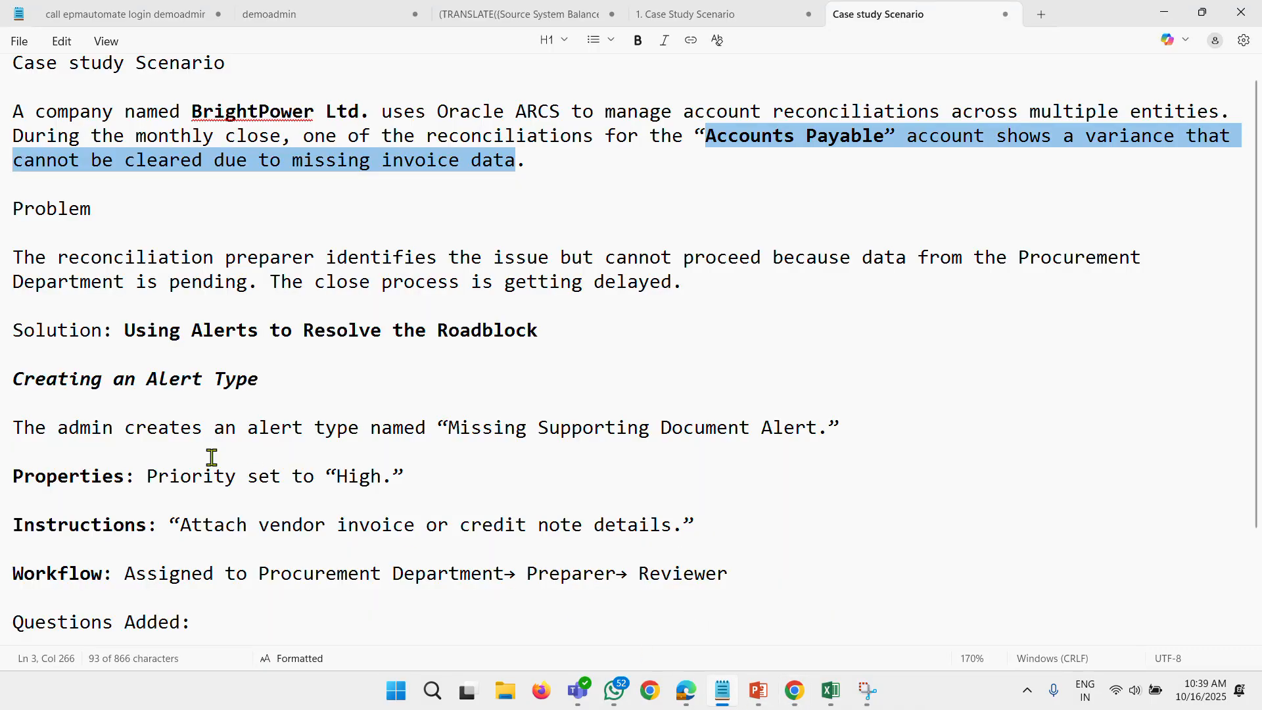
pyautogui.scroll(-2, 211, 416)
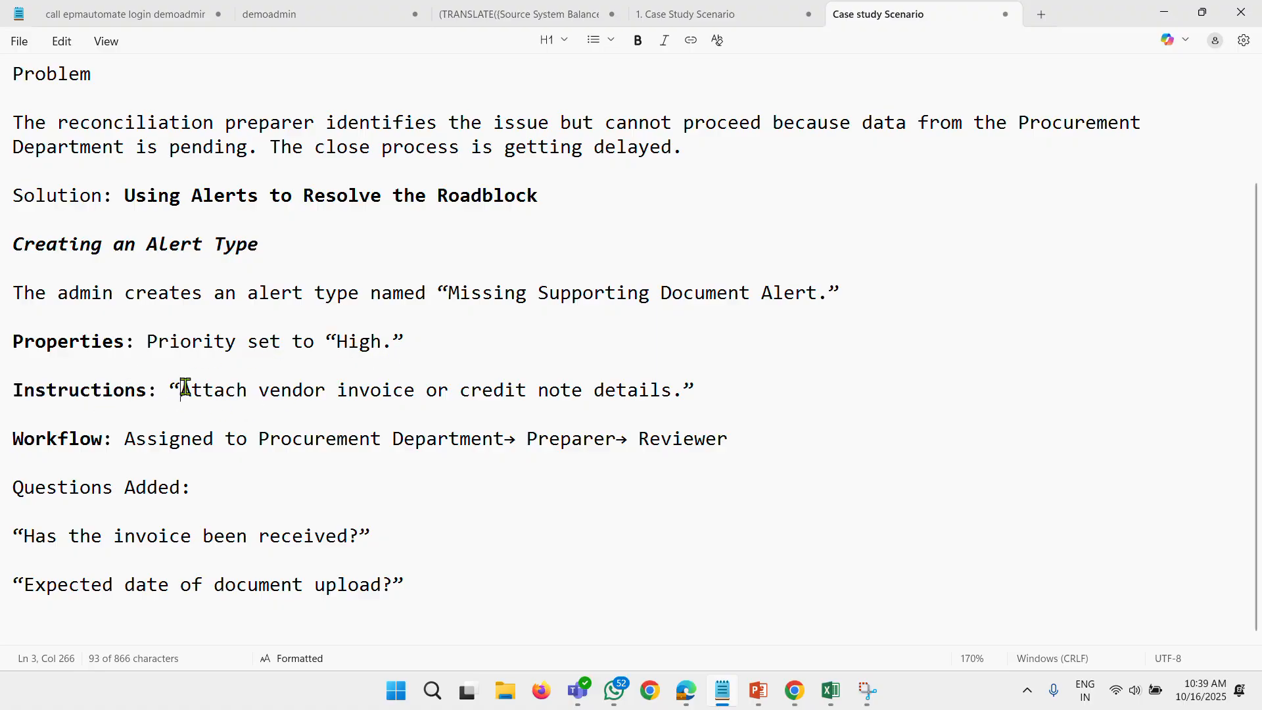
pyautogui.moveTo(184, 387); pyautogui.dragTo(668, 392)
pyautogui.hotkey('ctrl', 'c')
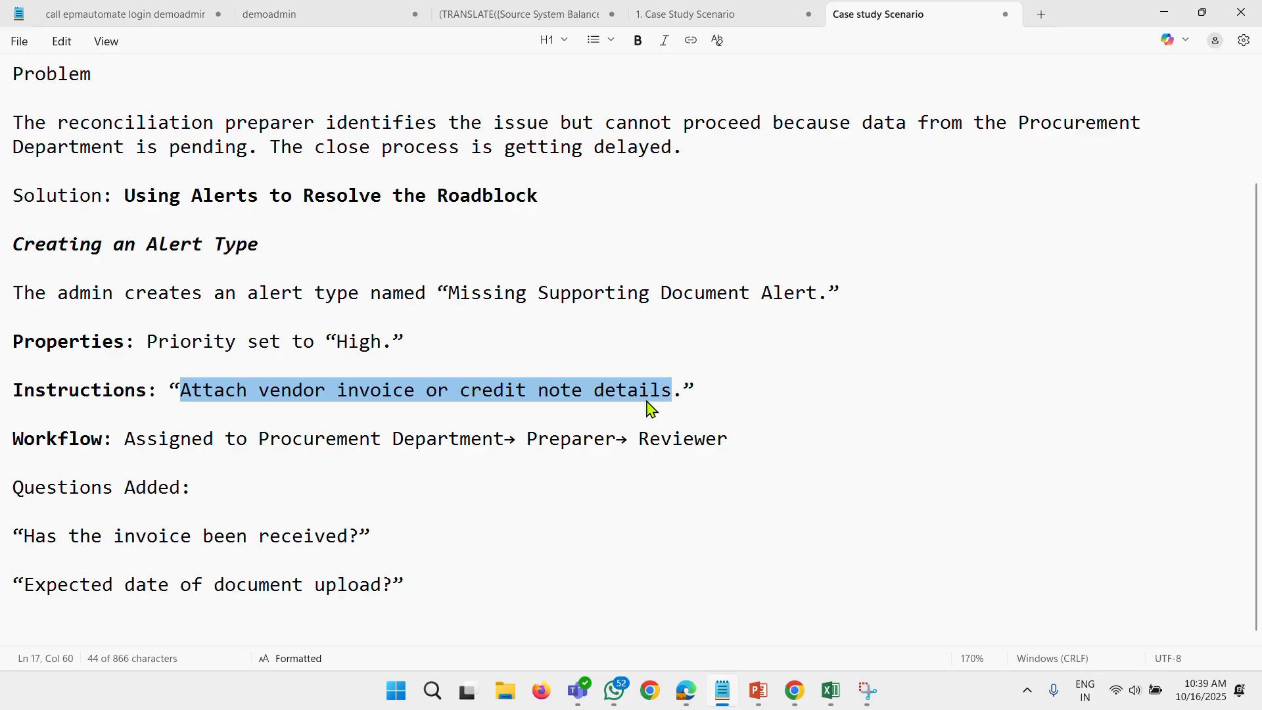
pyautogui.hotkey('alt', 'Tab')
# Enable the alert type and set its High priority escalation to 3 days.
pyautogui.scroll(-1, 550, 524)
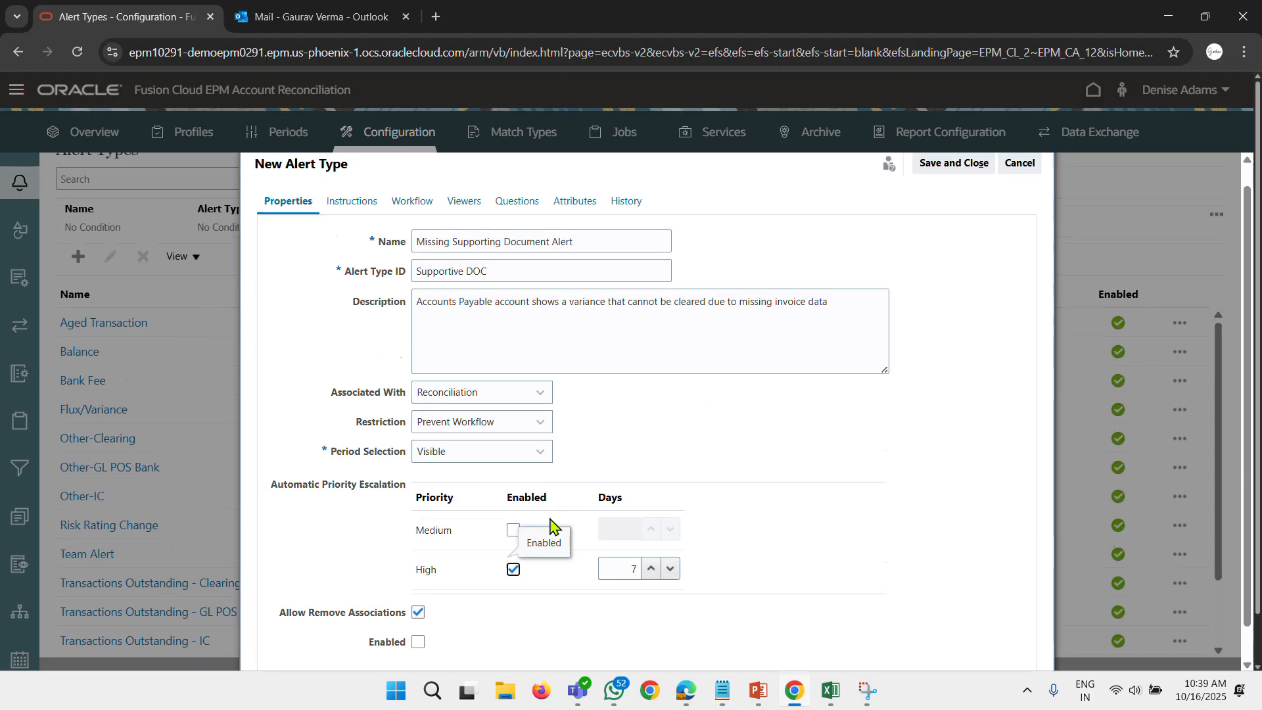
pyautogui.scroll(-1, 551, 524)
pyautogui.click(415, 603)
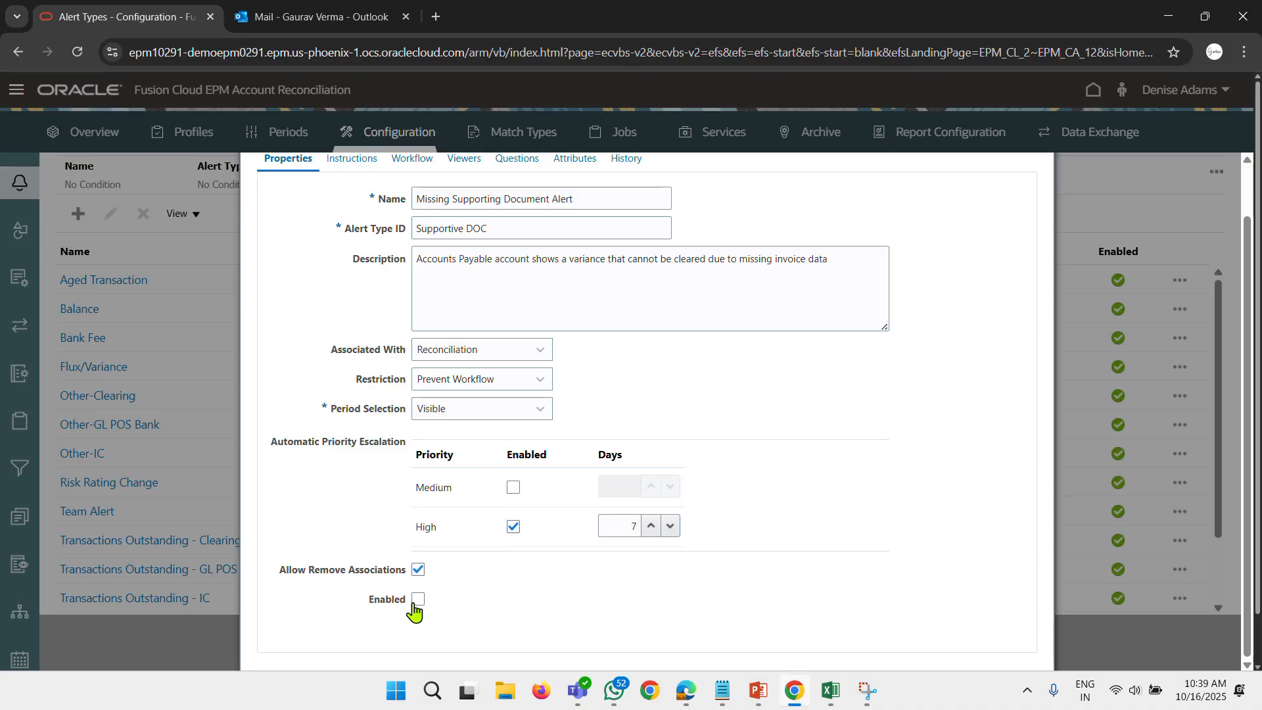
pyautogui.click(652, 526)
pyautogui.click(652, 526)
pyautogui.click(652, 527)
pyautogui.click(652, 526)
pyautogui.click(668, 527)
pyautogui.click(672, 526)
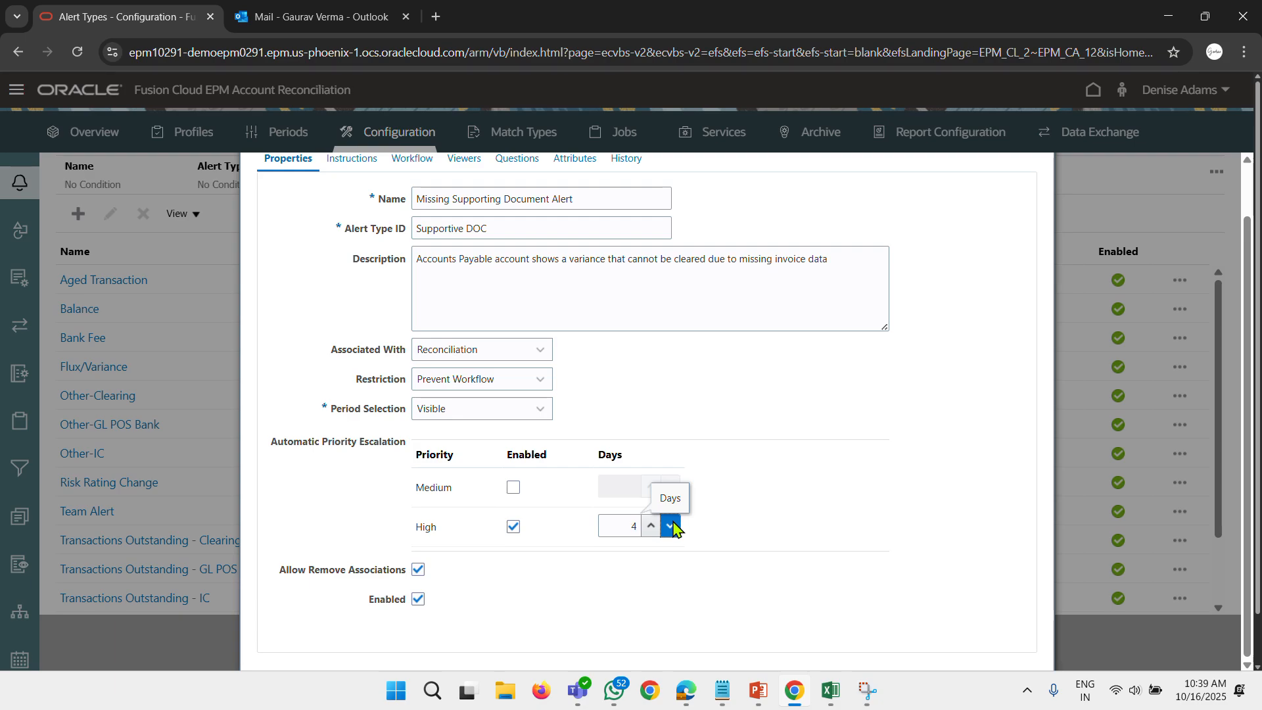
pyautogui.click(671, 527)
# Fill the alert type's instructions with the copied text "Attach vendor invoice or credit note details".
pyautogui.scroll(2, 537, 431)
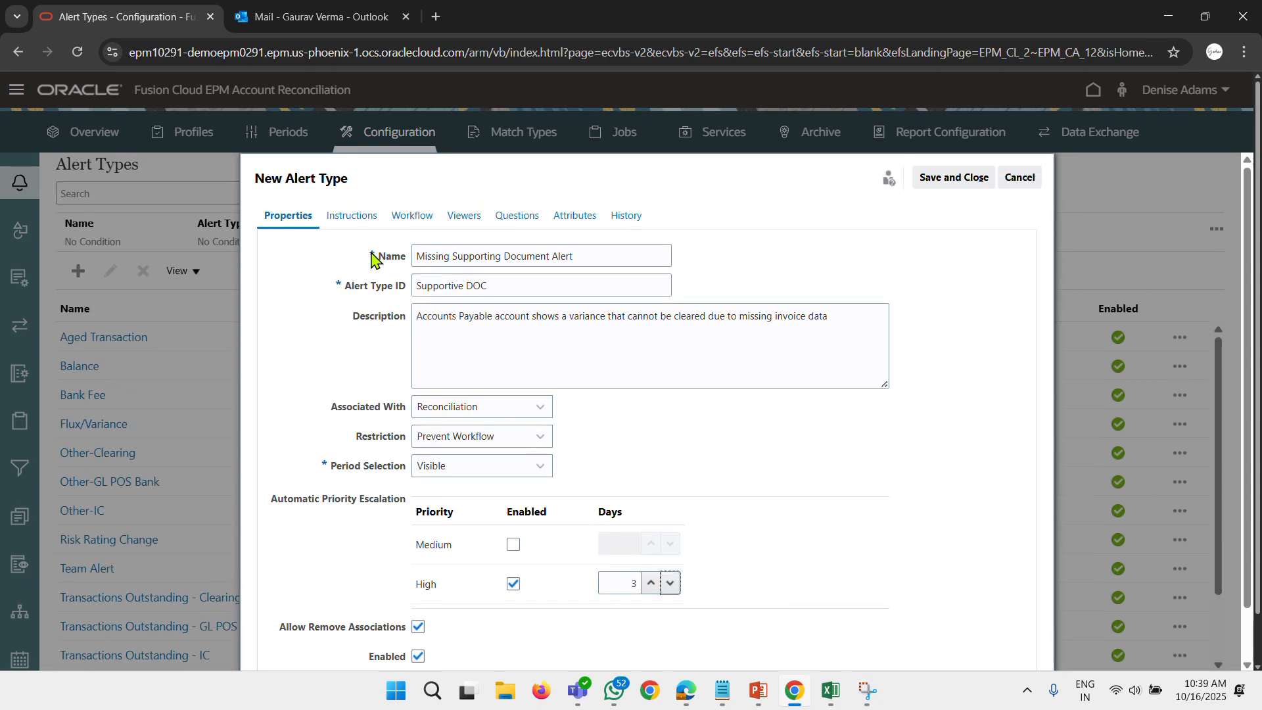
pyautogui.click(370, 224)
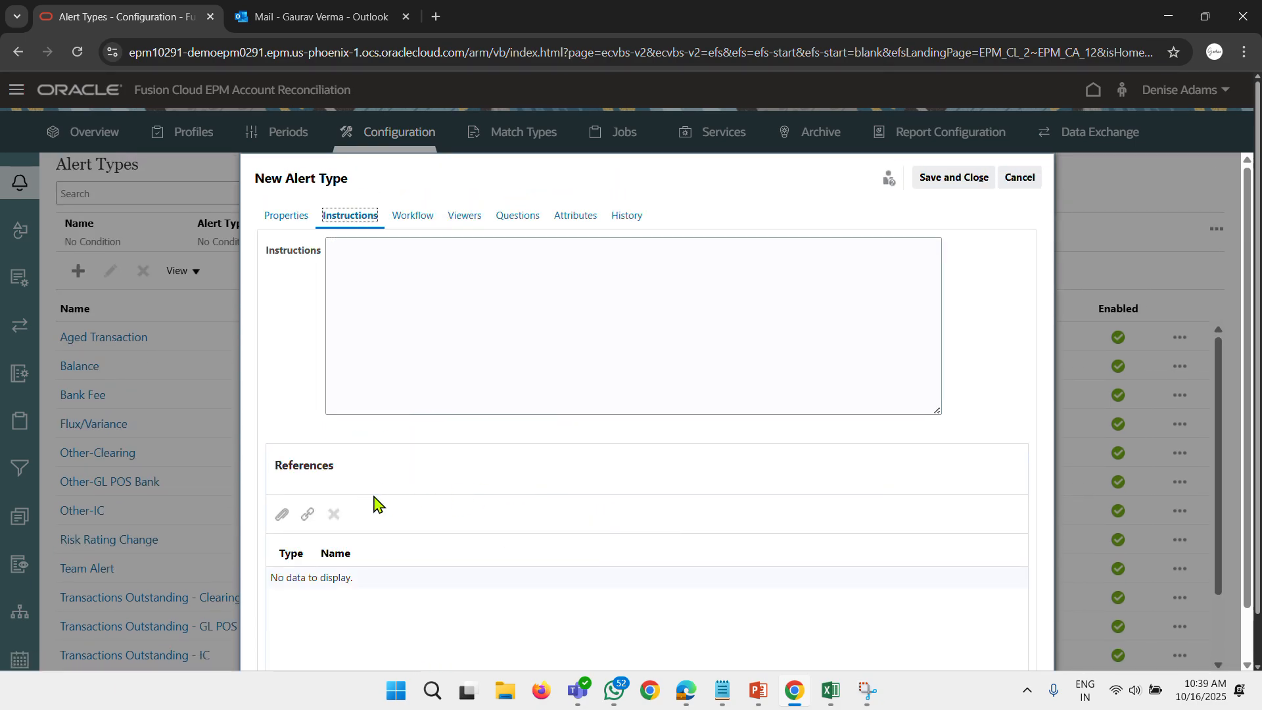
pyautogui.click(414, 246)
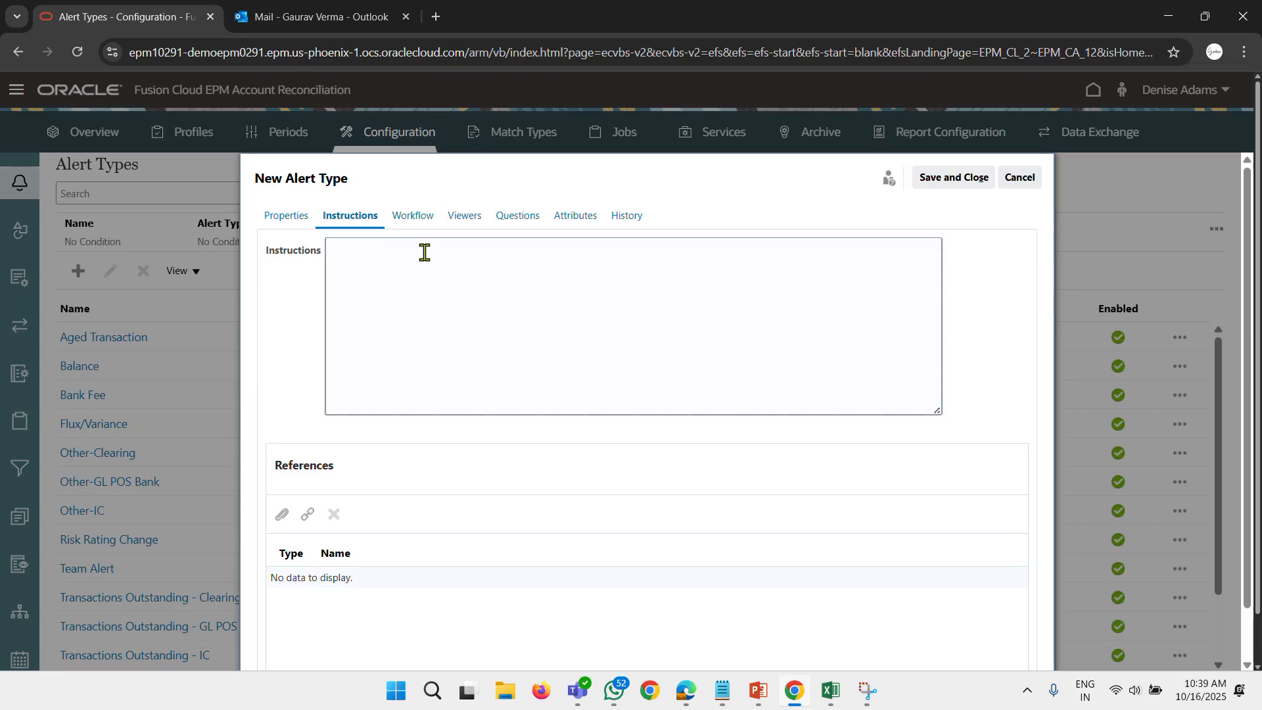
pyautogui.hotkey('ctrl', 'v')
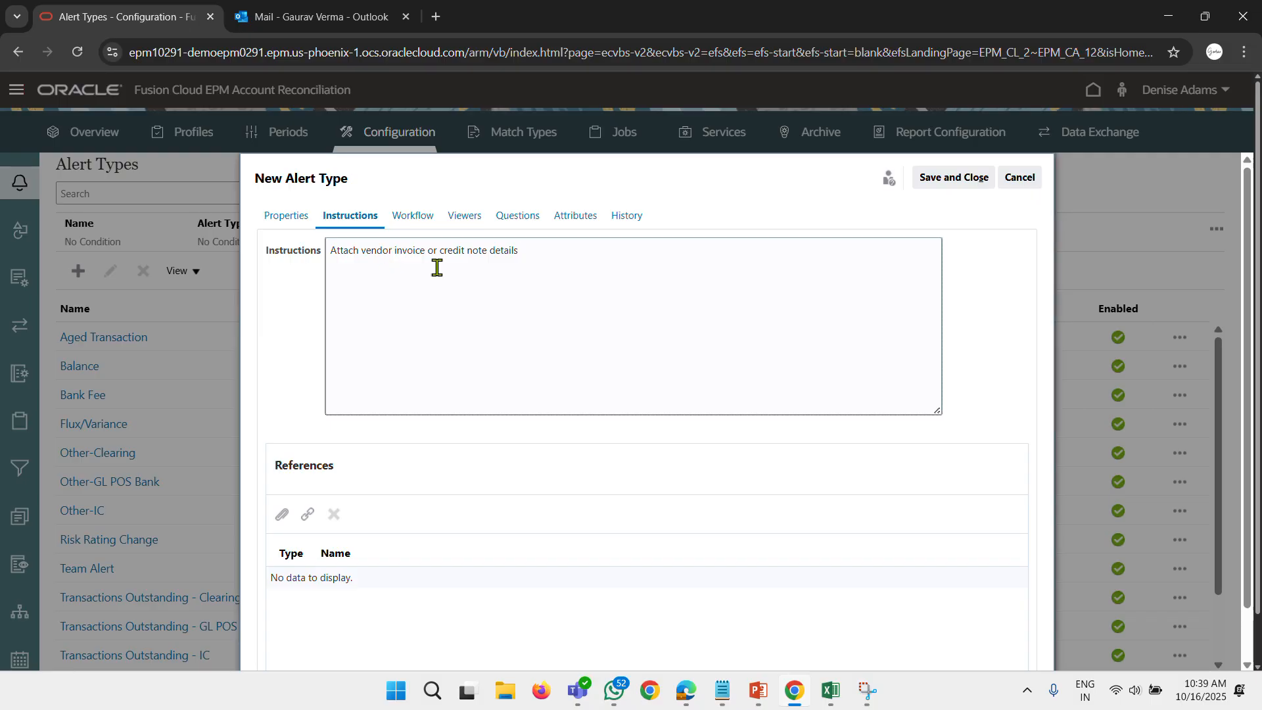
# Search the users by first name "a" and set the first match as the alert type's workflow assignee.
pyautogui.click(414, 219)
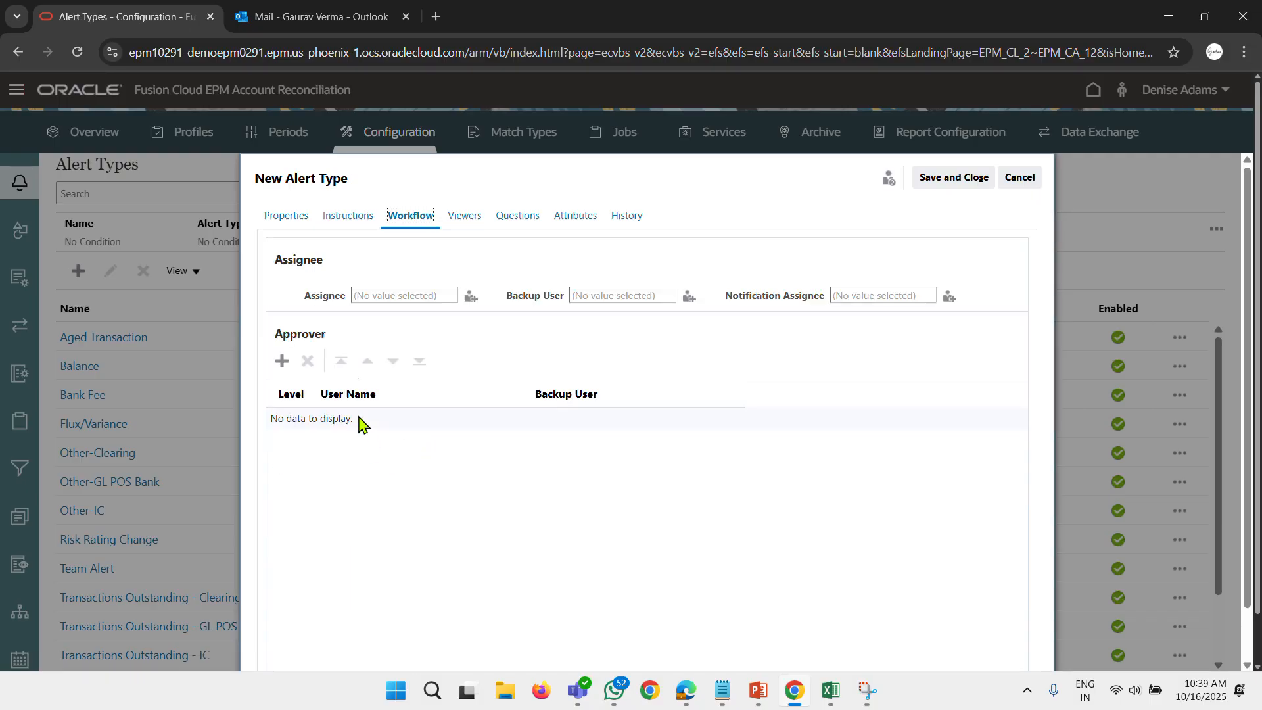
pyautogui.click(471, 297)
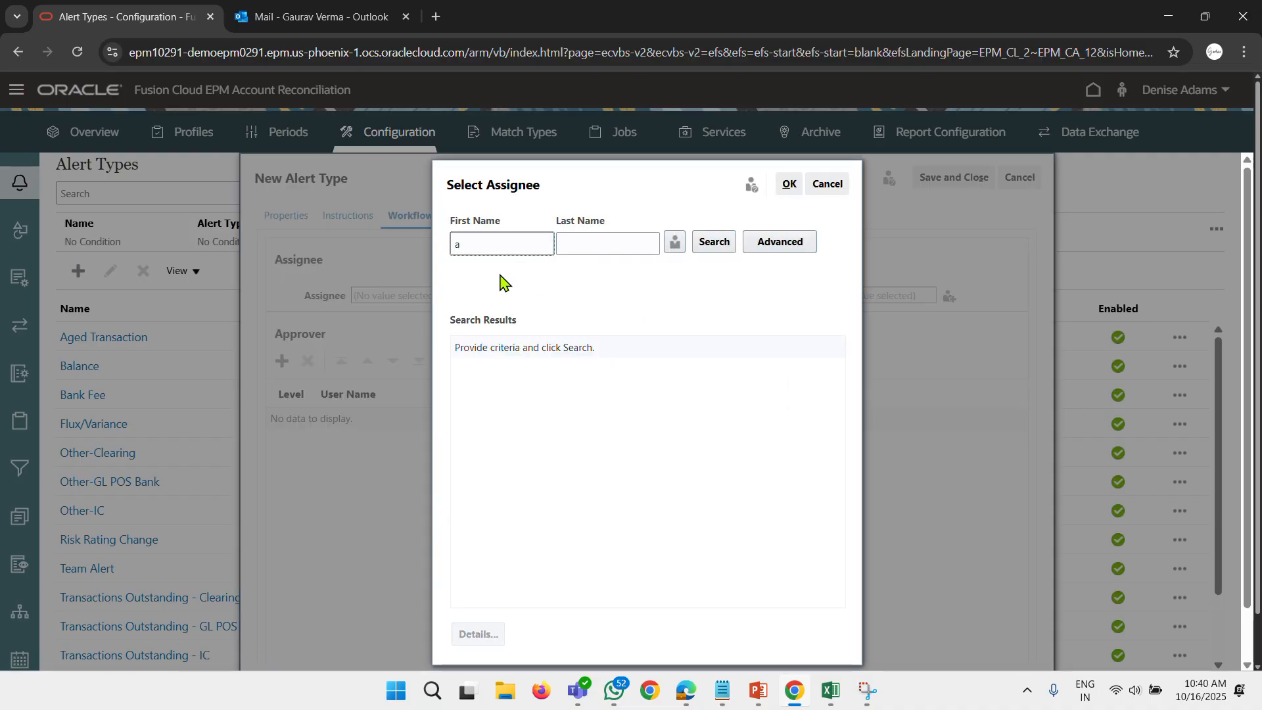
pyautogui.press('Return')
pyautogui.click(542, 348)
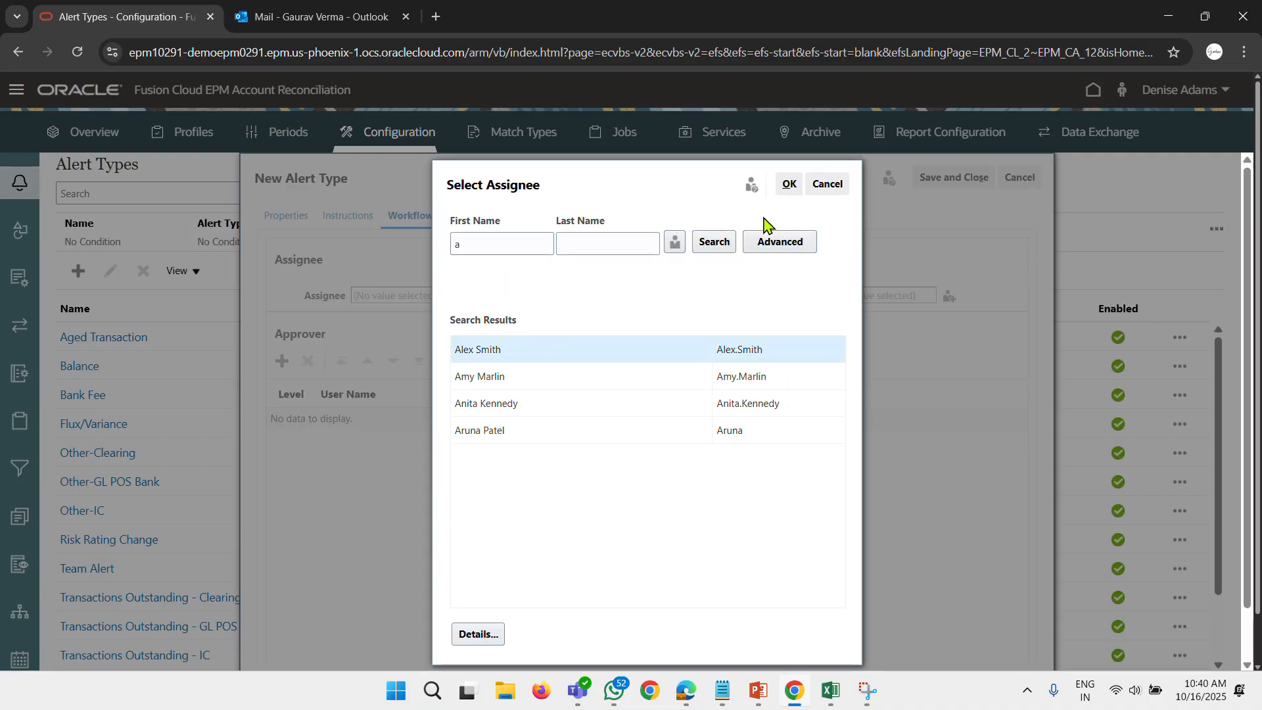
pyautogui.click(788, 184)
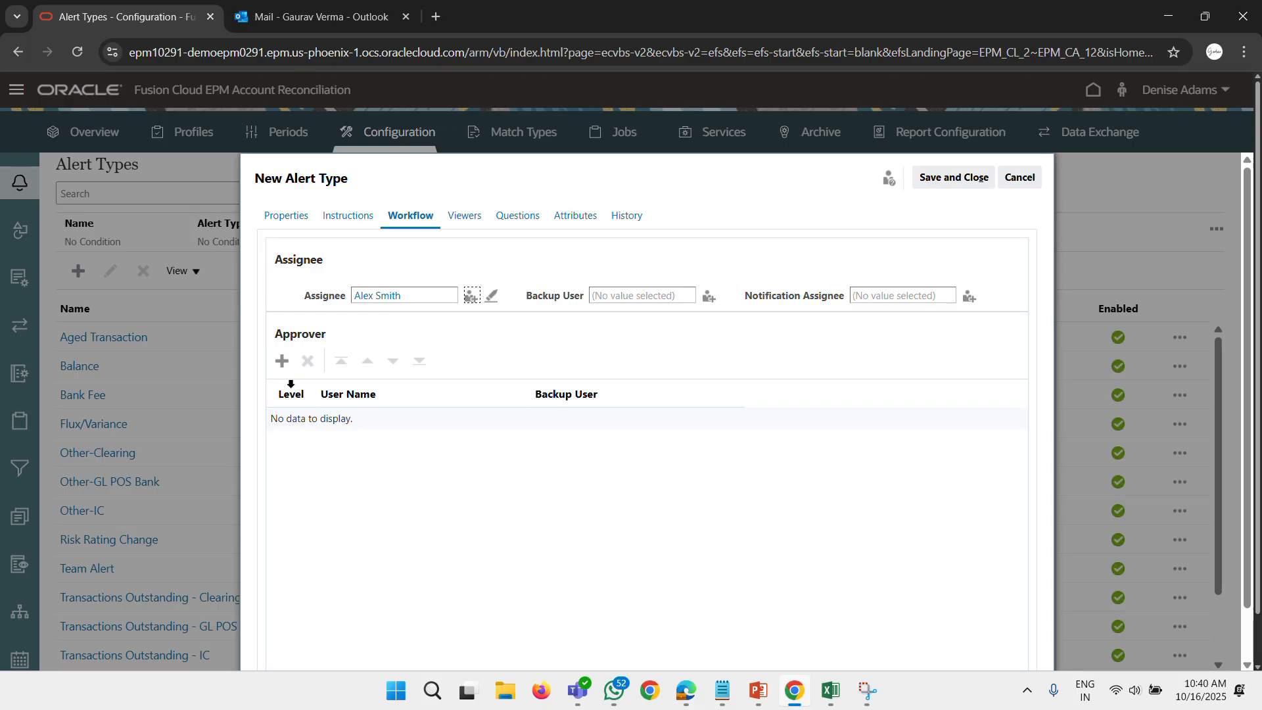
# Add the second user found in the approver search as the alert type's level 1 approver.
pyautogui.click(282, 360)
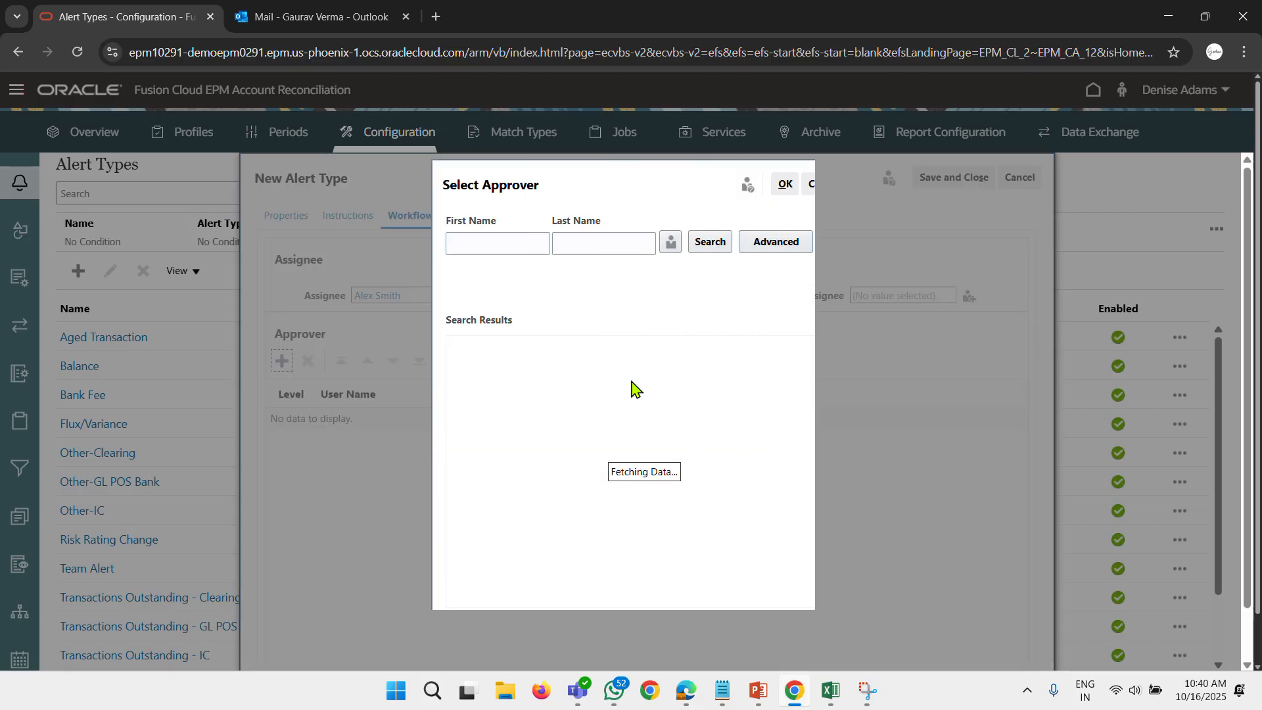
pyautogui.press('Return')
pyautogui.click(510, 376)
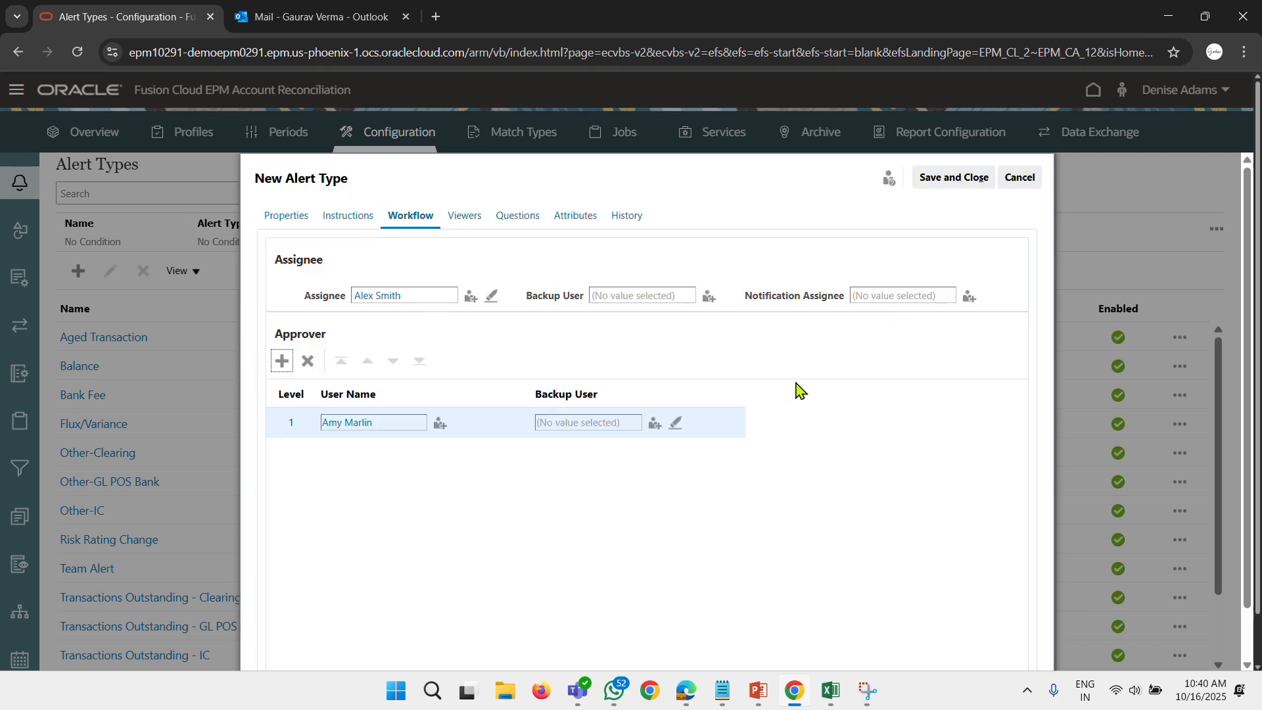
# Start a new question, copy "Has the invoice been received?" and "Expected date of document upload?" from the Notepad case study, and return.
pyautogui.click(464, 216)
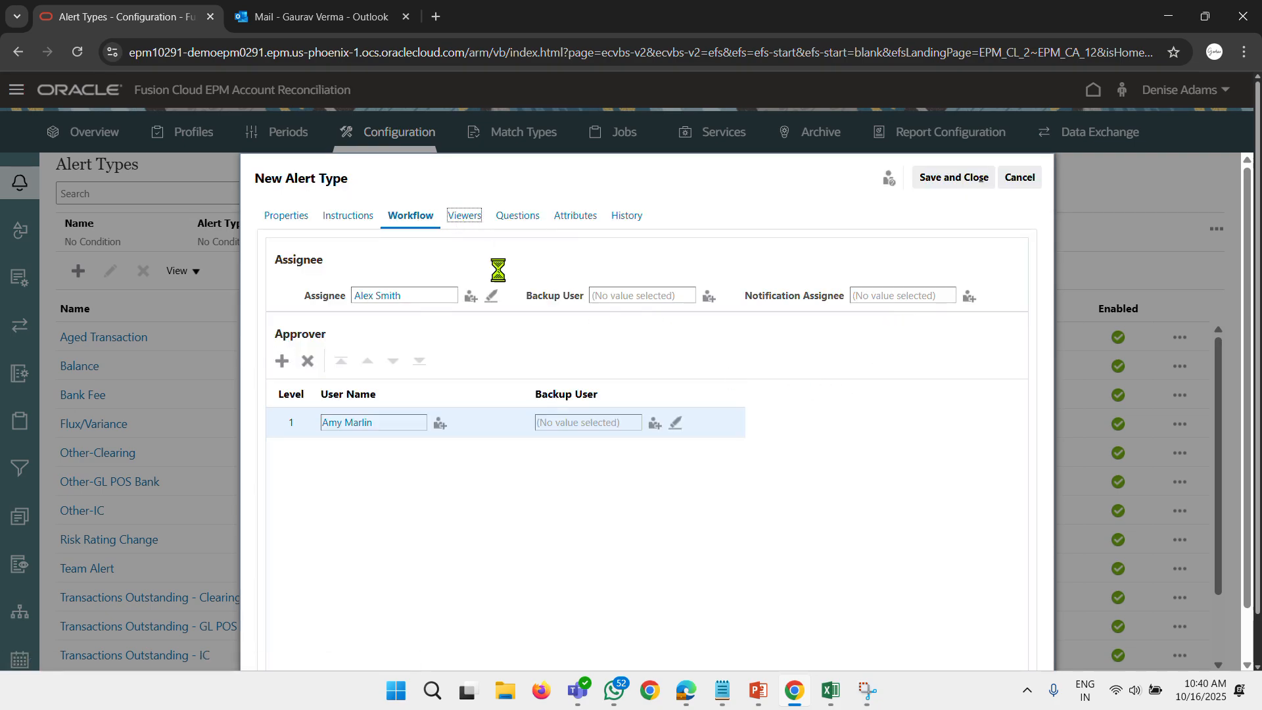
pyautogui.click(516, 217)
pyautogui.click(281, 252)
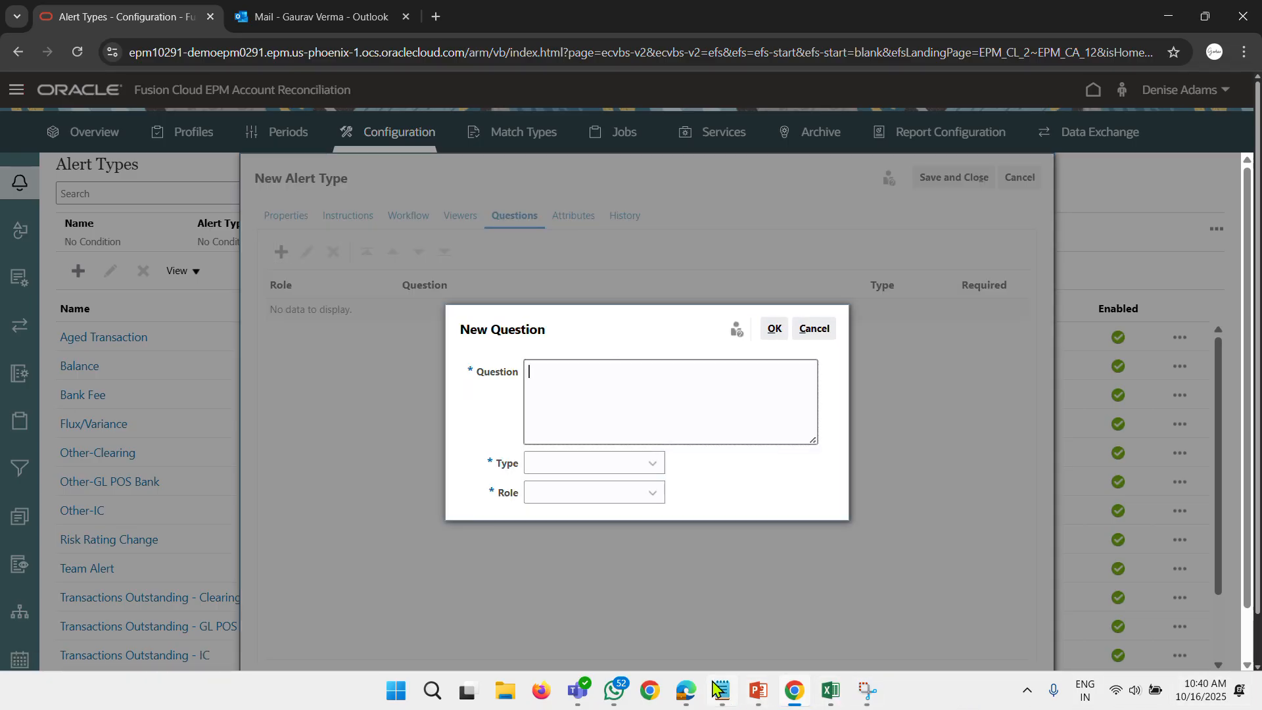
pyautogui.click(713, 686)
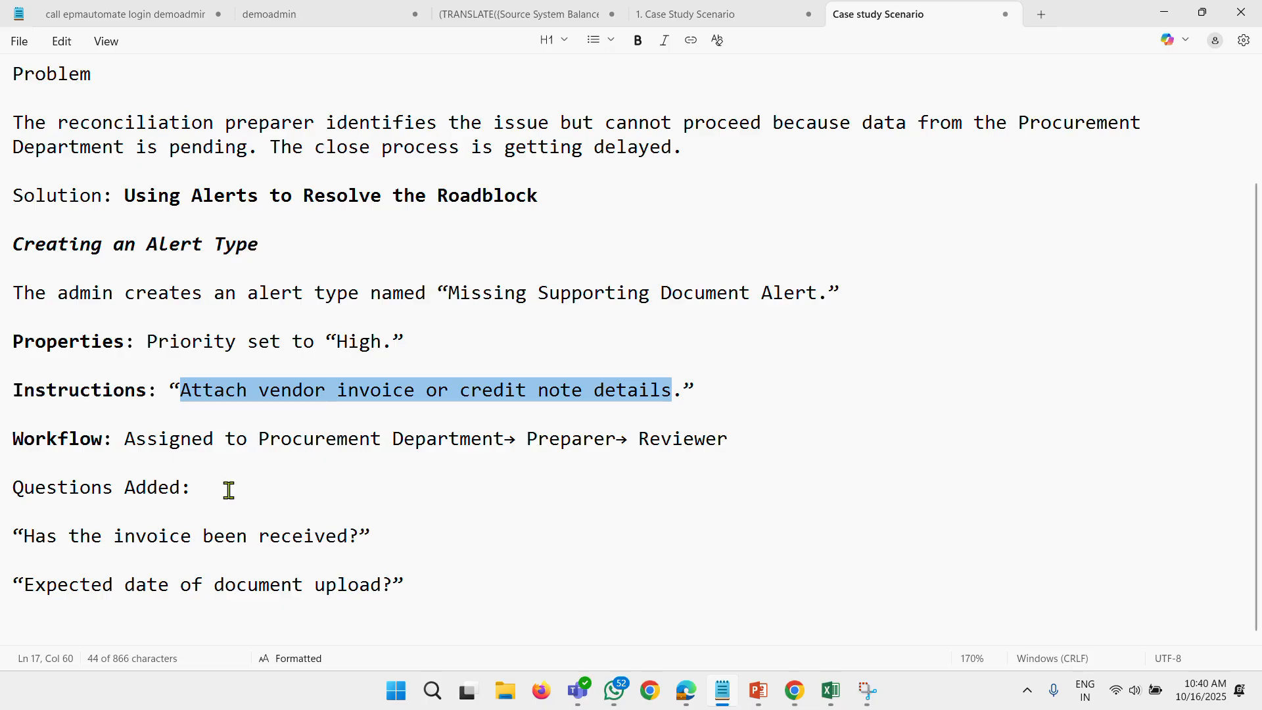
pyautogui.click(25, 537)
pyautogui.moveTo(25, 537); pyautogui.dragTo(357, 536)
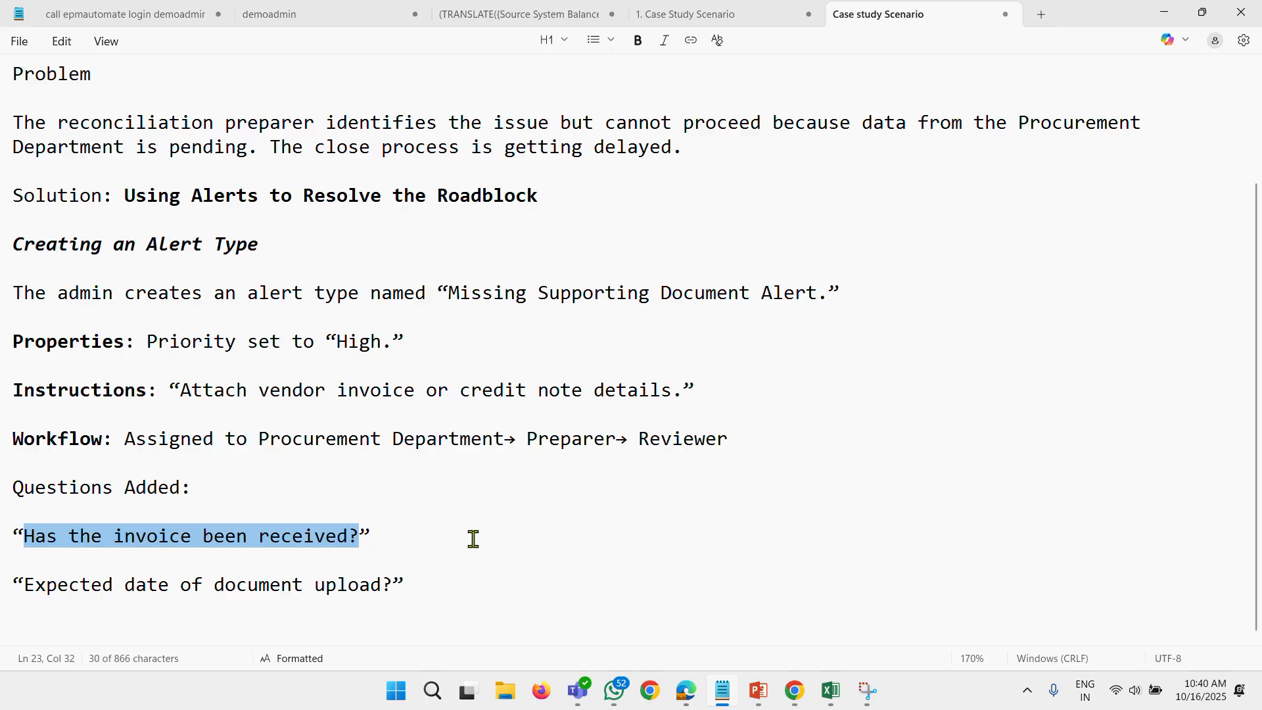
pyautogui.moveTo(24, 584); pyautogui.dragTo(392, 586)
pyautogui.press('super+c')
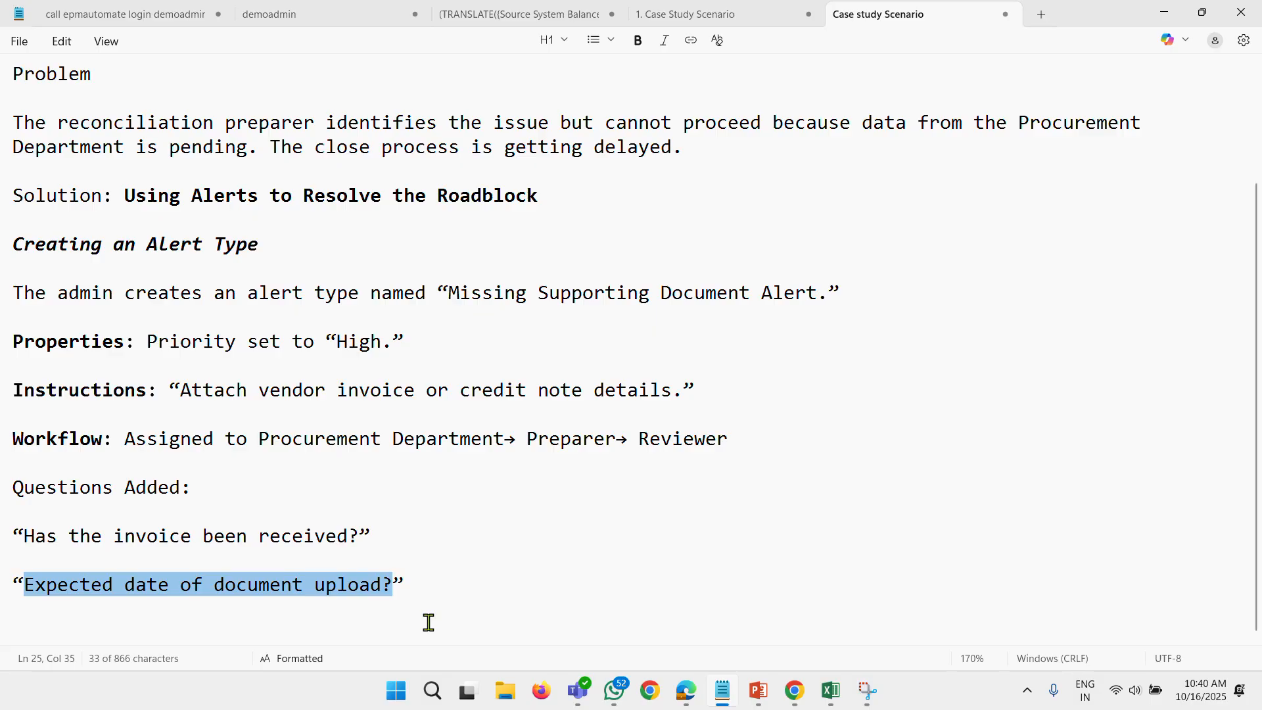
pyautogui.hotkey('alt', 'Tab')
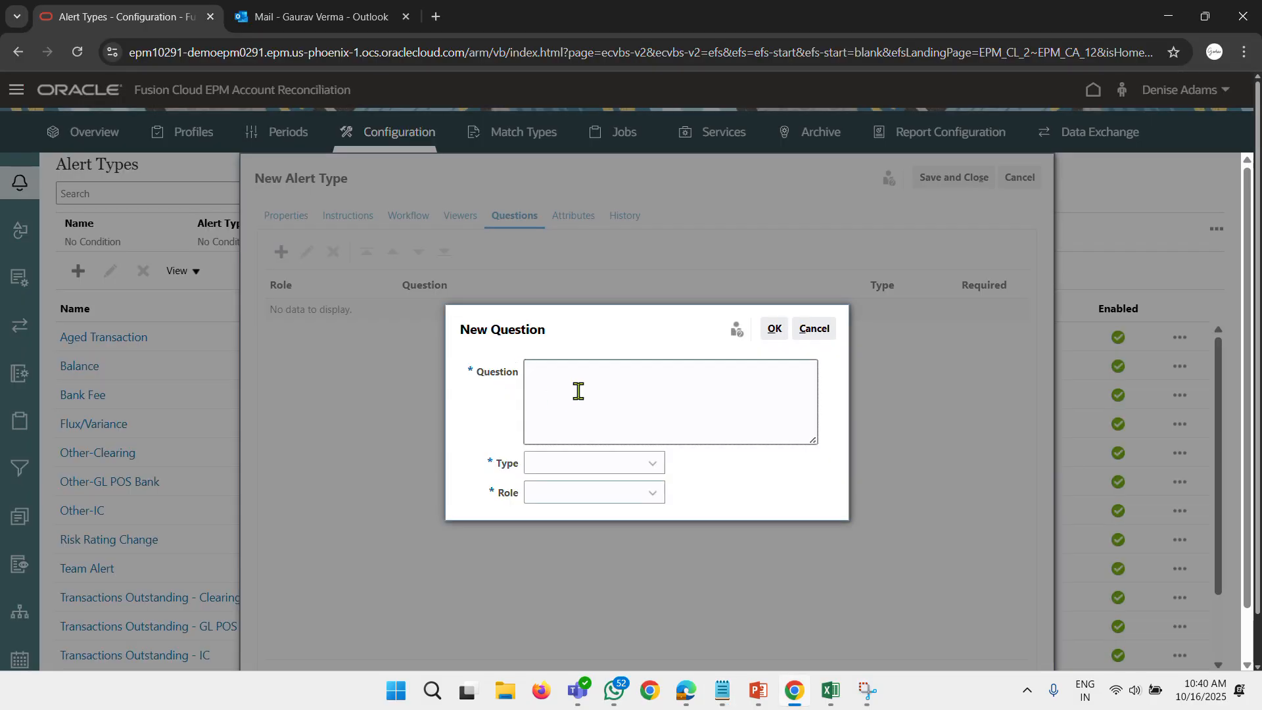
# Add the copied question "Has the invoice been received?" as a required Yes/No question for the Approver 1 role.
pyautogui.press('super+v')
pyautogui.click(614, 591)
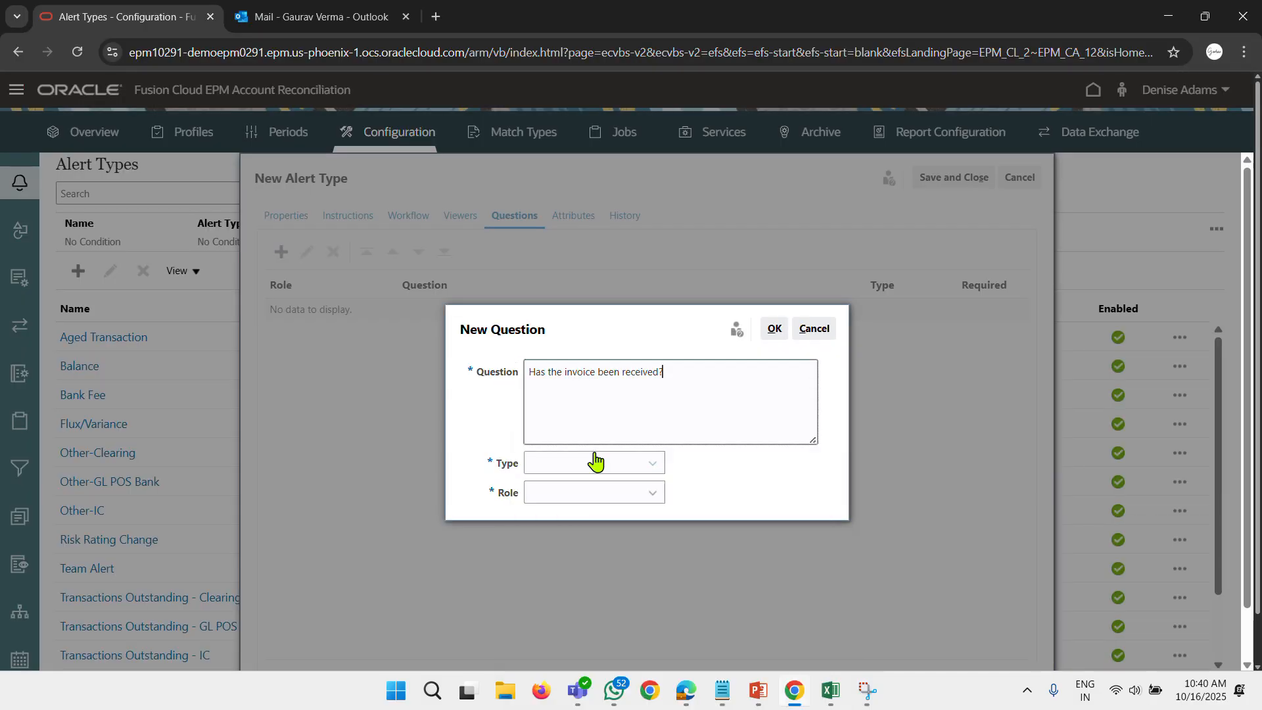
pyautogui.click(586, 465)
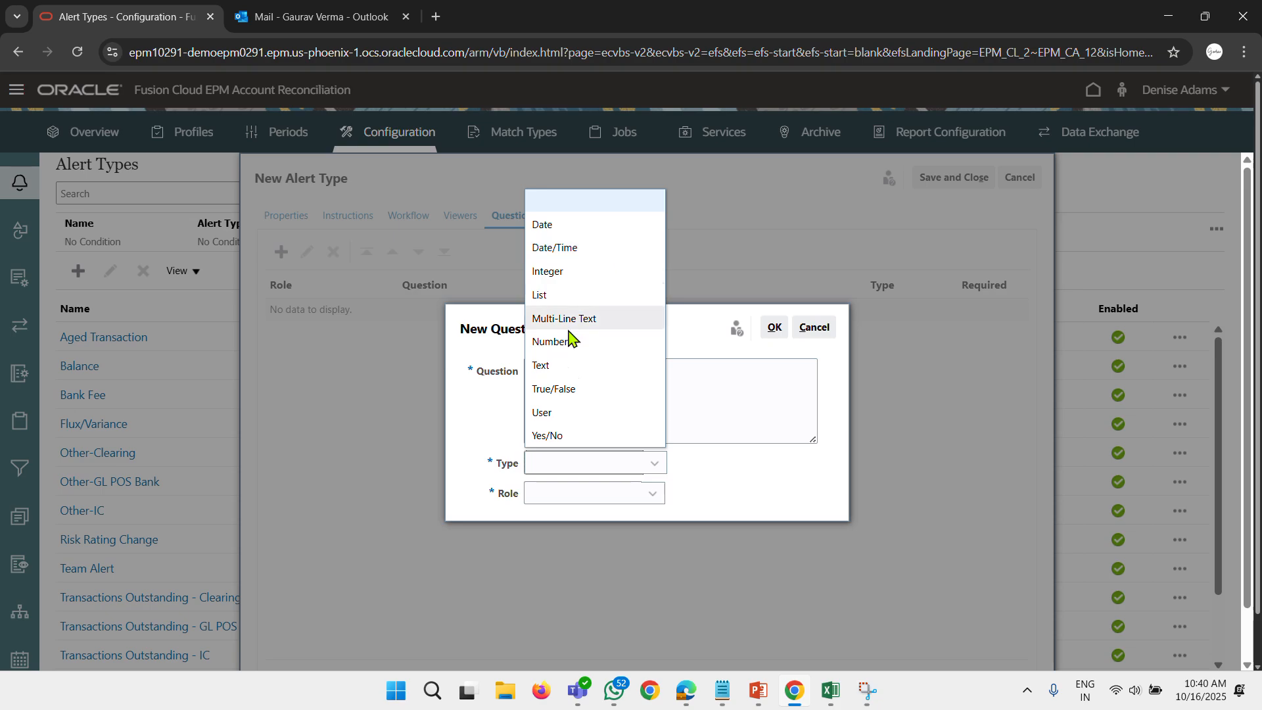
pyautogui.click(578, 437)
pyautogui.click(591, 493)
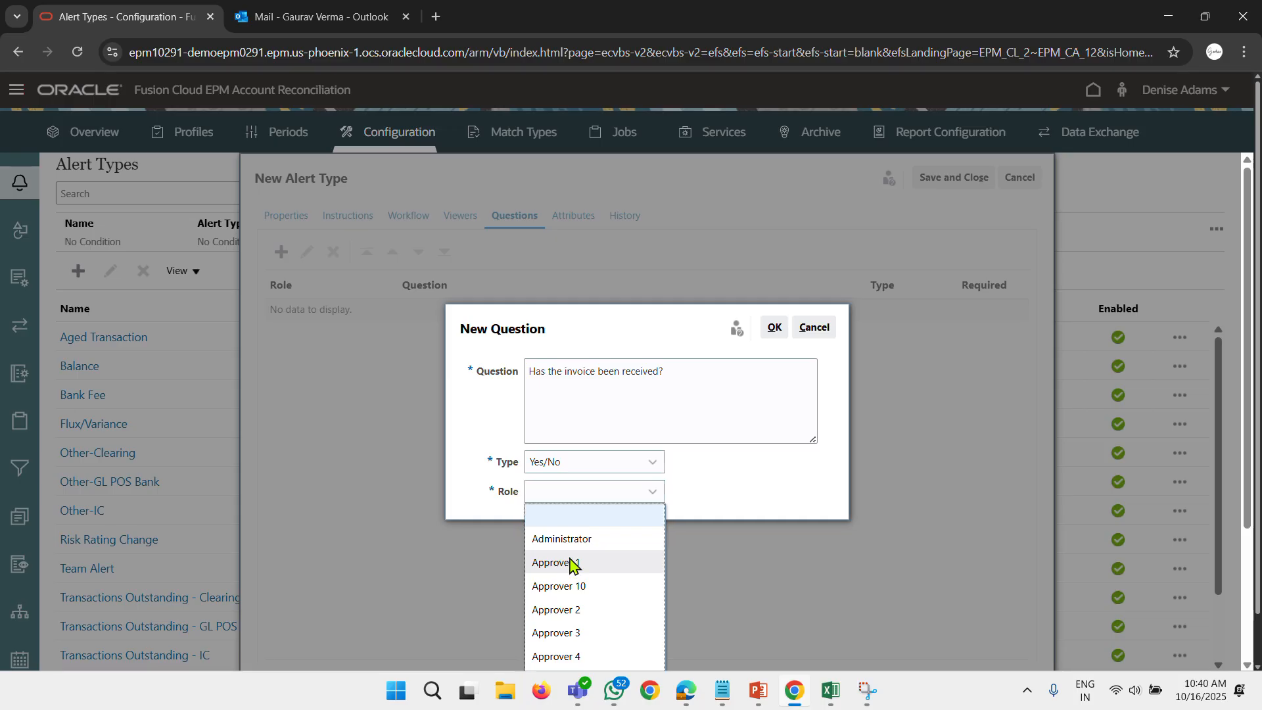
pyautogui.click(570, 563)
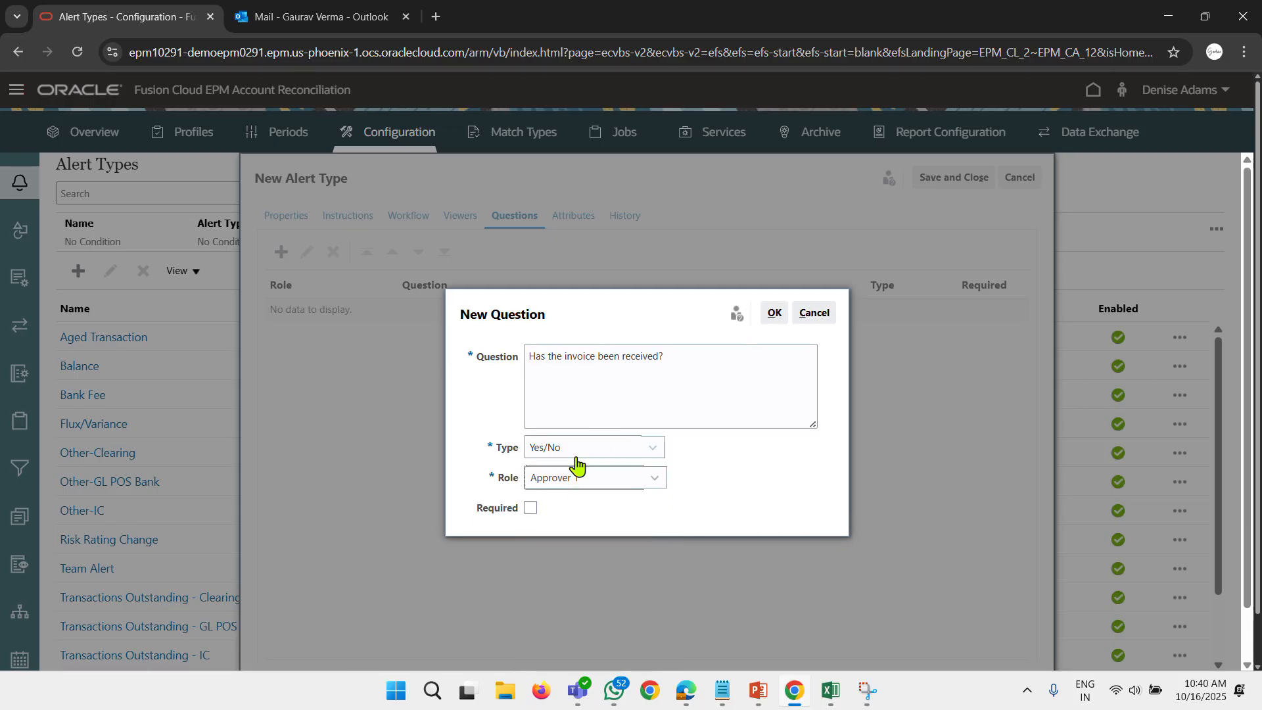
pyautogui.click(529, 510)
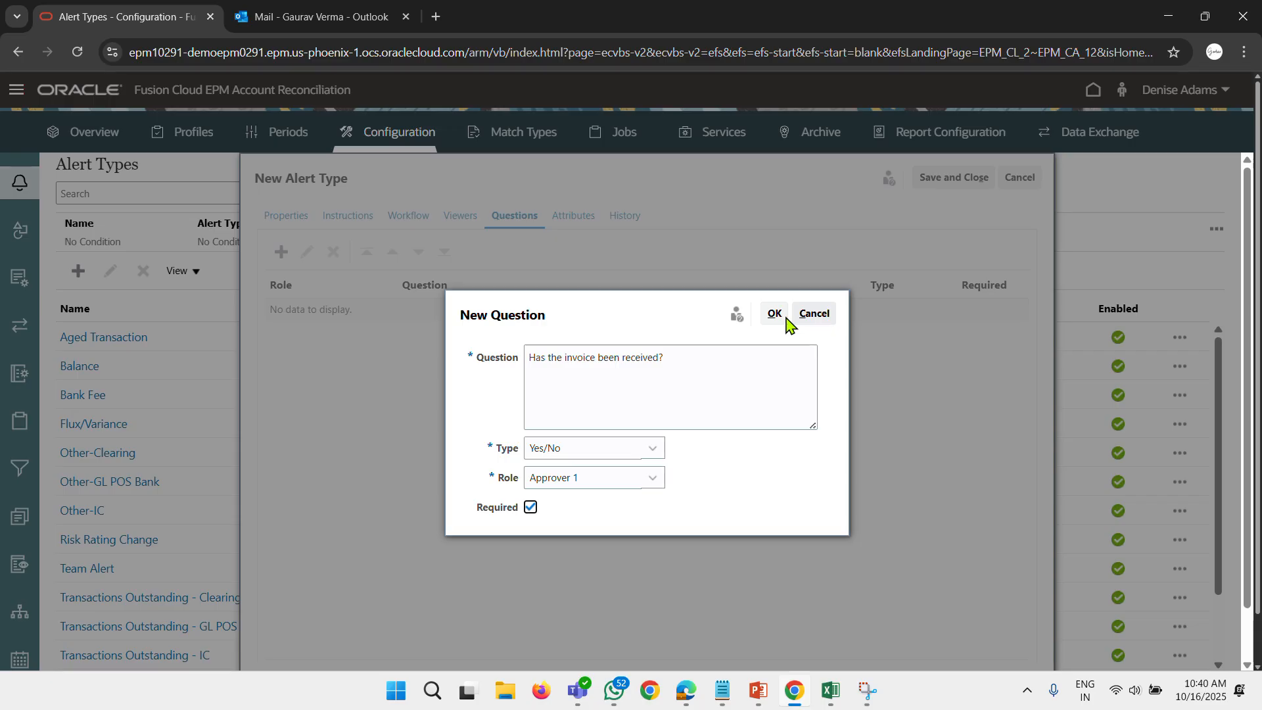
pyautogui.click(780, 317)
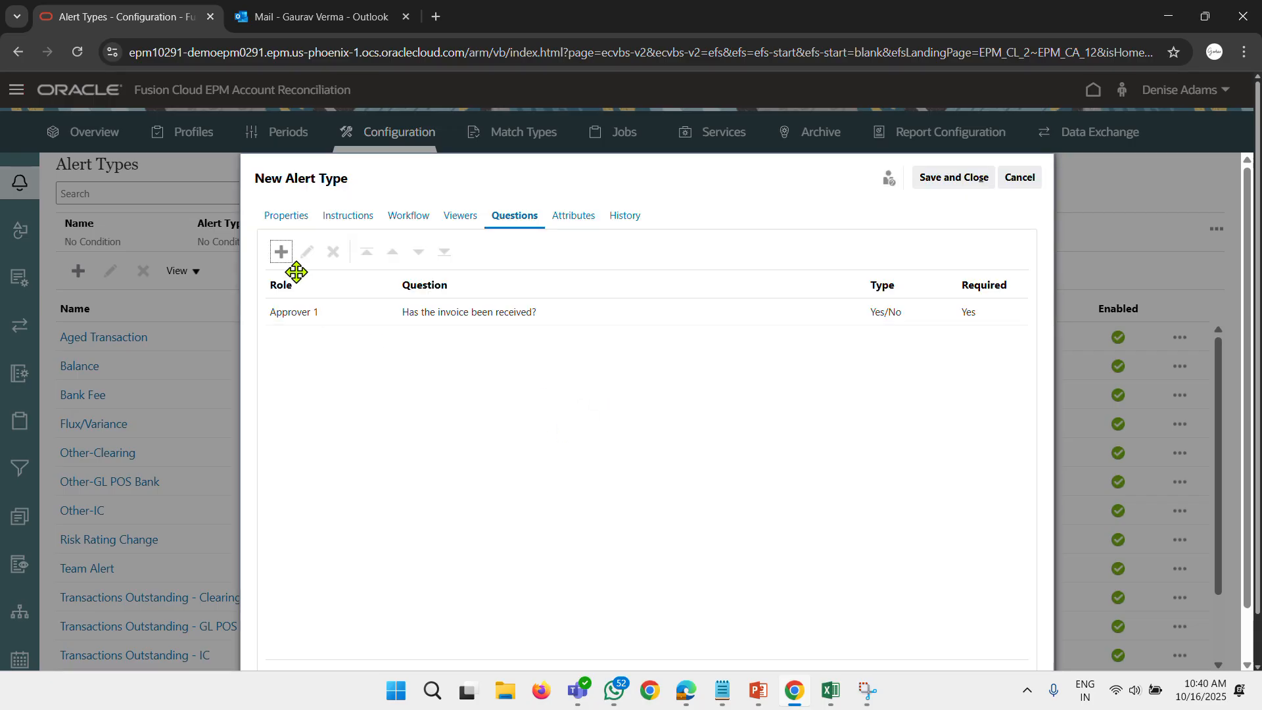
# Add the copied question "Expected date of document upload?" as a required Yes/No question for the Approver 1 role.
pyautogui.click(282, 253)
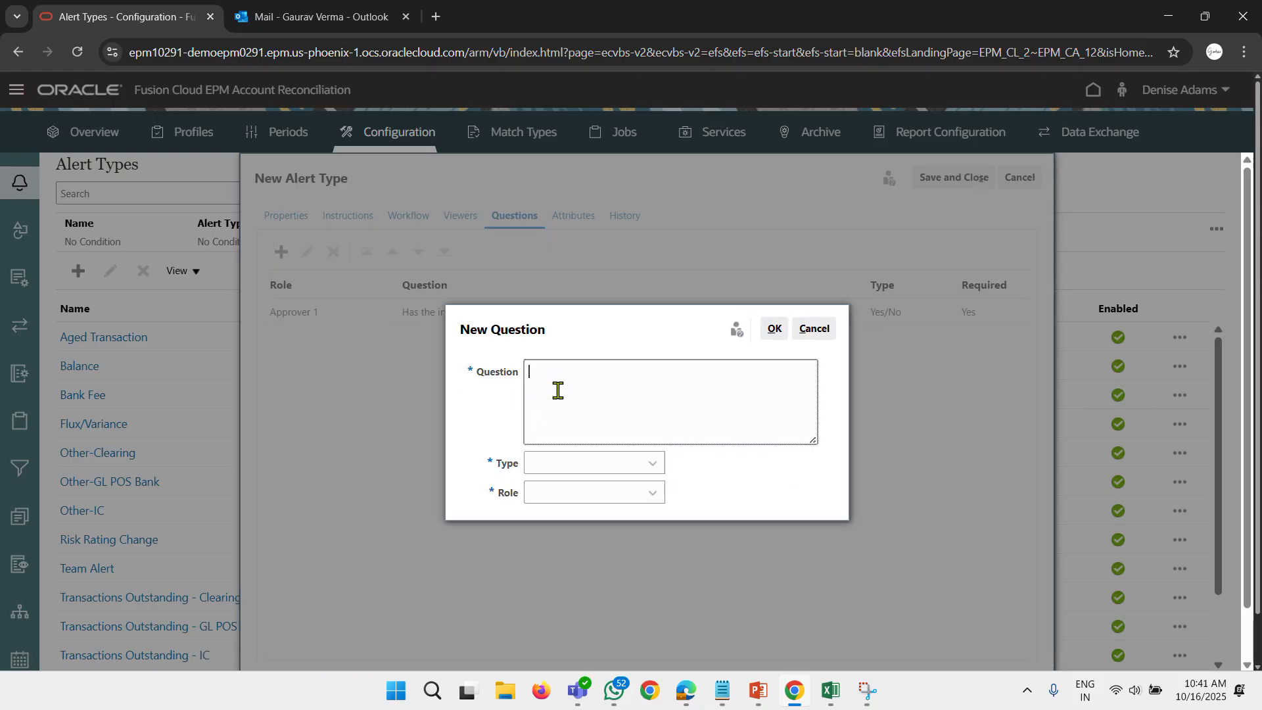
pyautogui.press('super+v')
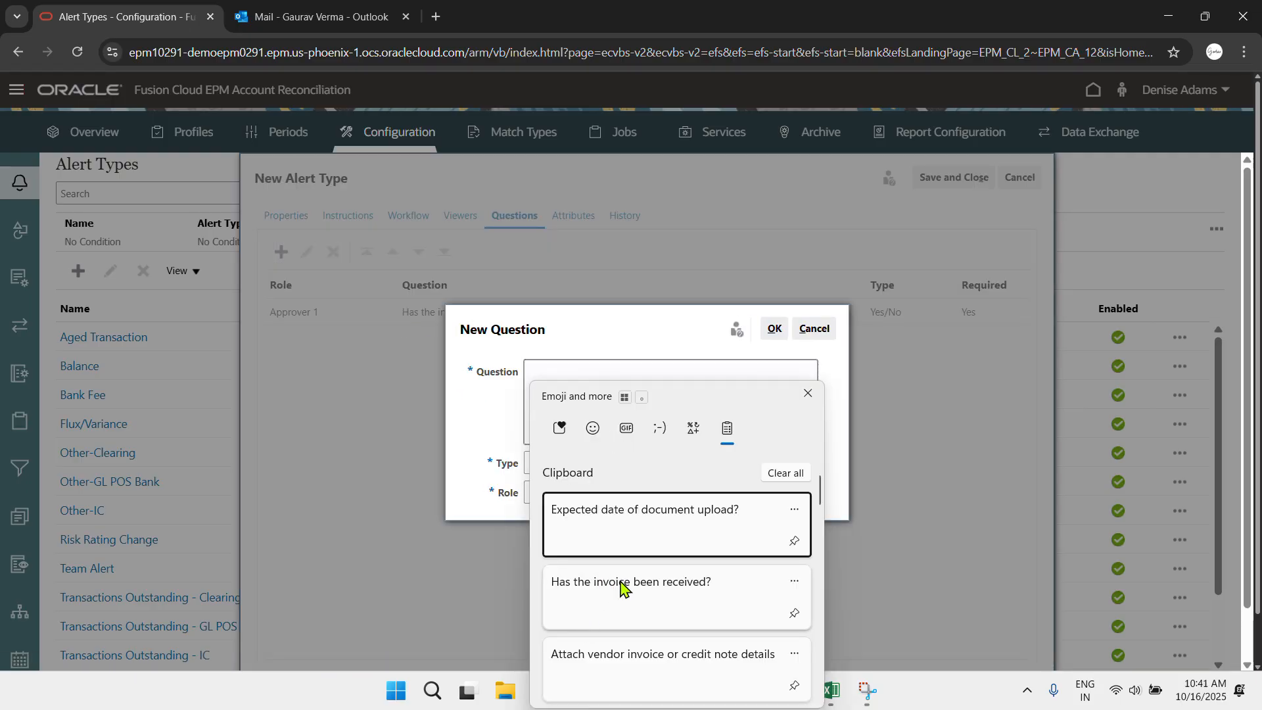
pyautogui.click(639, 515)
pyautogui.click(620, 461)
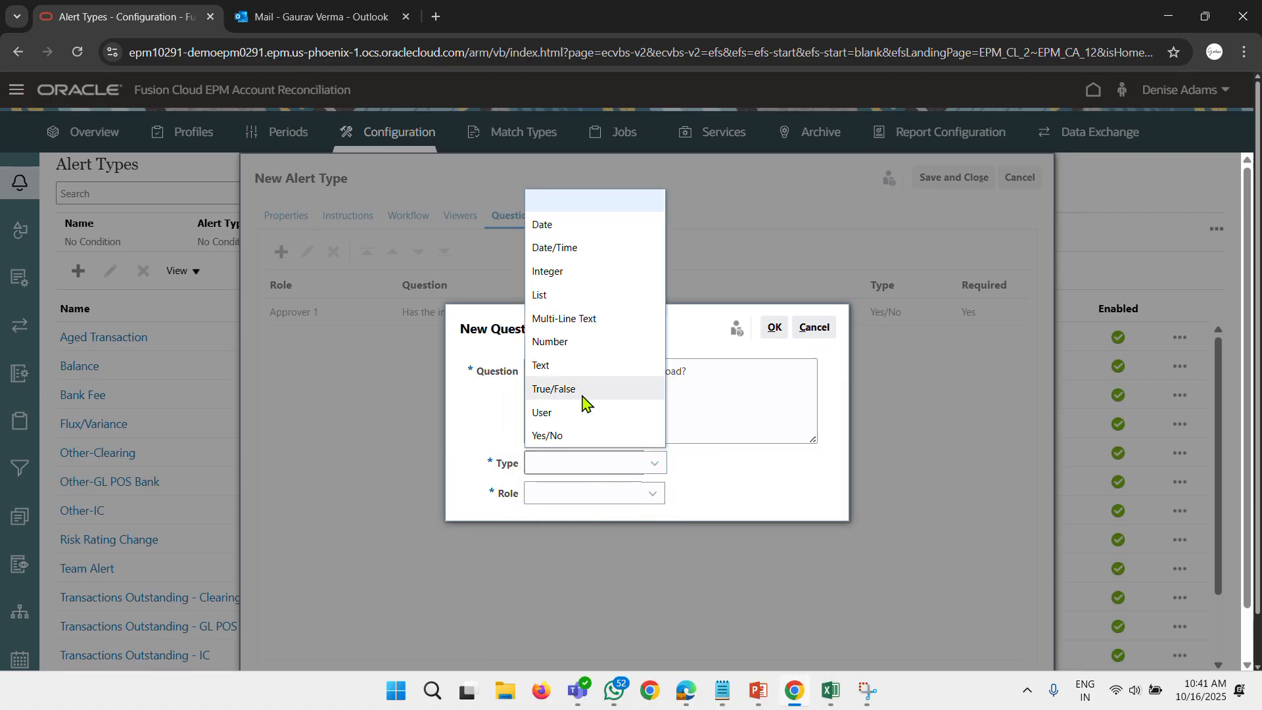
pyautogui.click(569, 435)
pyautogui.click(559, 493)
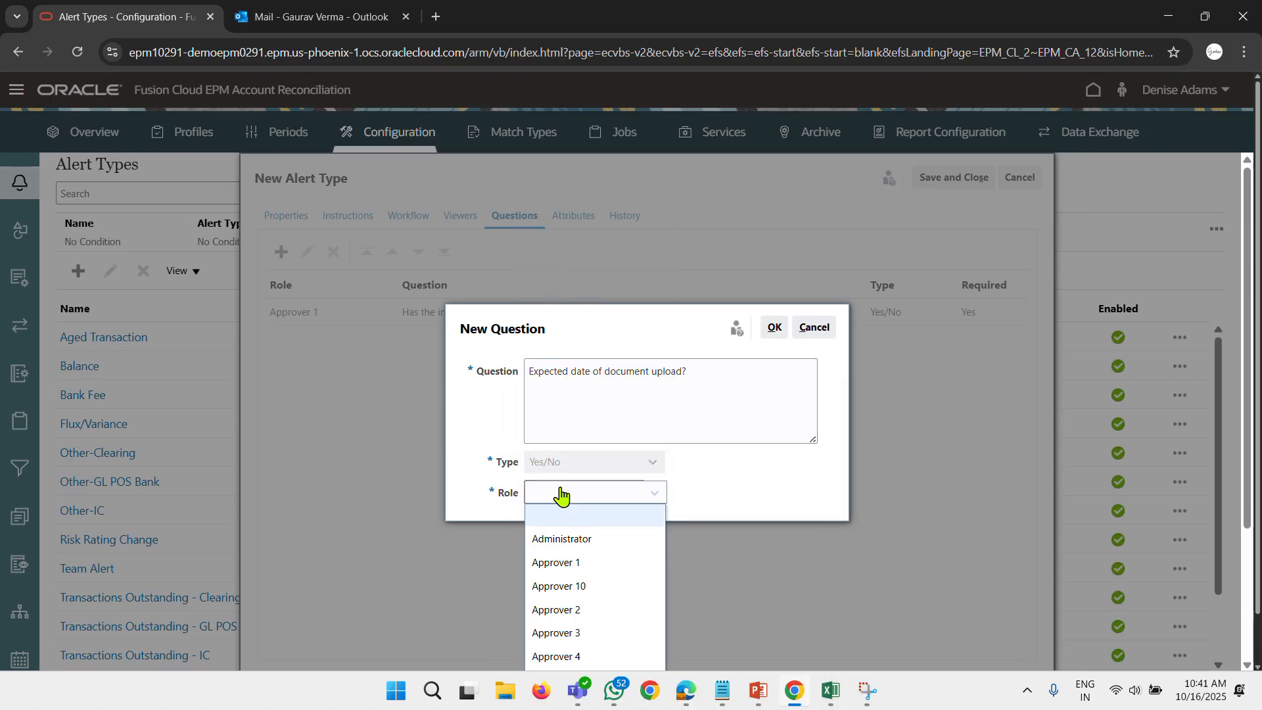
pyautogui.click(581, 564)
pyautogui.click(530, 507)
pyautogui.click(772, 312)
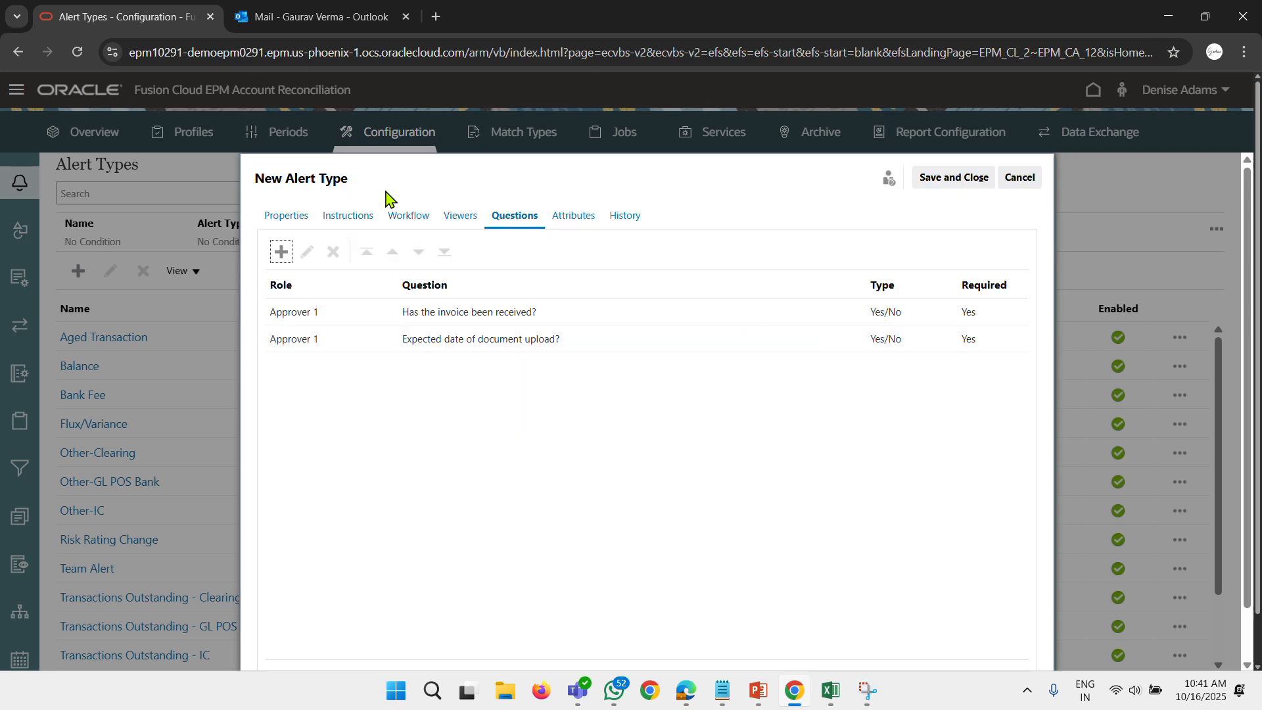
# Review the alert type's viewers, workflow and questions, and examine the attributes available for assignment without adding one.
pyautogui.click(462, 217)
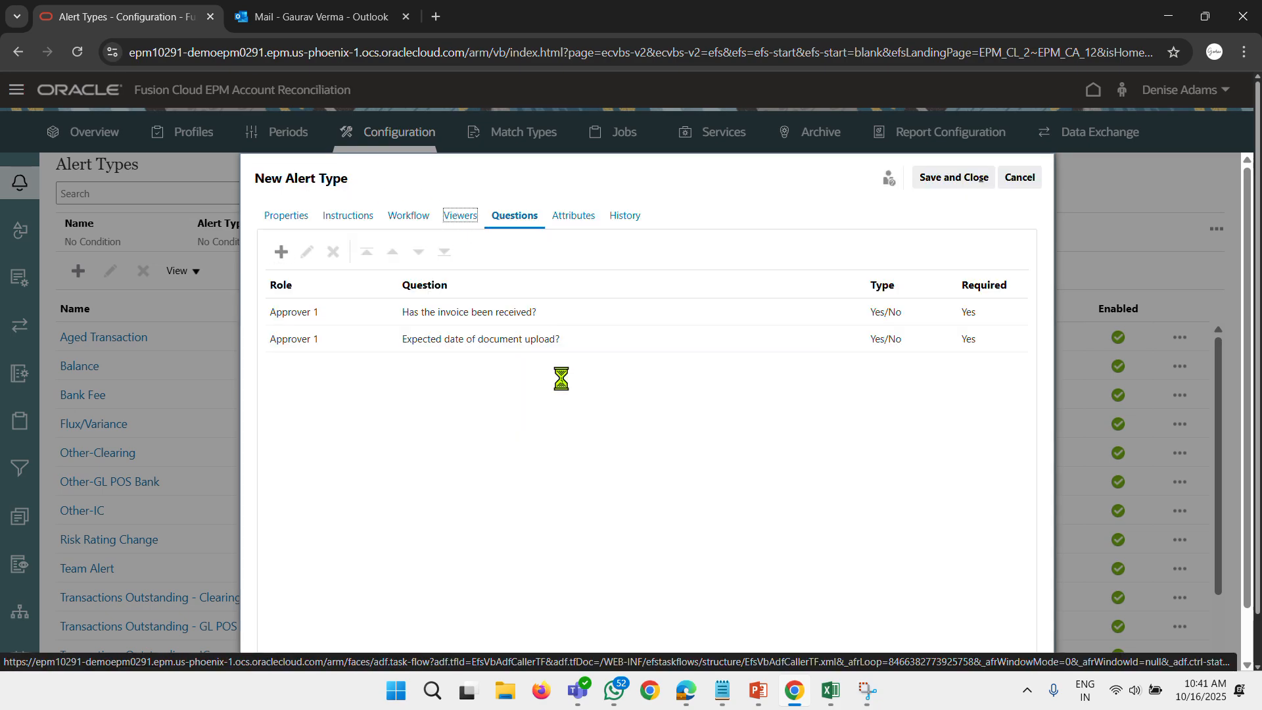
pyautogui.click(408, 217)
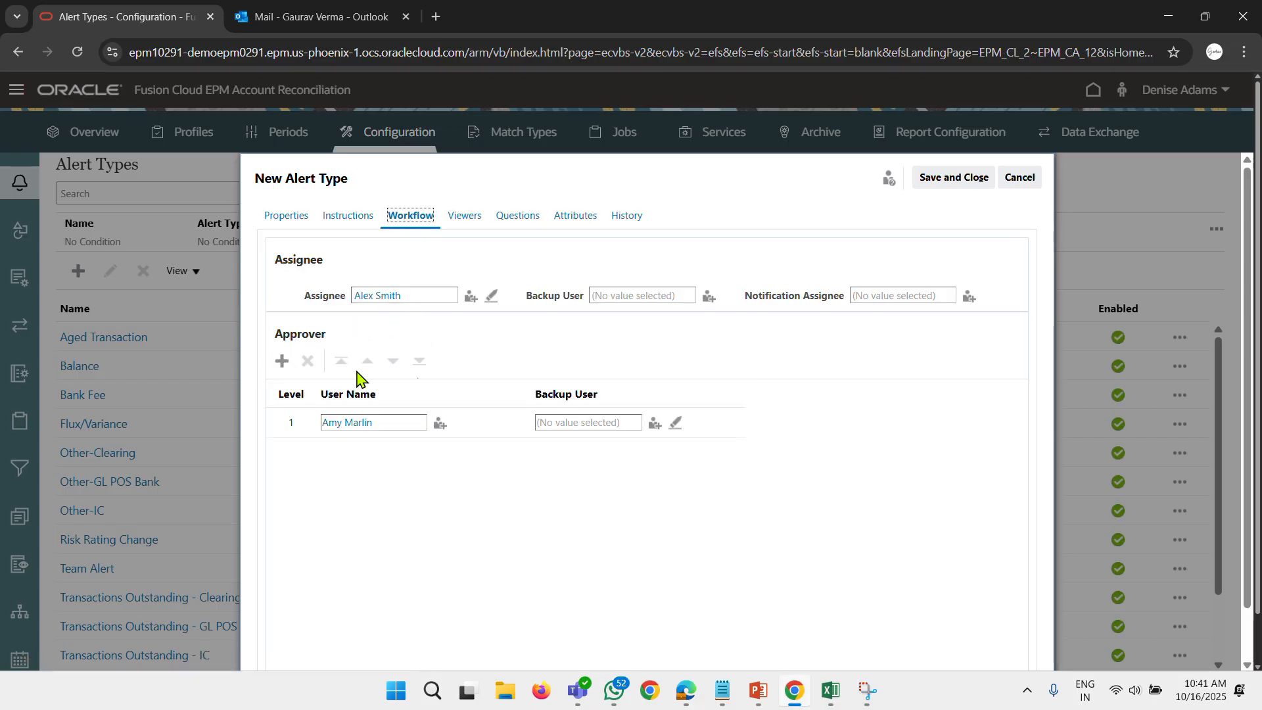
pyautogui.click(517, 216)
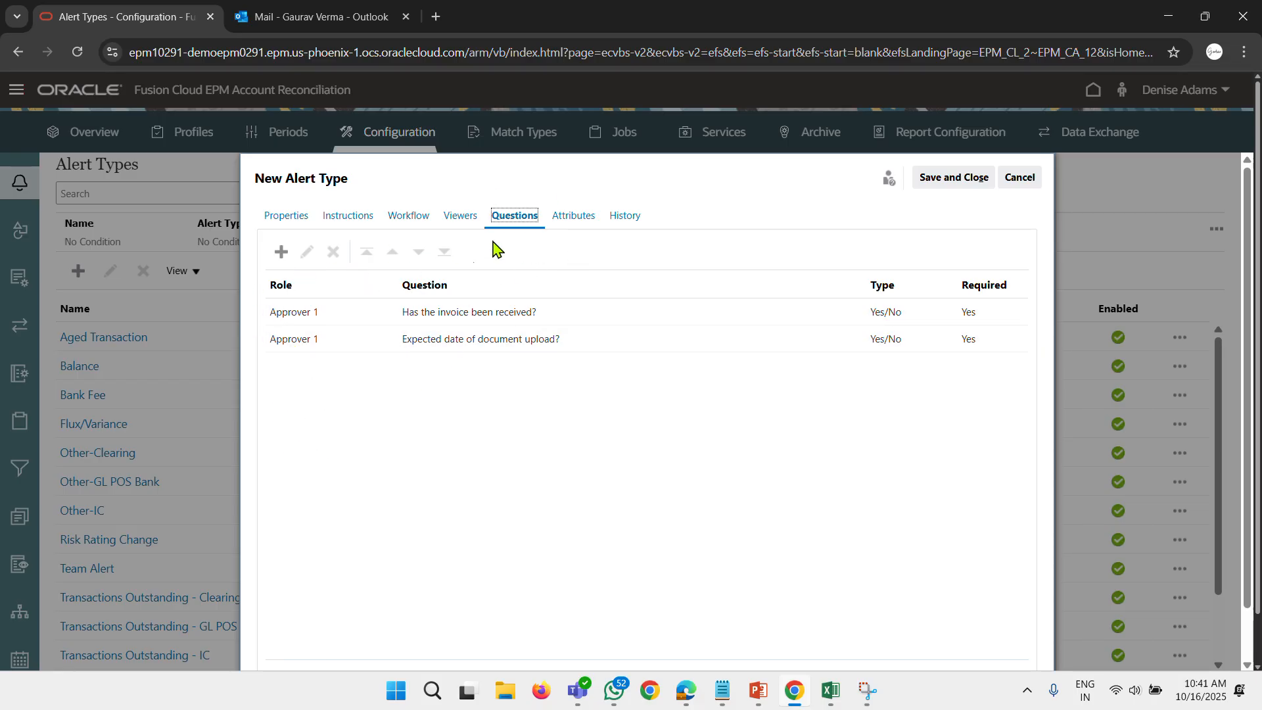
pyautogui.click(568, 220)
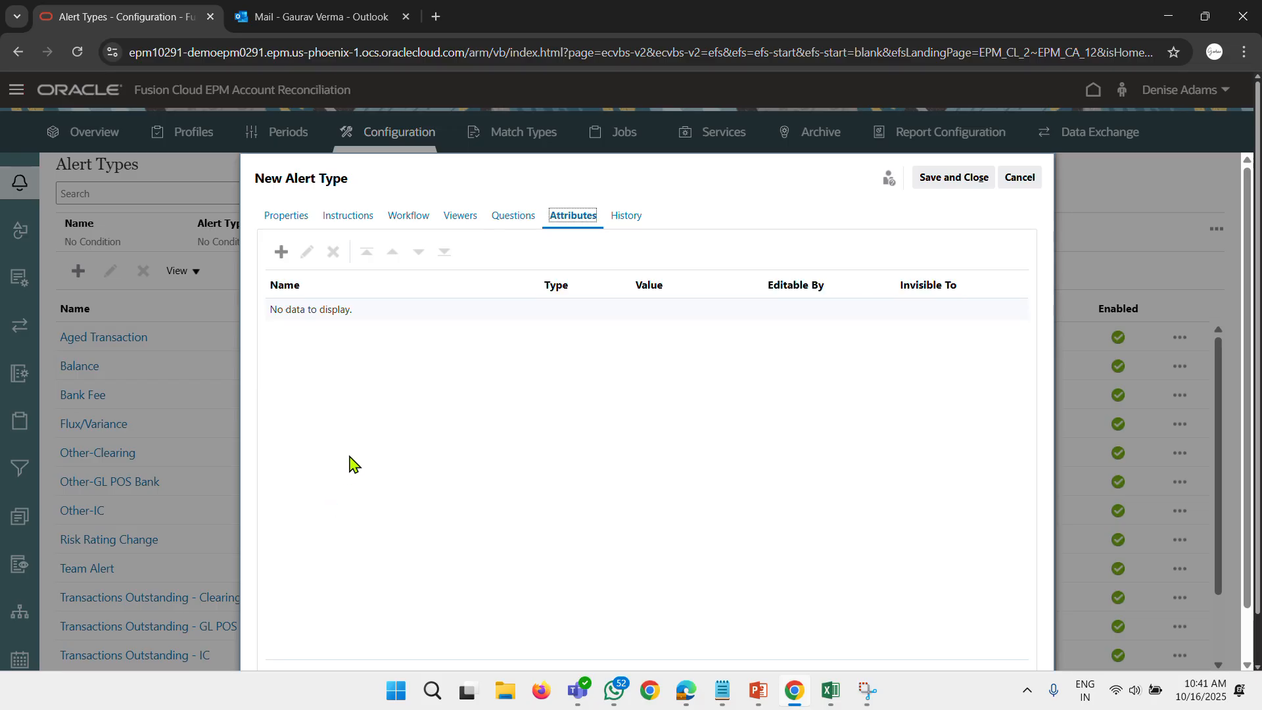
pyautogui.click(281, 253)
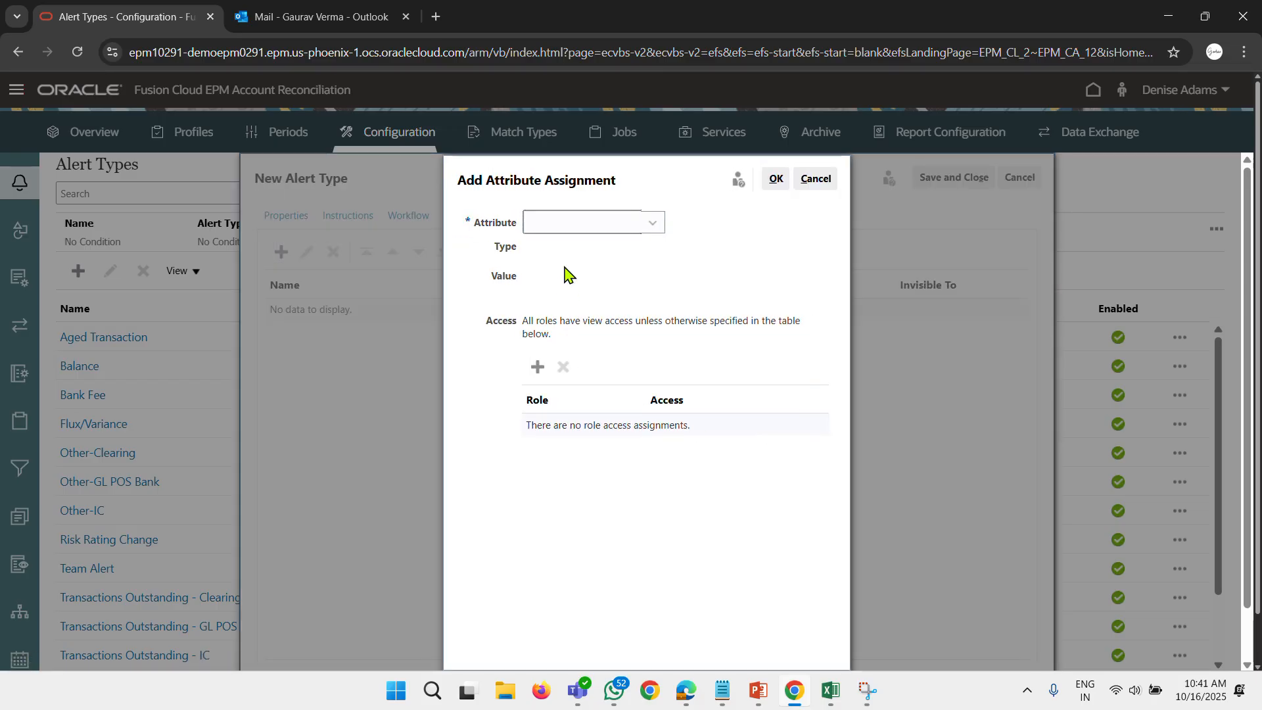
pyautogui.click(565, 228)
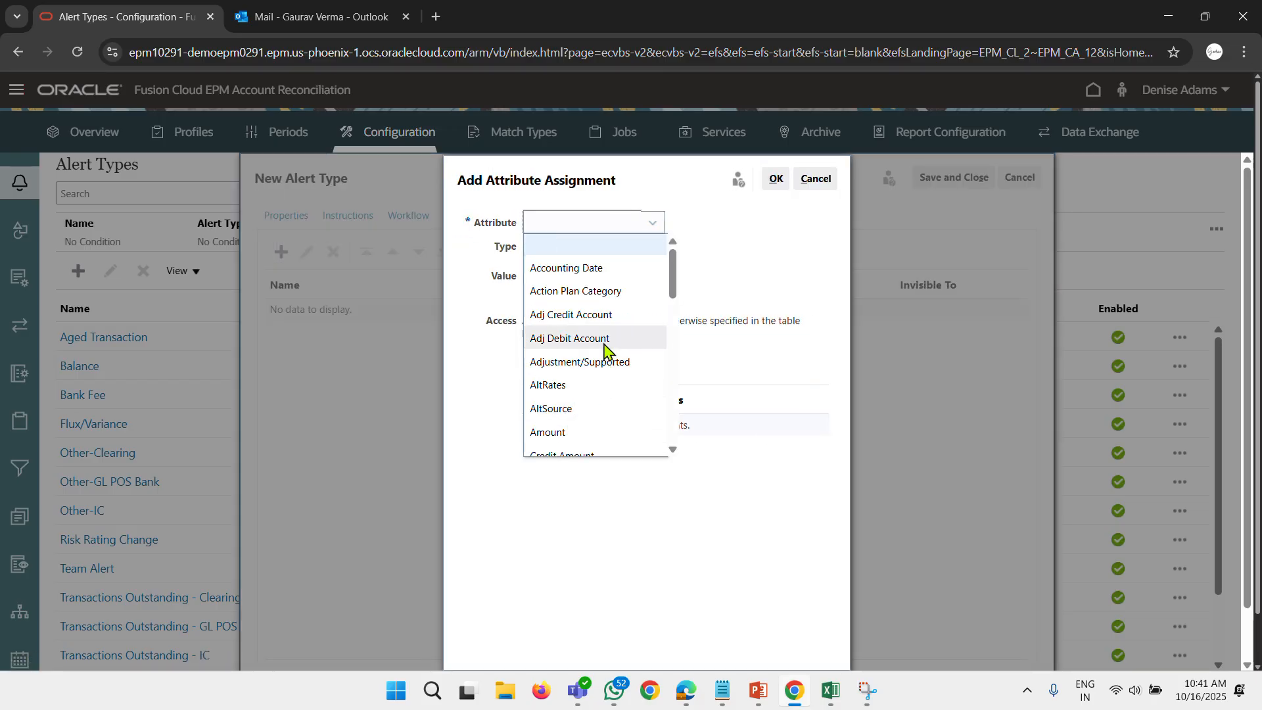
pyautogui.scroll(-1, 604, 351)
pyautogui.scroll(1, 604, 351)
pyautogui.scroll(-6, 605, 352)
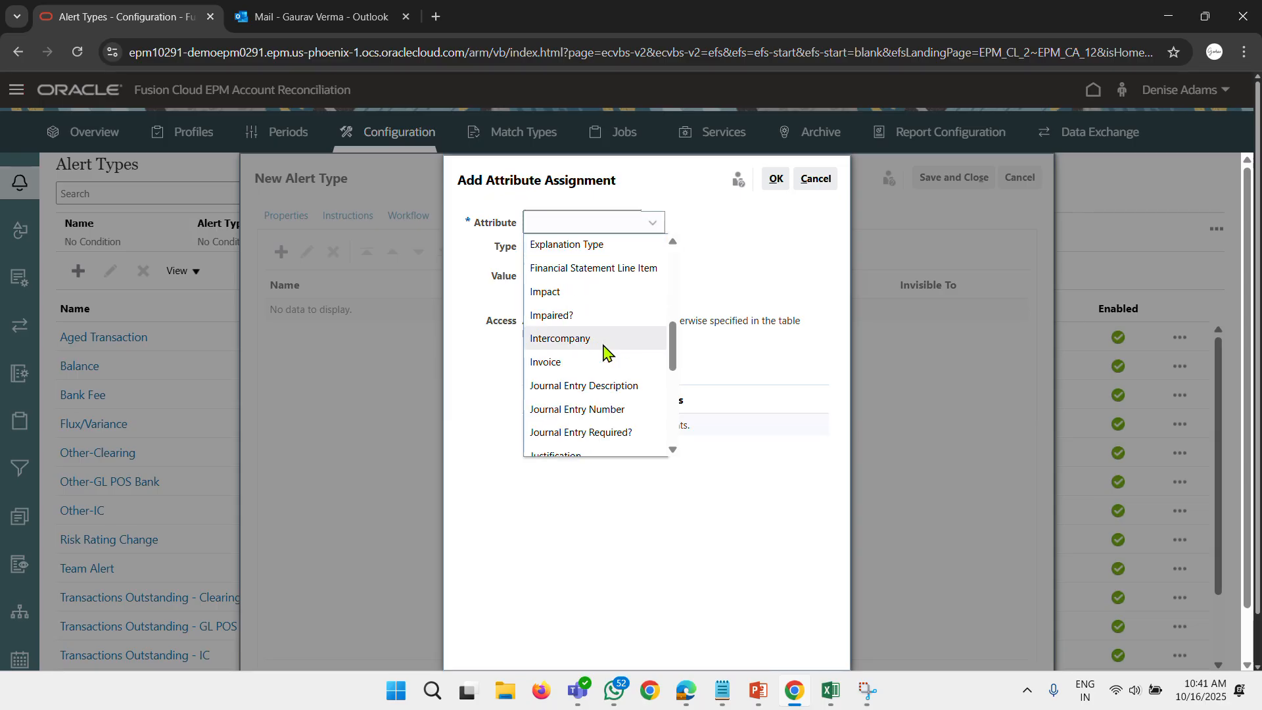
pyautogui.scroll(8, 605, 352)
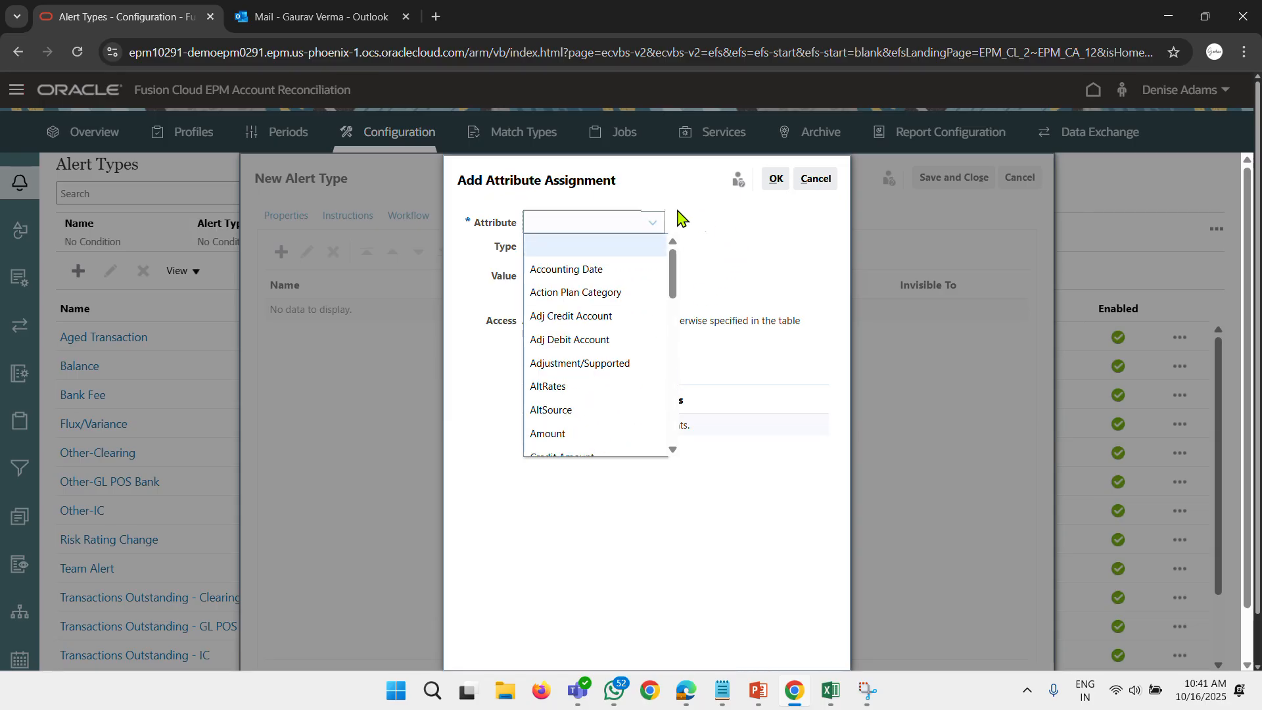
pyautogui.click(652, 221)
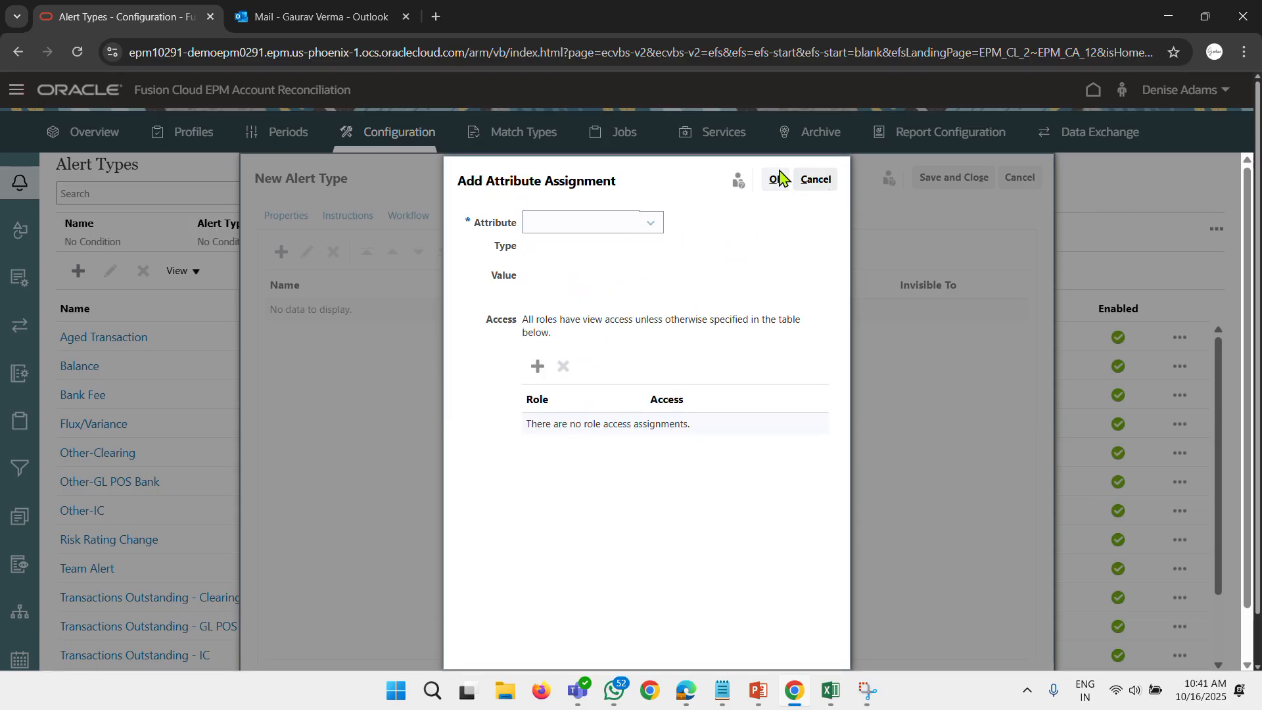
pyautogui.click(814, 180)
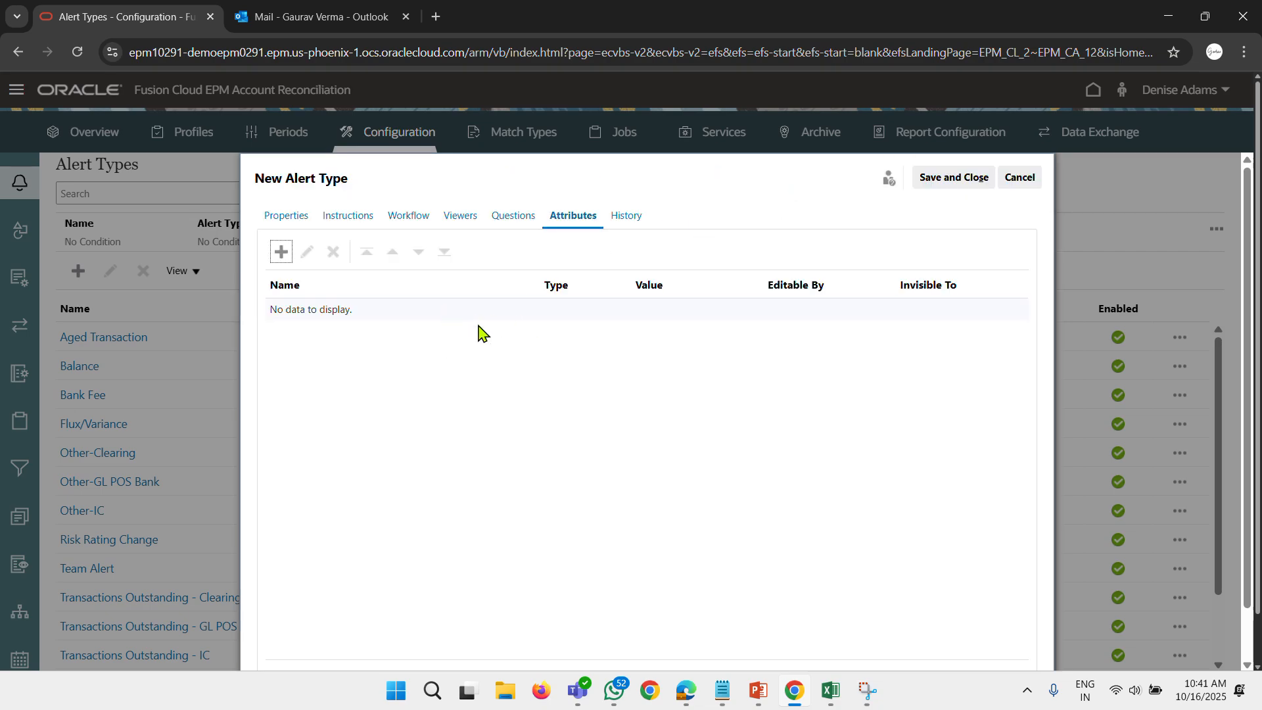
# Save the new alert type and open the list of reconciliation profiles.
pyautogui.click(954, 176)
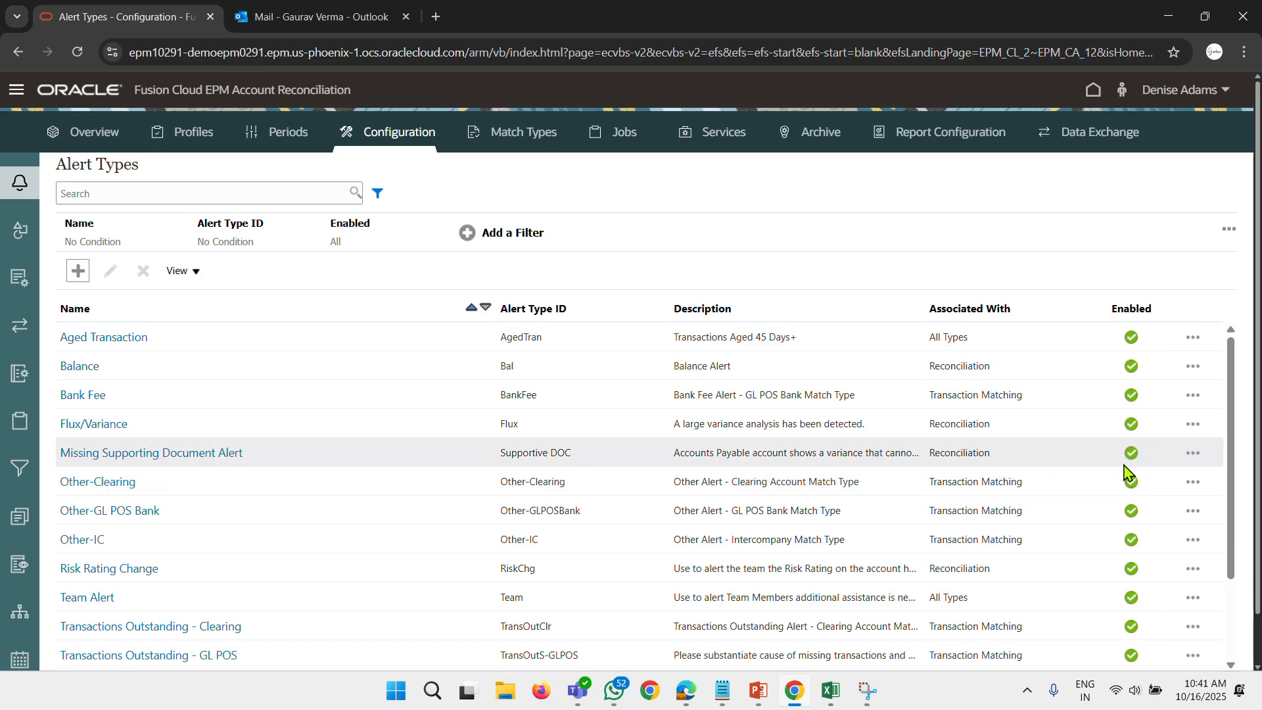
pyautogui.click(185, 143)
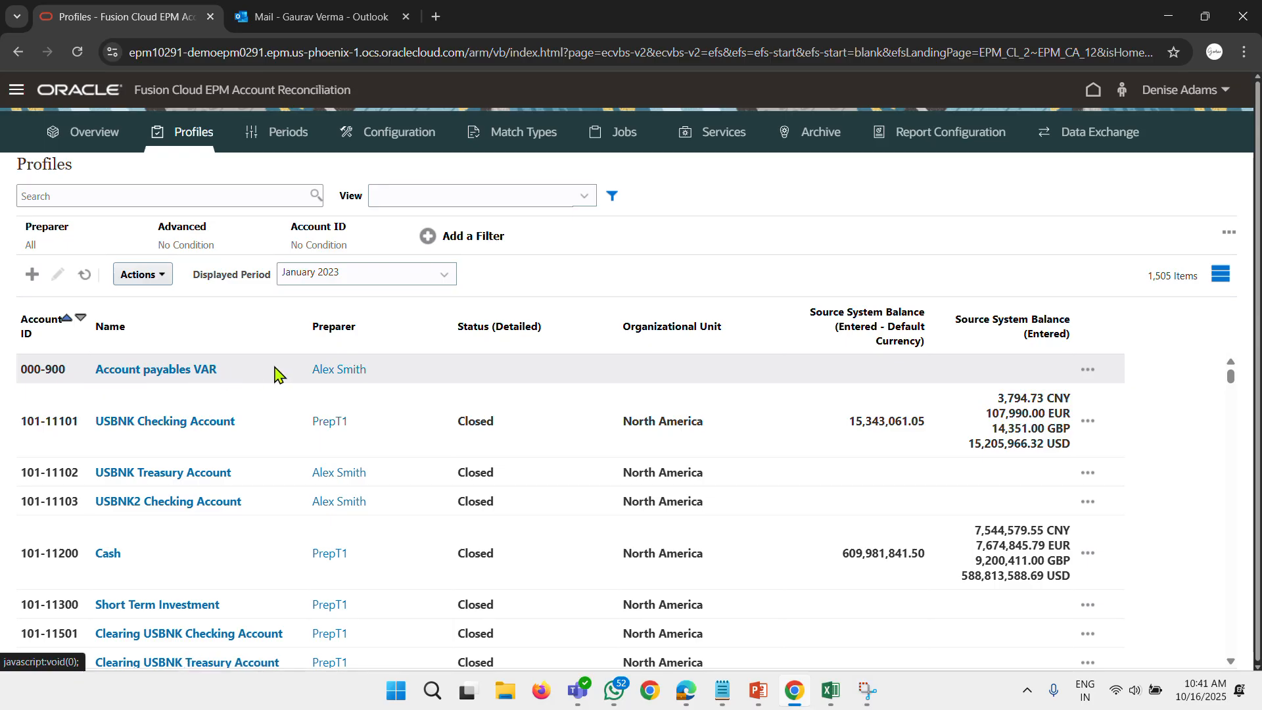
# Open the Account payables VAR profile, review its workflow, currency, attributes and rules, and save and close it.
pyautogui.click(150, 368)
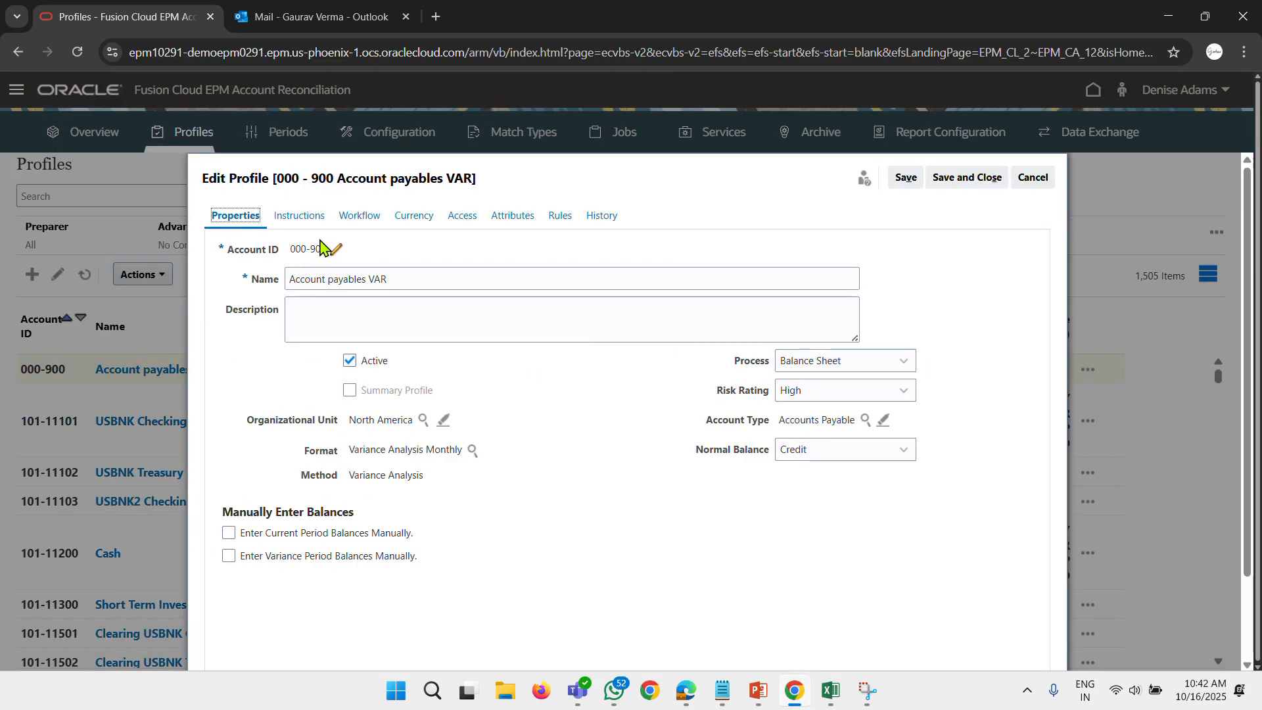
pyautogui.click(301, 217)
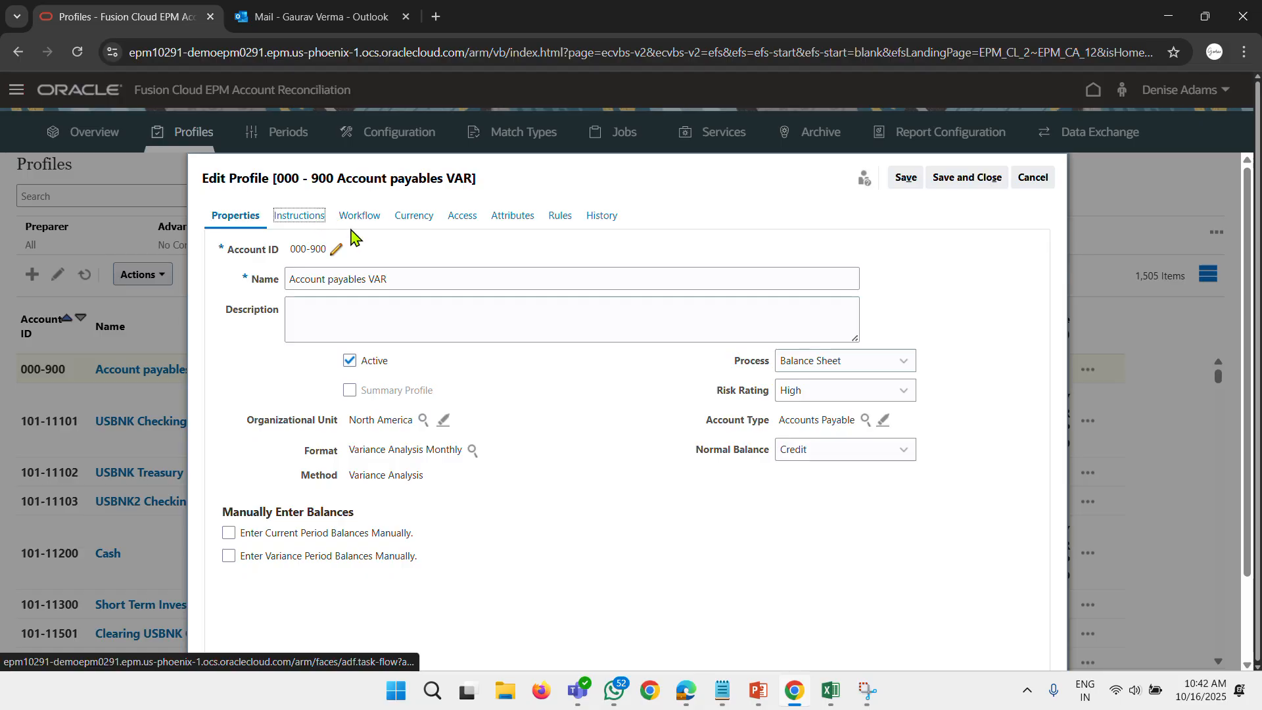
pyautogui.click(359, 216)
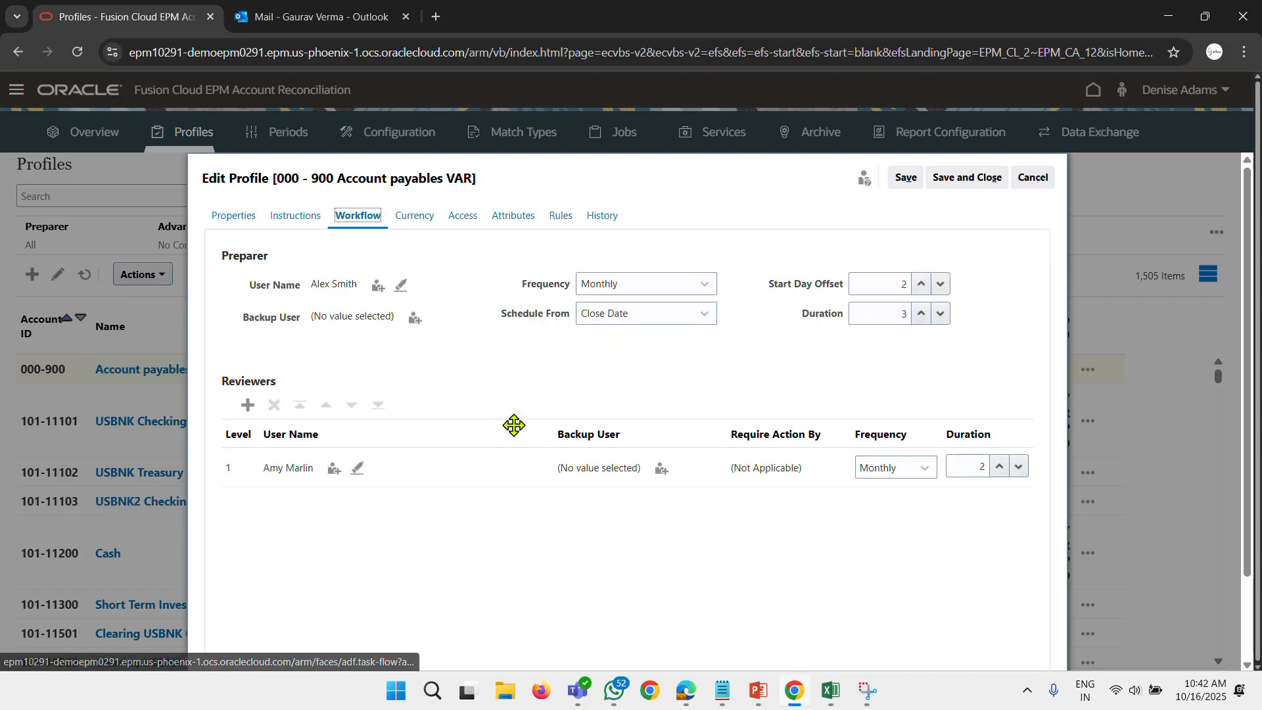
pyautogui.click(416, 222)
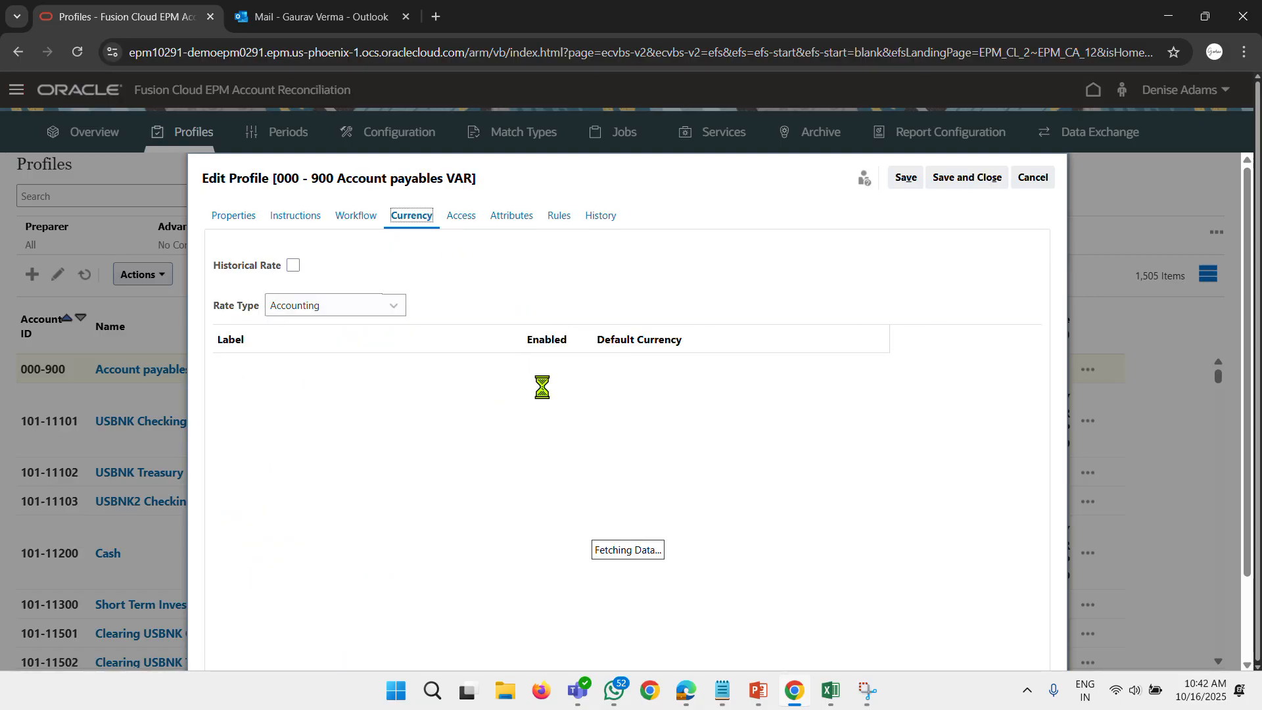
pyautogui.click(512, 218)
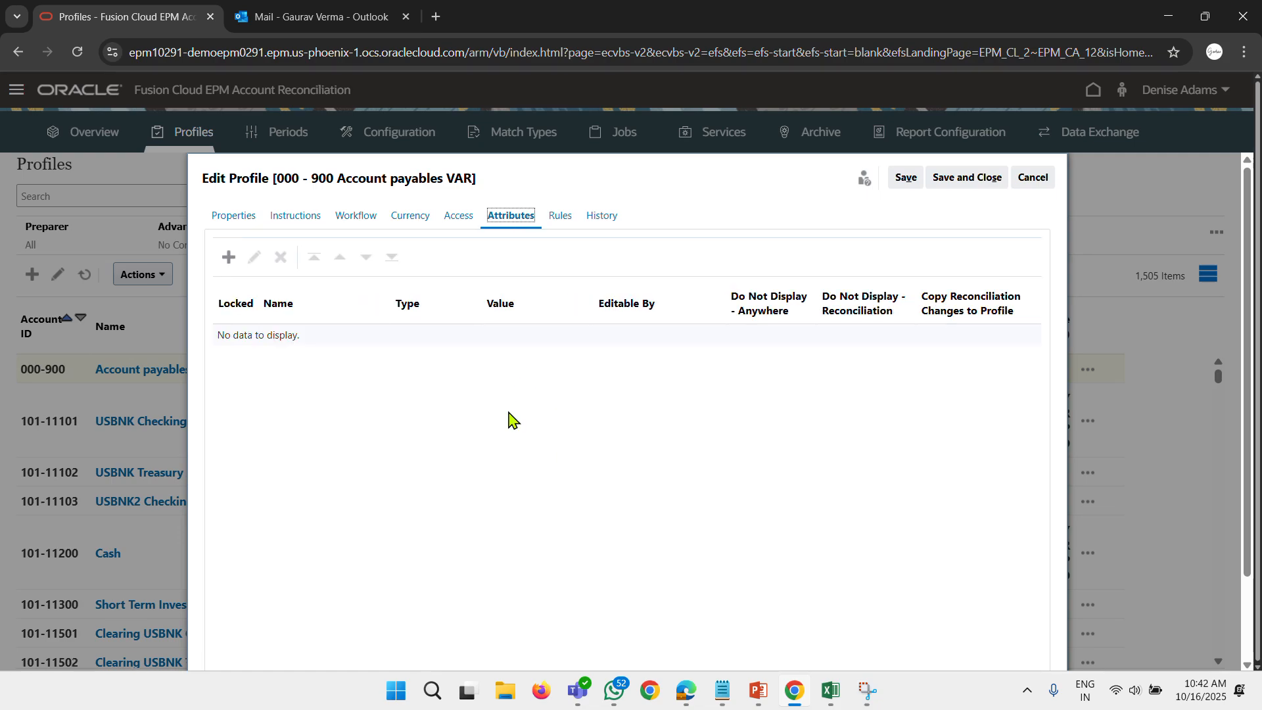
pyautogui.click(562, 220)
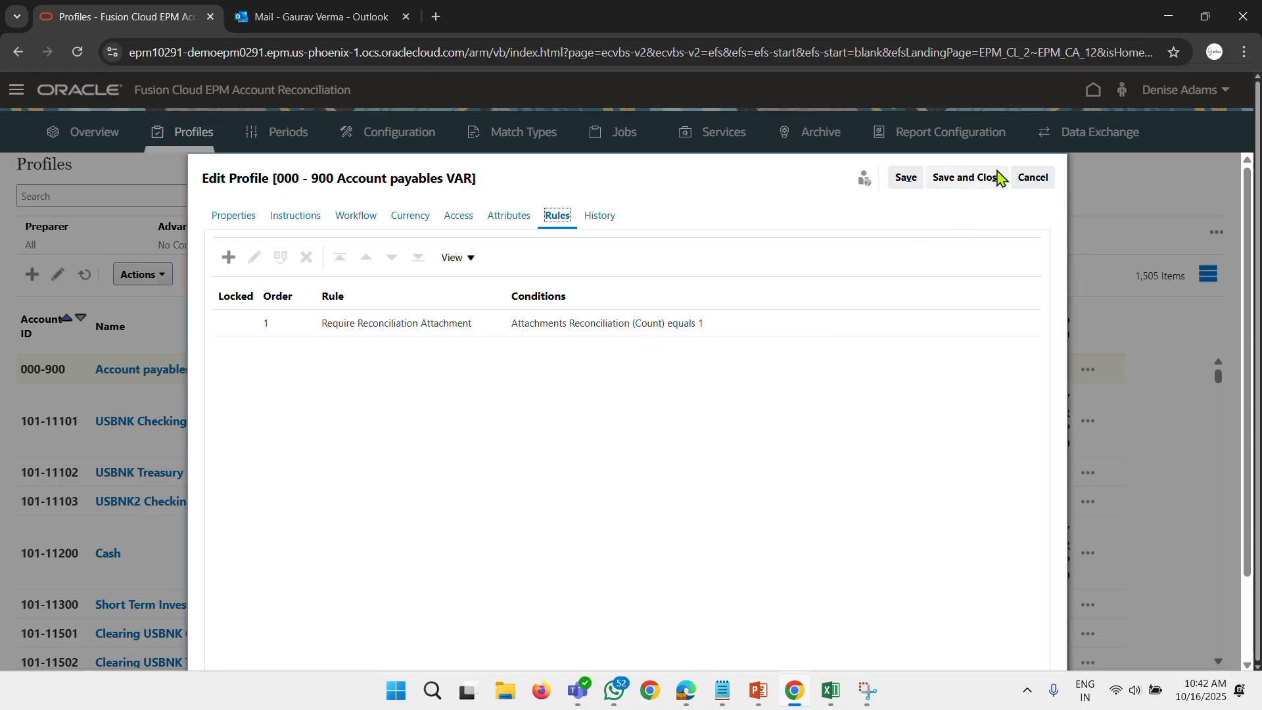
pyautogui.click(971, 177)
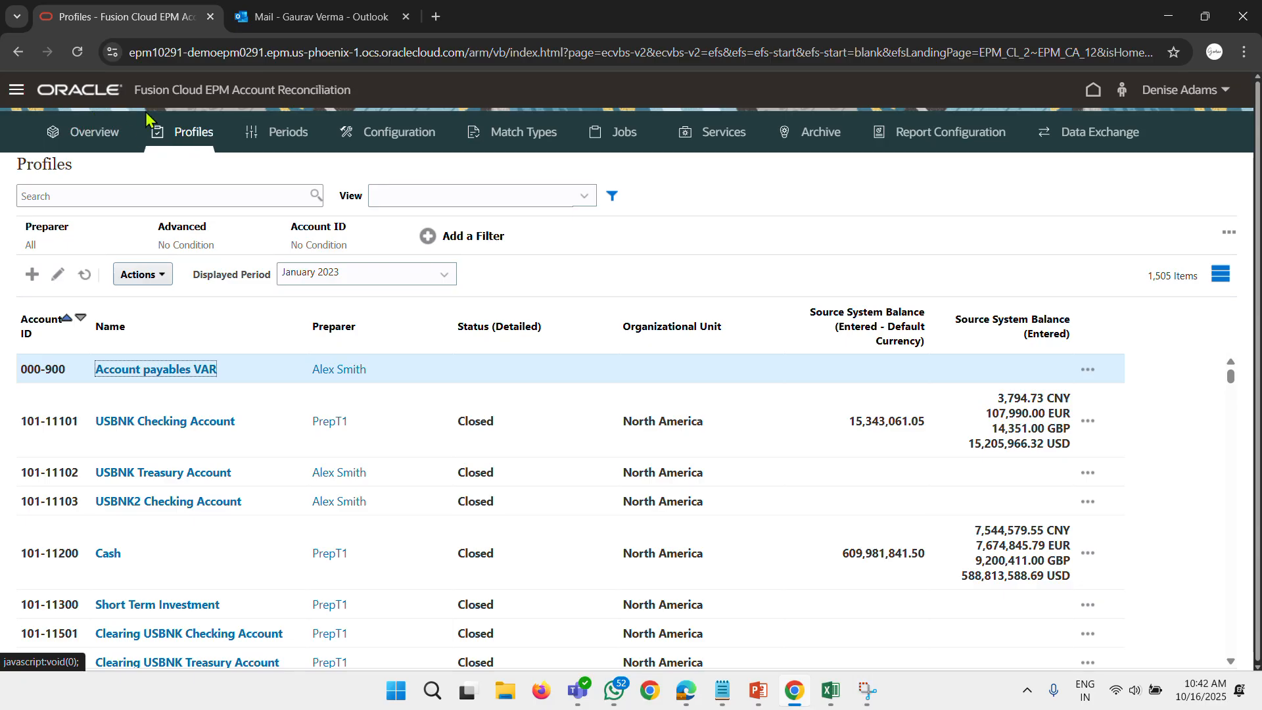
# Open the worklist, then switch to Microsoft Edge and sign the current user out of Account Reconciliation.
pyautogui.click(78, 92)
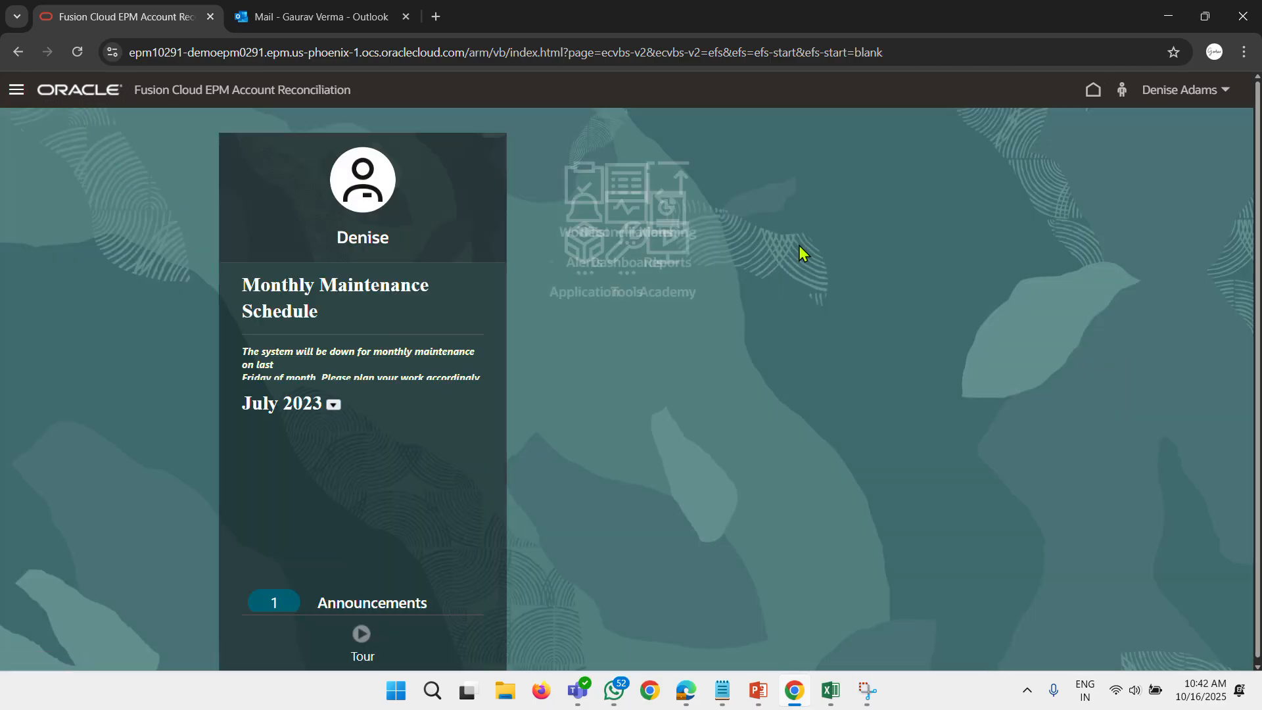
pyautogui.click(631, 227)
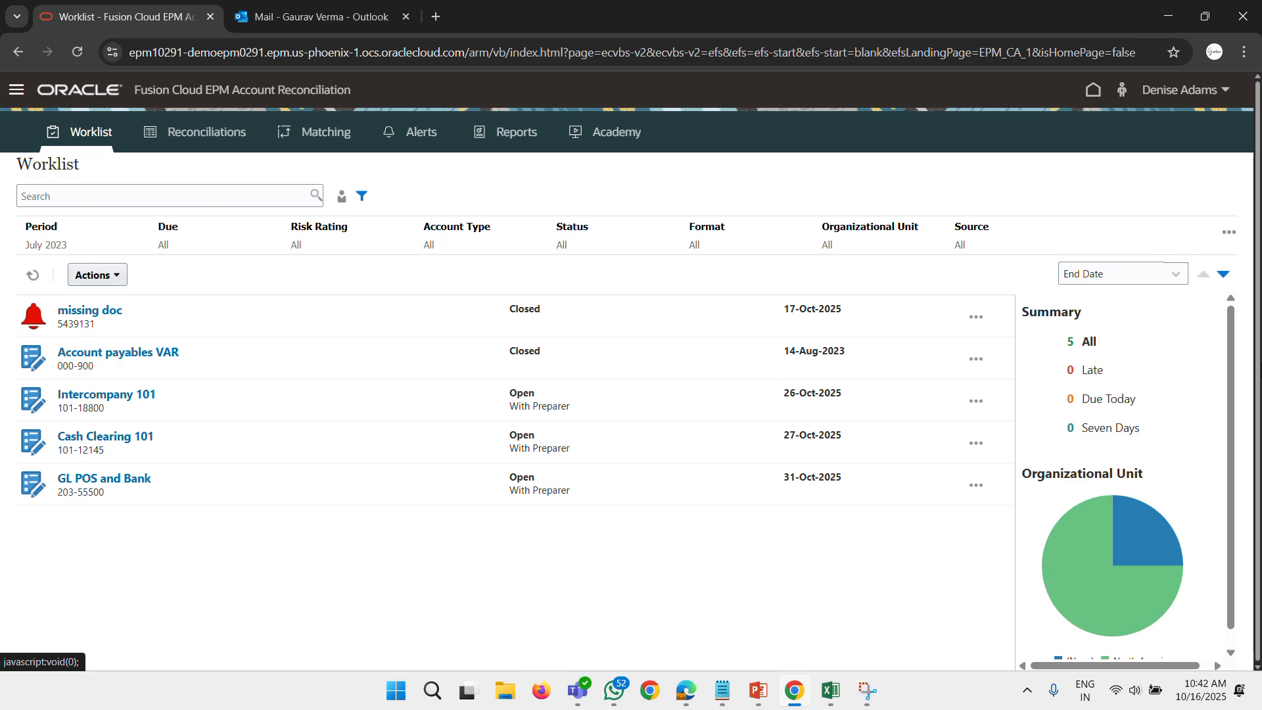
pyautogui.click(690, 700)
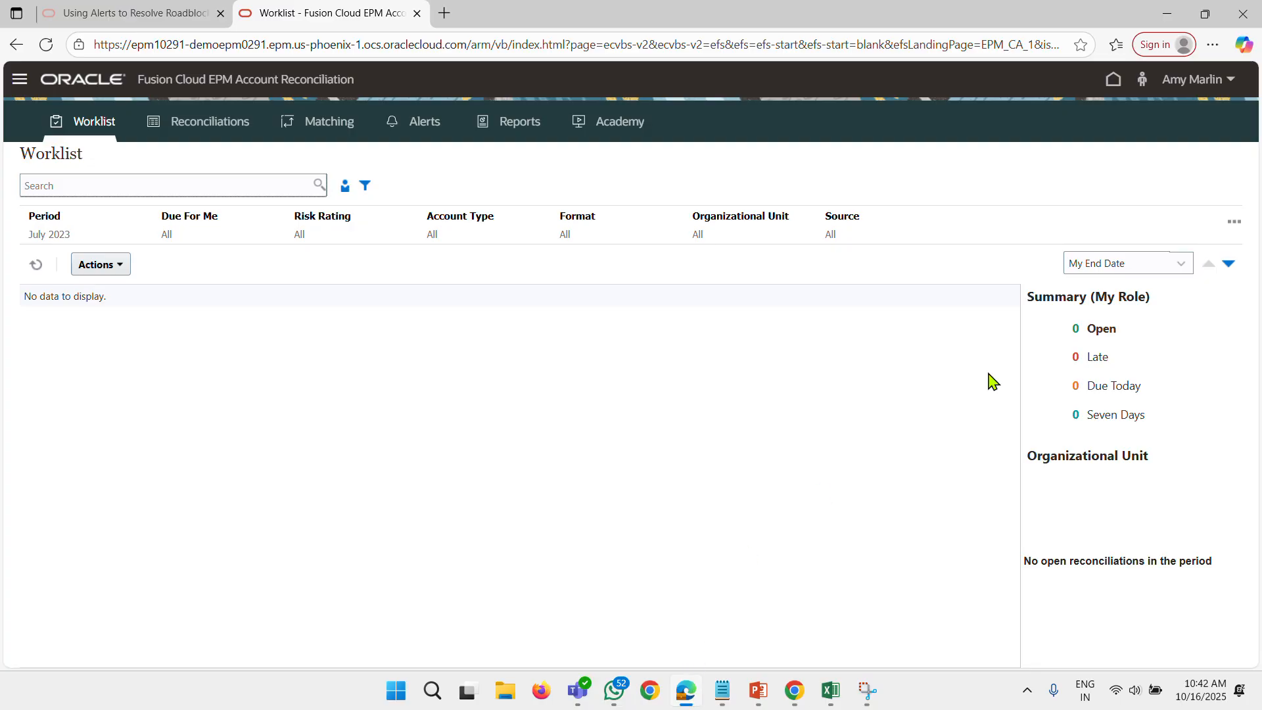
pyautogui.click(1205, 79)
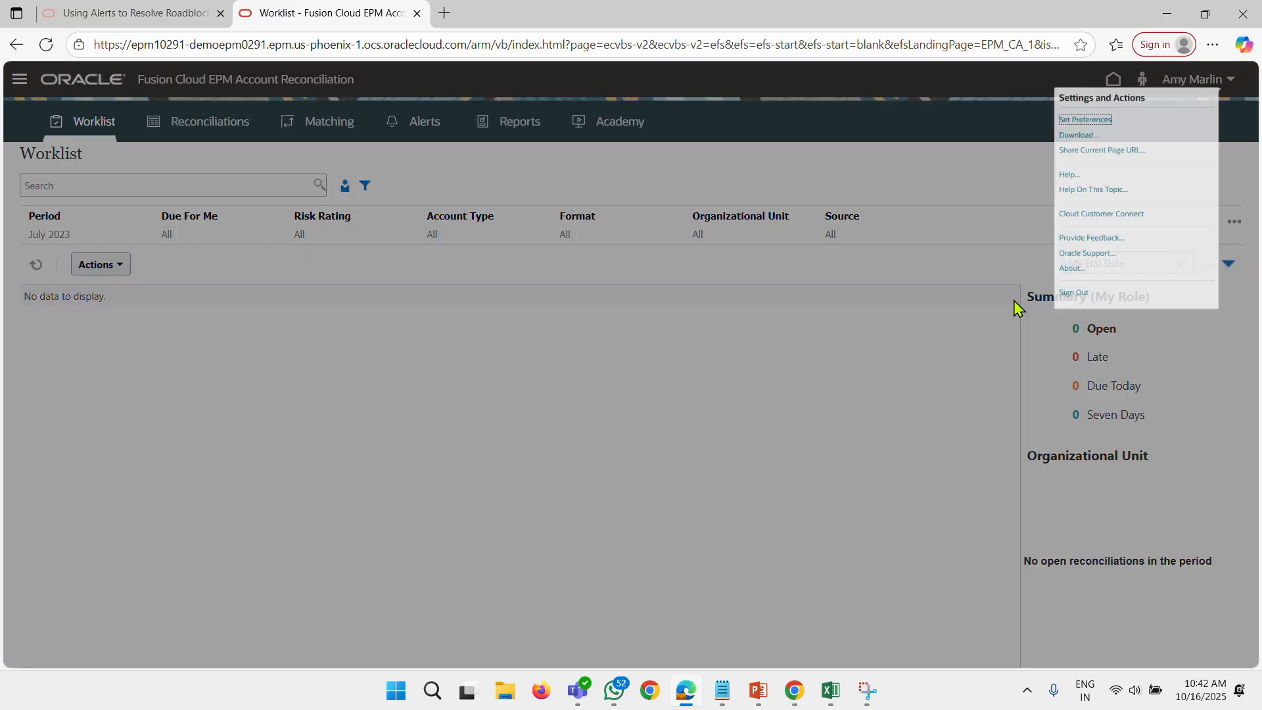
pyautogui.click(1035, 360)
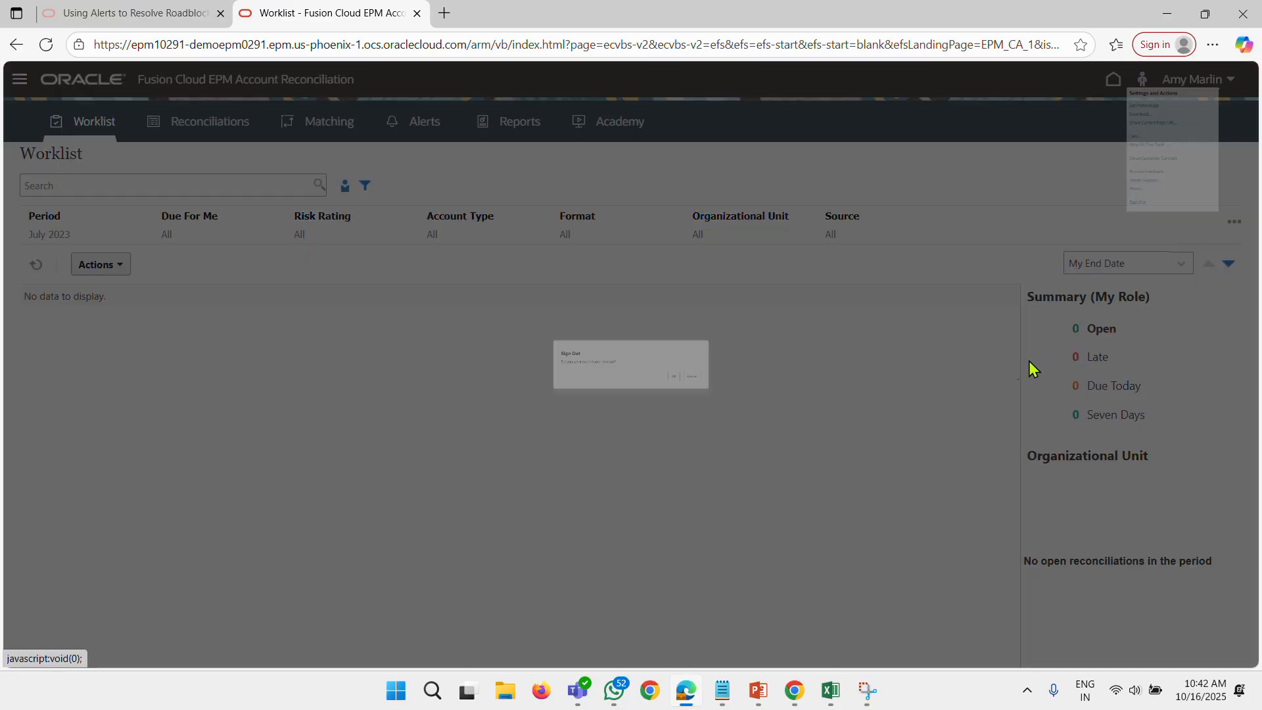
pyautogui.click(766, 401)
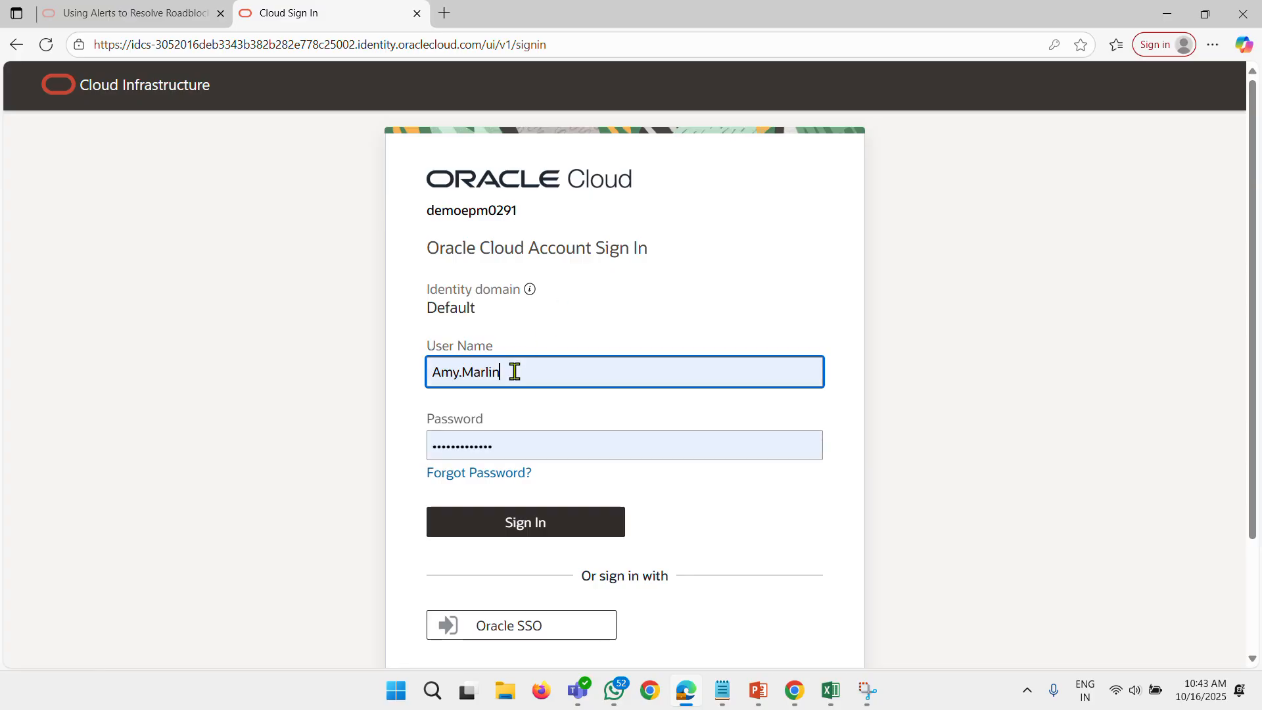
# Sign in with the preparer's saved user name and password, decline the leaked-password check, and open the worklist.
pyautogui.click(515, 372)
pyautogui.click(522, 481)
pyautogui.click(497, 533)
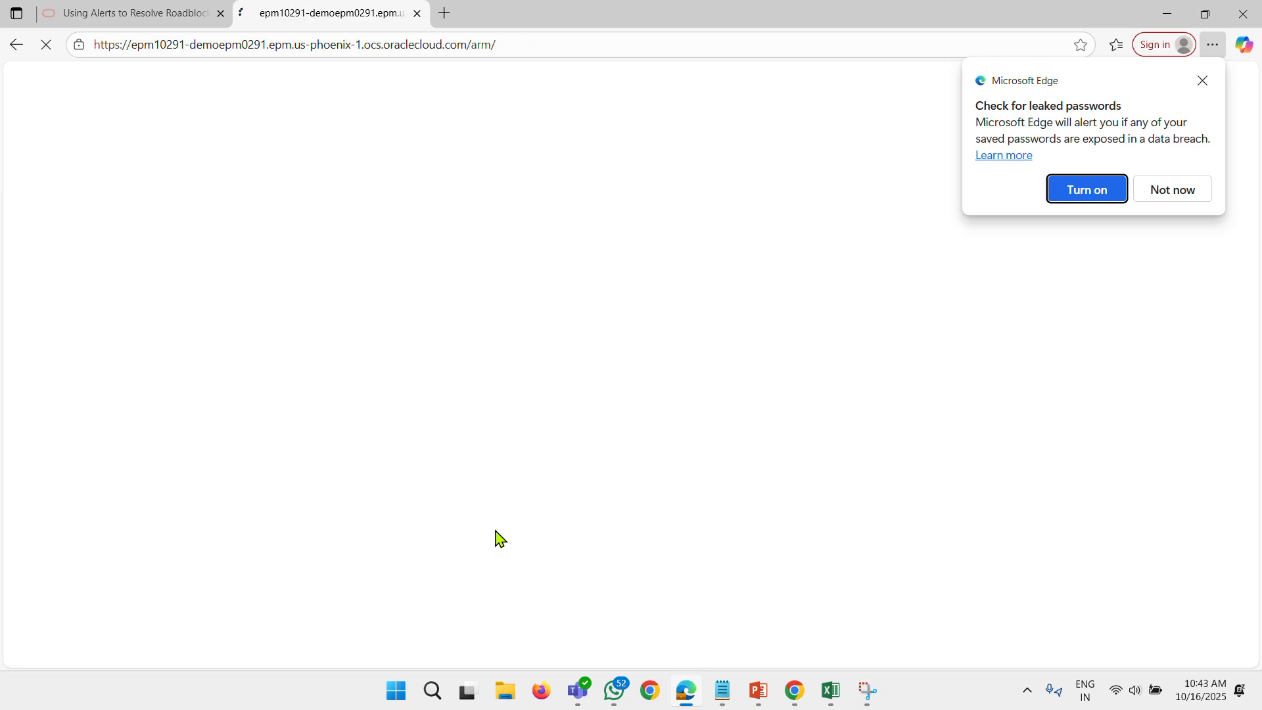
pyautogui.click(1190, 194)
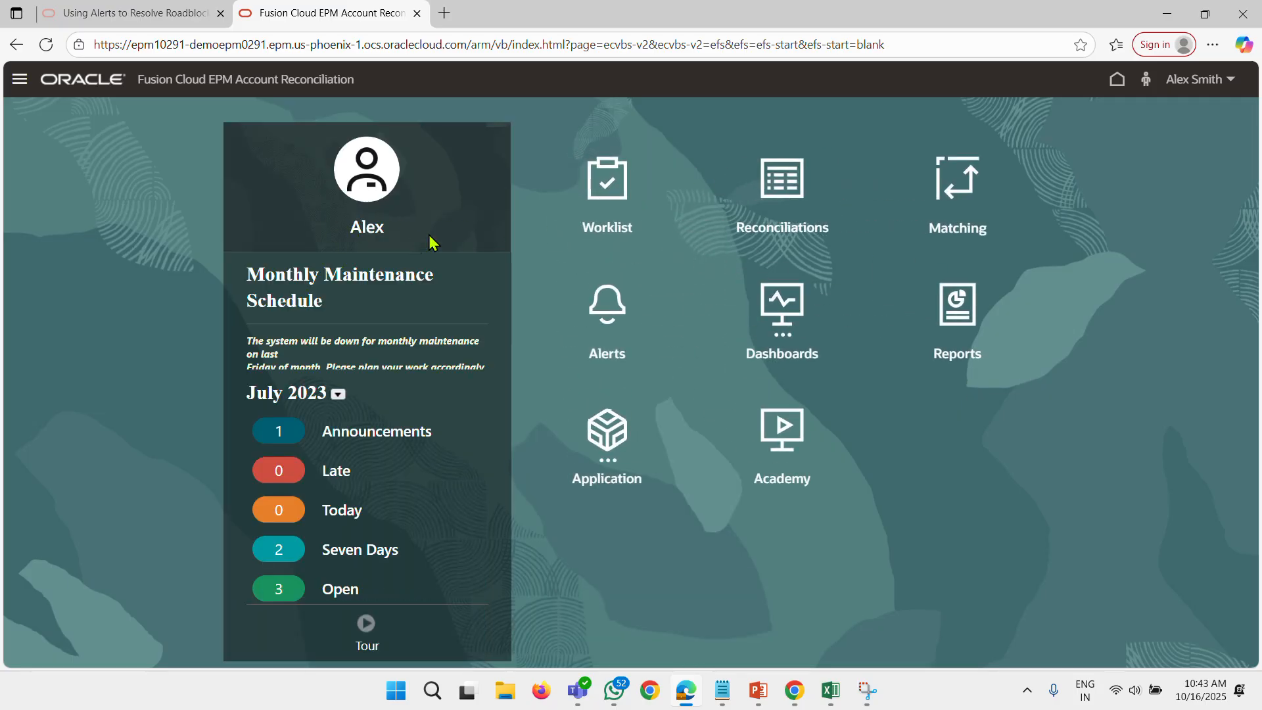
pyautogui.click(602, 209)
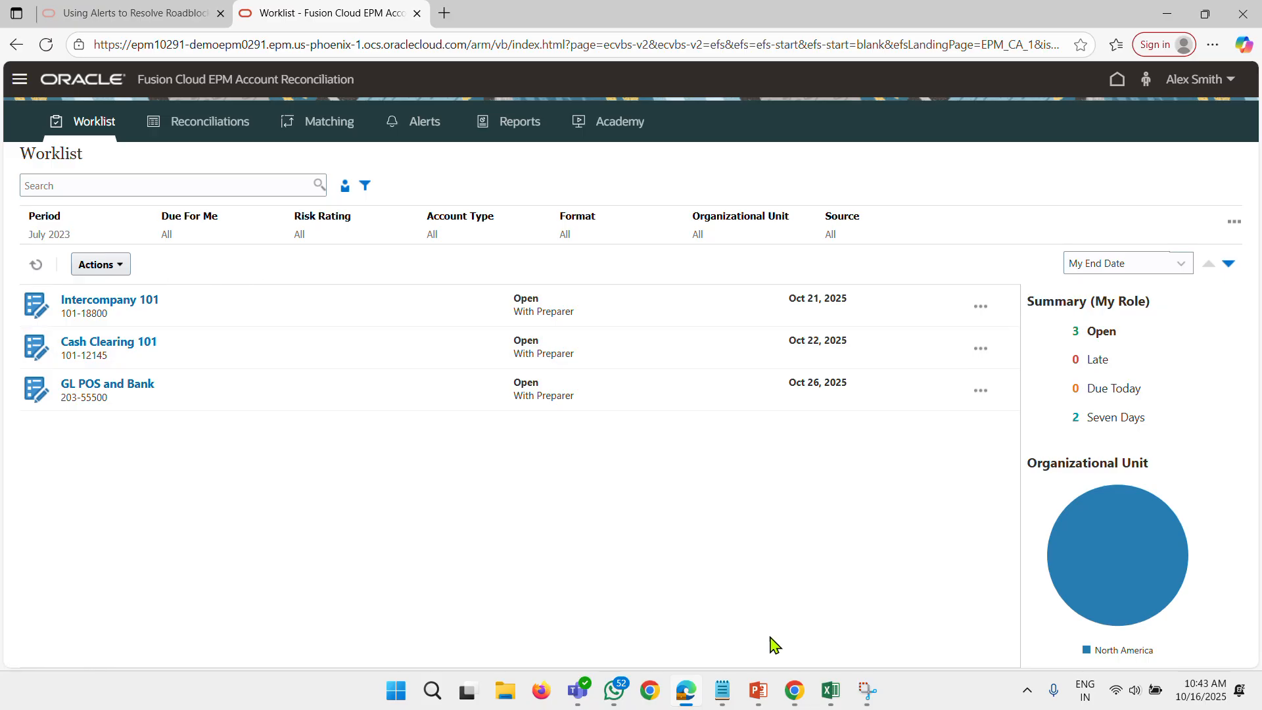
# Switch back to the administrator's session in Chrome and open the list of reconciliation profiles.
pyautogui.click(797, 702)
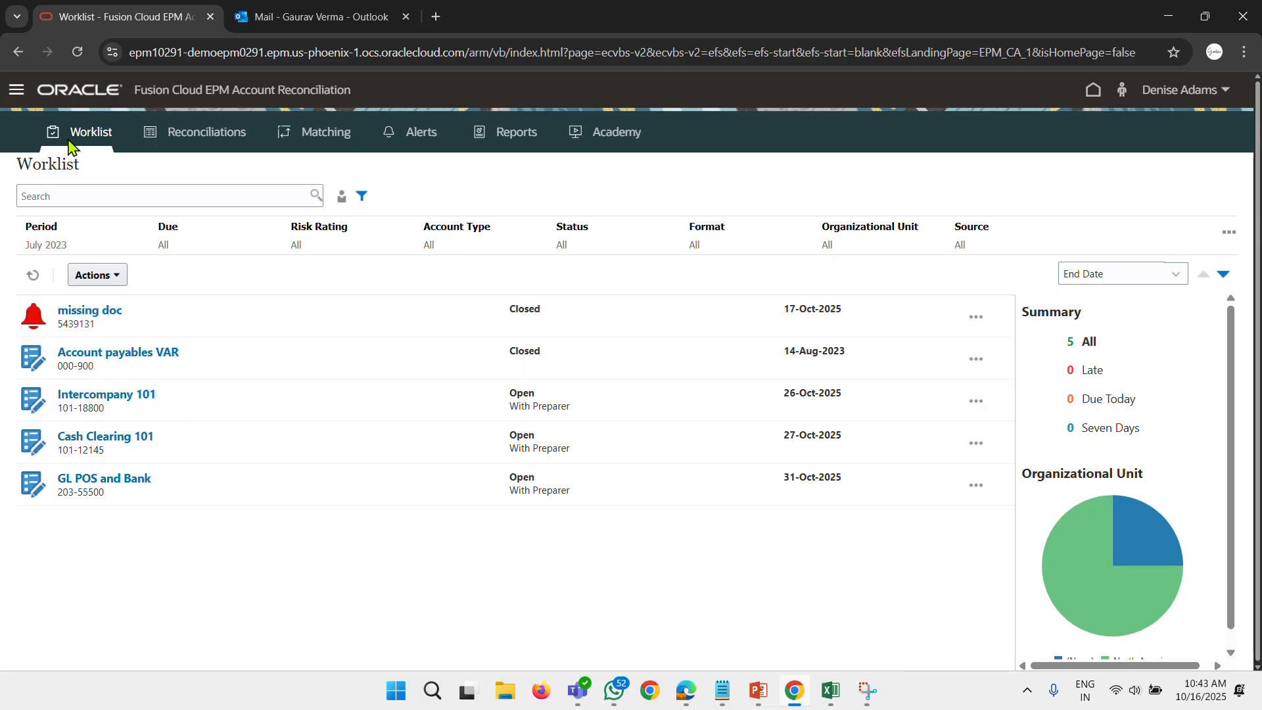
pyautogui.click(98, 92)
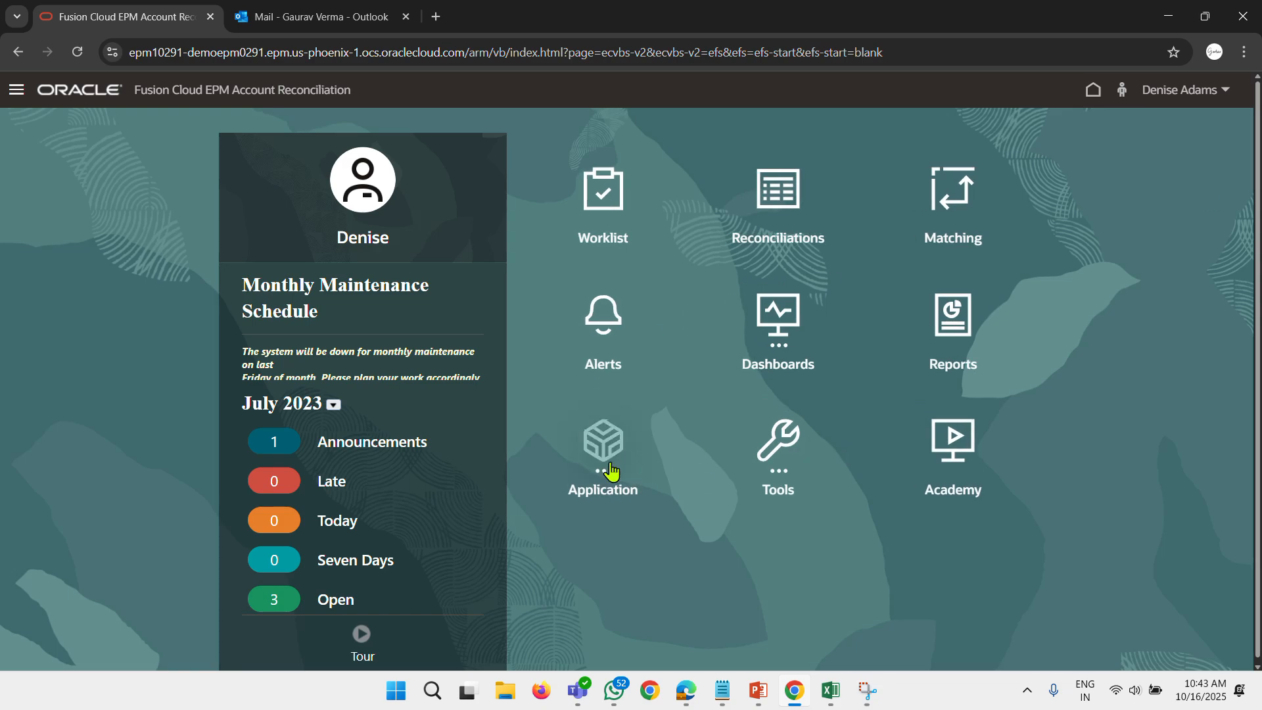
pyautogui.click(599, 483)
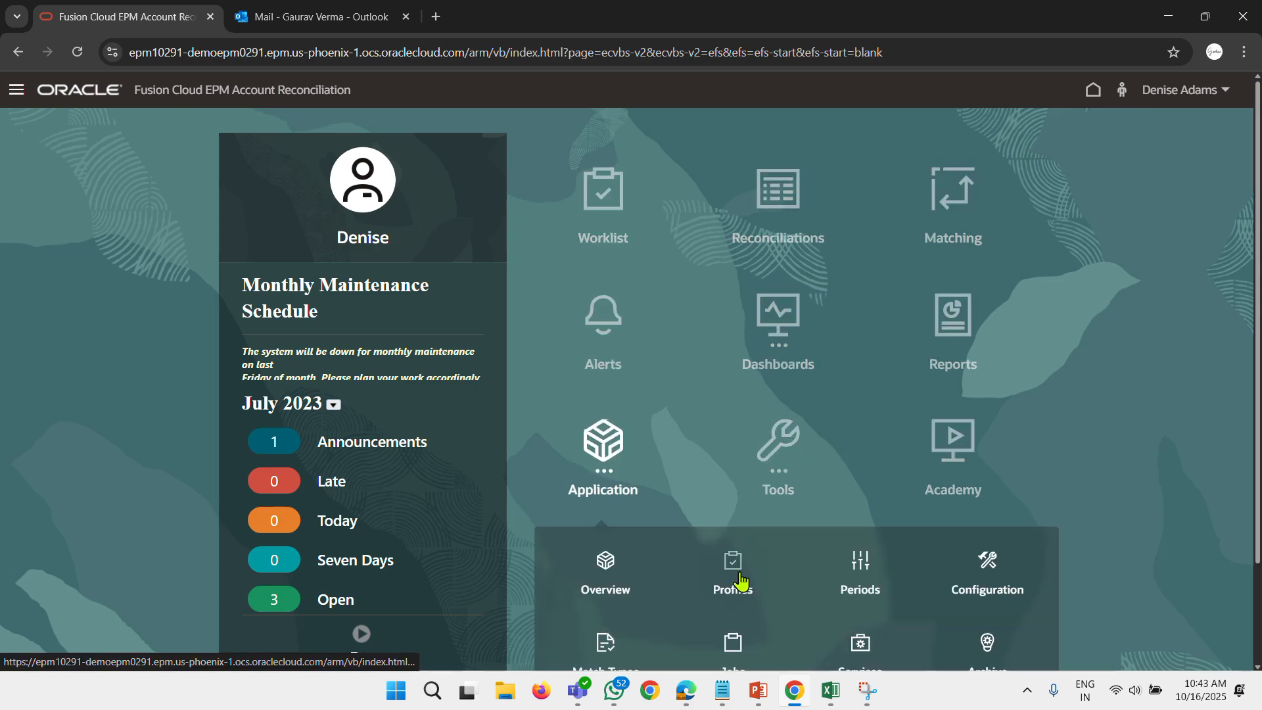
pyautogui.click(739, 504)
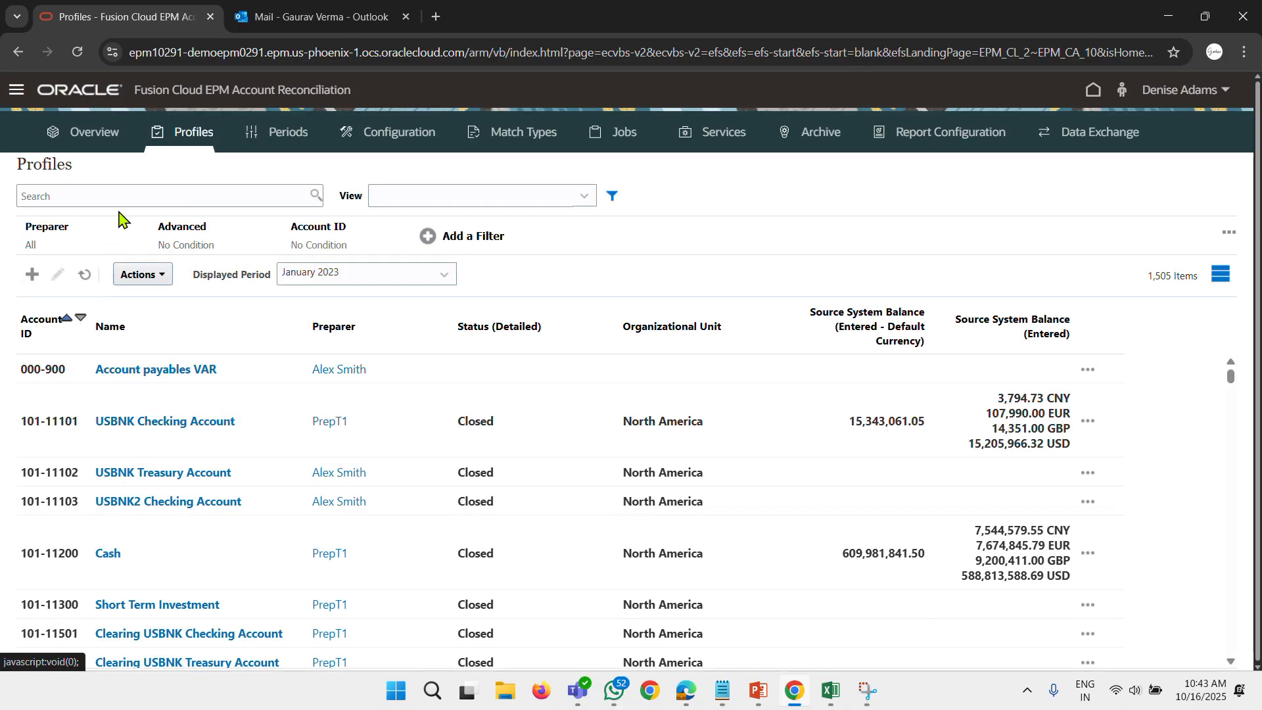
# Try to create the July 2023 reconciliation for the selected Account payables VAR profile and examine the already running or closed details.
pyautogui.click(256, 372)
pyautogui.click(160, 285)
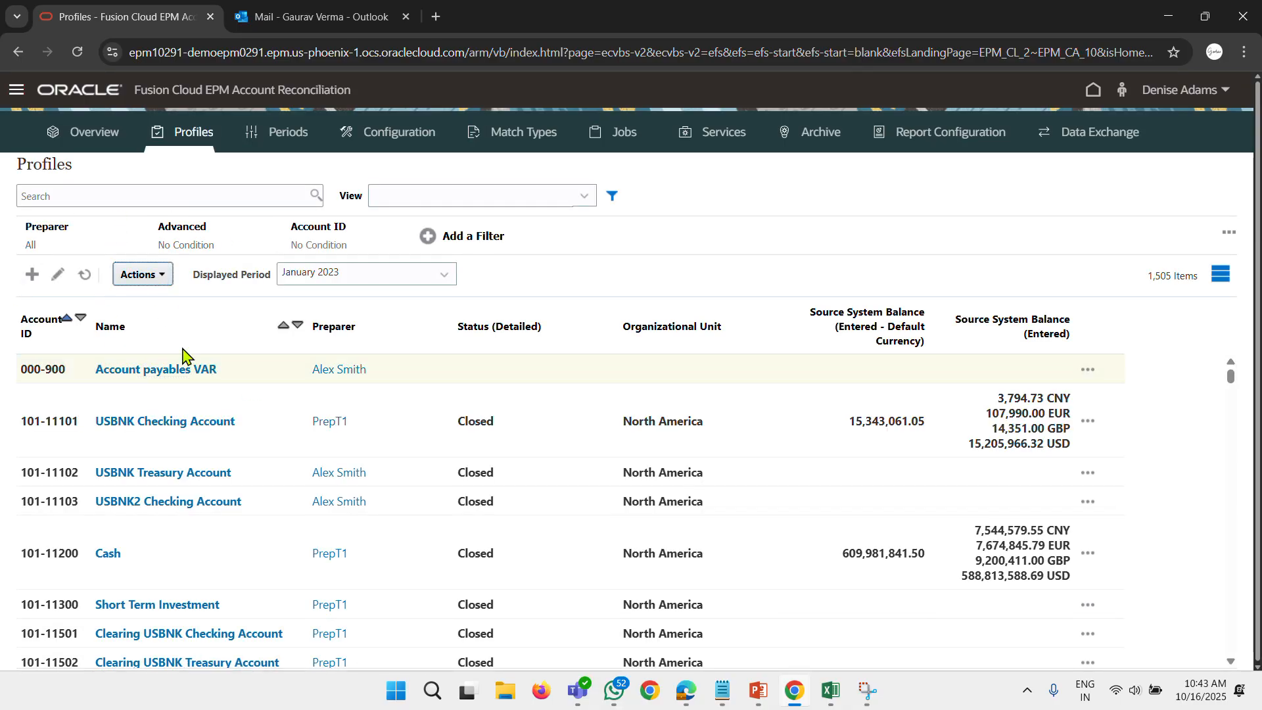
pyautogui.click(175, 550)
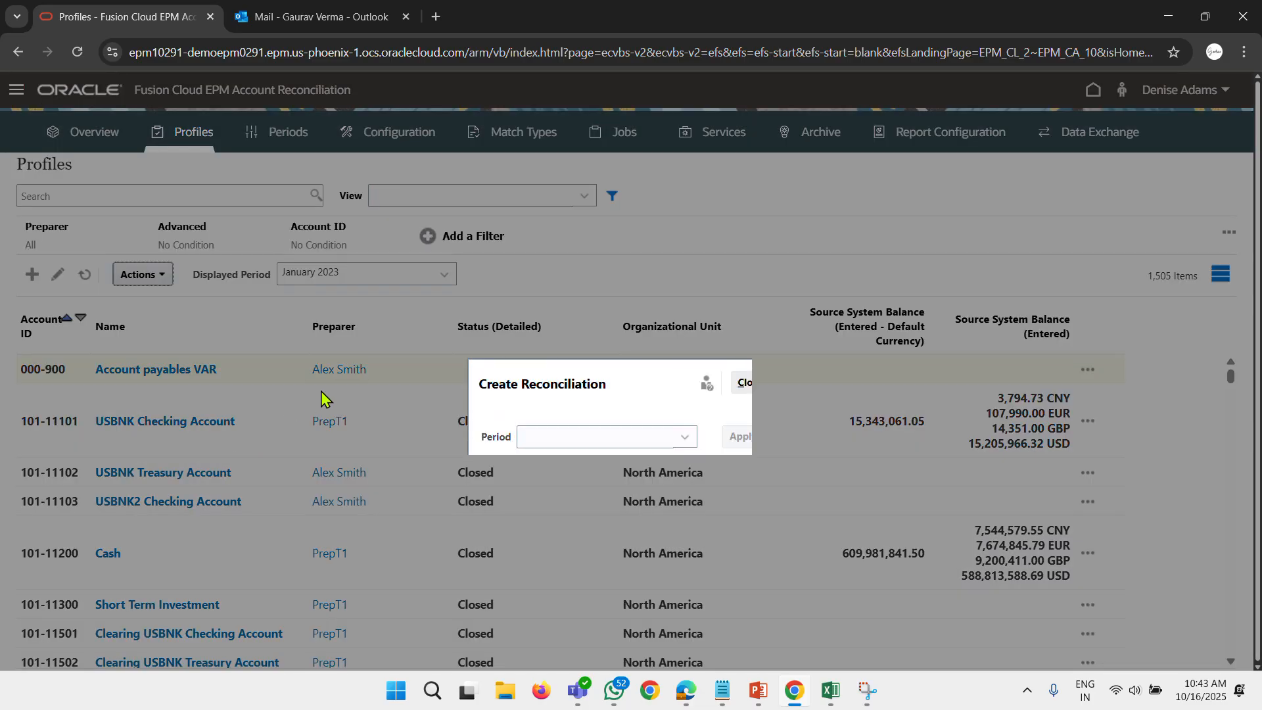
pyautogui.click(624, 439)
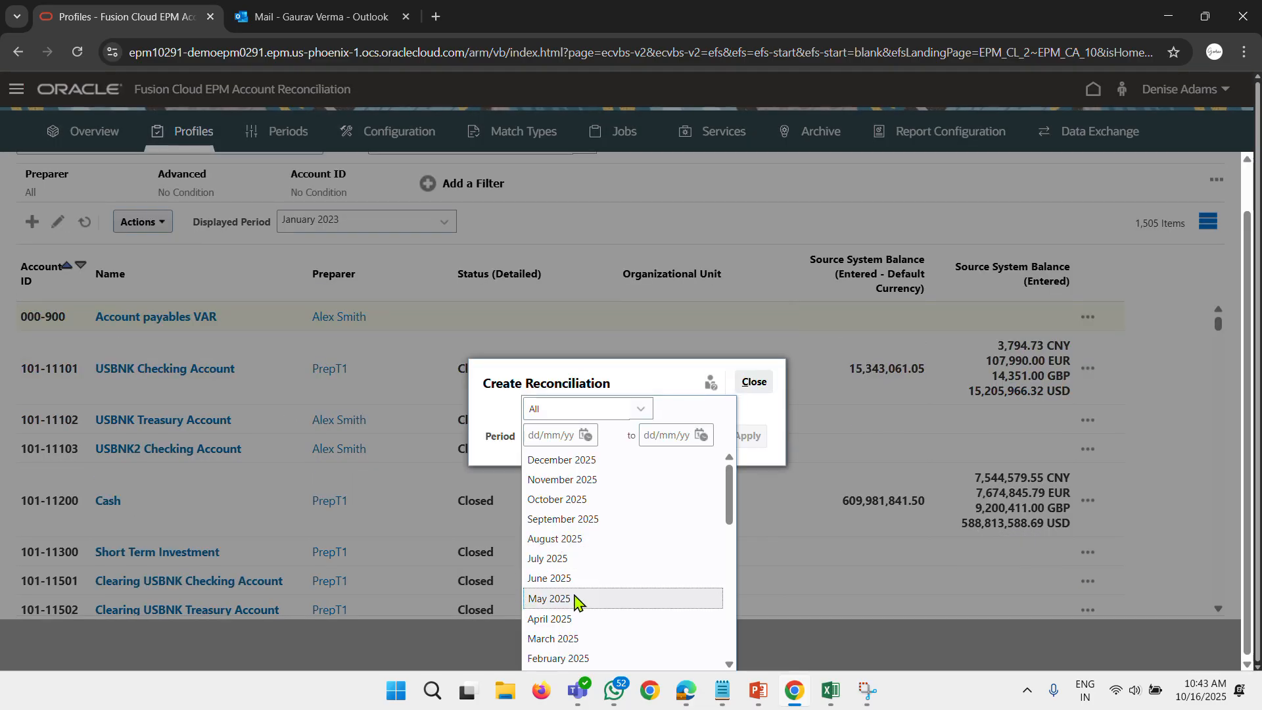
pyautogui.scroll(-5, 591, 575)
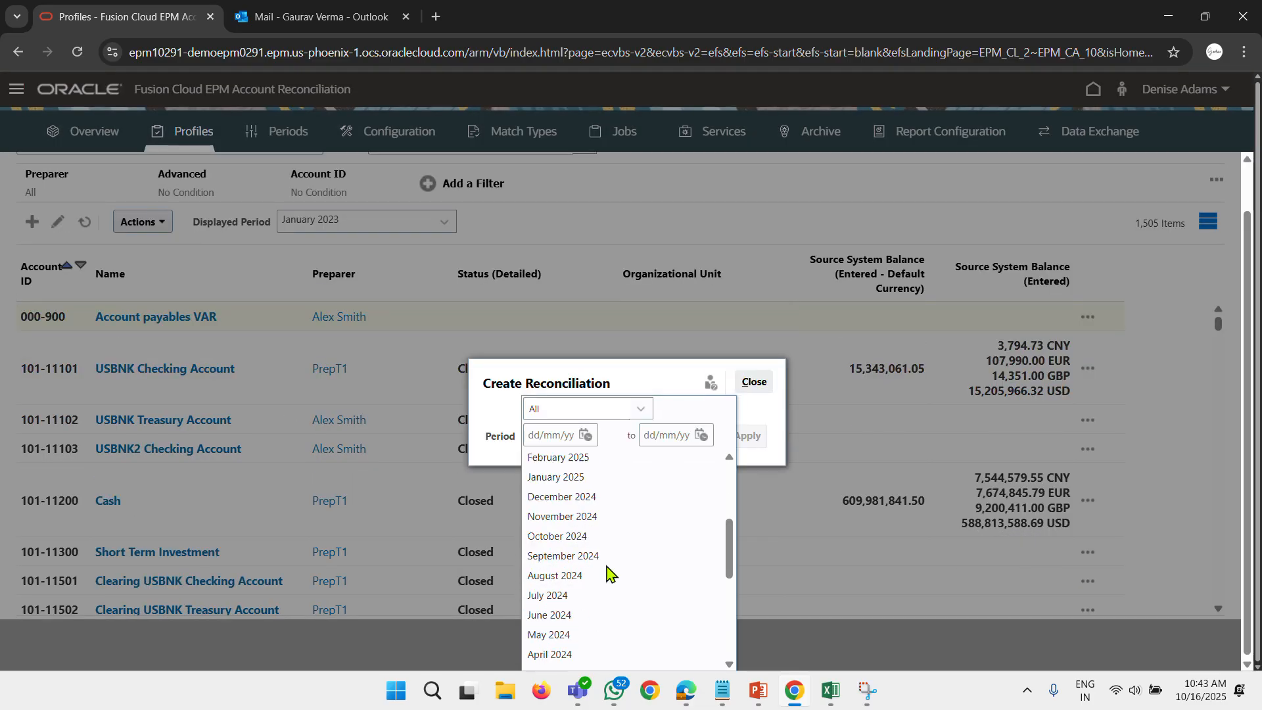
pyautogui.scroll(-3, 609, 573)
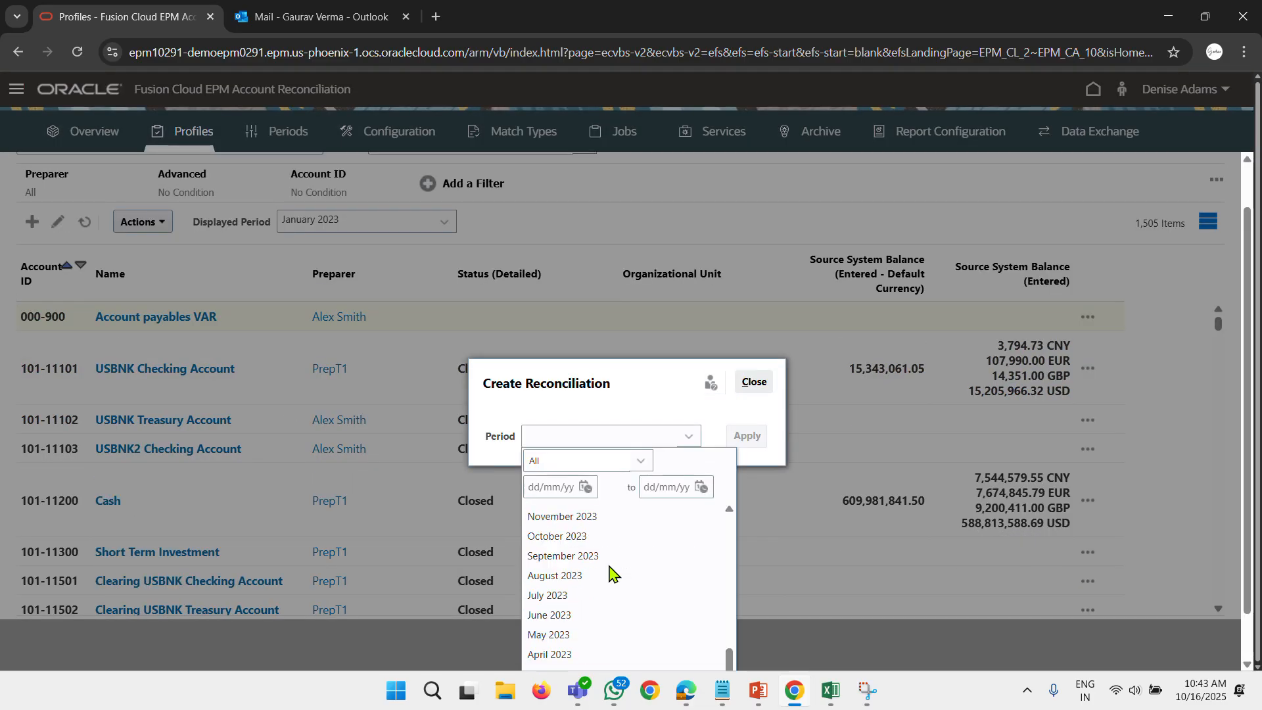
pyautogui.click(573, 596)
pyautogui.click(747, 438)
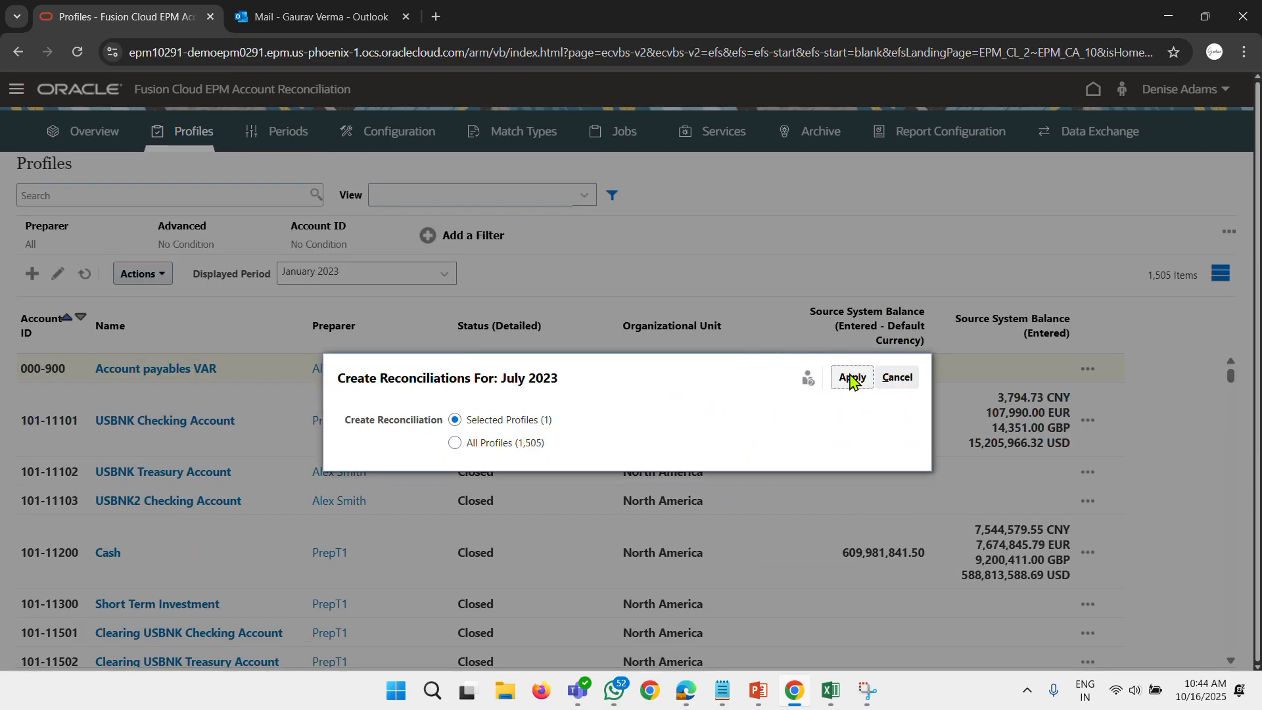
pyautogui.click(850, 378)
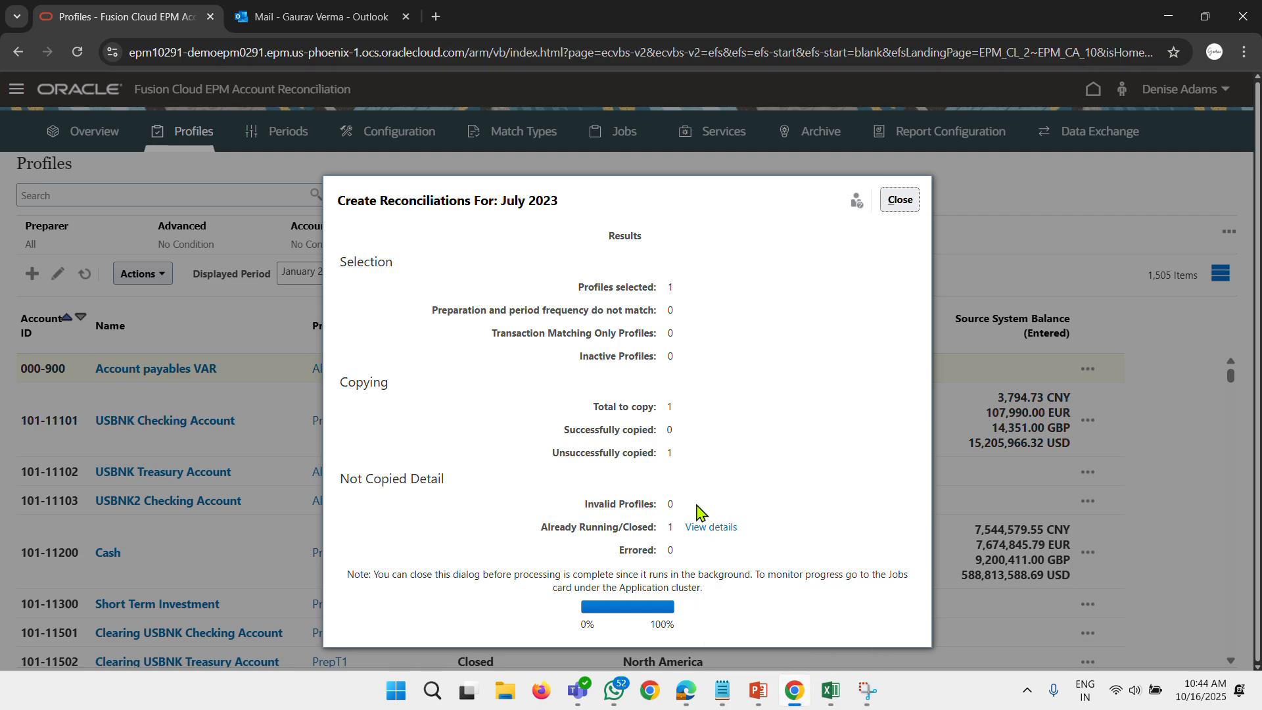
pyautogui.click(712, 527)
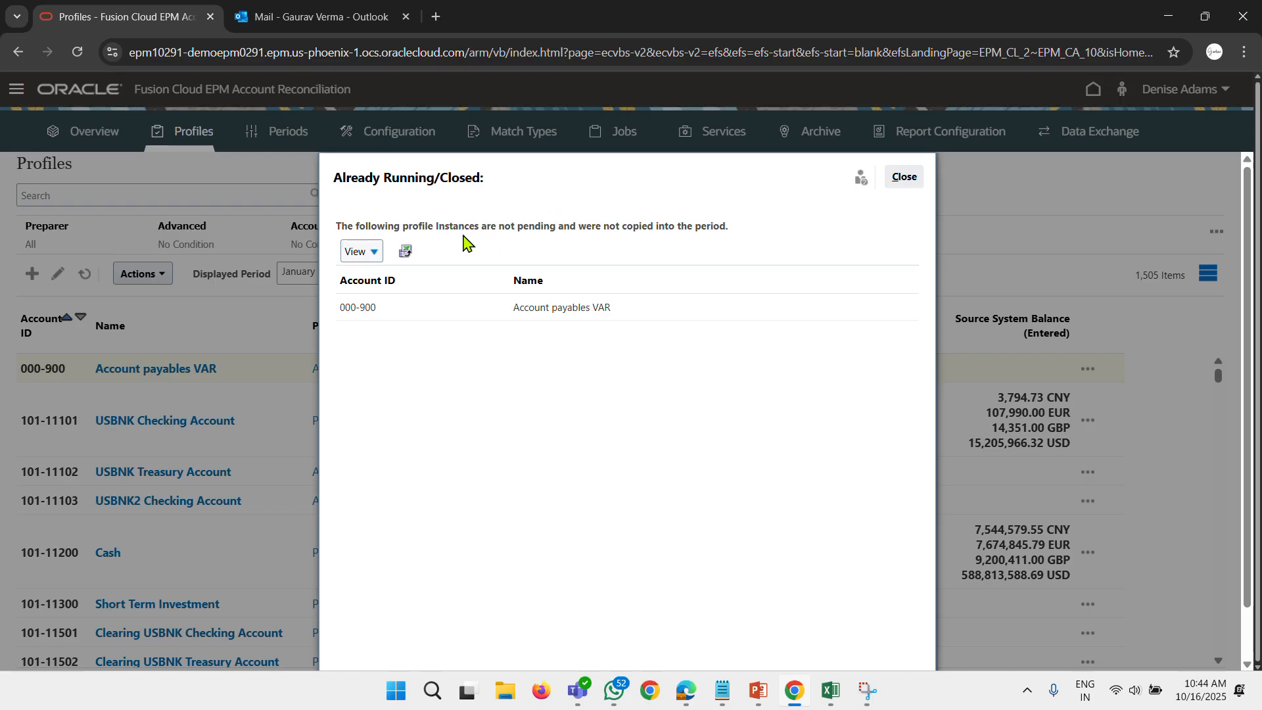
pyautogui.click(903, 179)
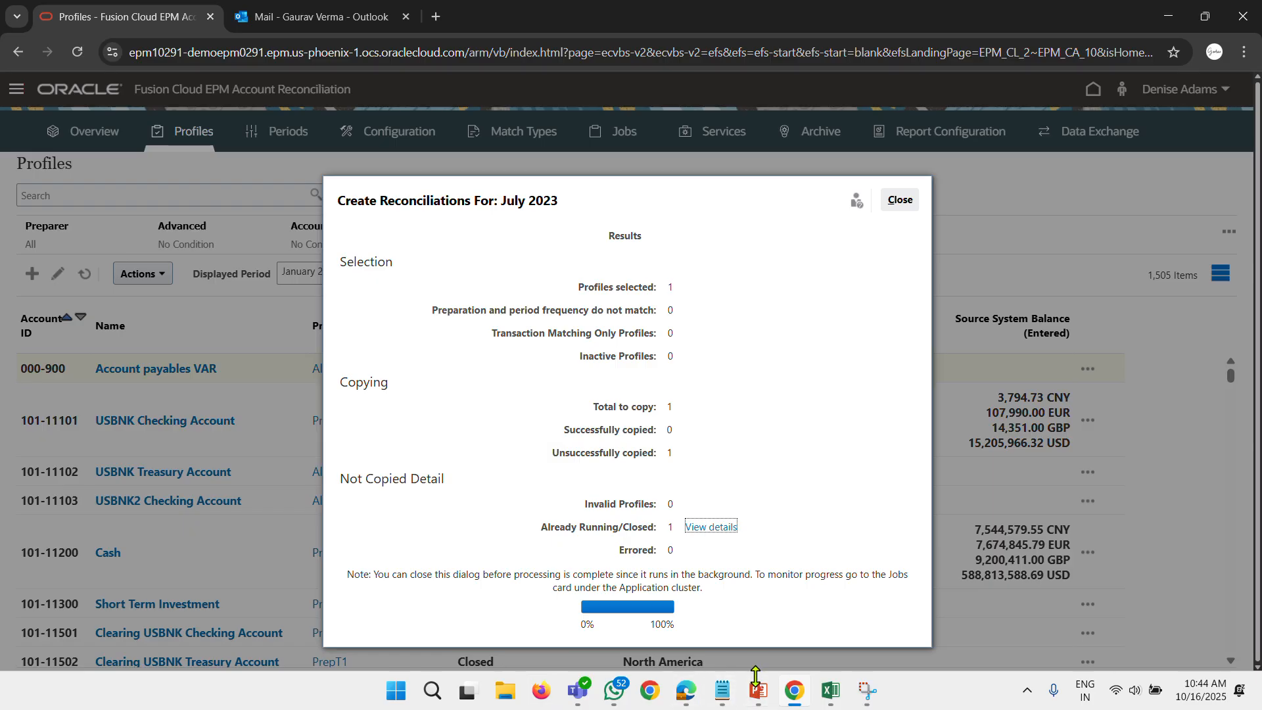
# Switch to the preparer's session in Microsoft Edge, refresh the worklist and filter its source to Reconciliation.
pyautogui.moveTo(761, 635)
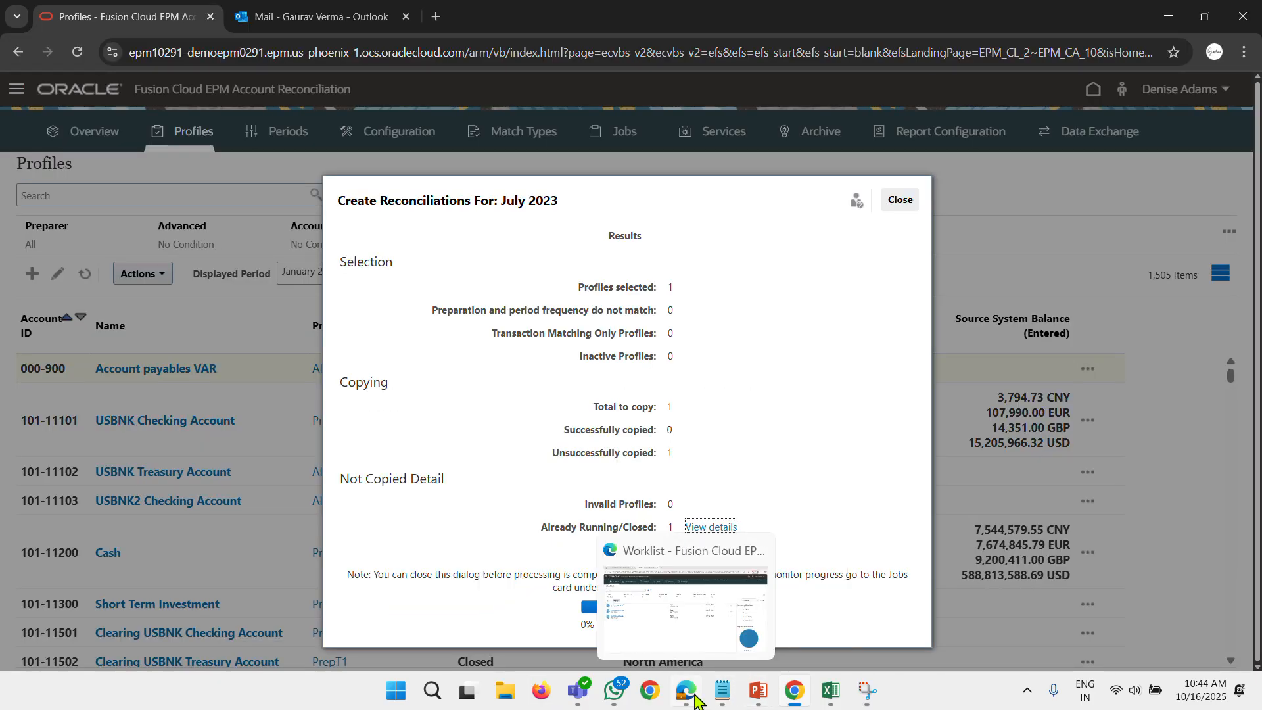
pyautogui.click(686, 690)
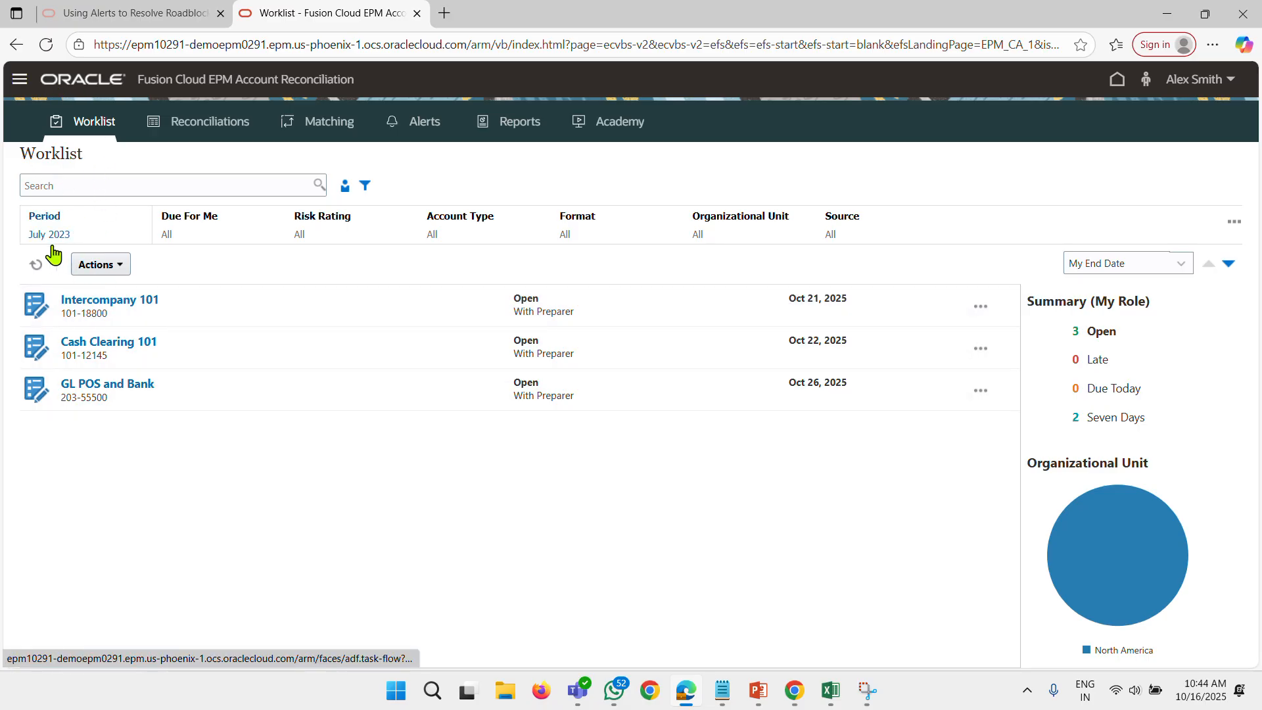
pyautogui.click(36, 267)
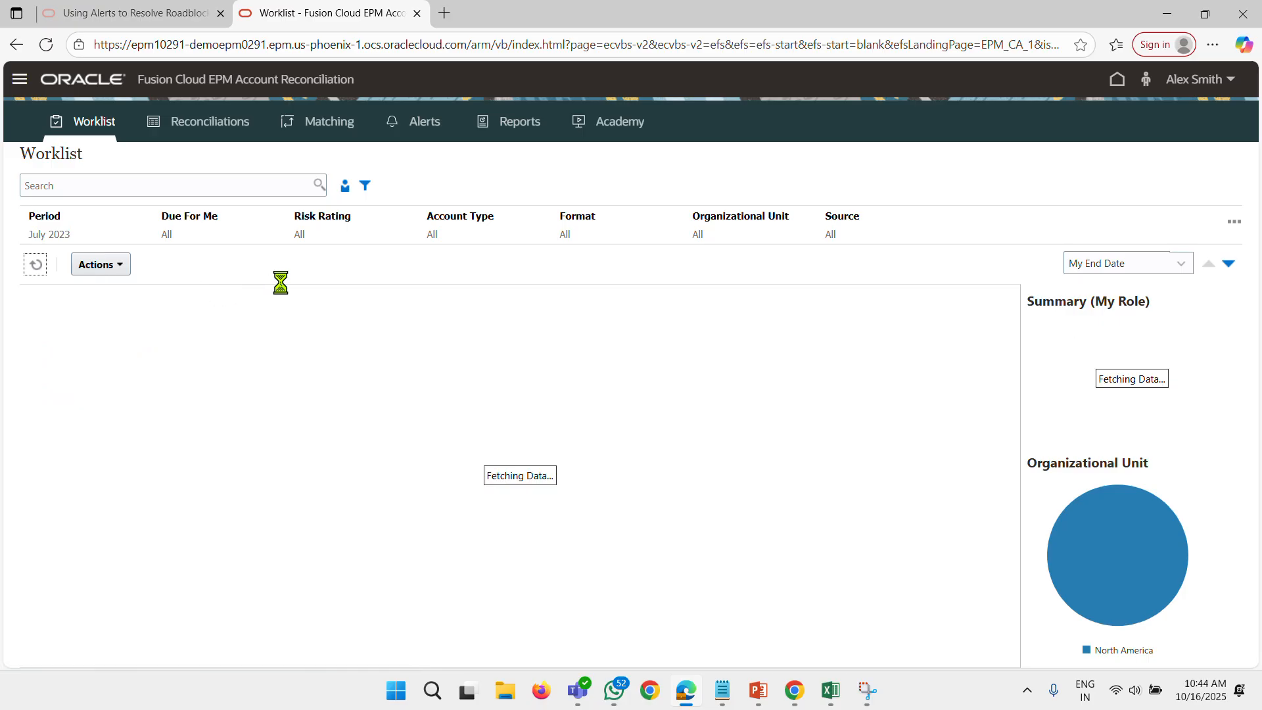
pyautogui.click(835, 235)
pyautogui.click(1035, 324)
pyautogui.click(391, 435)
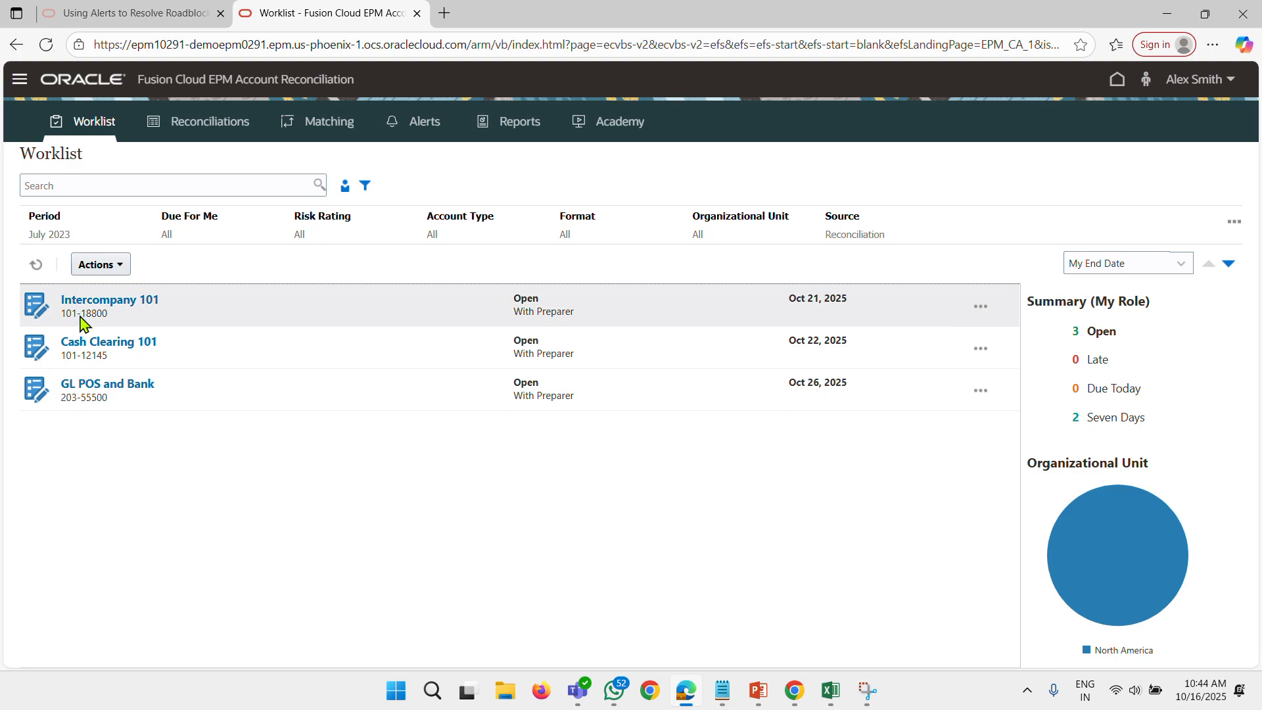
pyautogui.click(91, 245)
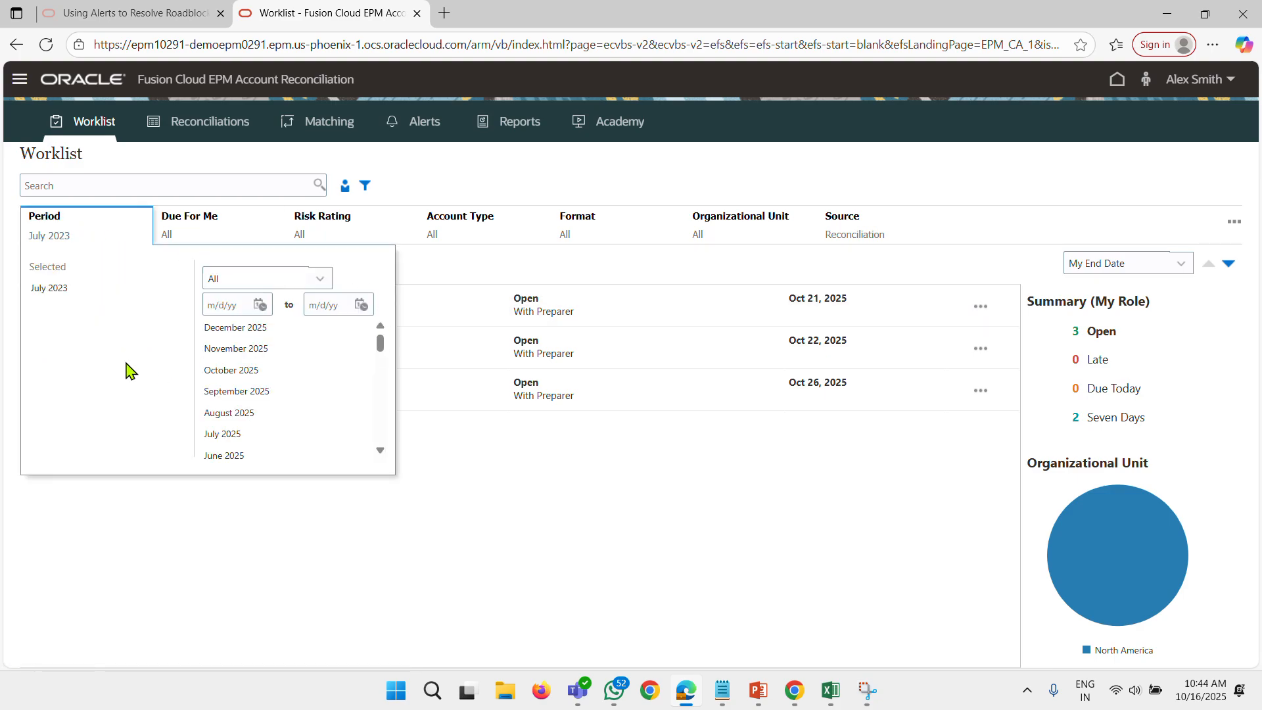
pyautogui.scroll(-5, 245, 404)
pyautogui.scroll(-2, 271, 390)
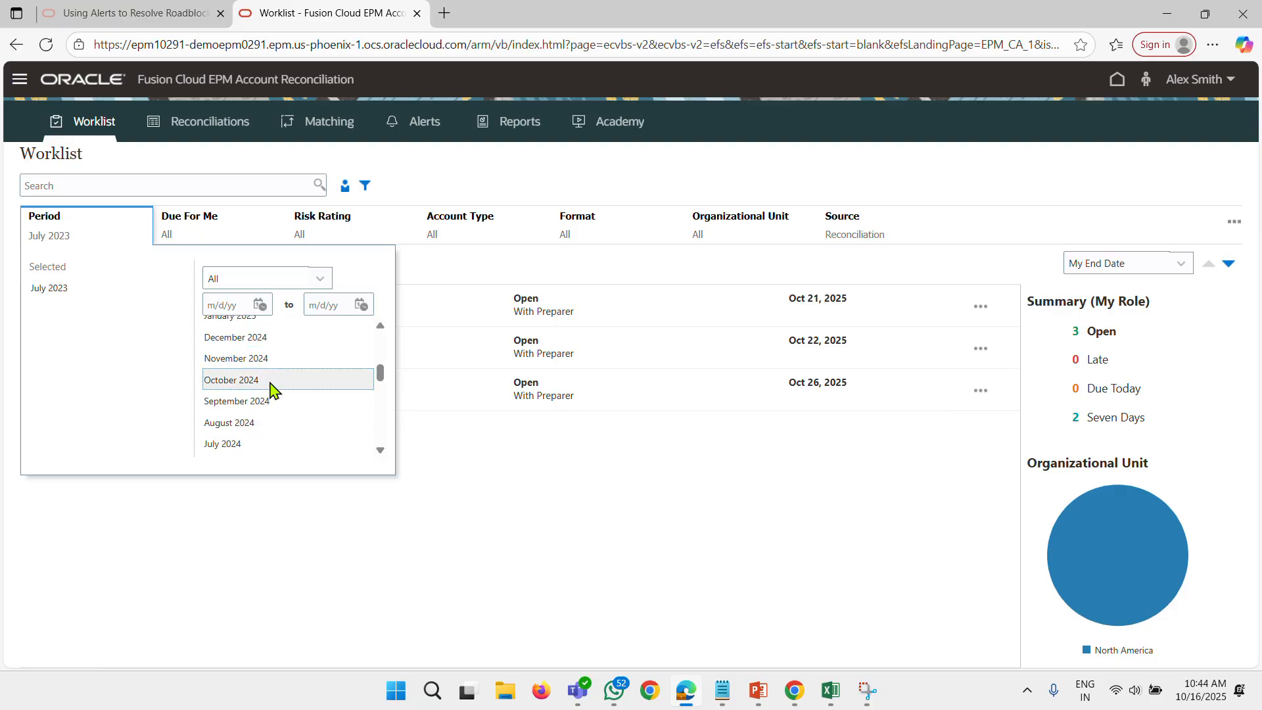
pyautogui.scroll(2, 274, 389)
pyautogui.click(636, 427)
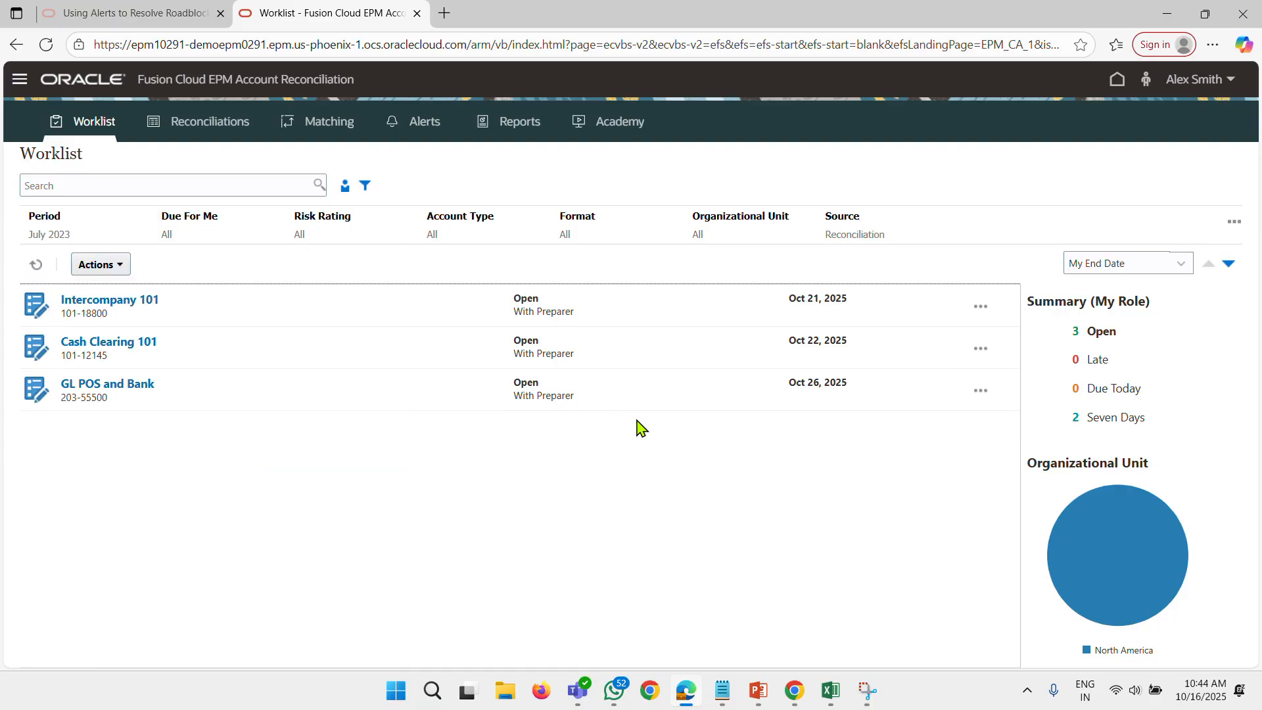
# Open the preparer's Reconciliations list from the home page and clear all its filters.
pyautogui.click(51, 80)
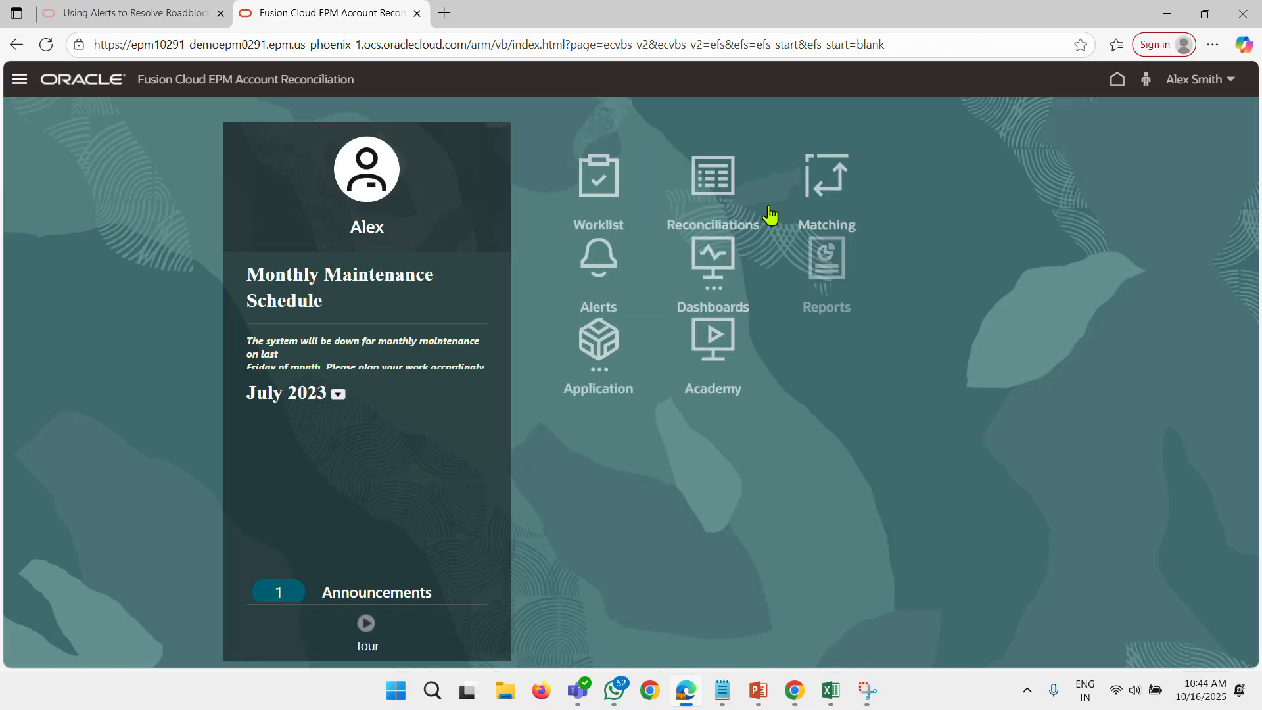
pyautogui.click(762, 216)
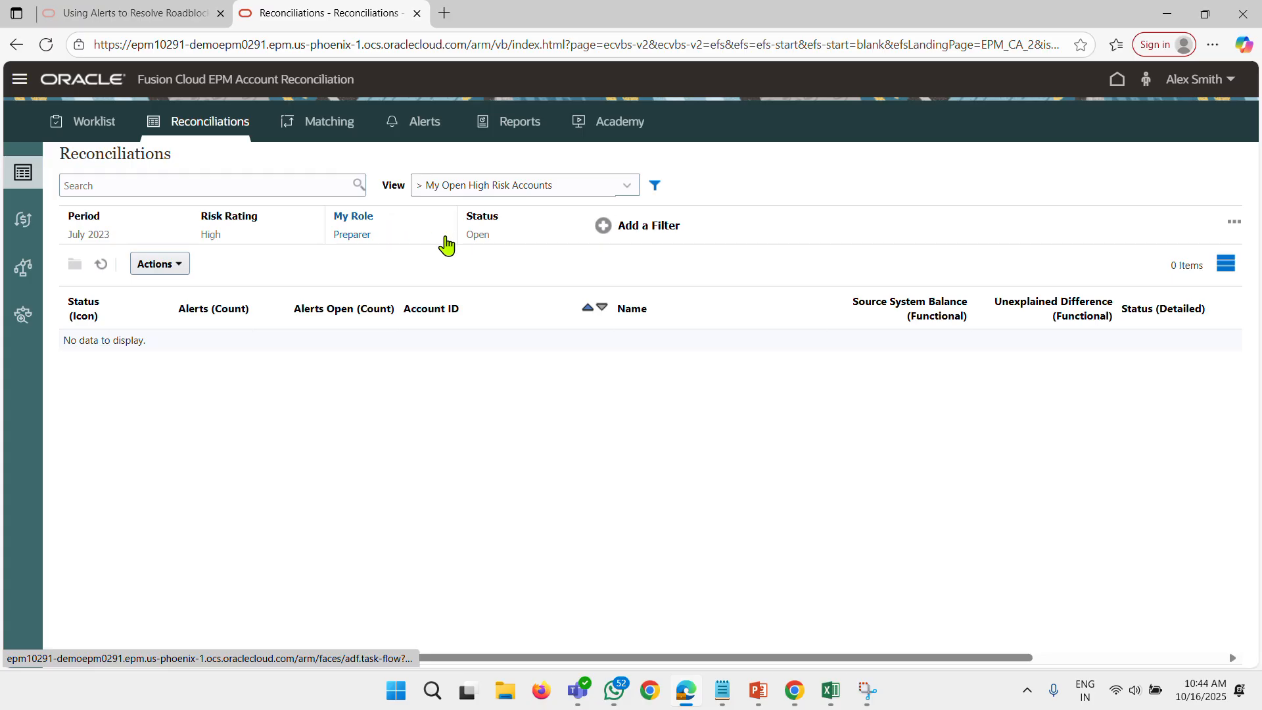
pyautogui.click(1233, 222)
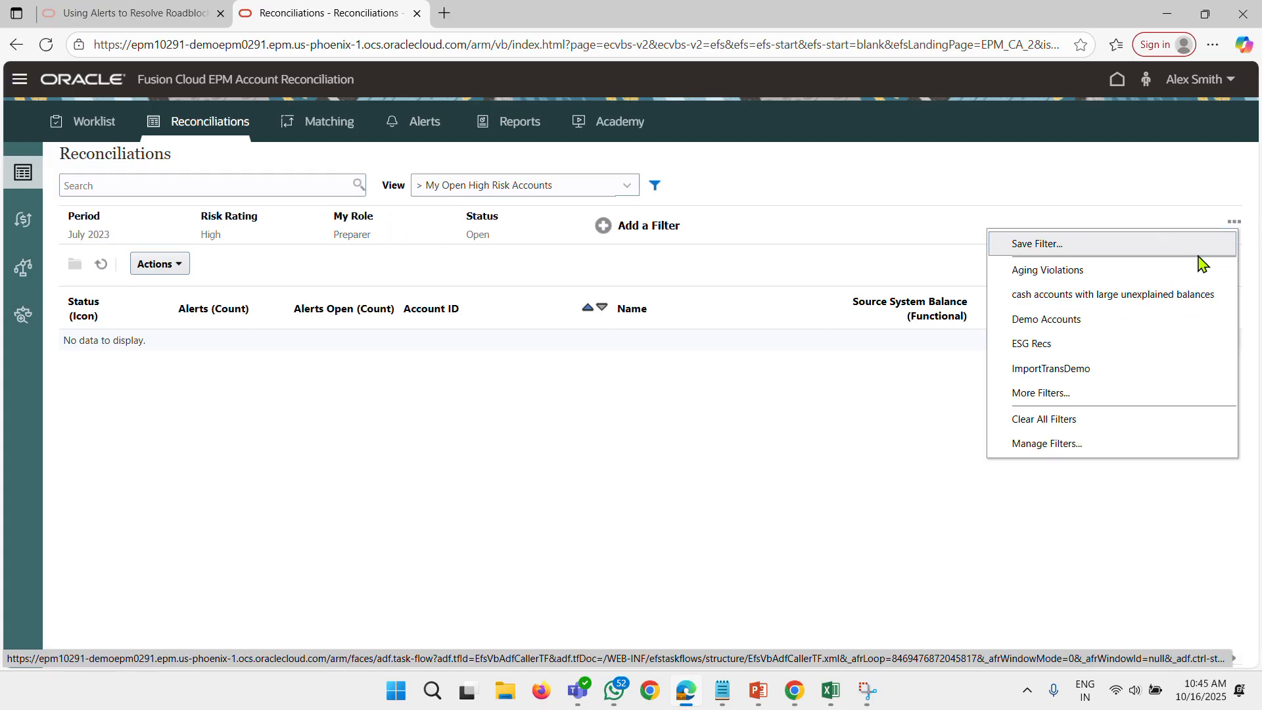
pyautogui.click(1051, 421)
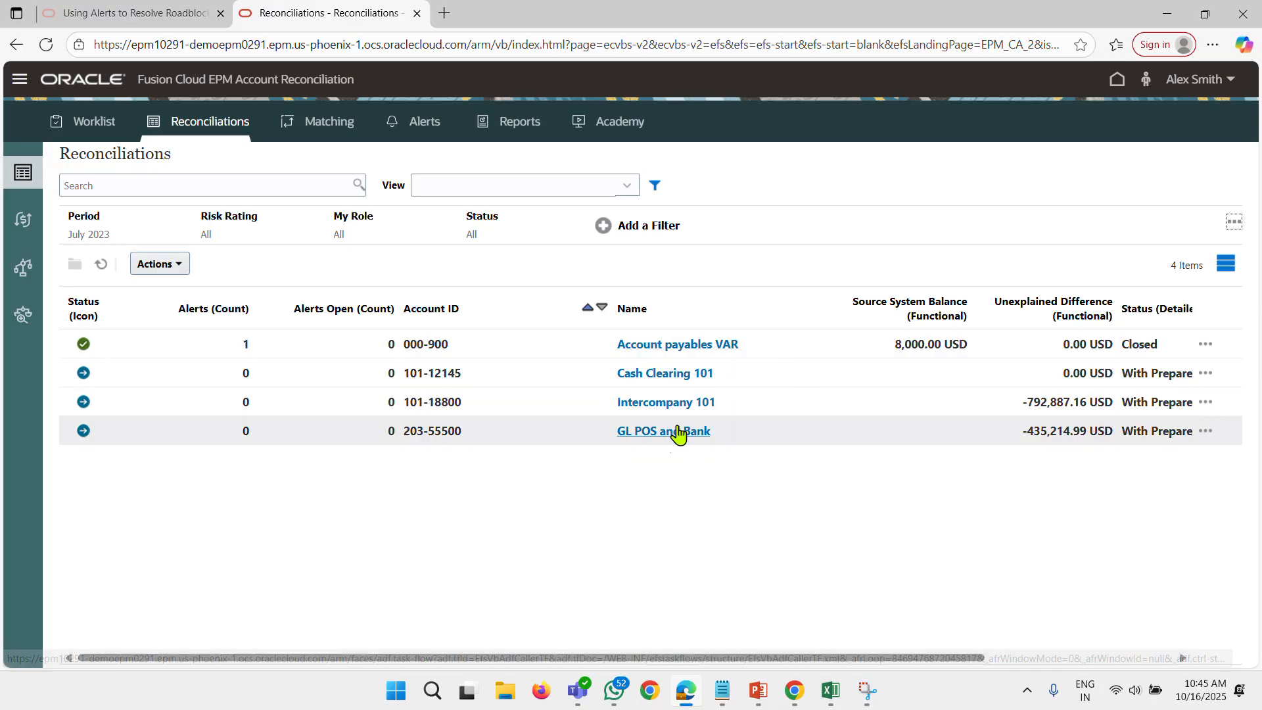
# Examine the July 2023 Account payables VAR reconciliation, close it, and check which actions its row offers.
pyautogui.click(664, 347)
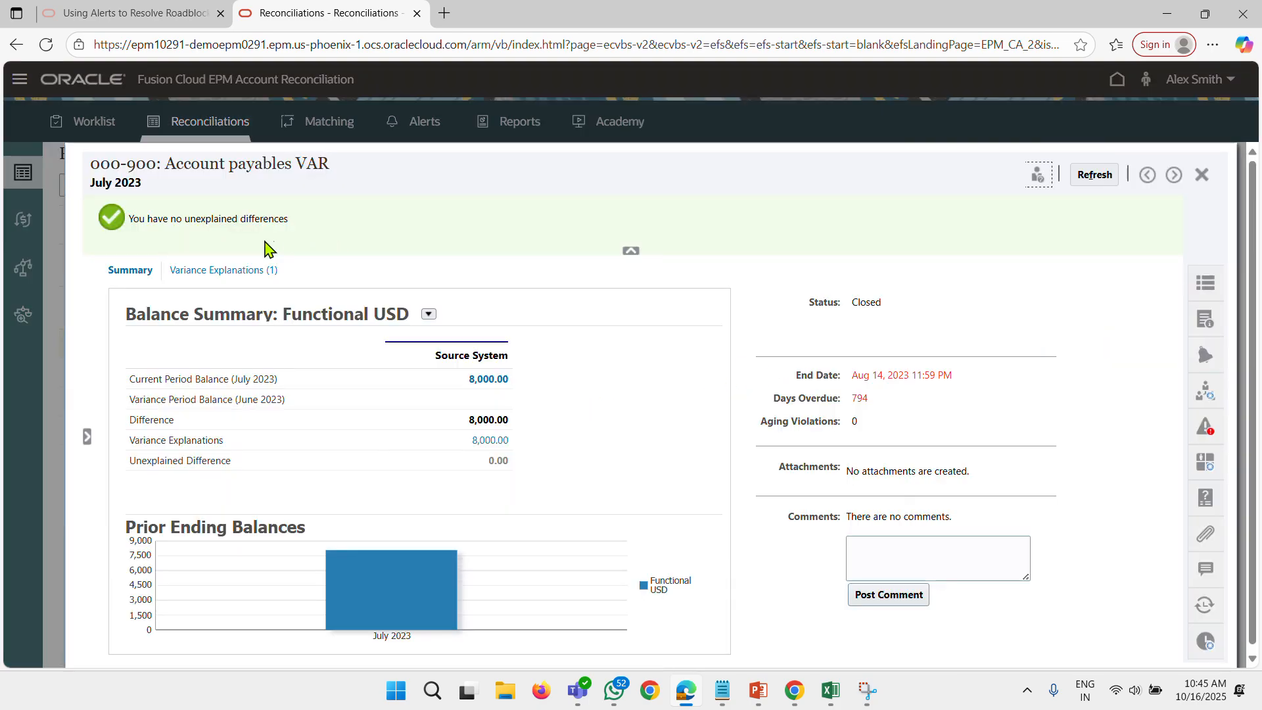
pyautogui.click(1203, 176)
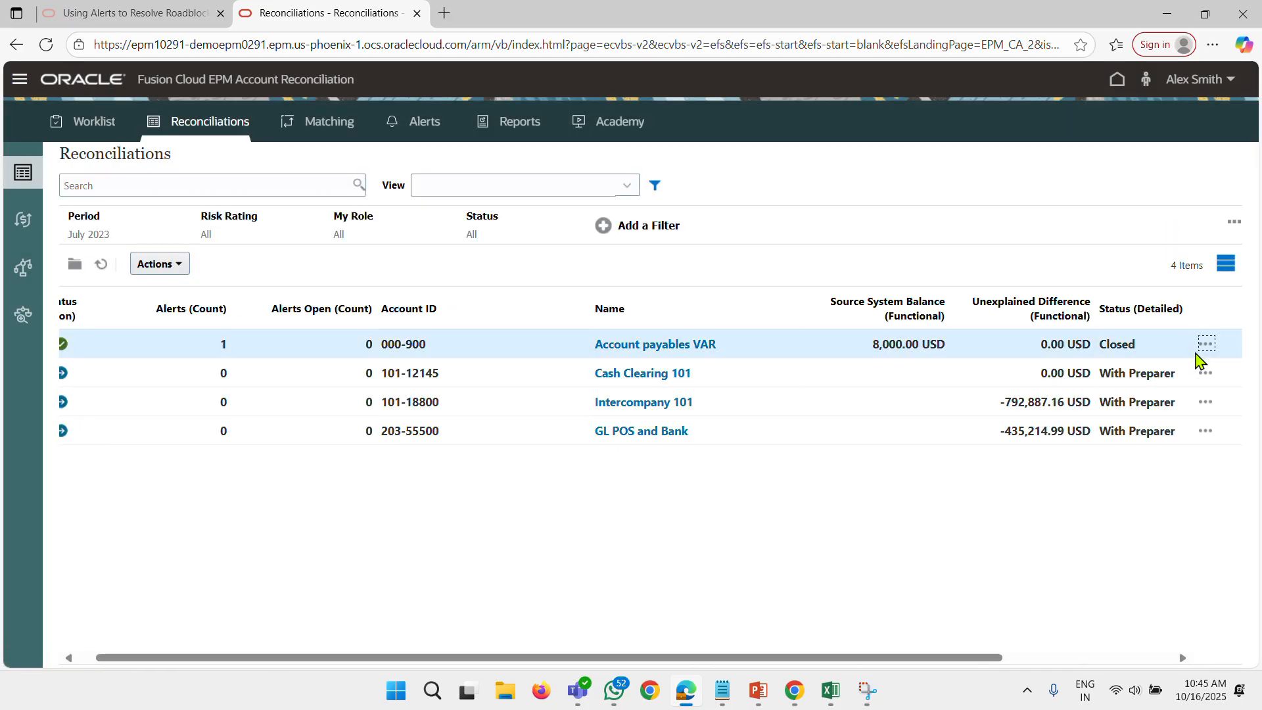
pyautogui.click(1214, 344)
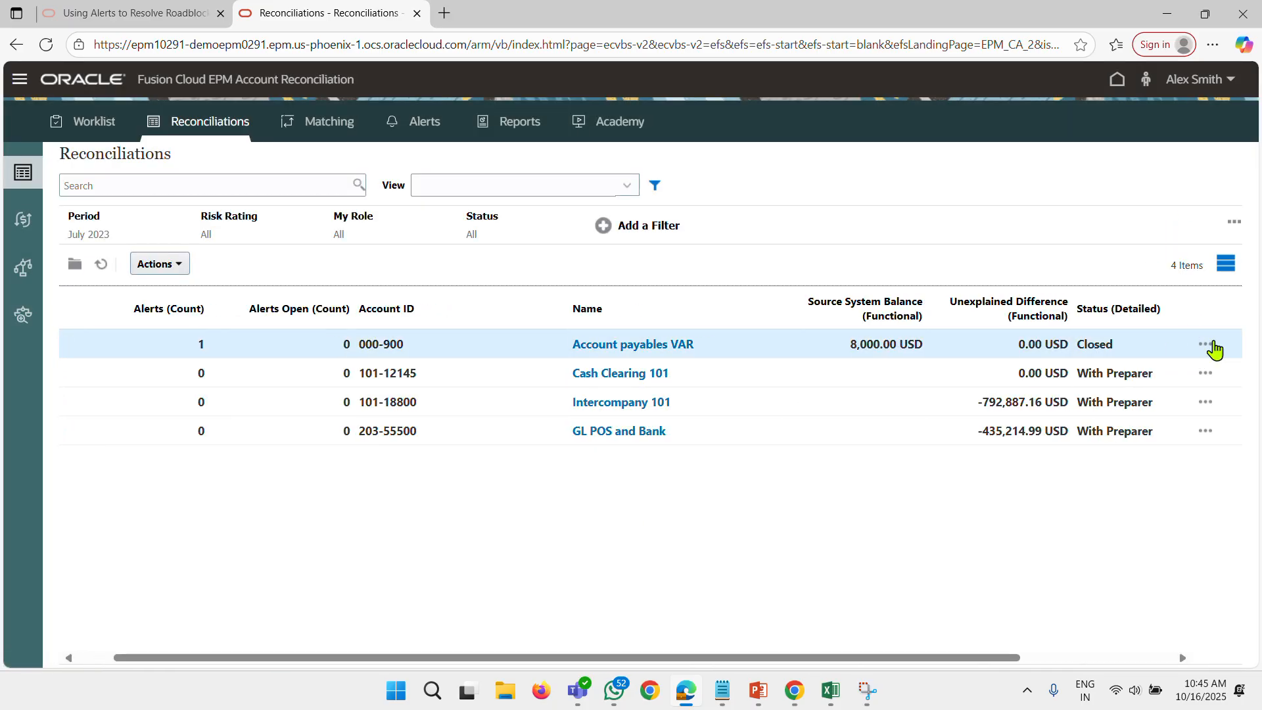
pyautogui.click(1208, 344)
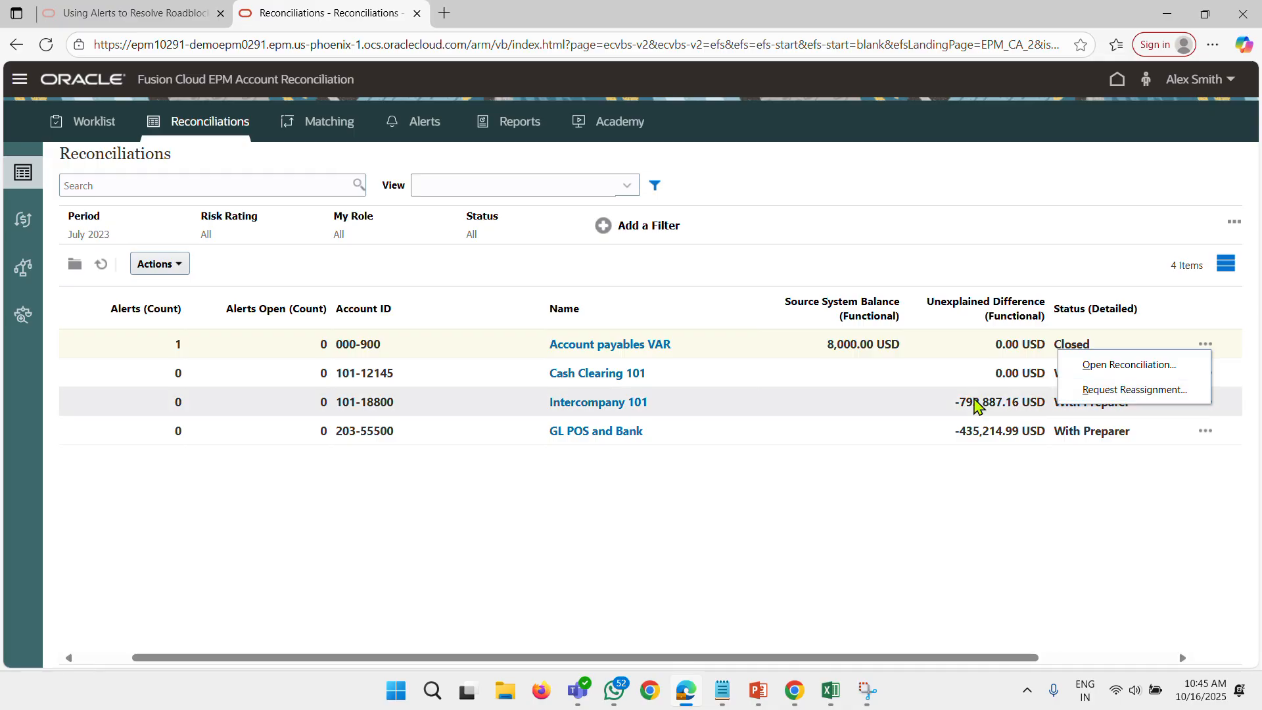
pyautogui.click(376, 542)
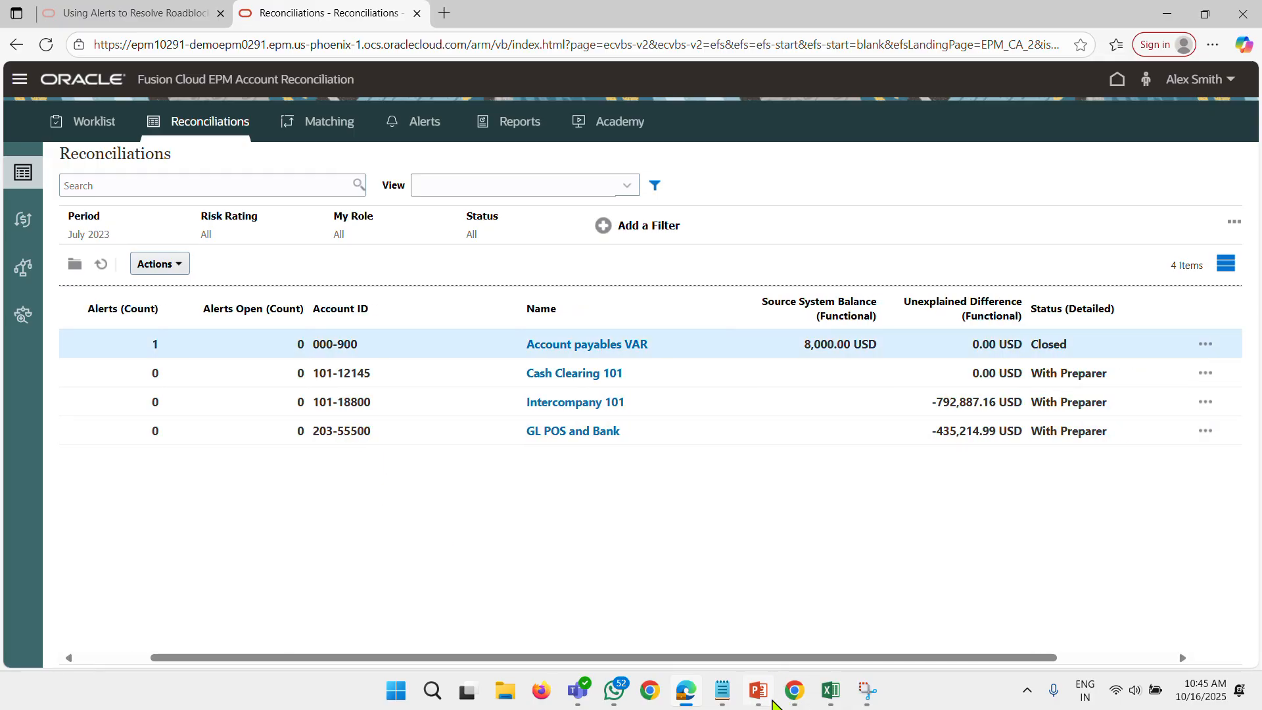
# Switch to the administrator's session in Chrome and close the July 2023 reconciliation creation results.
pyautogui.click(788, 690)
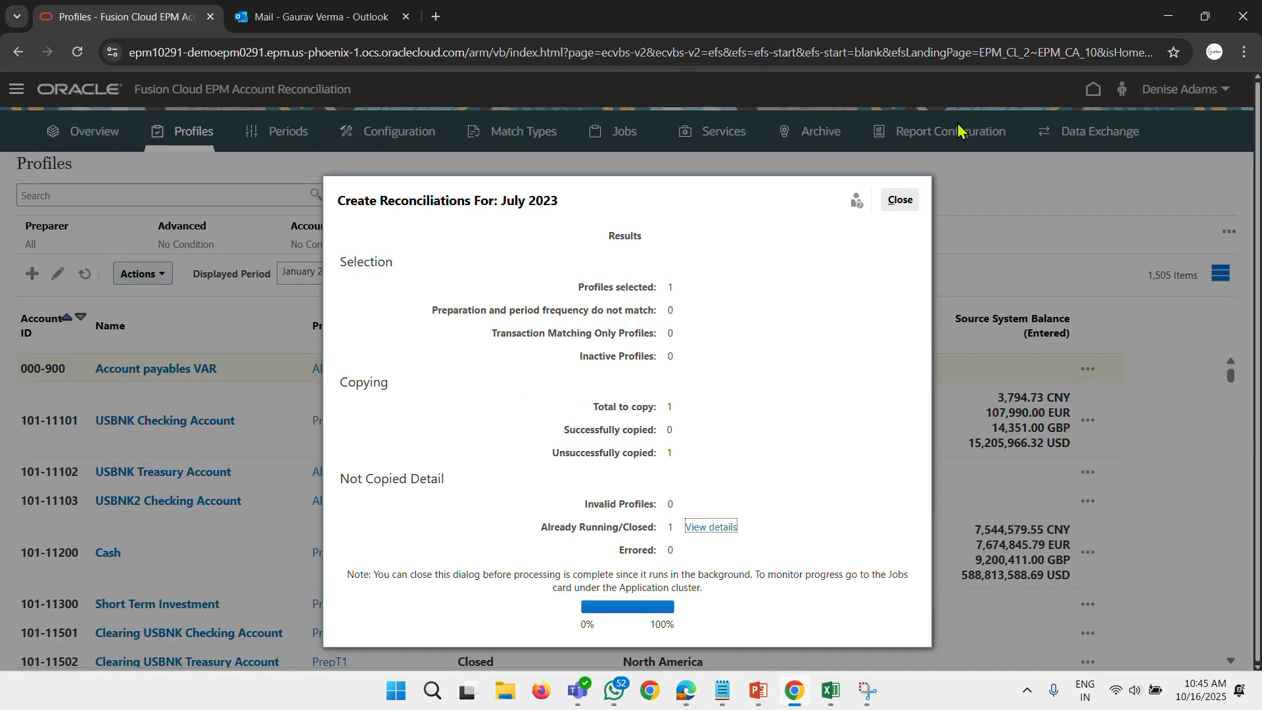
pyautogui.click(911, 201)
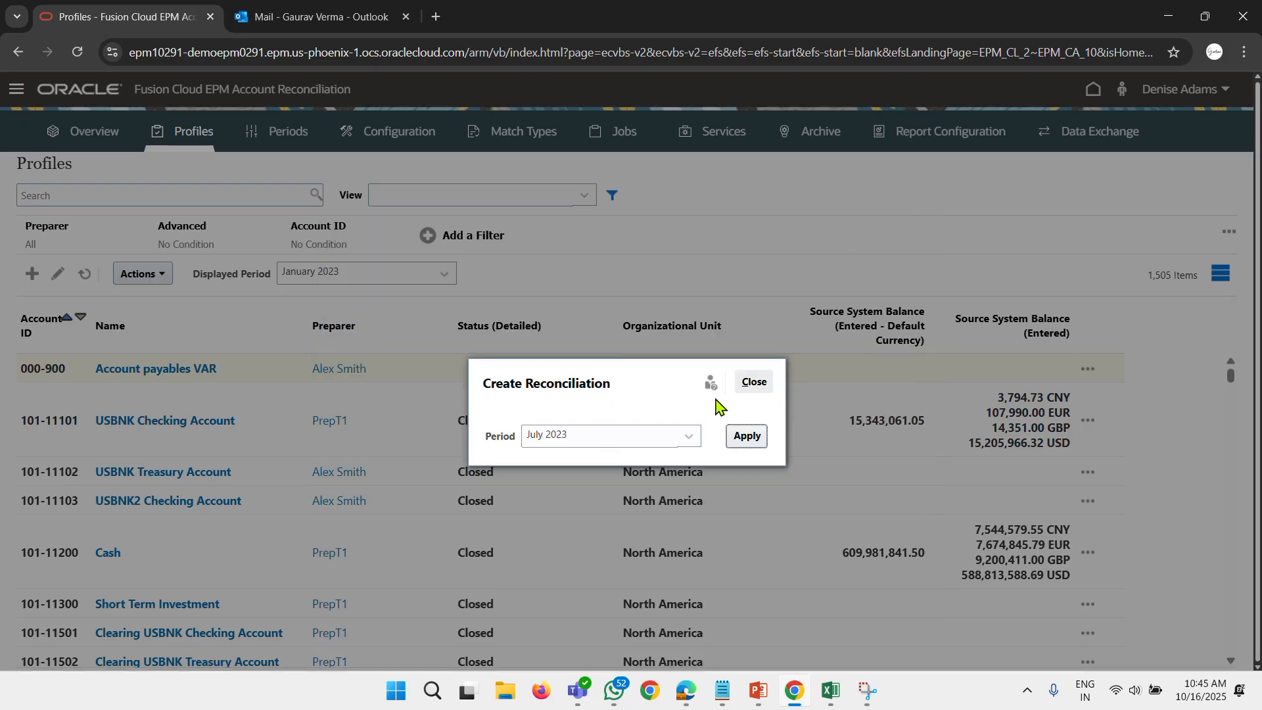
pyautogui.click(753, 386)
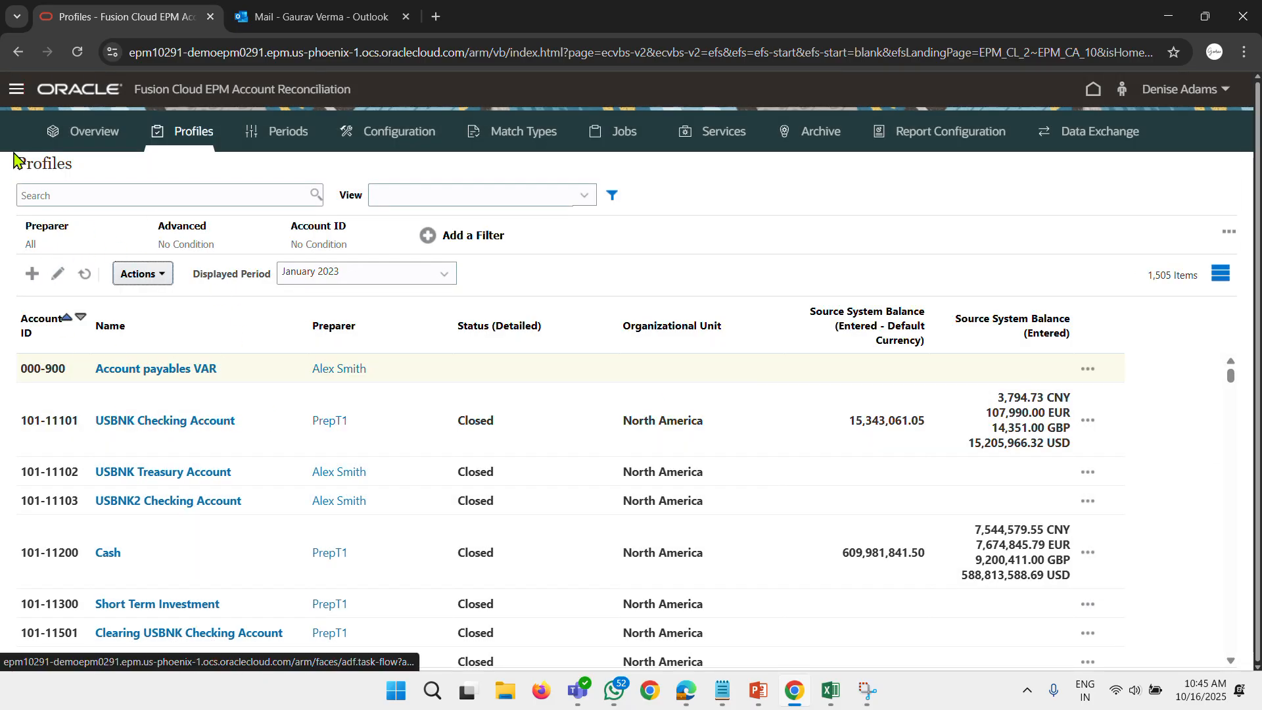
# Open the administrator's Reconciliations list from the home page, refresh it and clear all its filters.
pyautogui.click(77, 91)
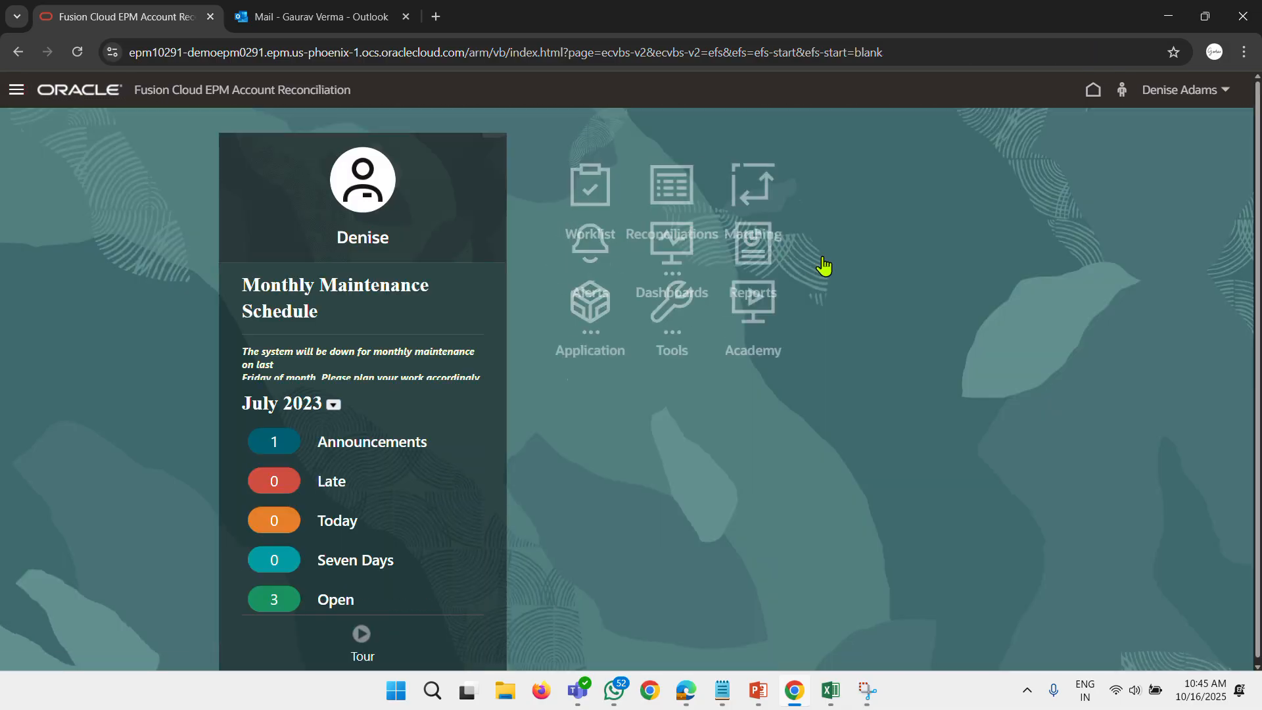
pyautogui.click(786, 201)
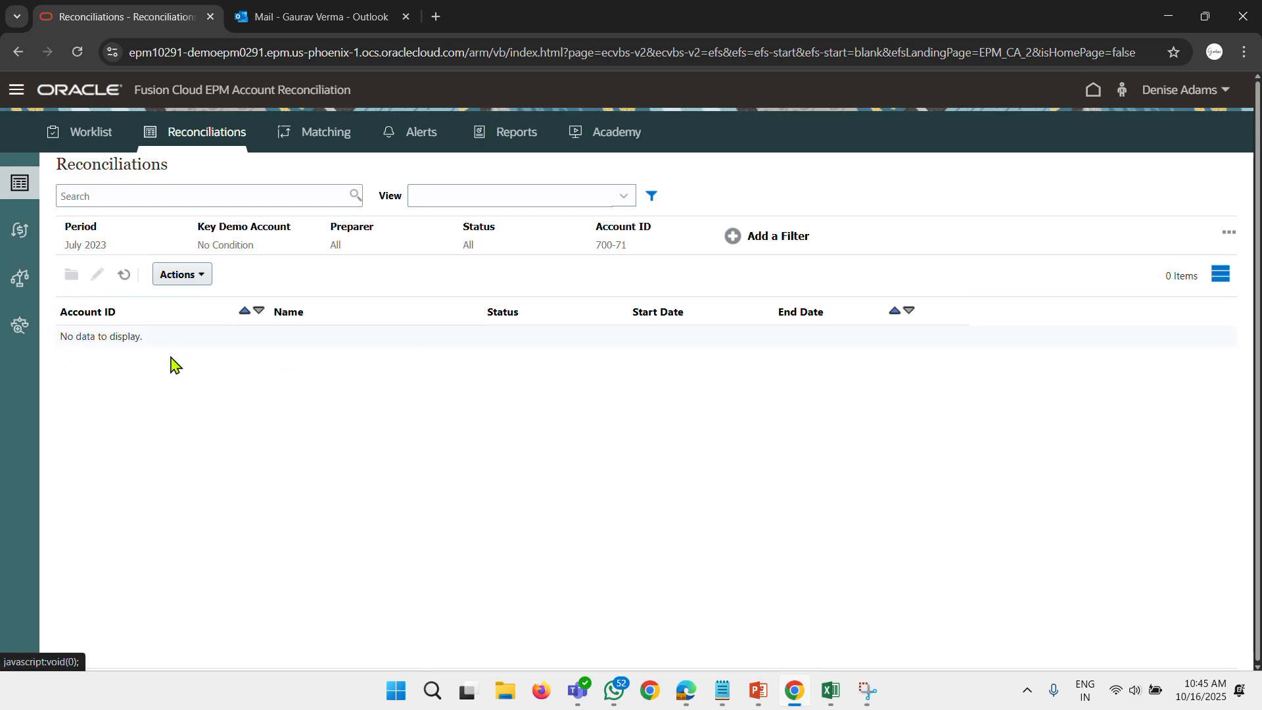
pyautogui.click(124, 274)
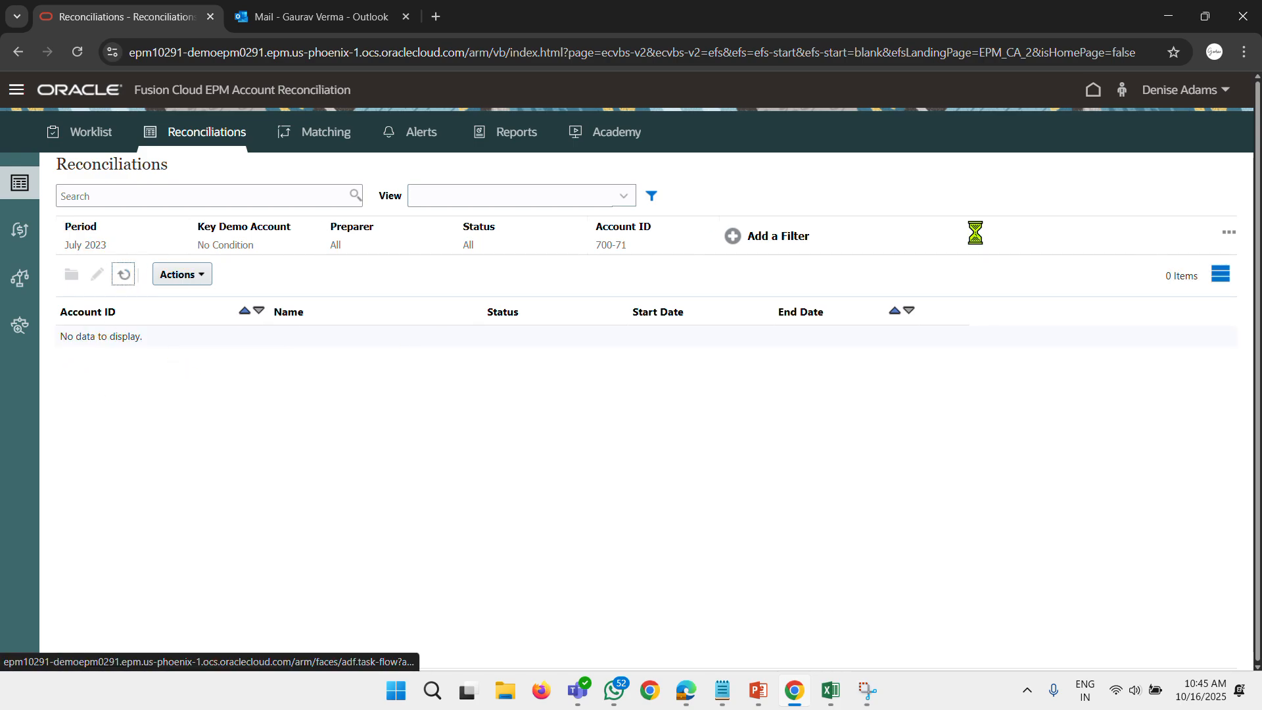
pyautogui.click(1228, 234)
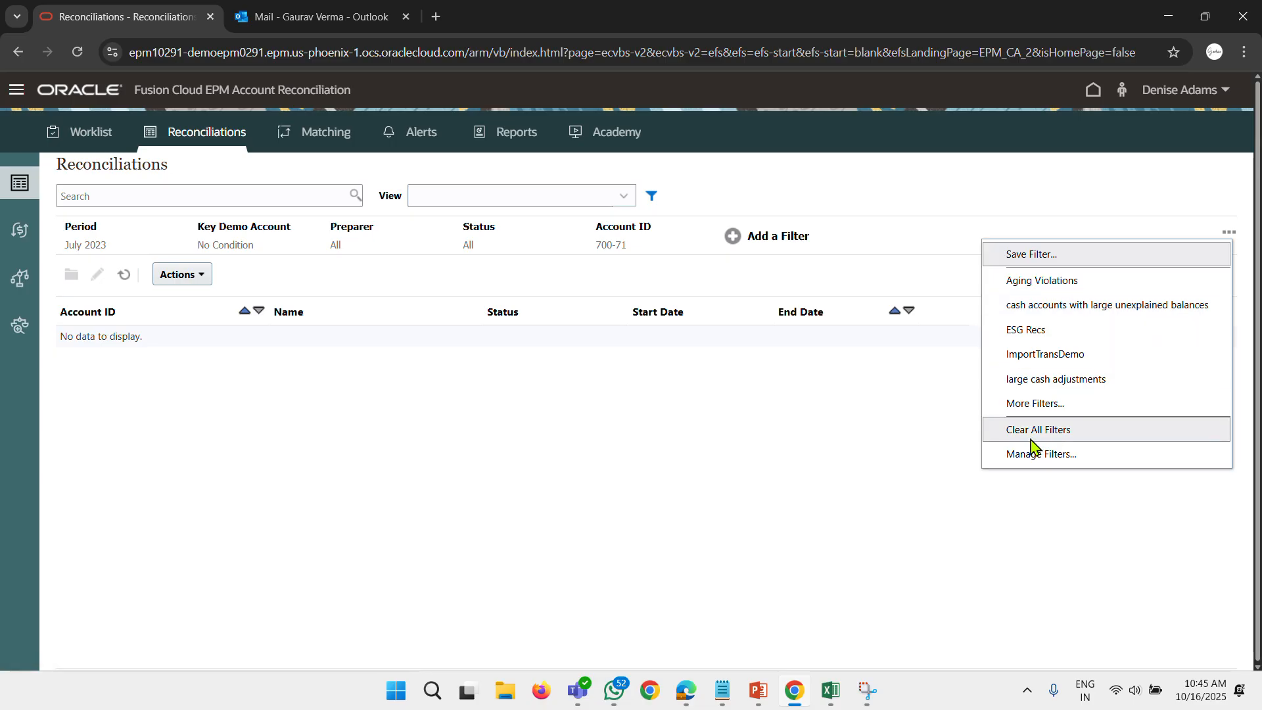
pyautogui.click(1033, 430)
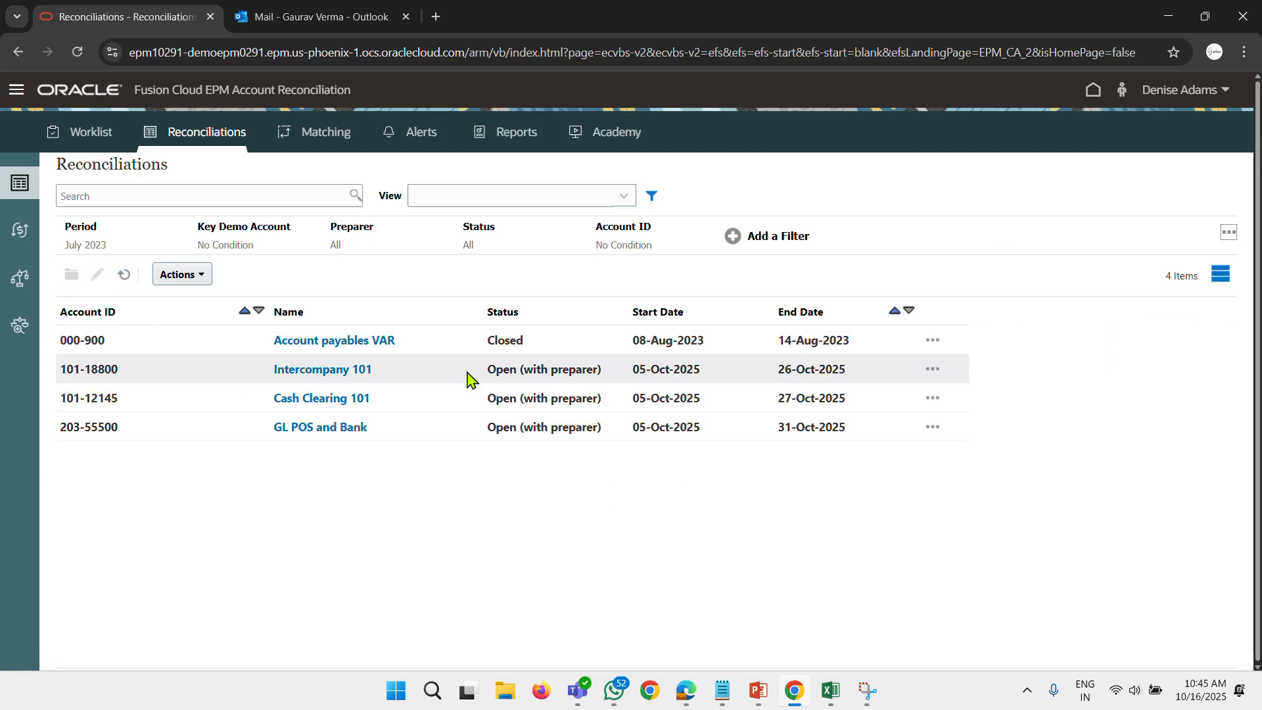
# Delete the closed 000-900 Account payables VAR reconciliation for July 2023 and close the deletion results.
pyautogui.click(933, 342)
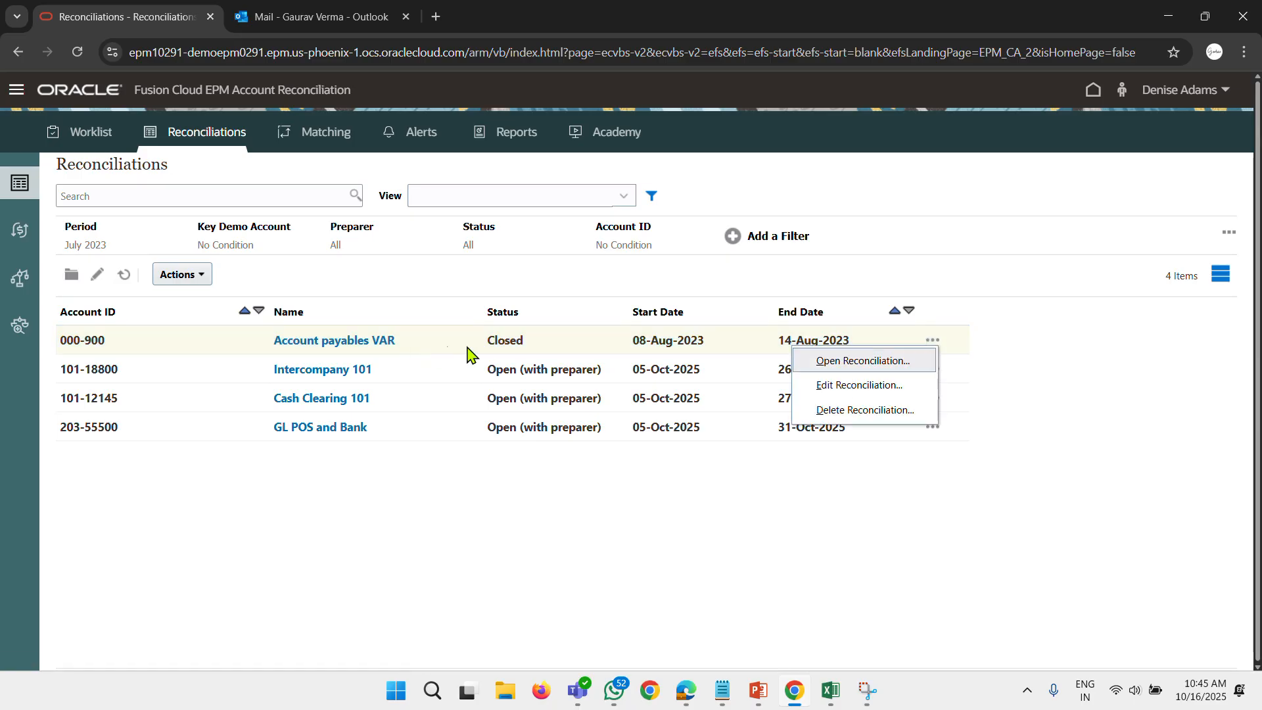
pyautogui.click(857, 409)
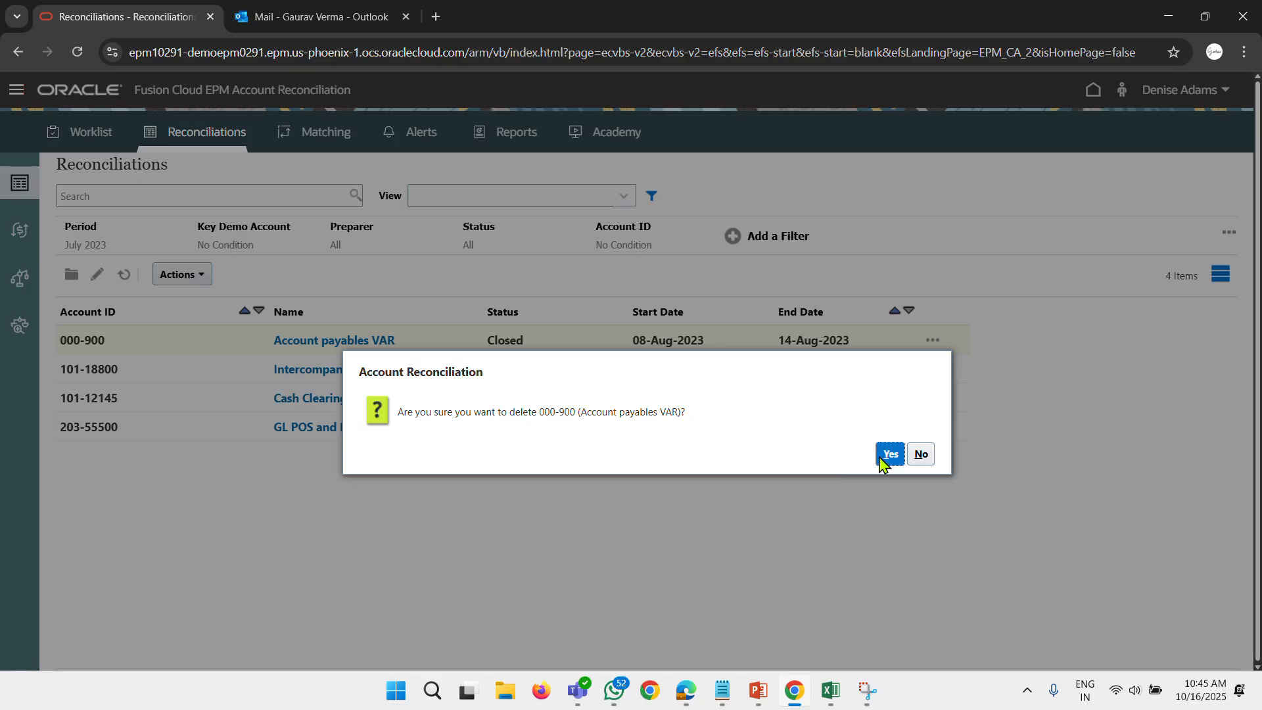
pyautogui.click(883, 458)
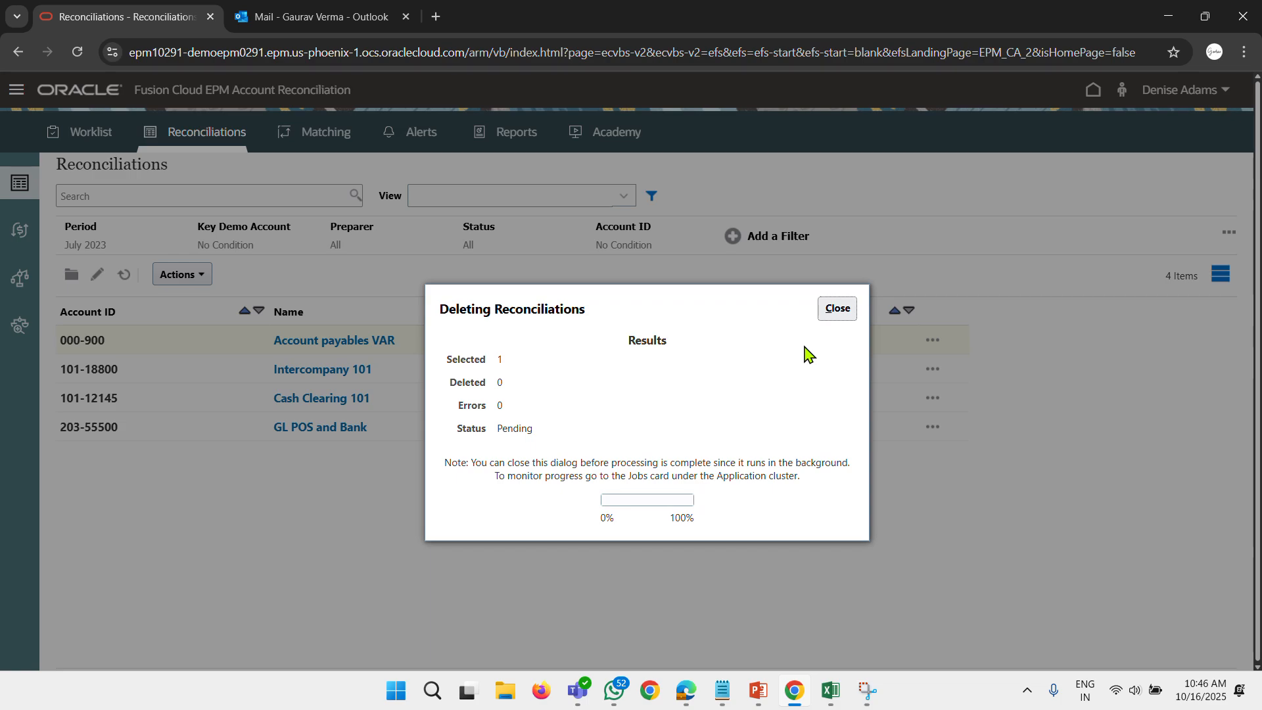
pyautogui.click(837, 308)
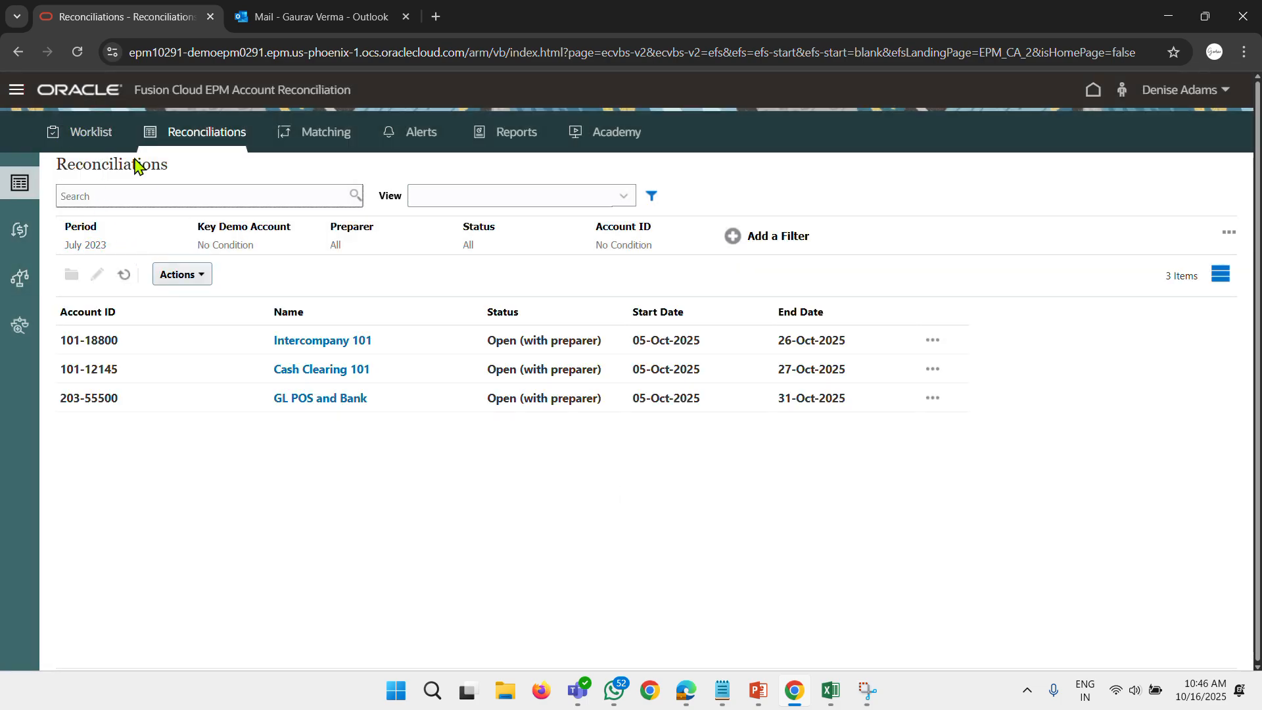
pyautogui.click(134, 191)
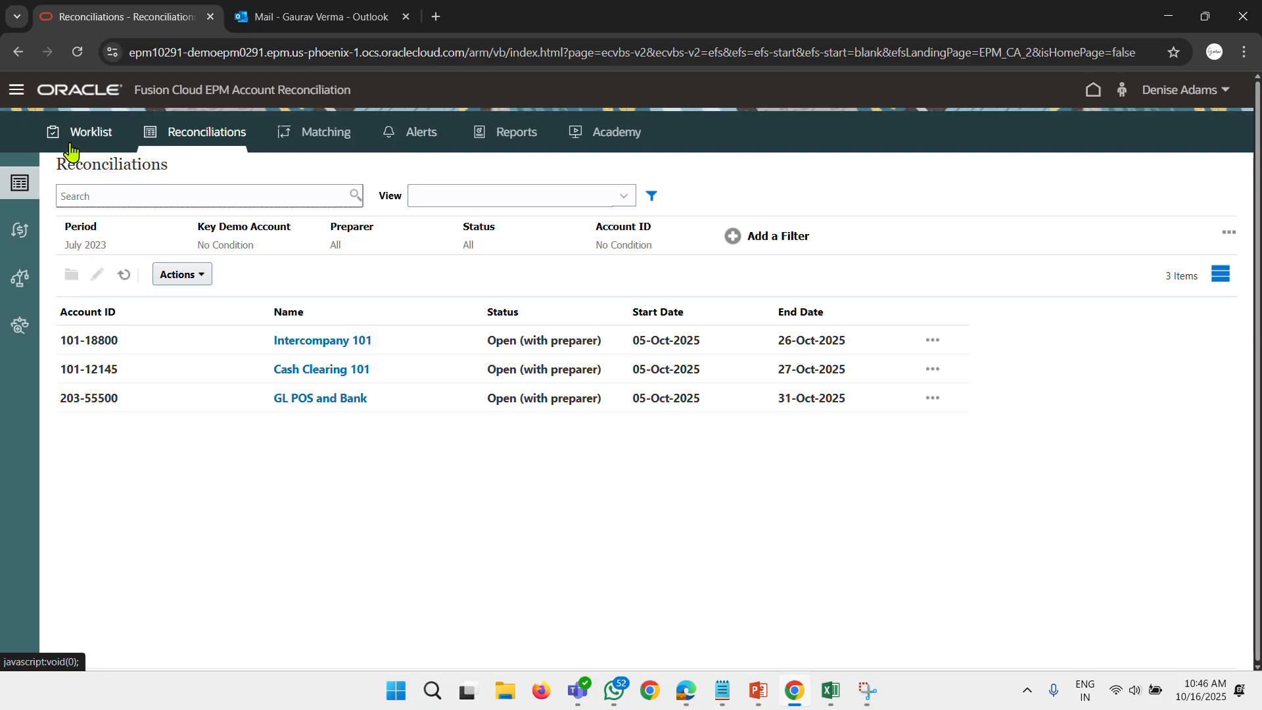
# Return to the home page and open the application's list of periods.
pyautogui.click(58, 105)
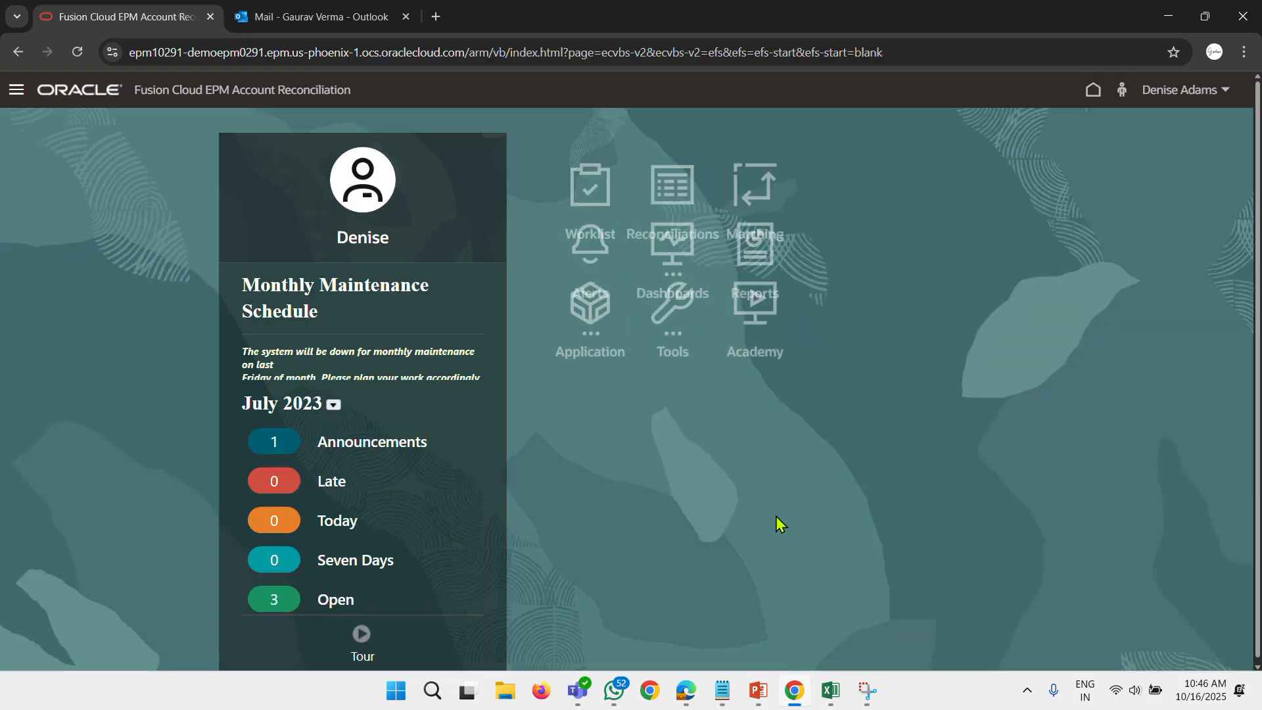
pyautogui.click(611, 476)
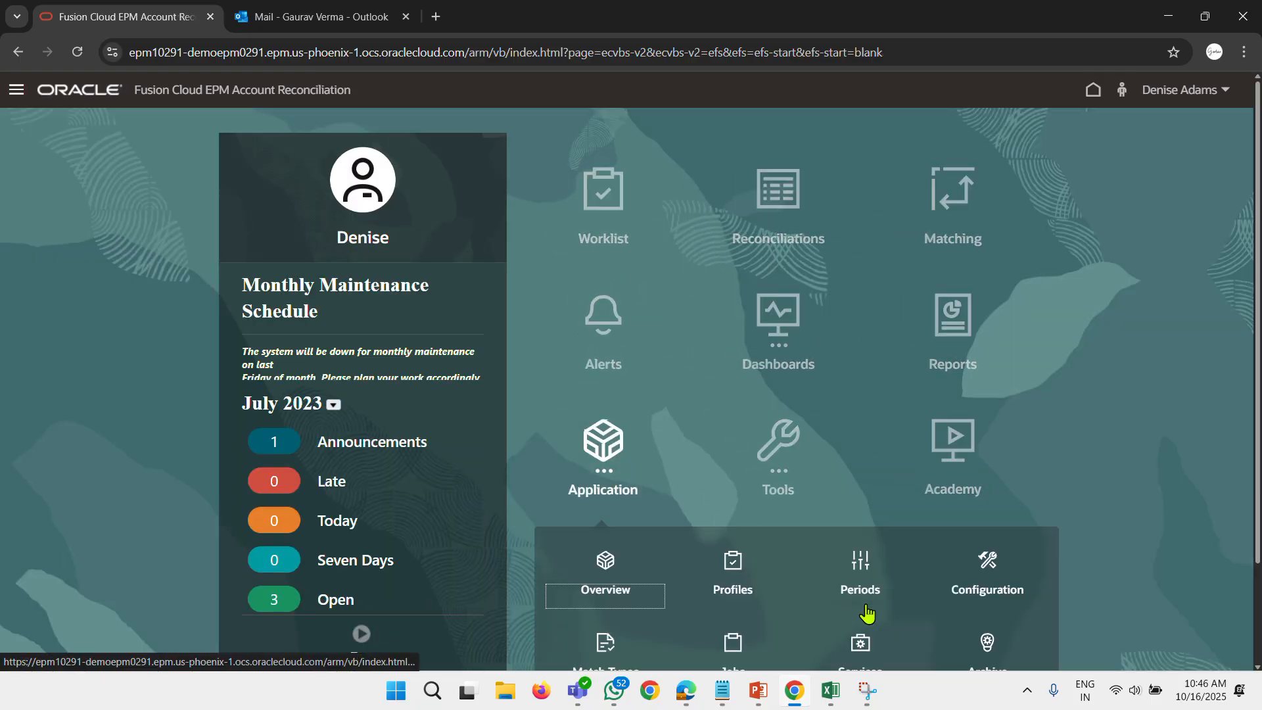
pyautogui.click(734, 571)
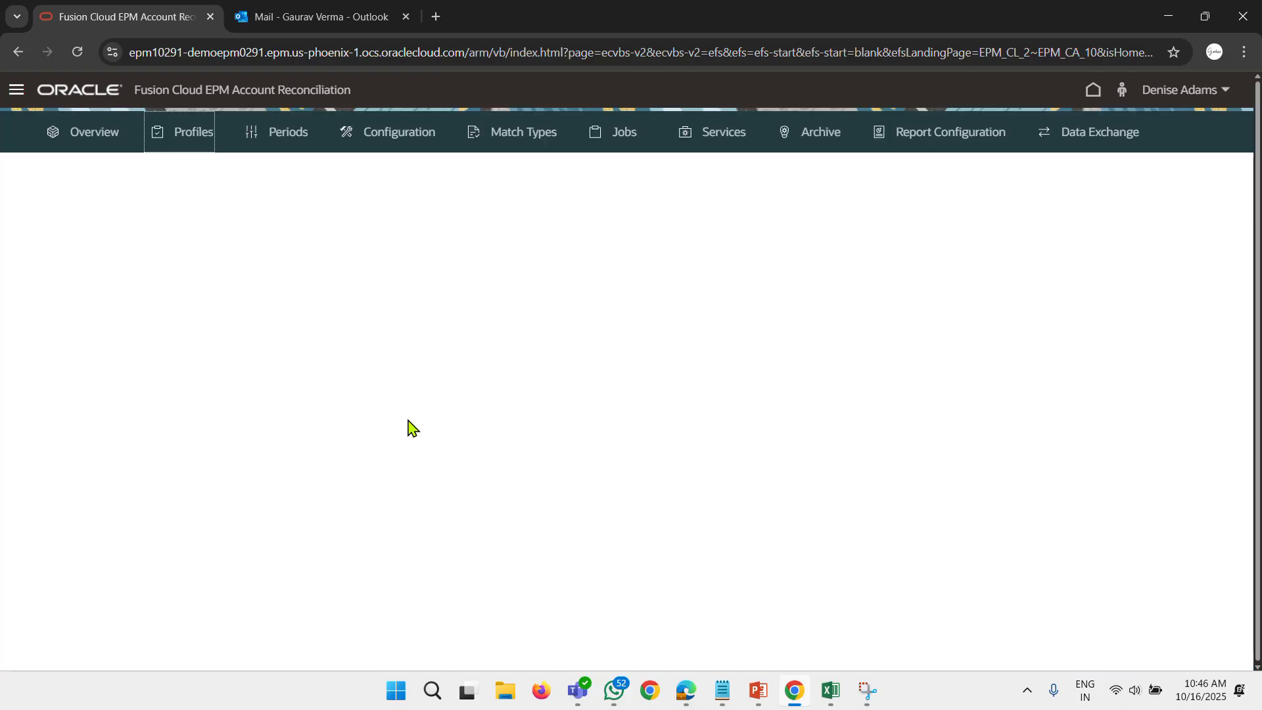
pyautogui.click(289, 133)
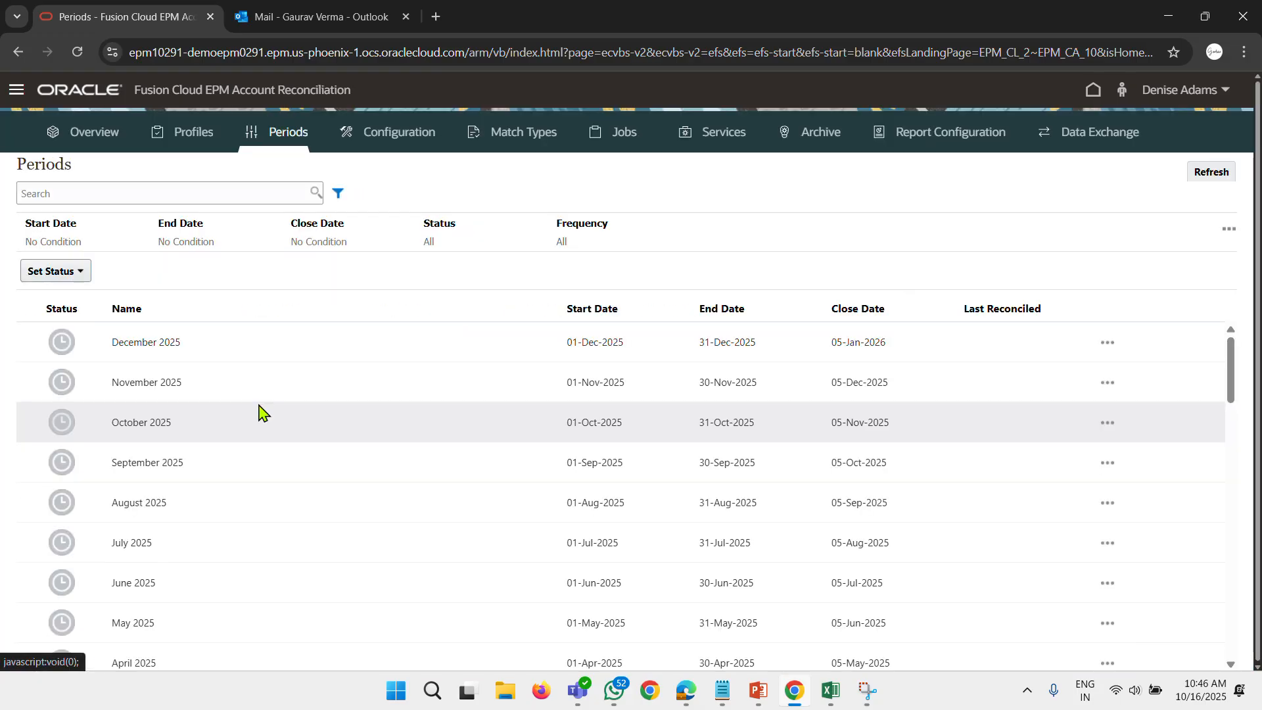
# Start a pre-mapped balances import for the June 2023 period.
pyautogui.scroll(-5, 343, 524)
pyautogui.scroll(3, 343, 524)
pyautogui.scroll(-2, 375, 532)
pyautogui.scroll(2, 318, 522)
pyautogui.scroll(-12, 408, 530)
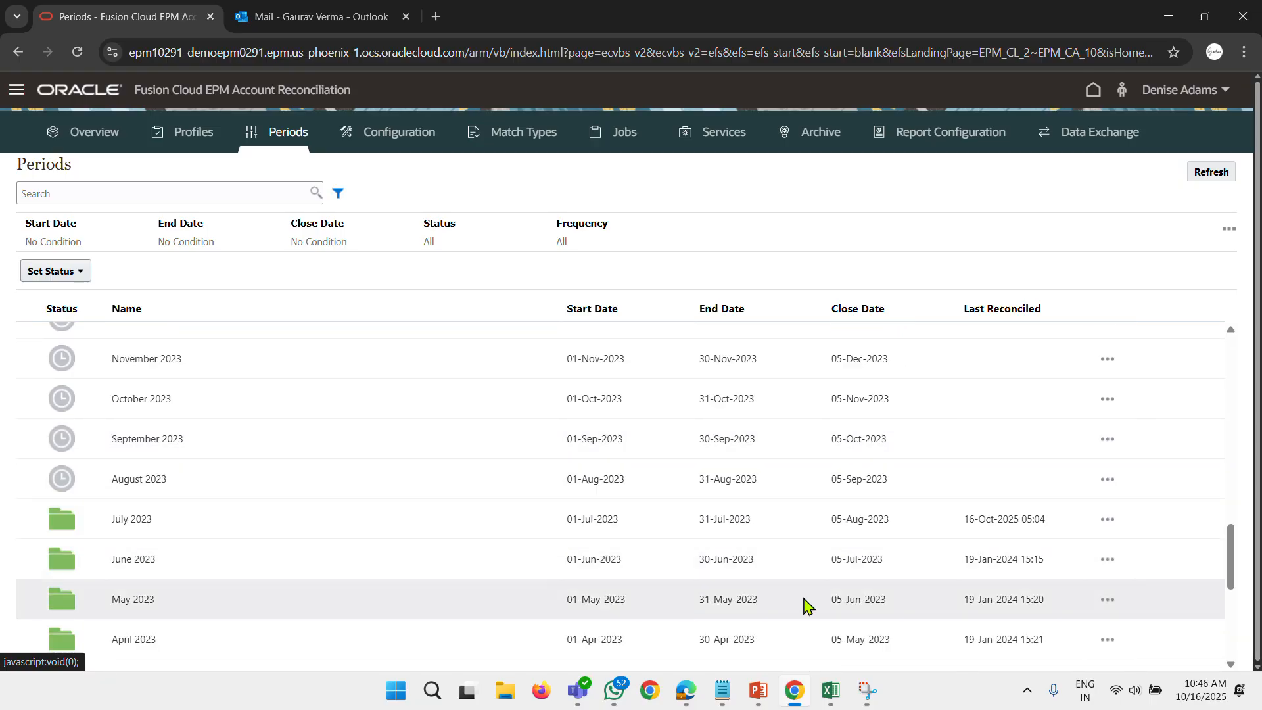
pyautogui.click(1107, 559)
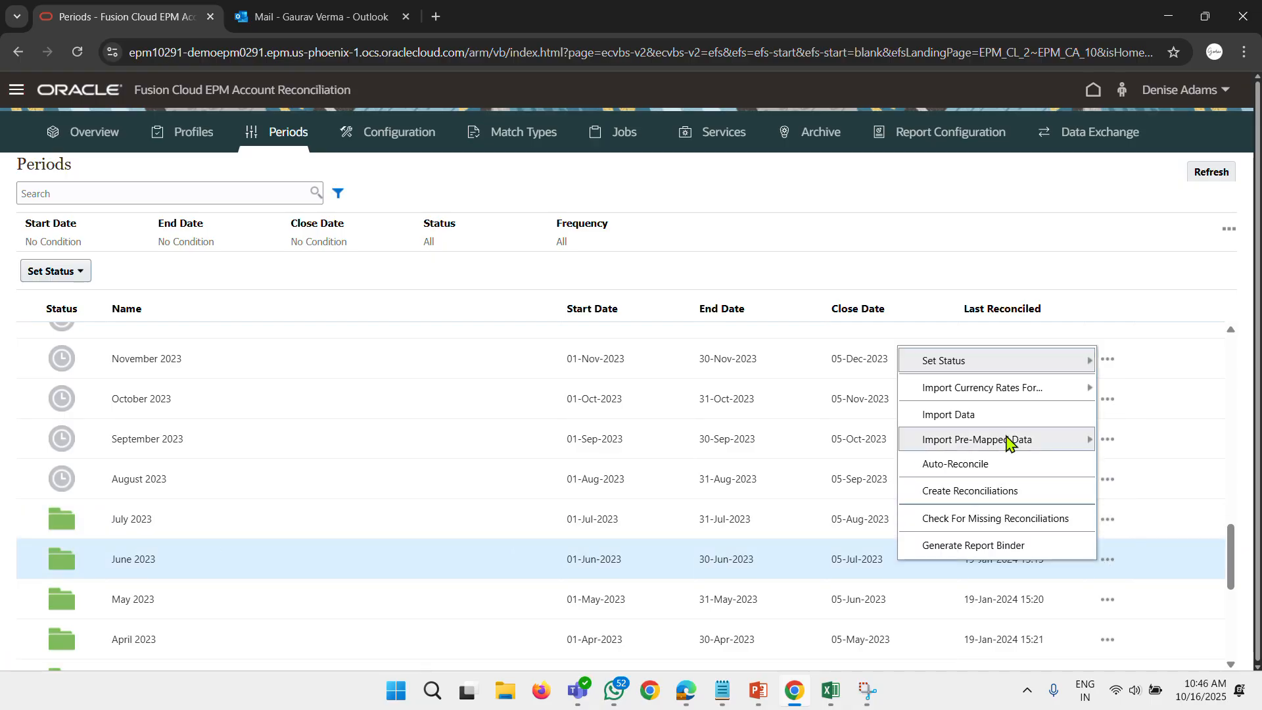
pyautogui.moveTo(1015, 452)
pyautogui.click(726, 437)
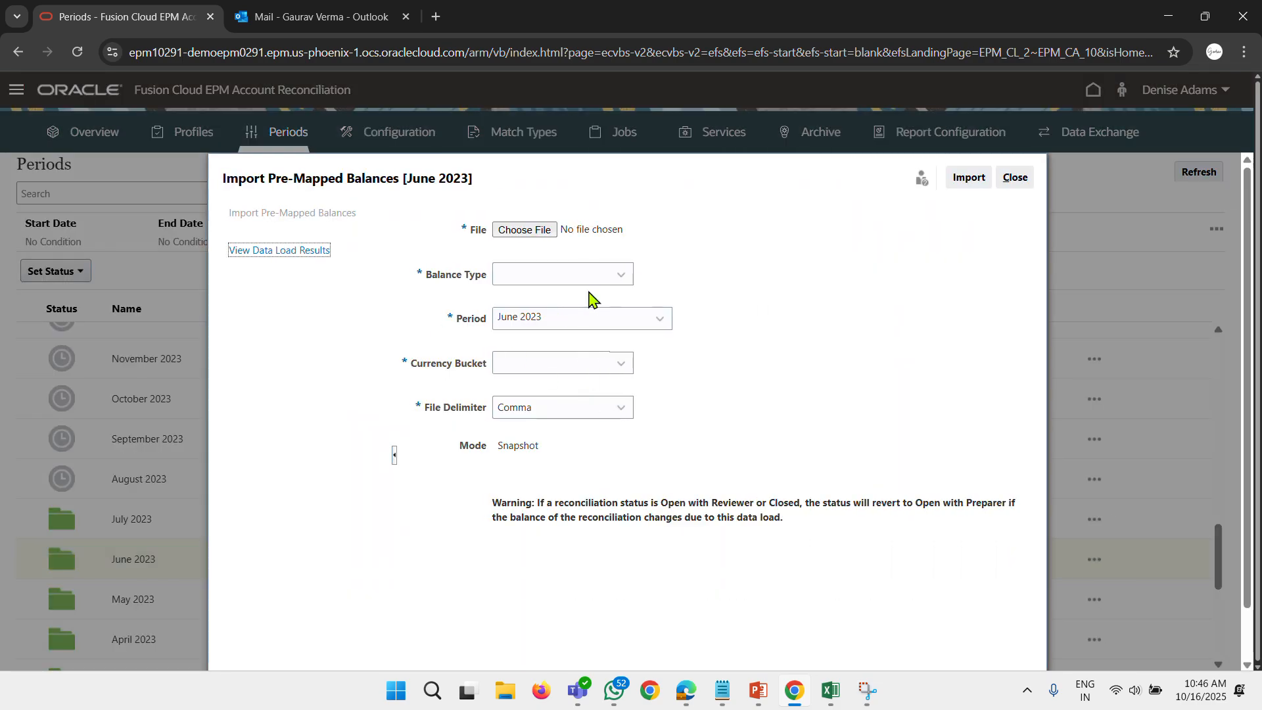
# Set the balance type to Source System and choose the Var oct file from the Desktop for the June 2023 import.
pyautogui.click(566, 274)
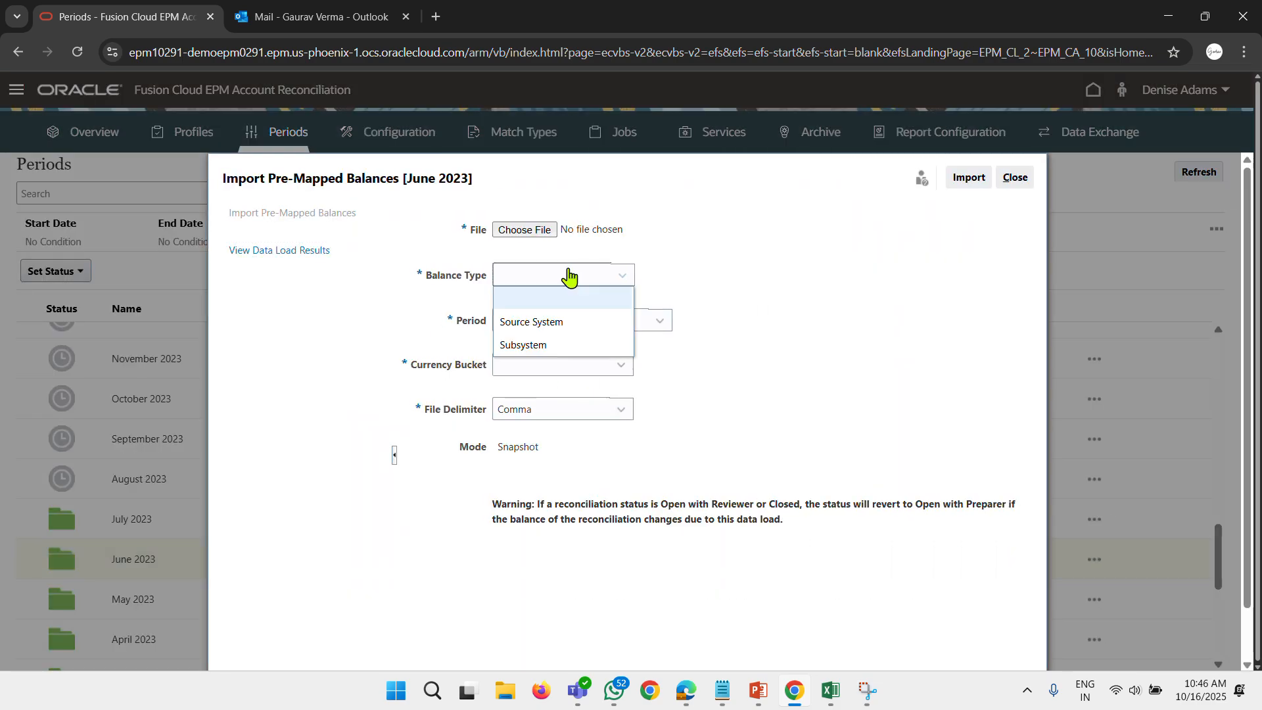
pyautogui.click(558, 322)
pyautogui.click(516, 229)
pyautogui.scroll(-10, 312, 263)
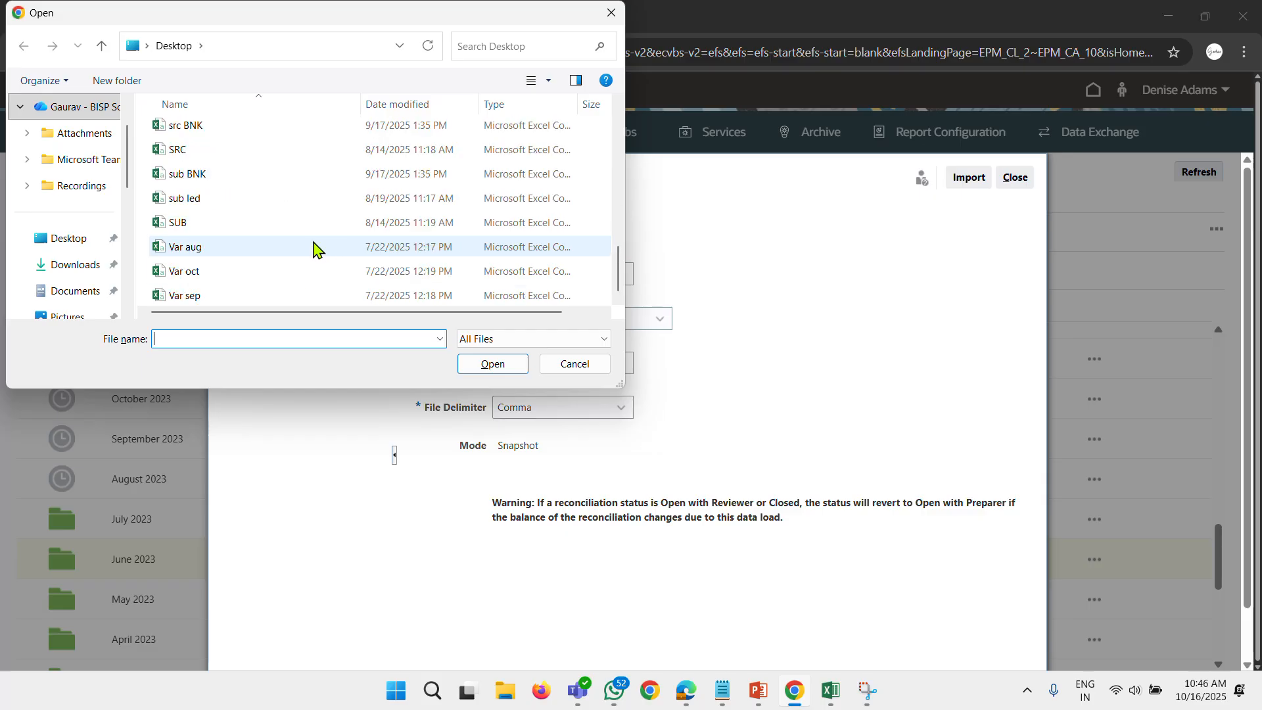
pyautogui.click(250, 278)
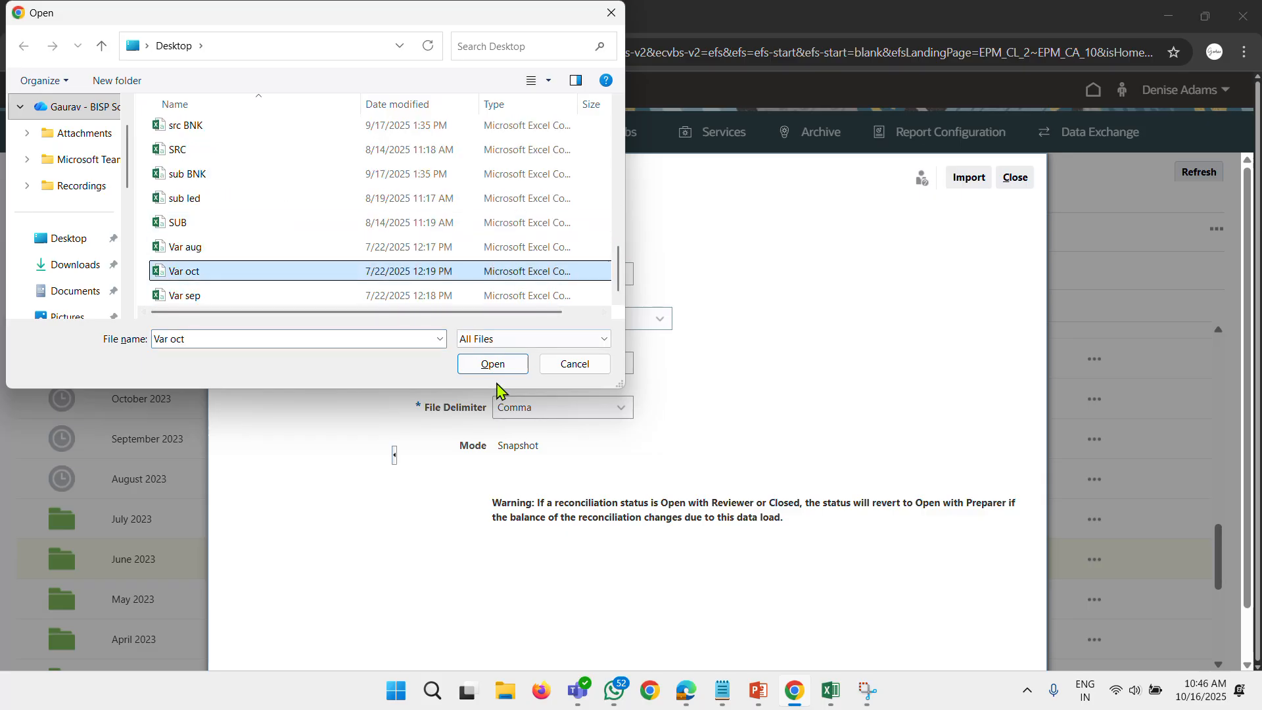
pyautogui.click(503, 360)
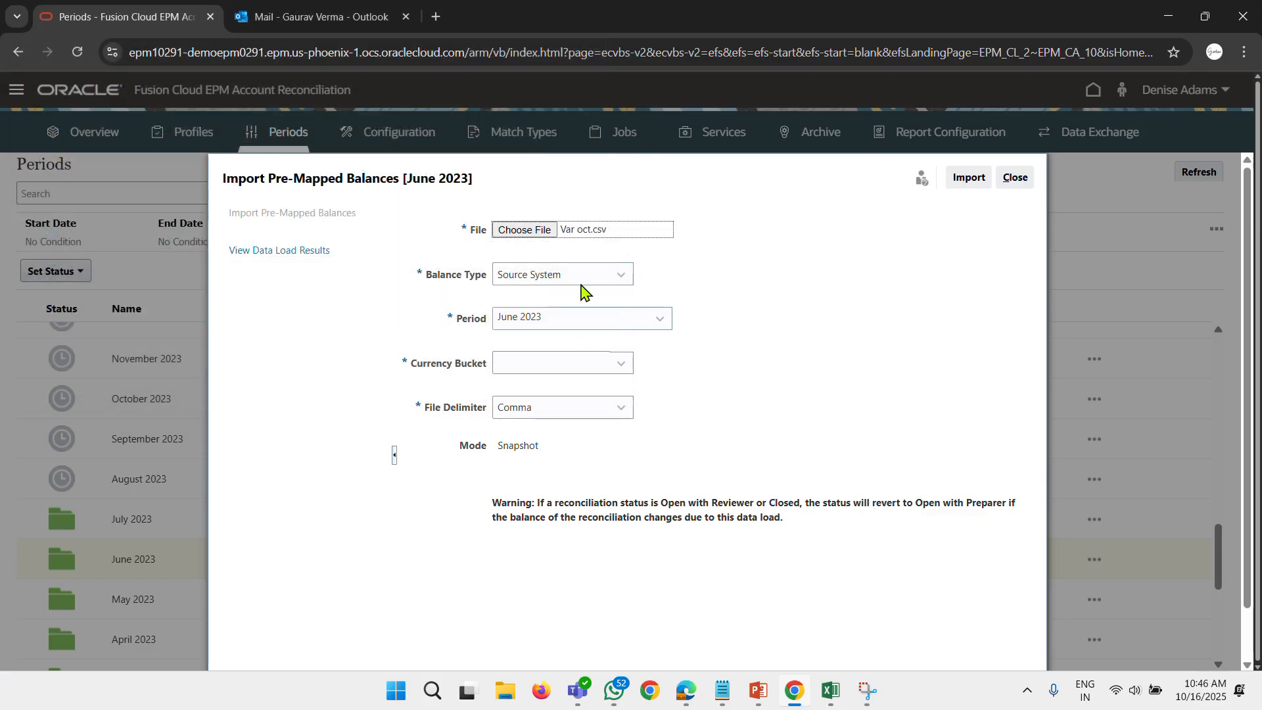
# Set the currency bucket to Functional, run the pre-mapped balances import and dismiss the information message.
pyautogui.click(553, 368)
pyautogui.click(560, 437)
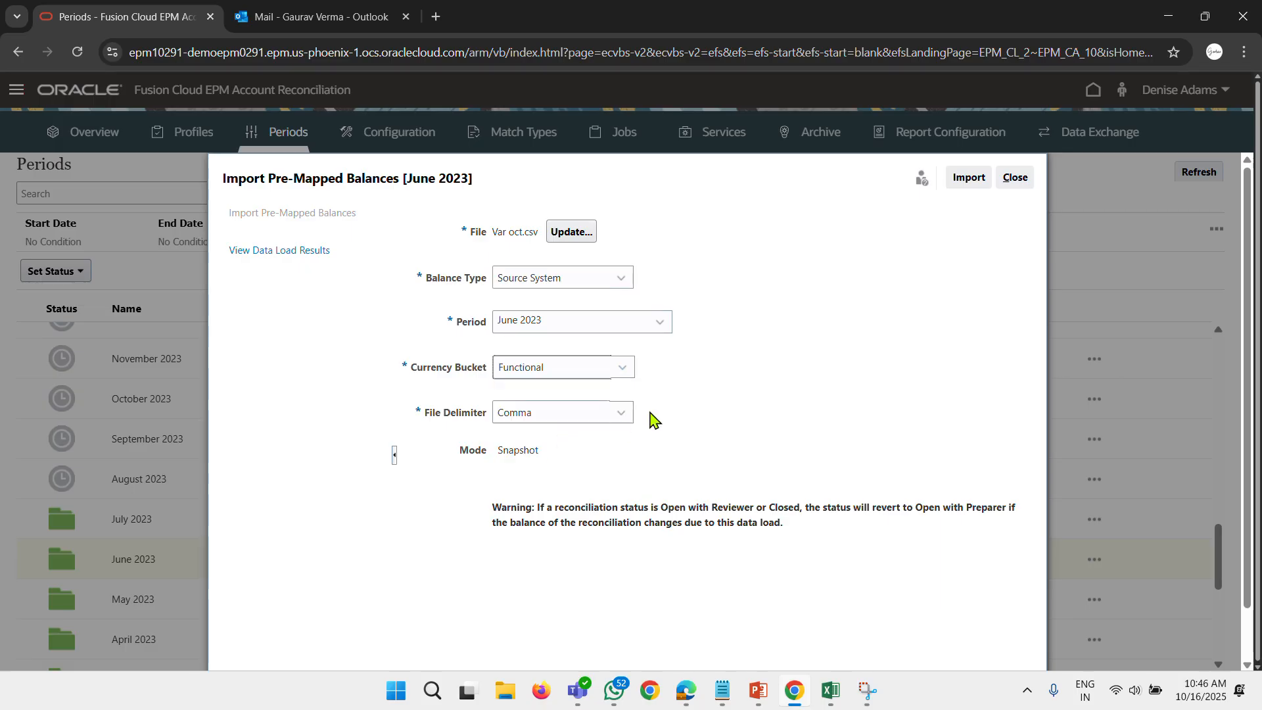
pyautogui.click(975, 178)
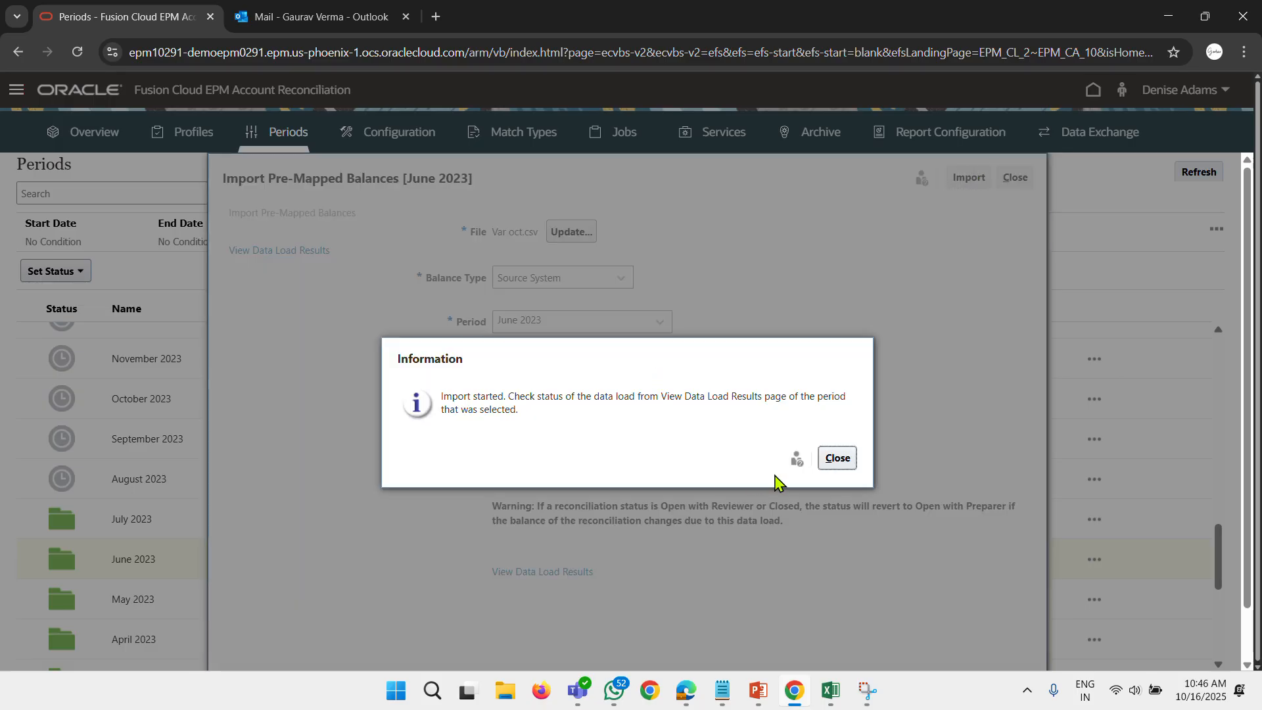
pyautogui.click(837, 460)
# Check the data load results of the Var oct.csv import, refreshing its status repeatedly, and close the import dialog.
pyautogui.click(565, 571)
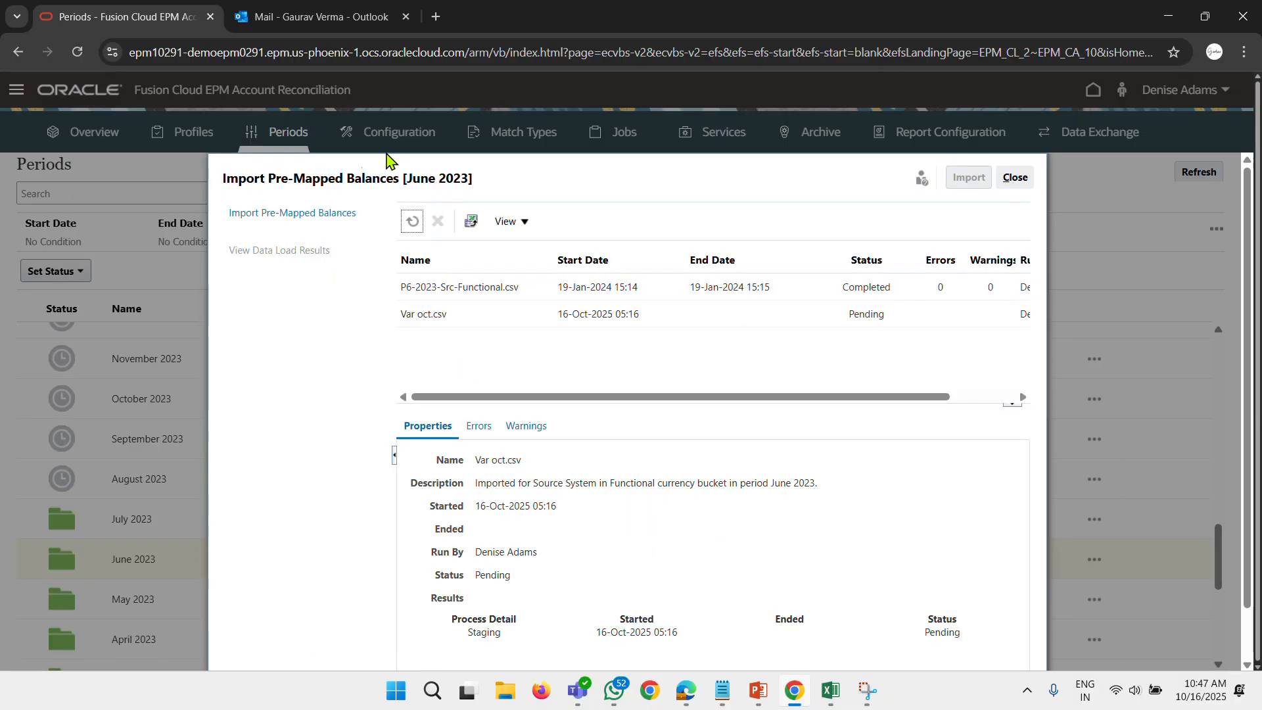
pyautogui.click(412, 221)
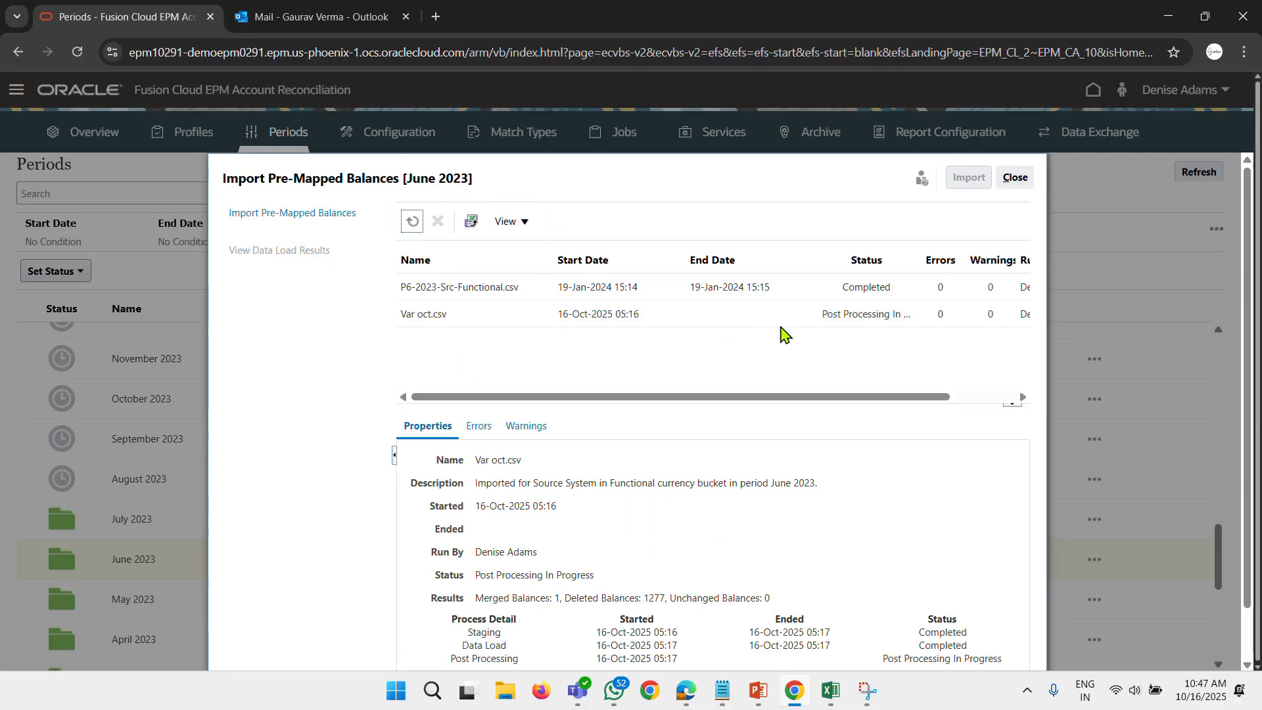
pyautogui.click(410, 223)
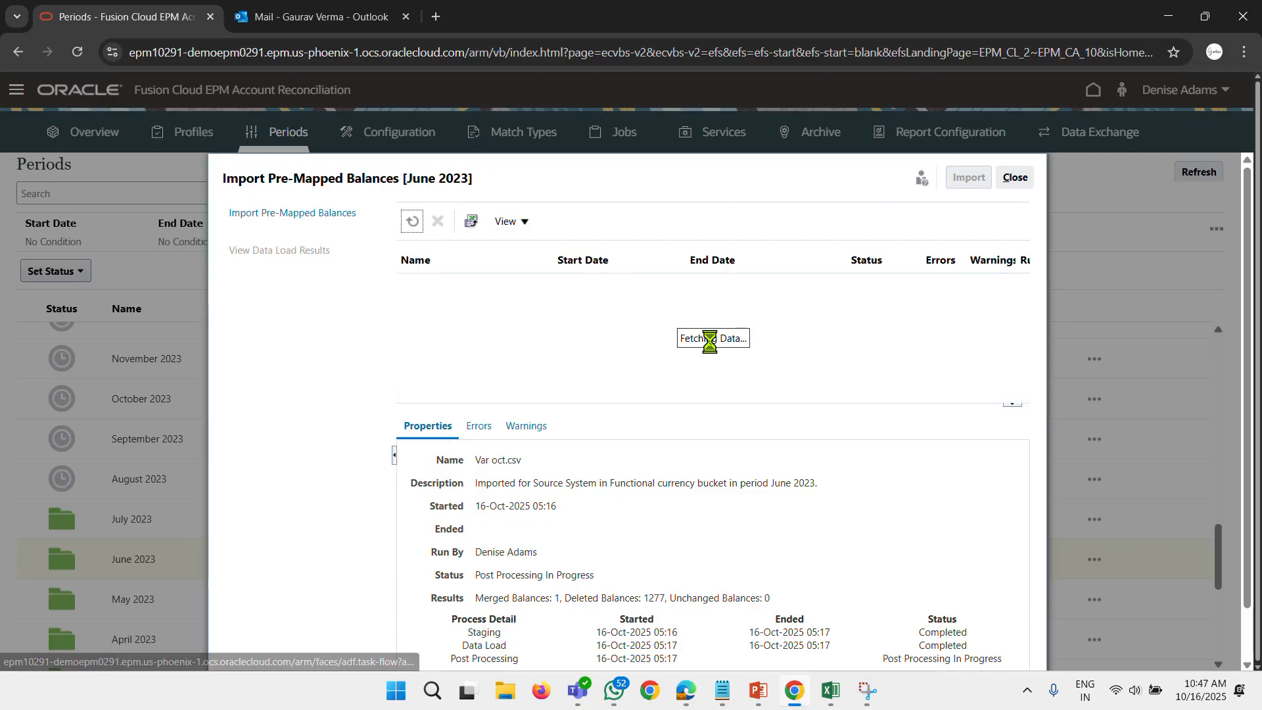
pyautogui.click(412, 222)
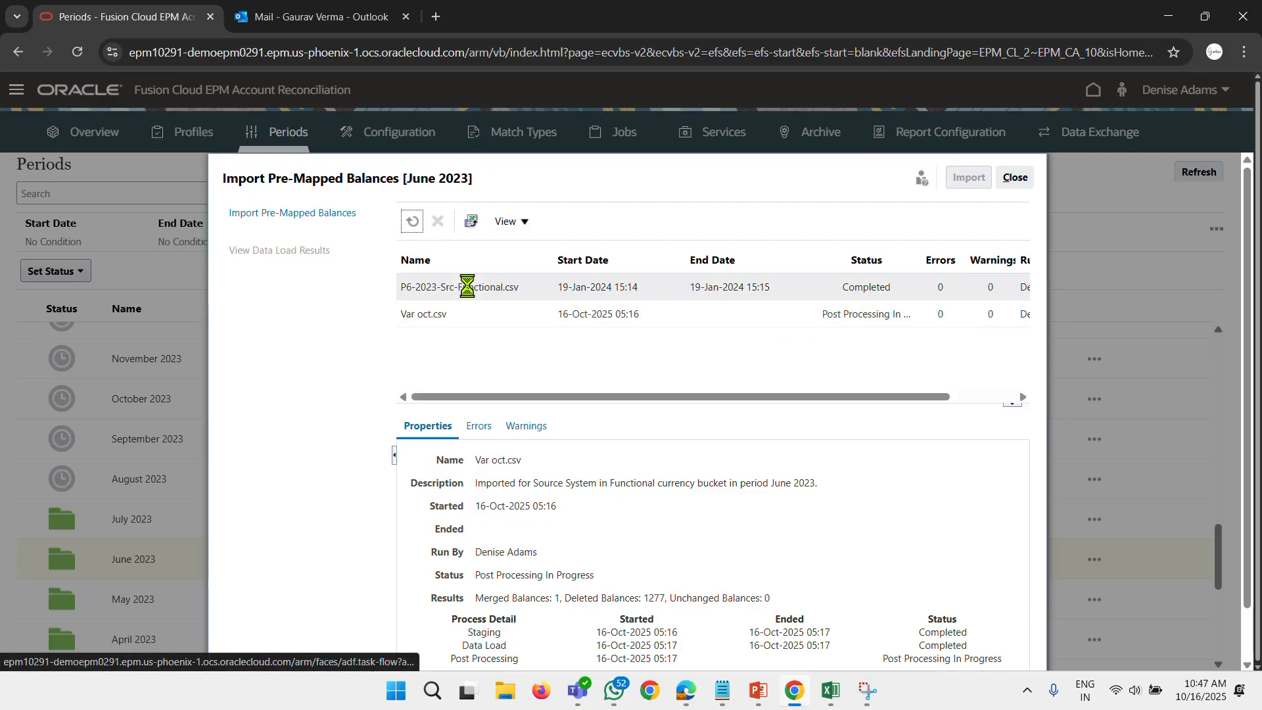
pyautogui.click(412, 222)
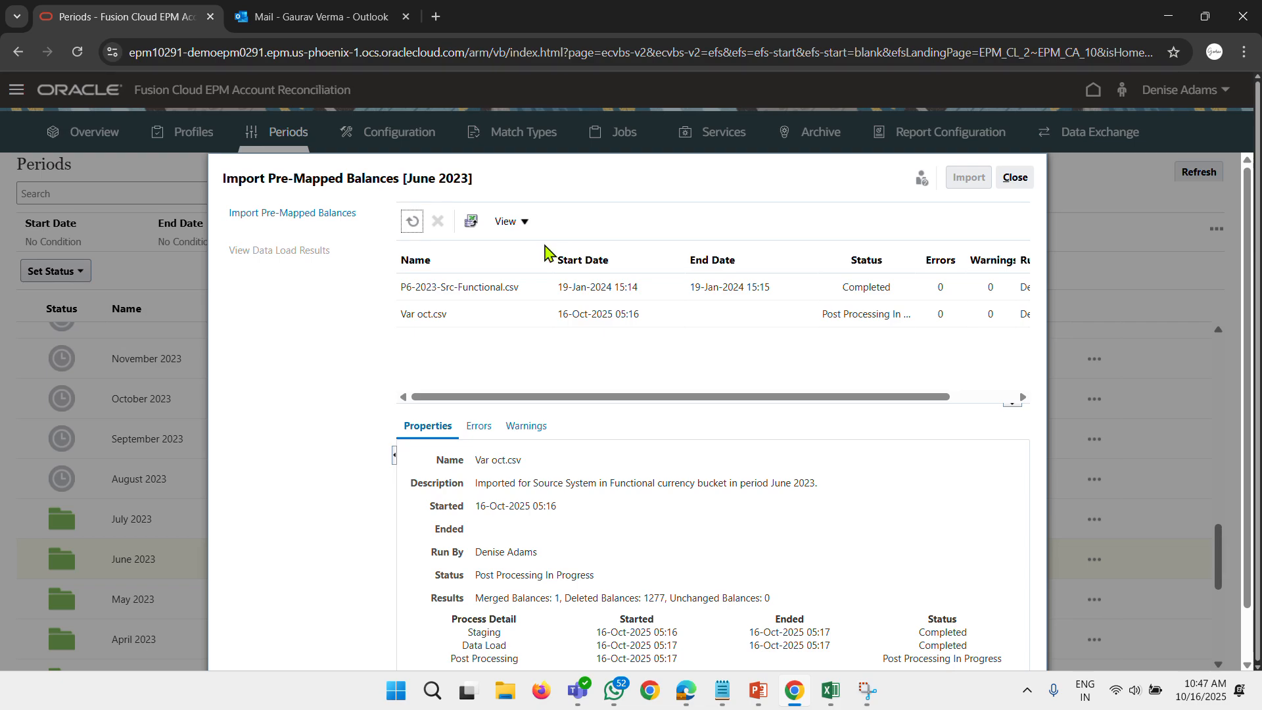
pyautogui.click(412, 221)
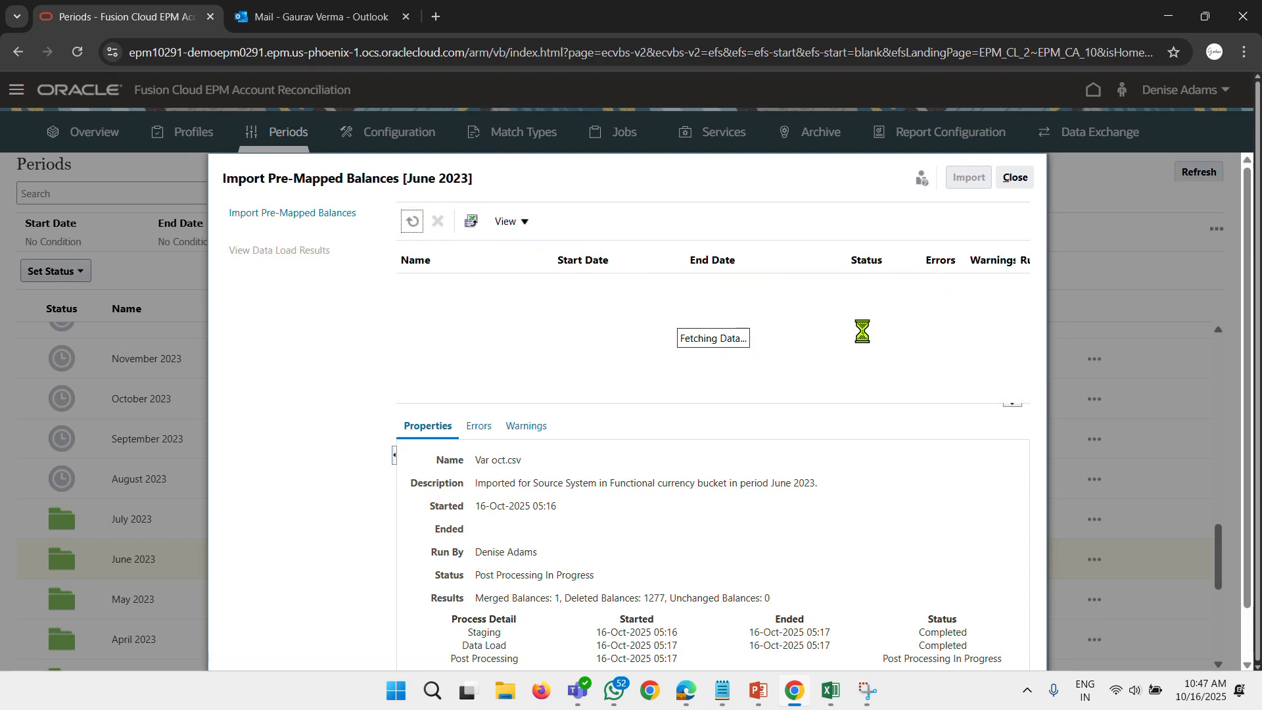
pyautogui.click(412, 221)
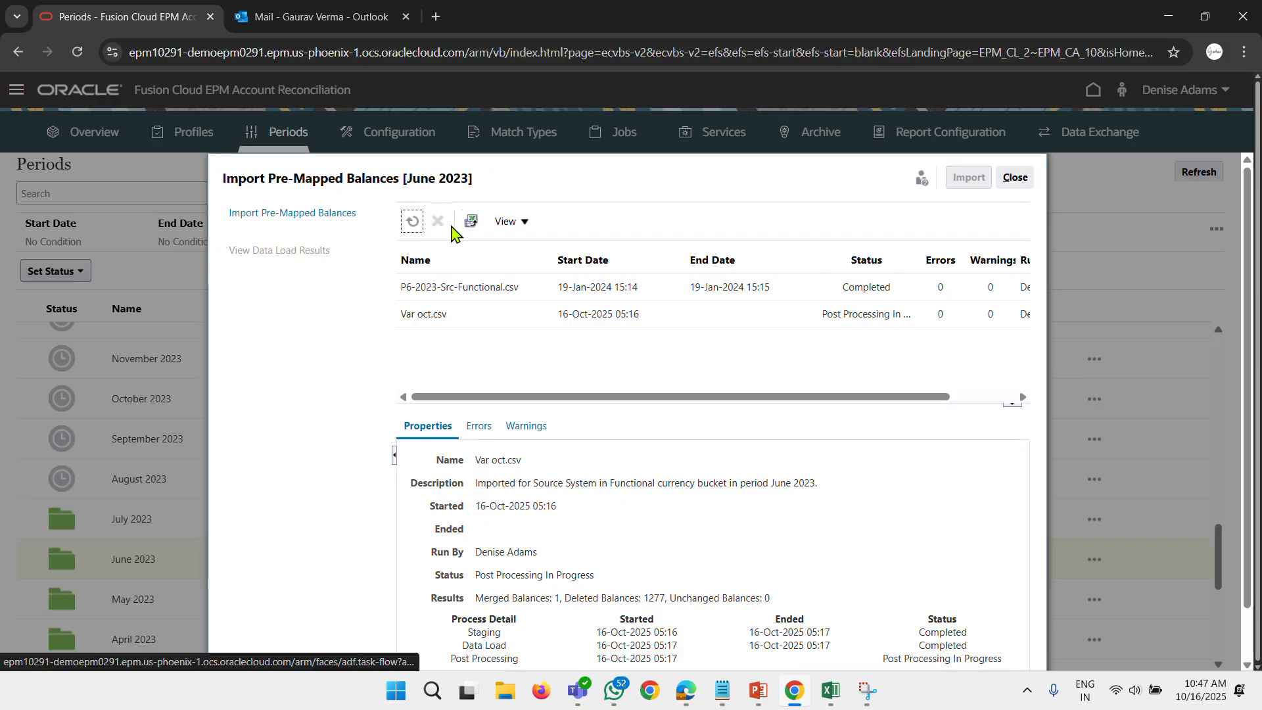
pyautogui.click(414, 224)
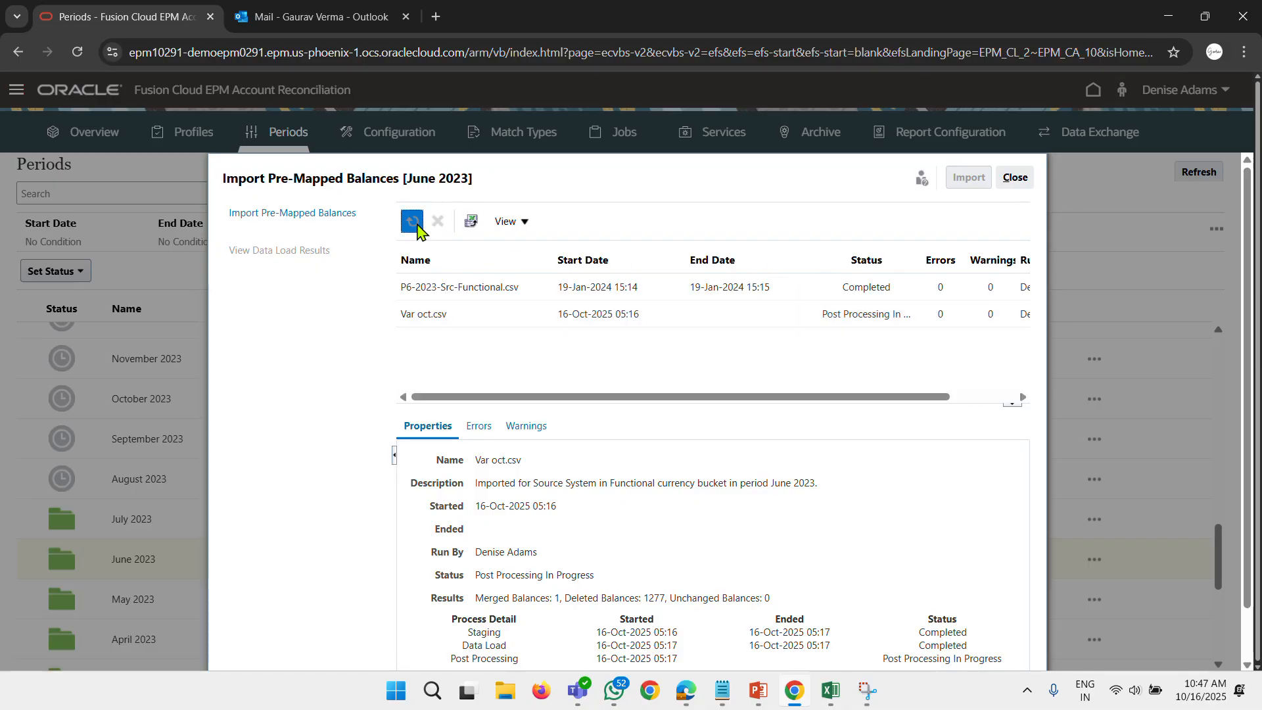
pyautogui.click(1006, 179)
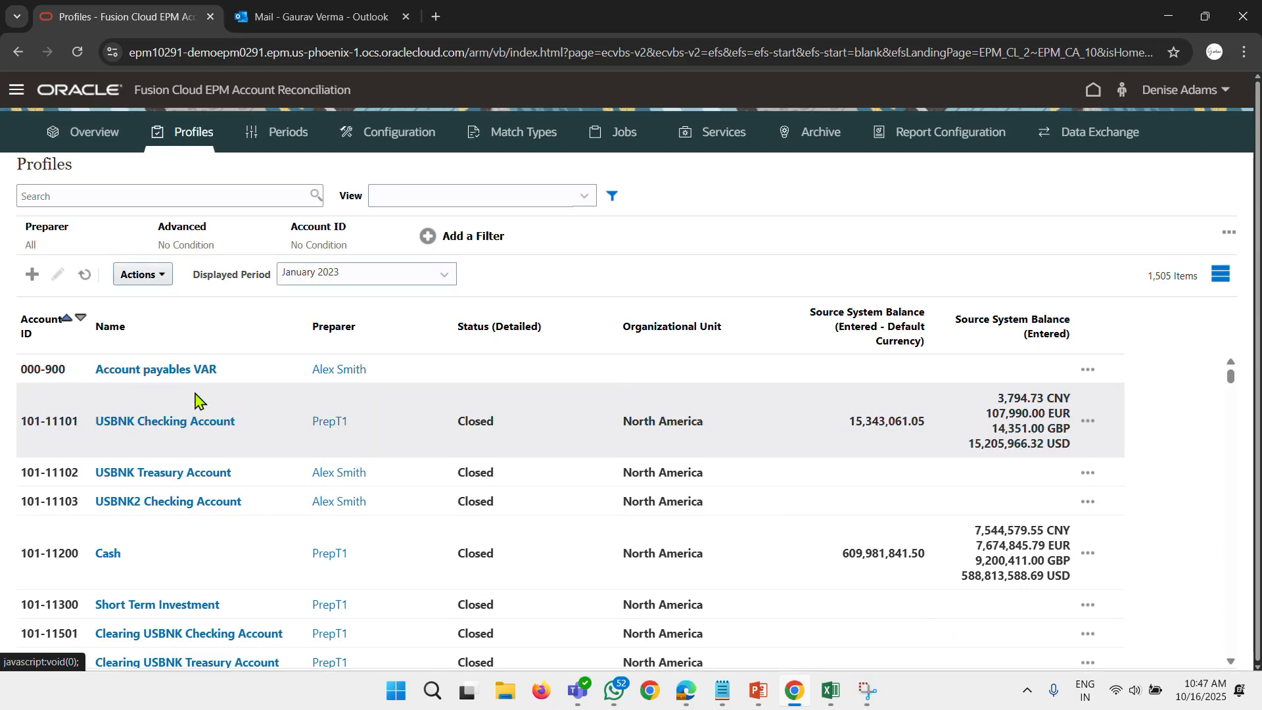
# Create the June 2023 reconciliation from the 000-900 Account payables VAR profile and close the results and creation dialogs.
pyautogui.click(239, 371)
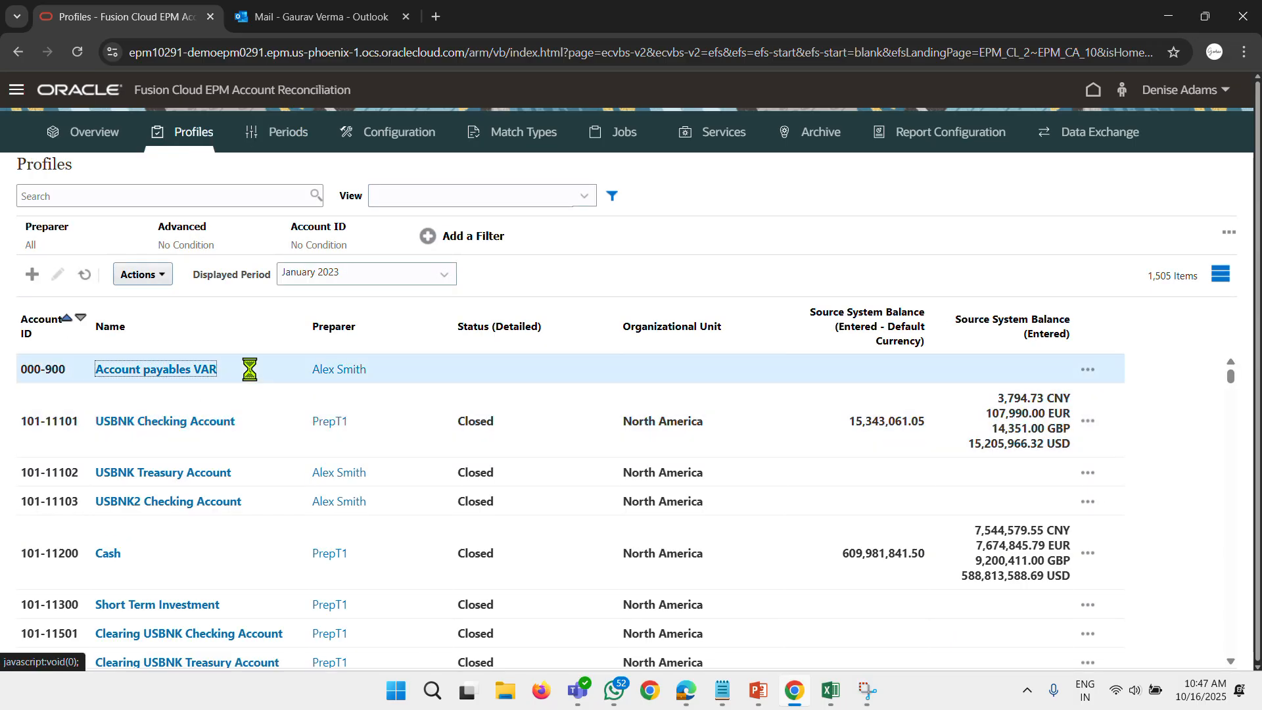
pyautogui.click(144, 275)
pyautogui.click(178, 552)
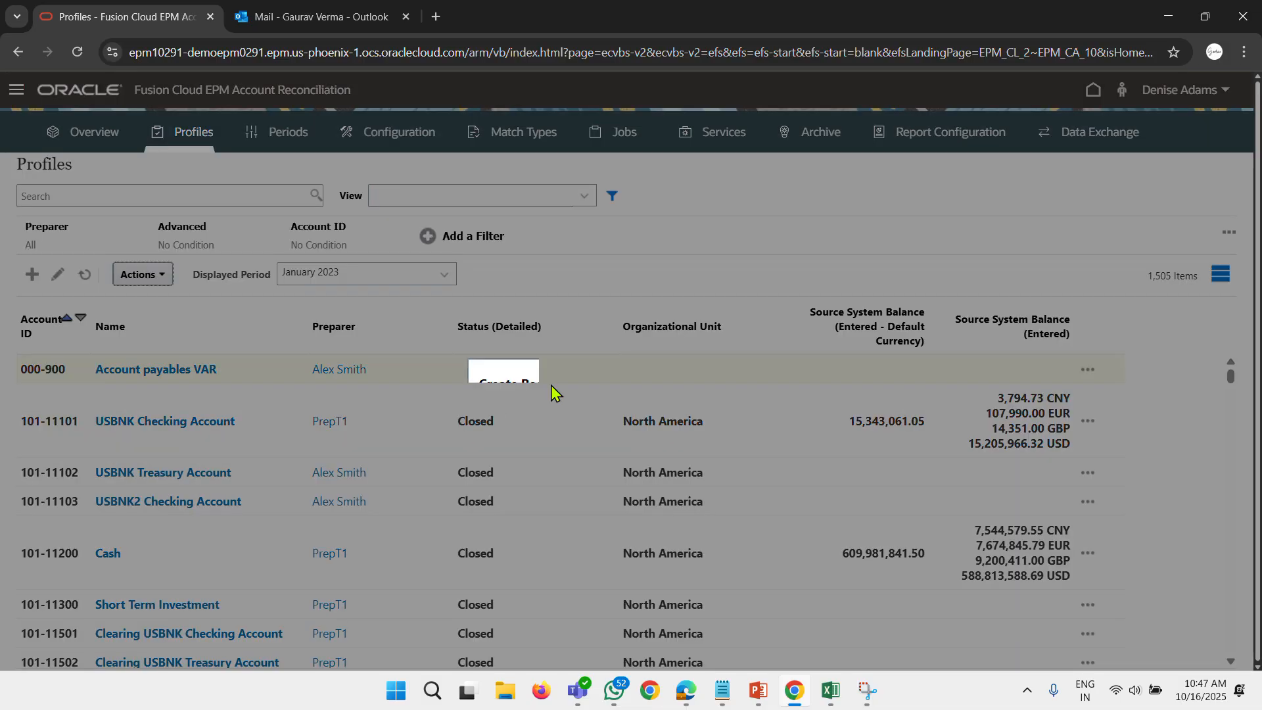
pyautogui.click(566, 439)
pyautogui.scroll(4, 577, 483)
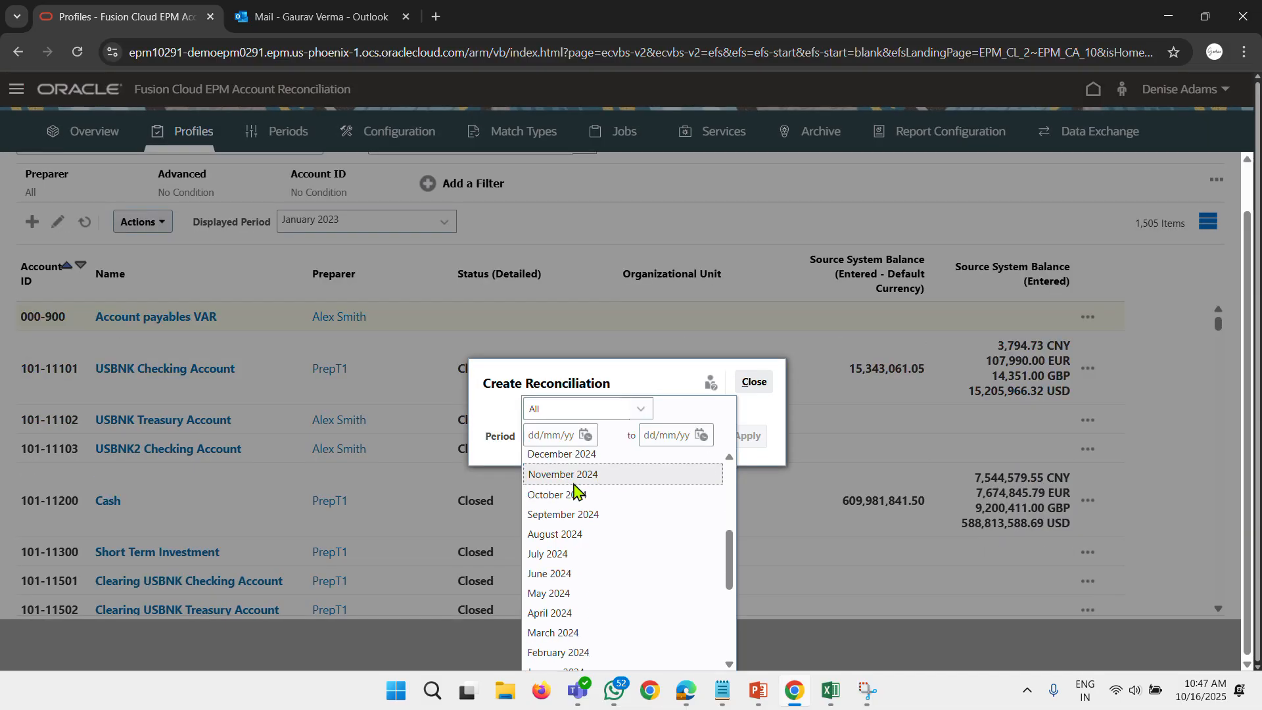
pyautogui.scroll(-4, 558, 594)
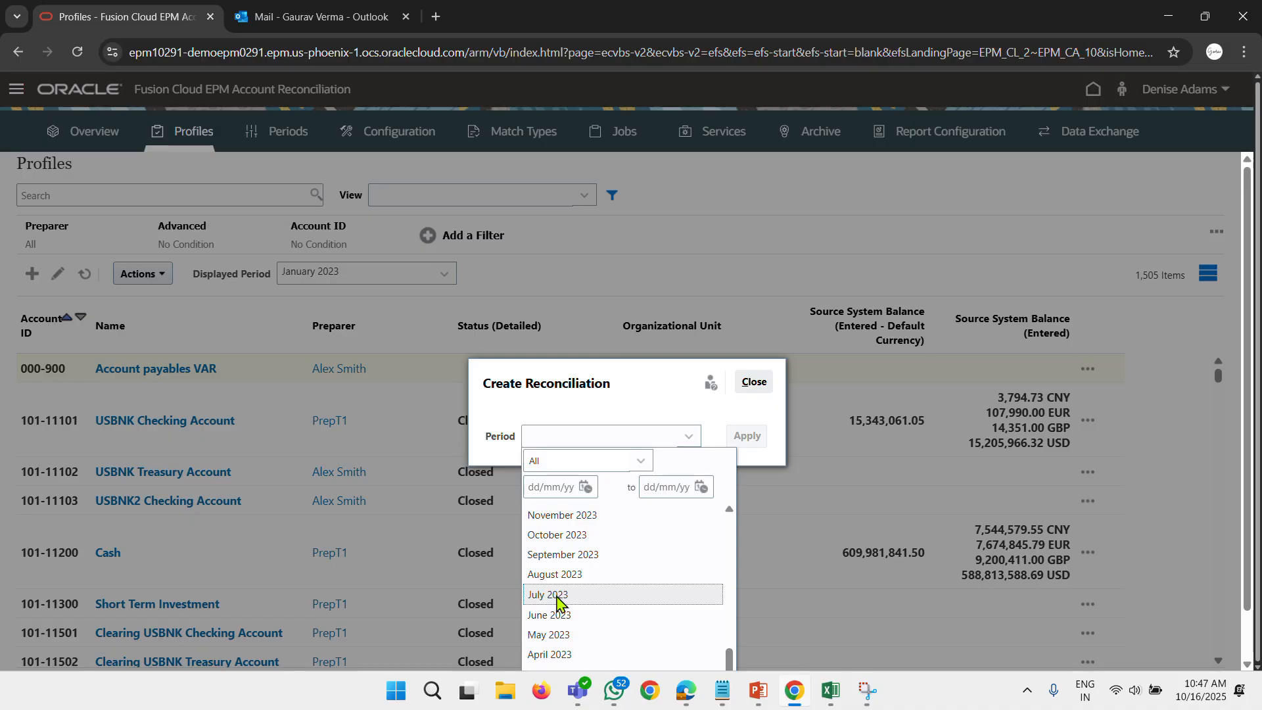
pyautogui.click(557, 614)
pyautogui.click(747, 439)
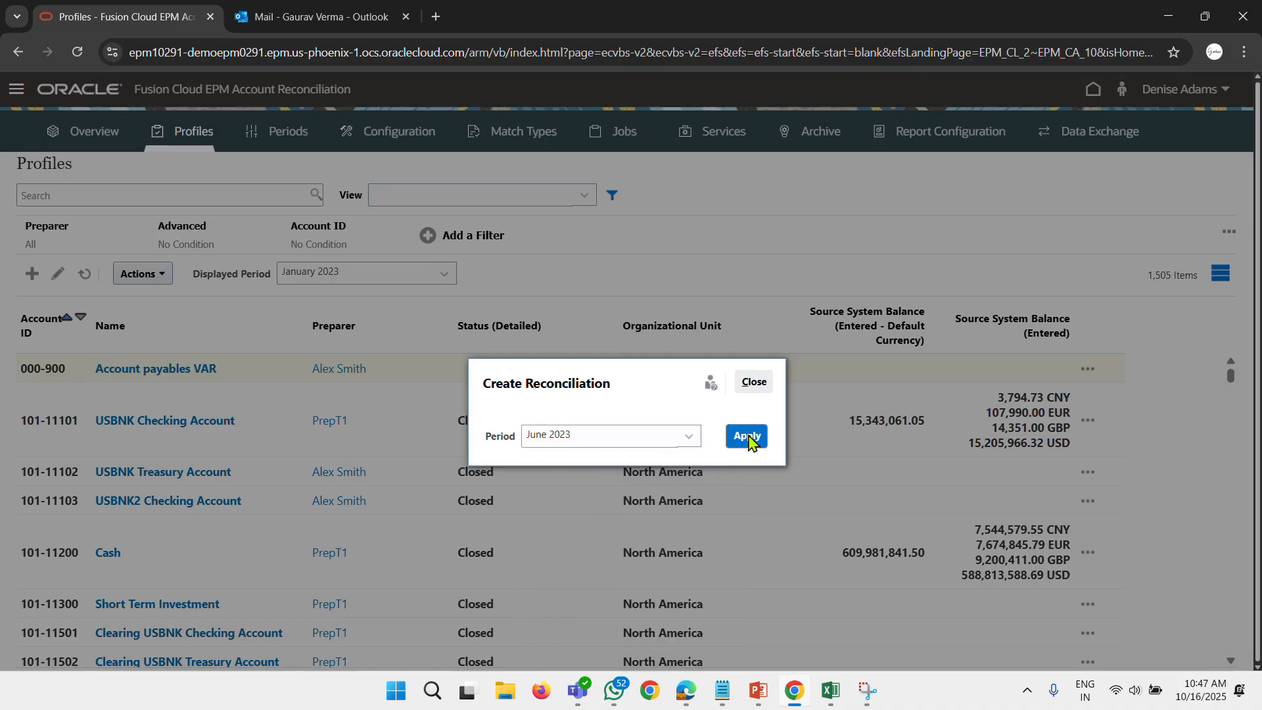
pyautogui.click(849, 382)
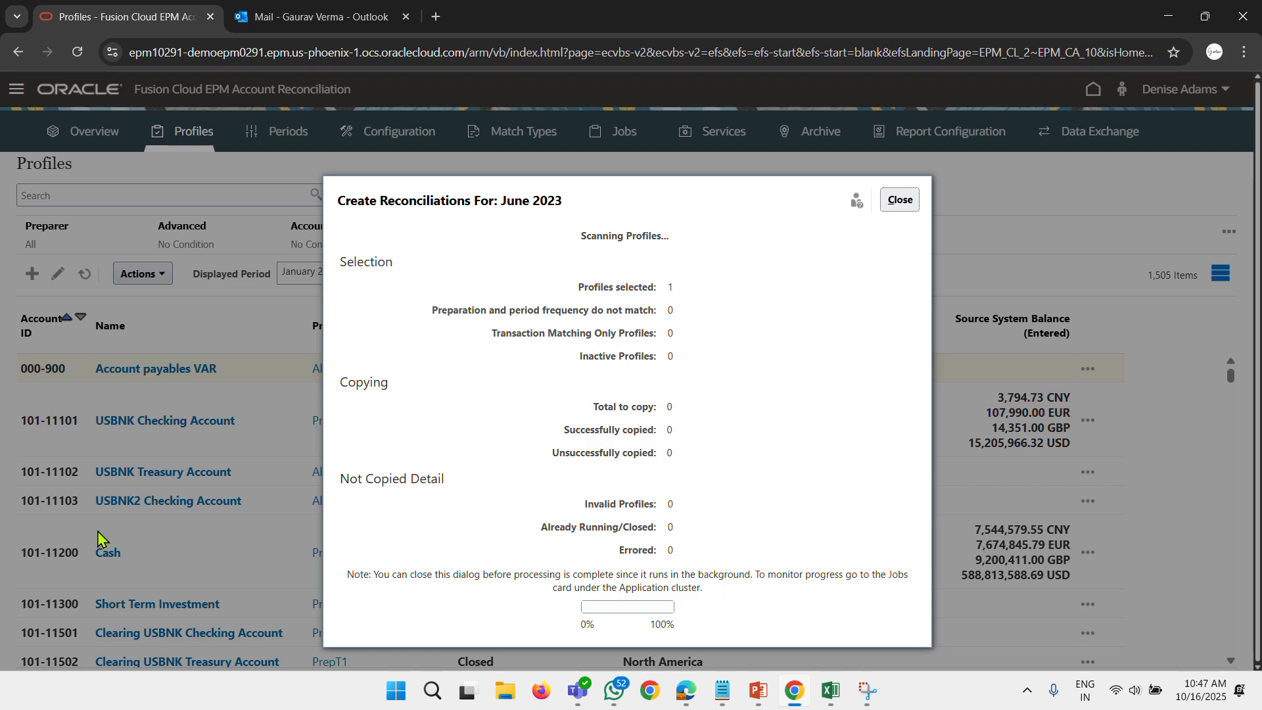
pyautogui.click(897, 199)
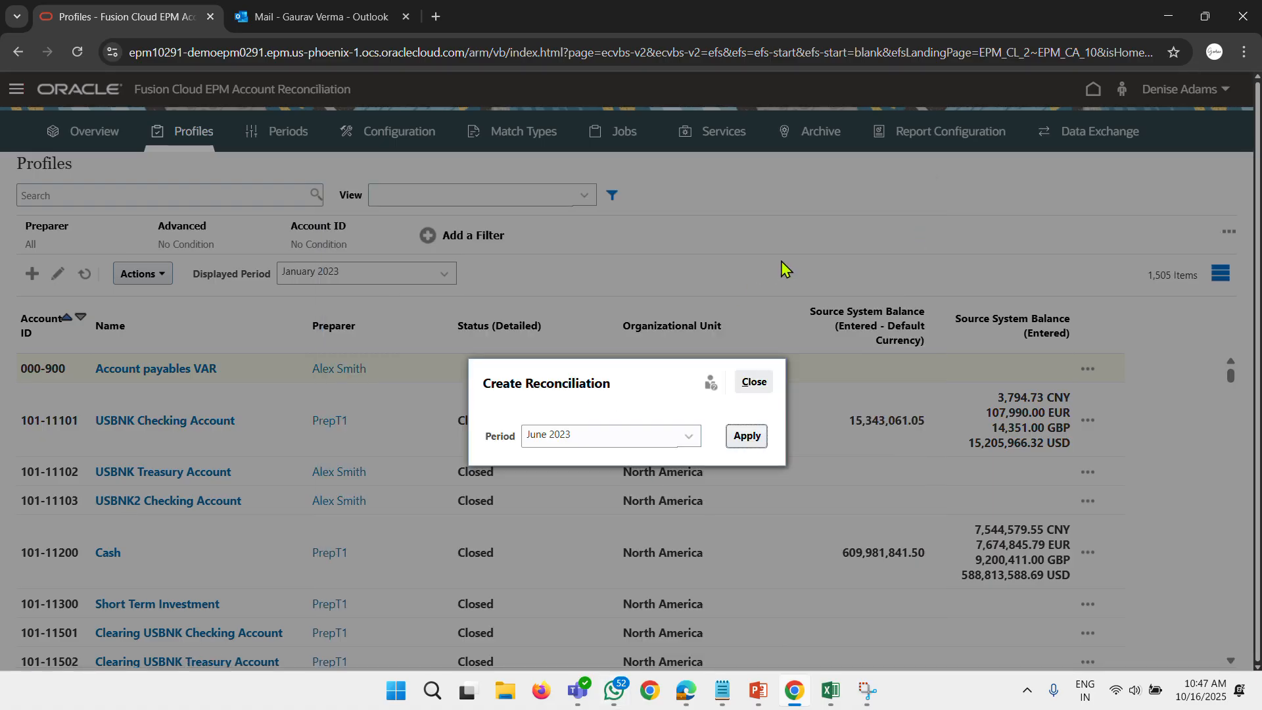
pyautogui.click(749, 382)
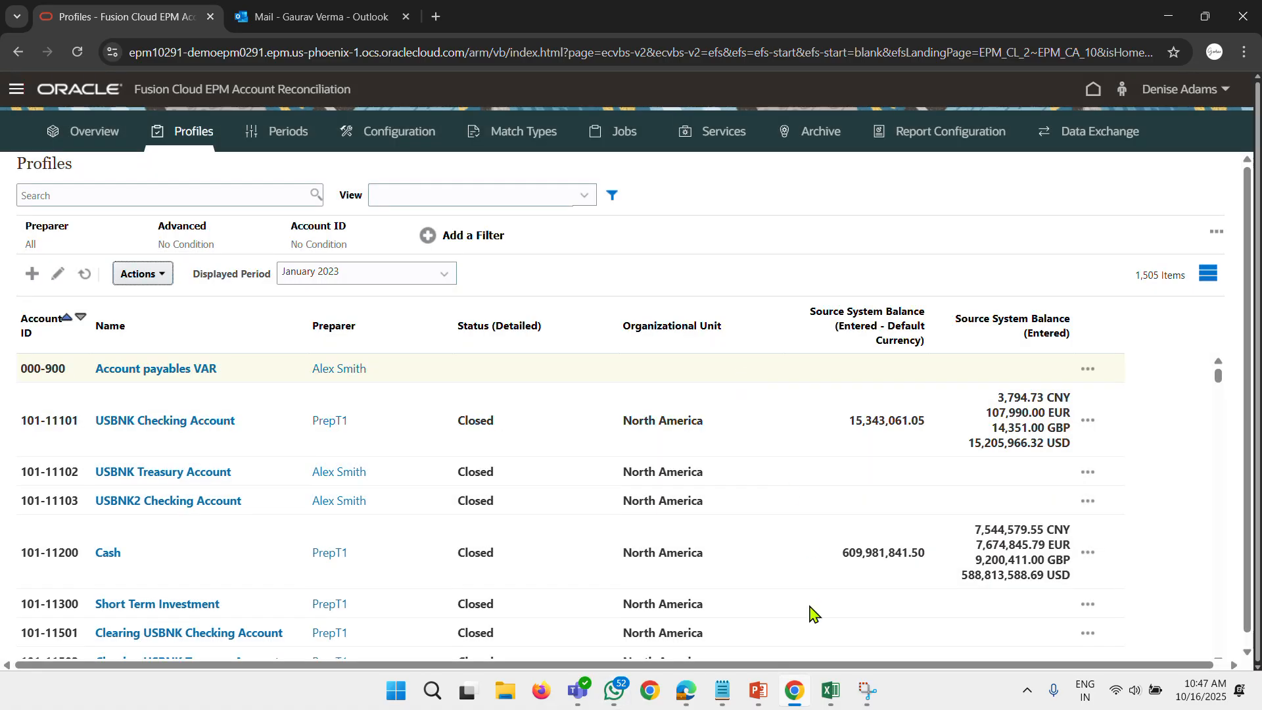
# Switch to the preparer's session in Edge and filter the Reconciliations list to June 2023 only, removing July 2023.
pyautogui.click(727, 697)
pyautogui.click(685, 699)
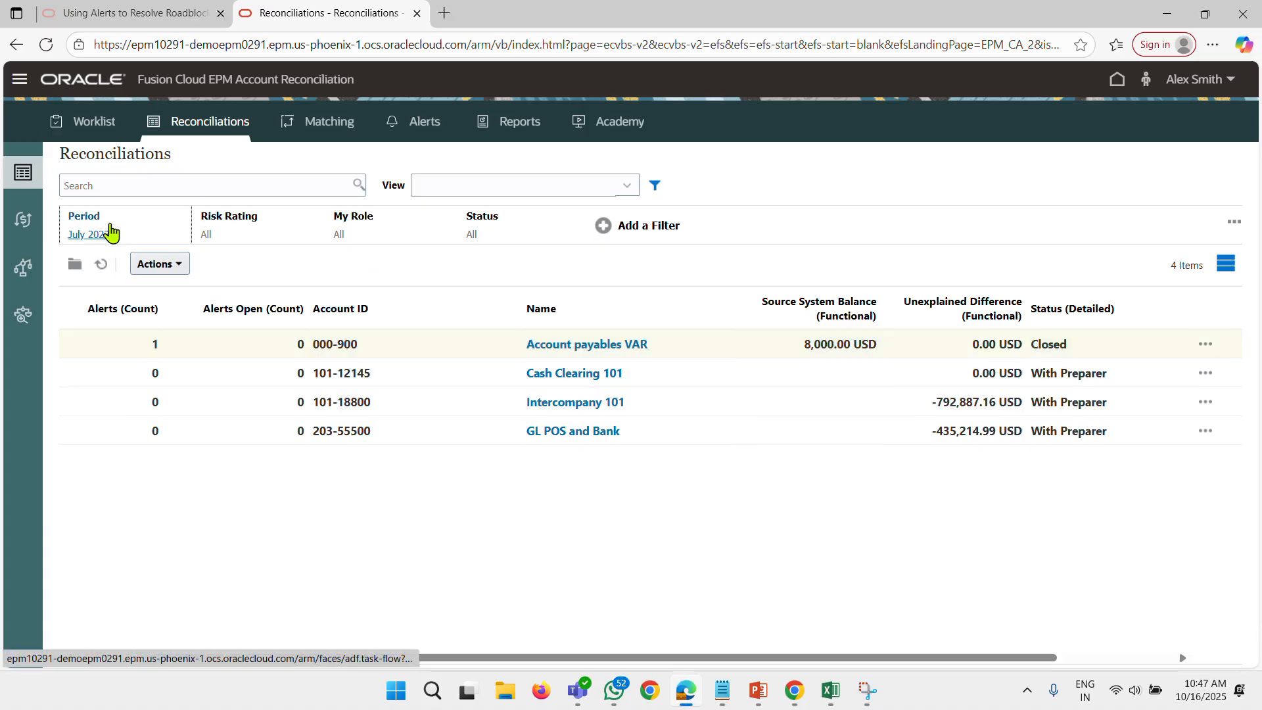
pyautogui.click(106, 234)
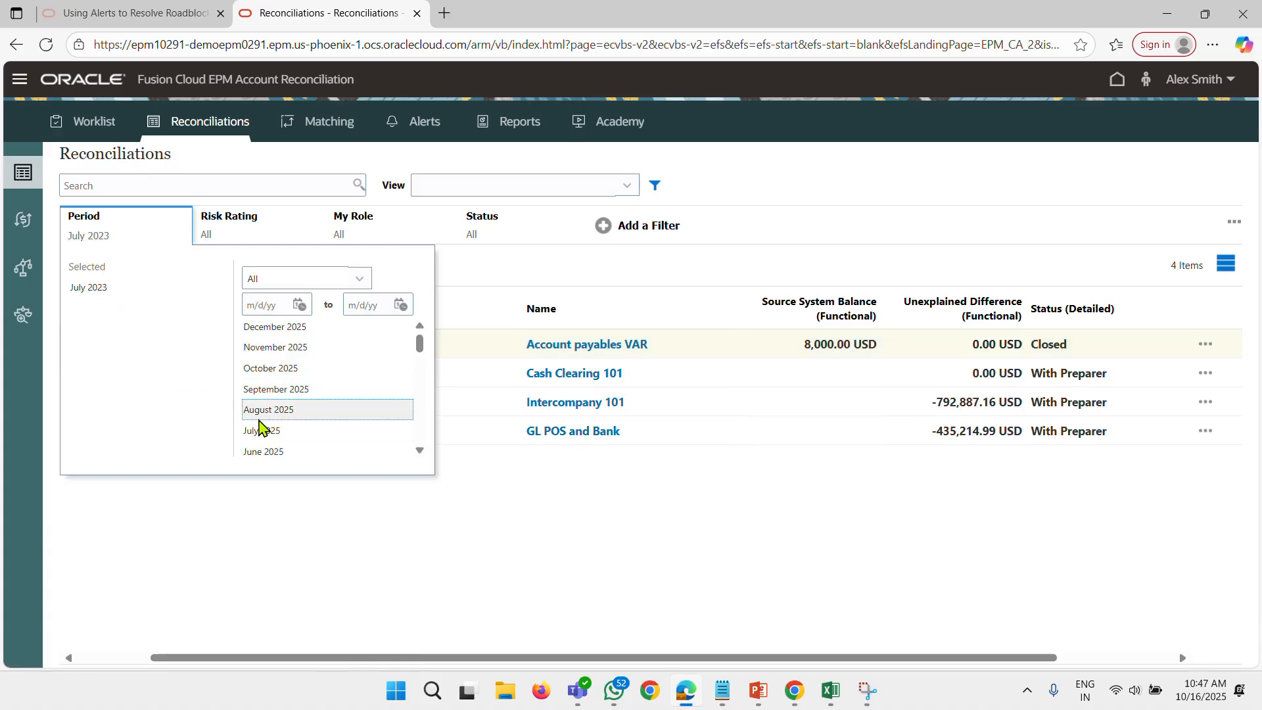
pyautogui.scroll(-10, 287, 408)
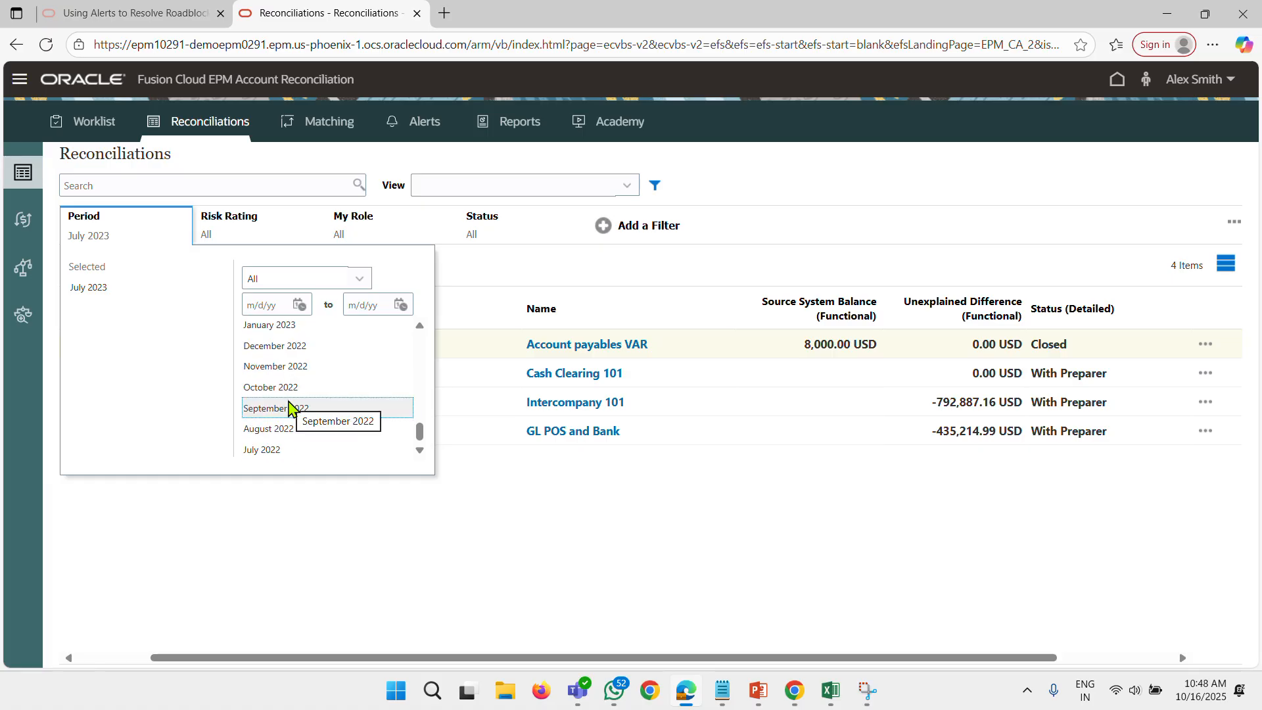
pyautogui.scroll(2, 289, 407)
pyautogui.scroll(2, 289, 408)
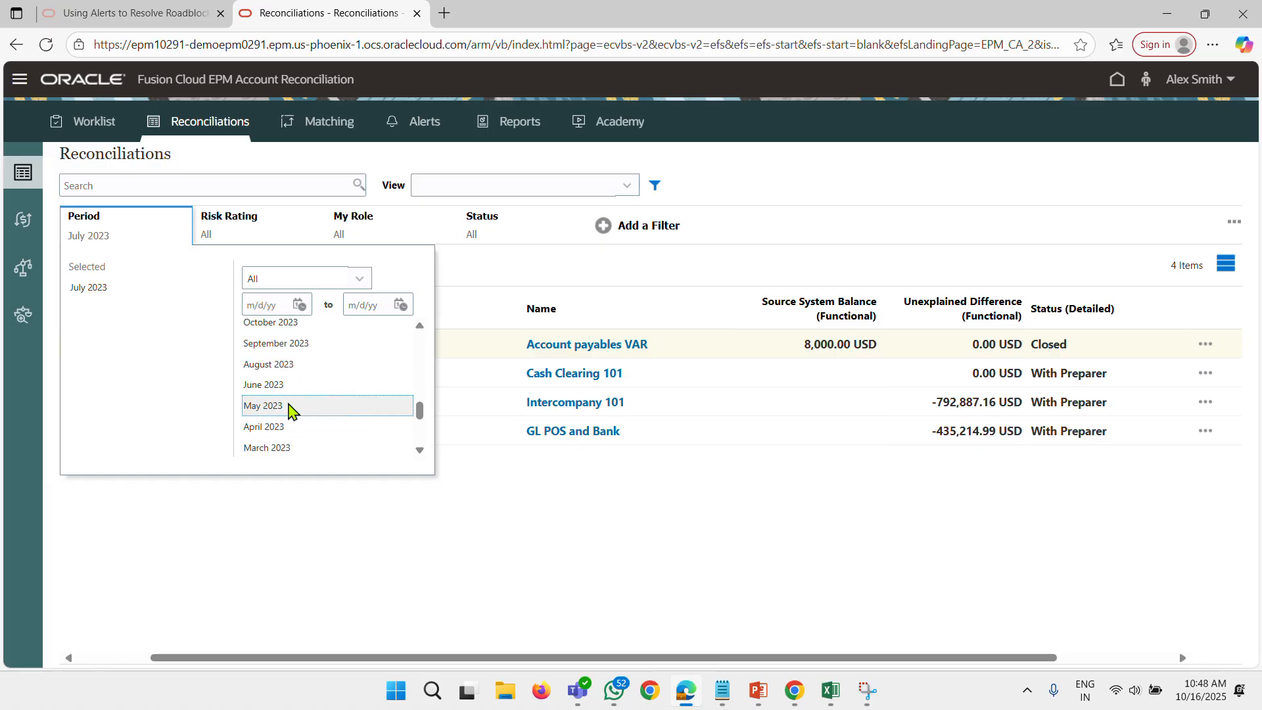
pyautogui.click(289, 388)
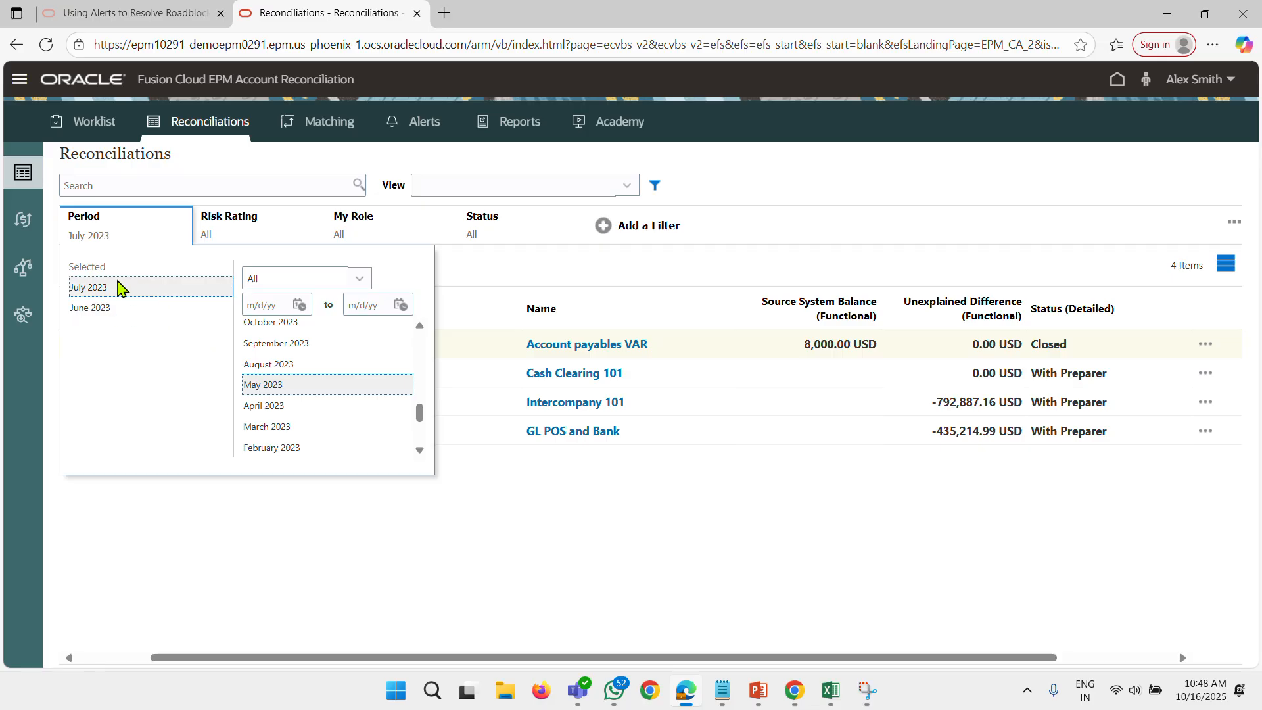
pyautogui.click(118, 287)
pyautogui.click(689, 588)
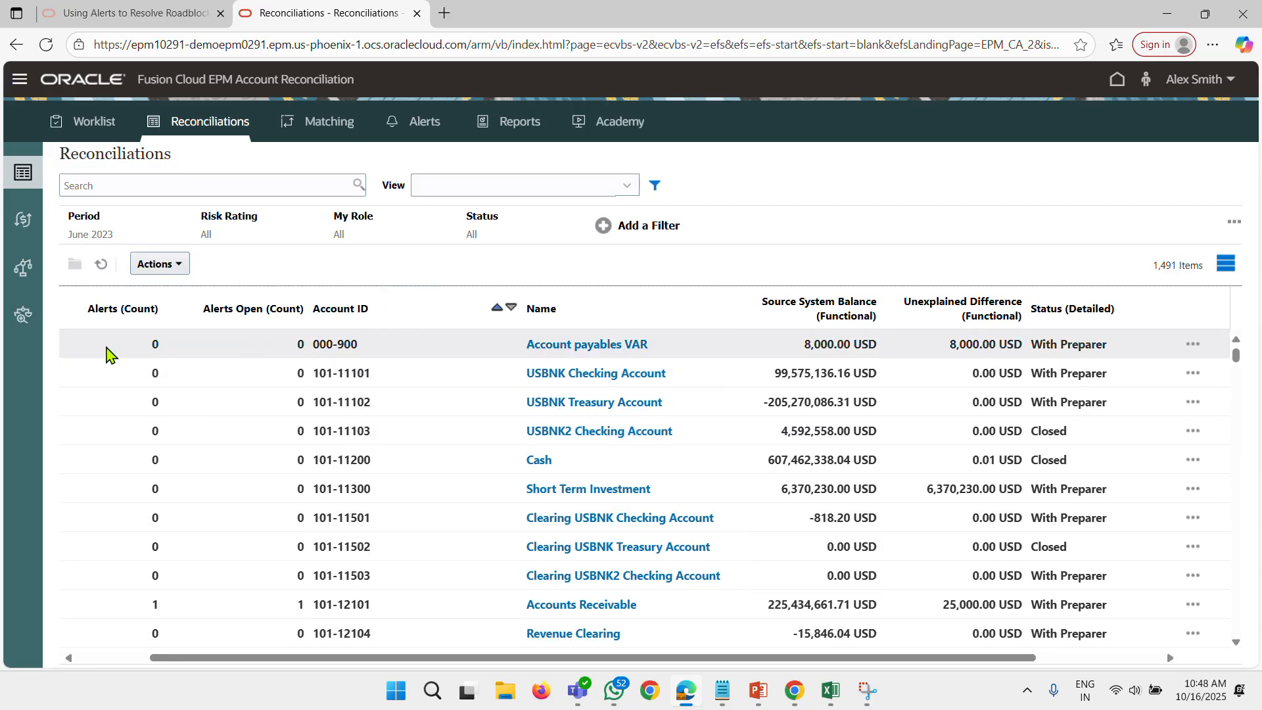
# Open the June 2023 Account payables VAR reconciliation and start creating a new alert on it.
pyautogui.click(554, 341)
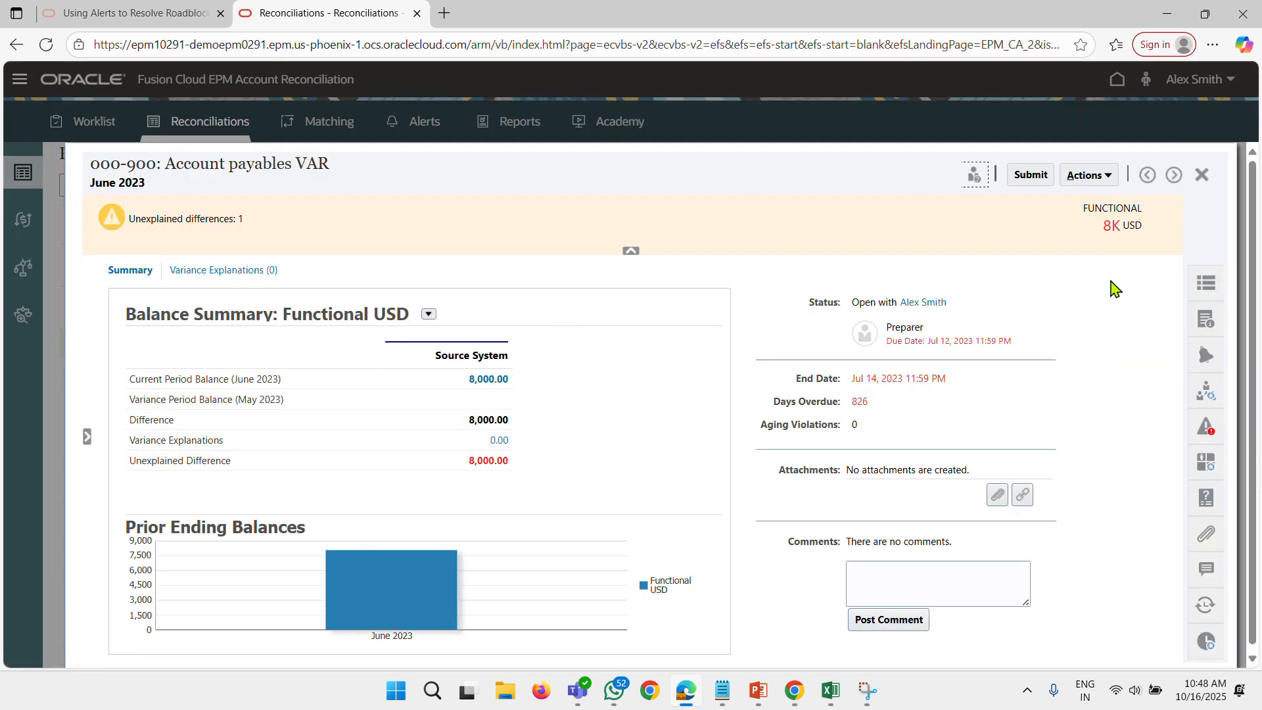
pyautogui.click(1207, 357)
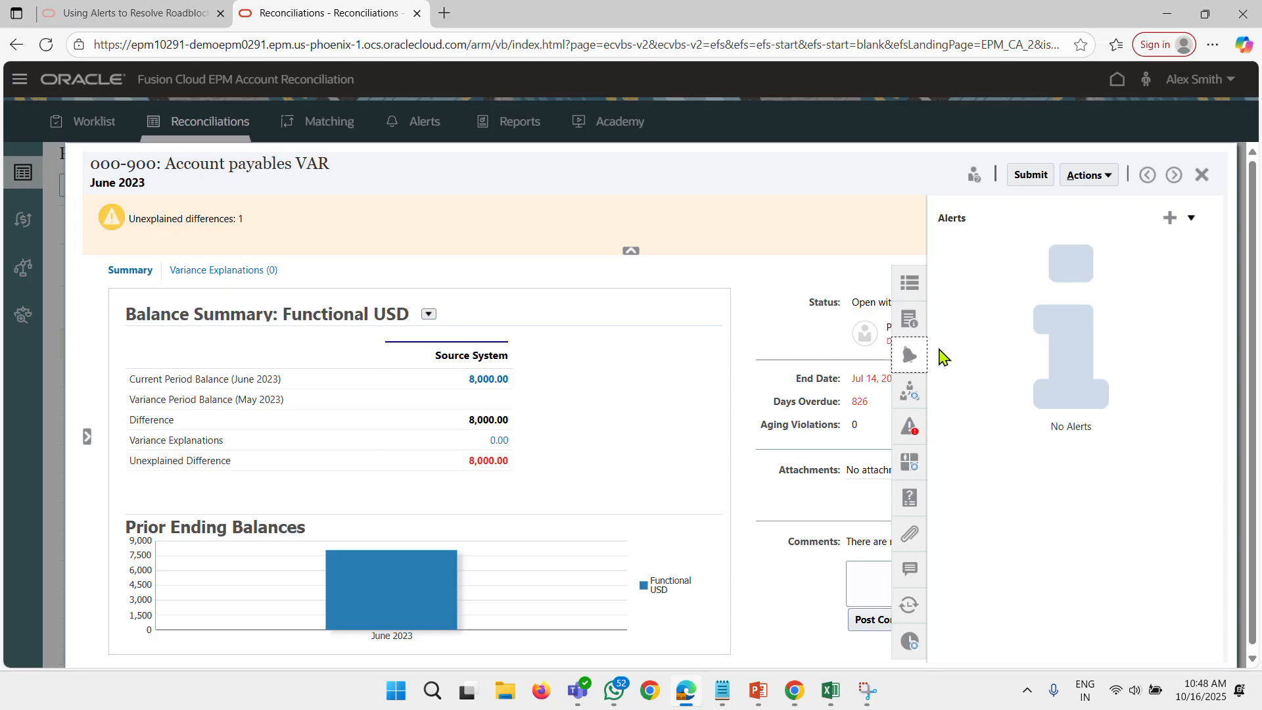
pyautogui.click(1172, 220)
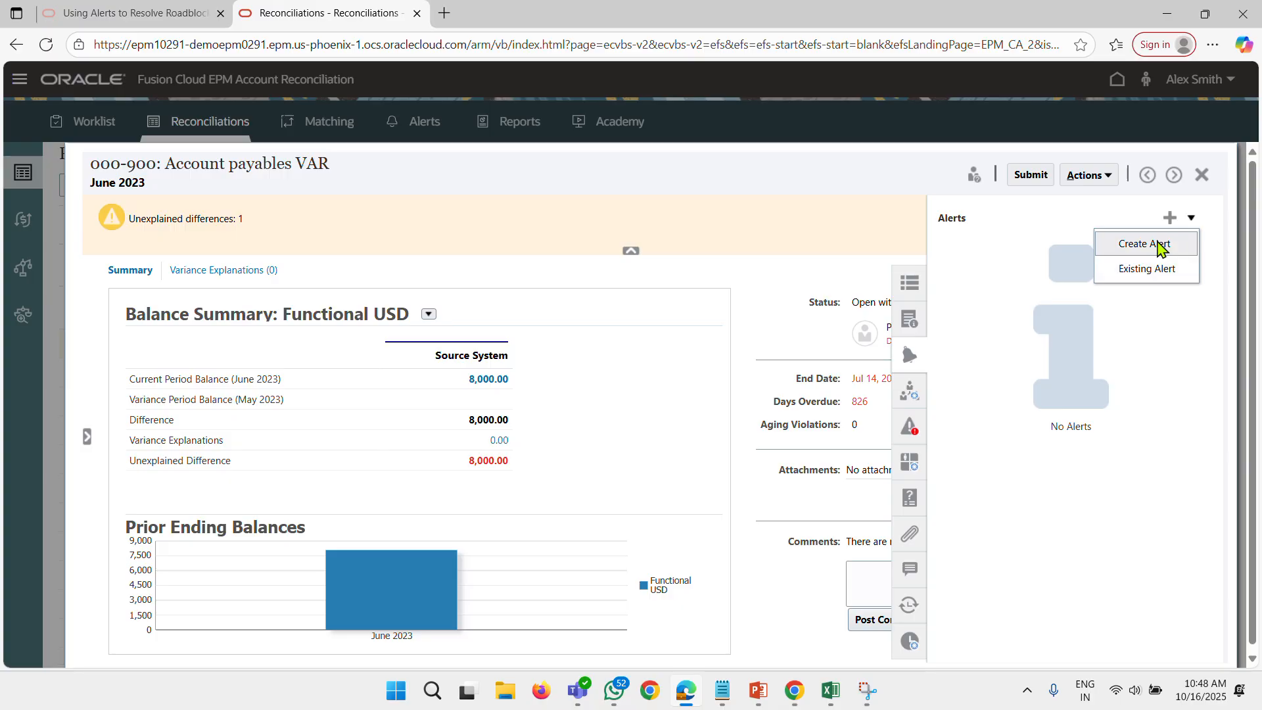
pyautogui.click(1157, 245)
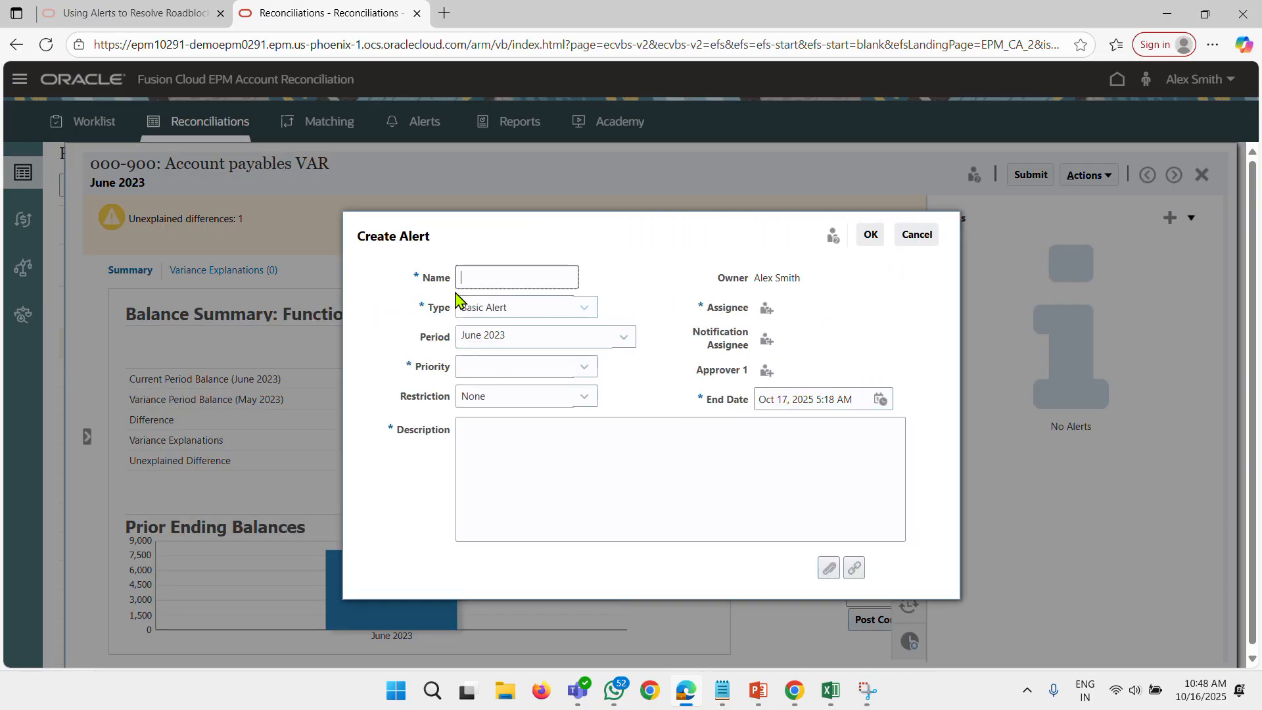
# Set the new alert's type to Missing Supporting Document Alert, name it "Missing DOC" and give it High priority.
pyautogui.click(523, 307)
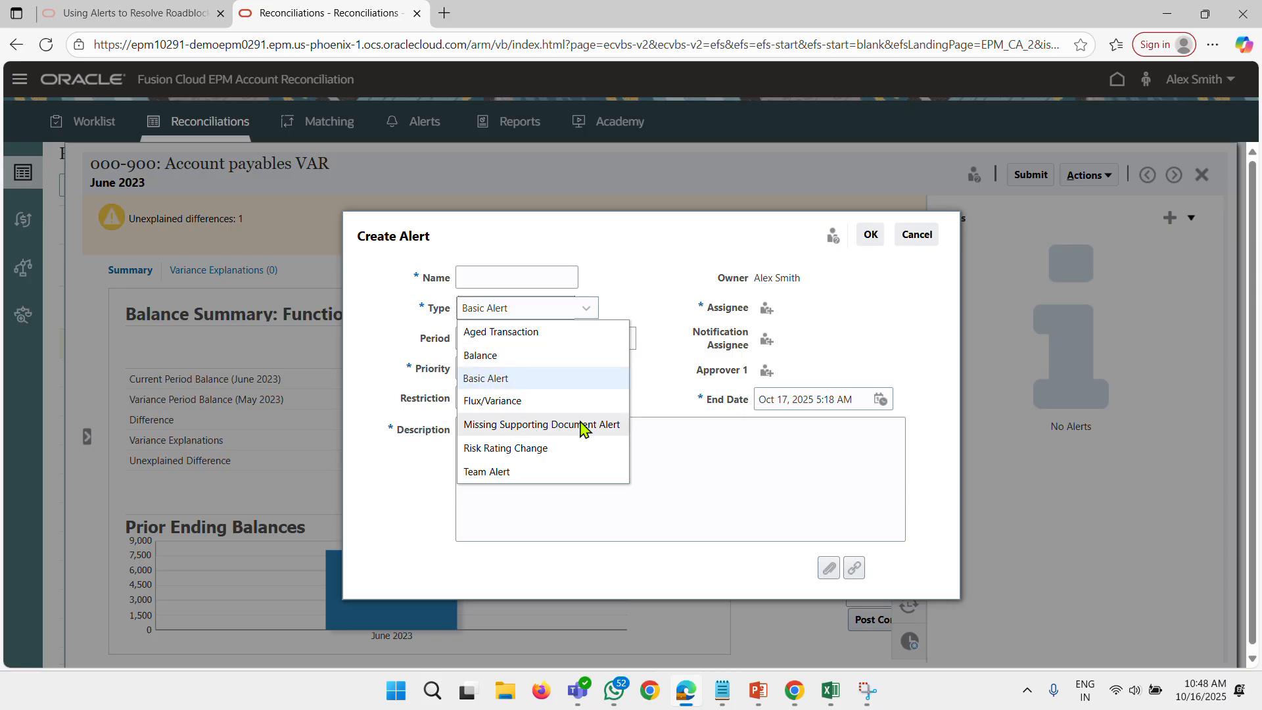
pyautogui.click(540, 423)
pyautogui.click(517, 254)
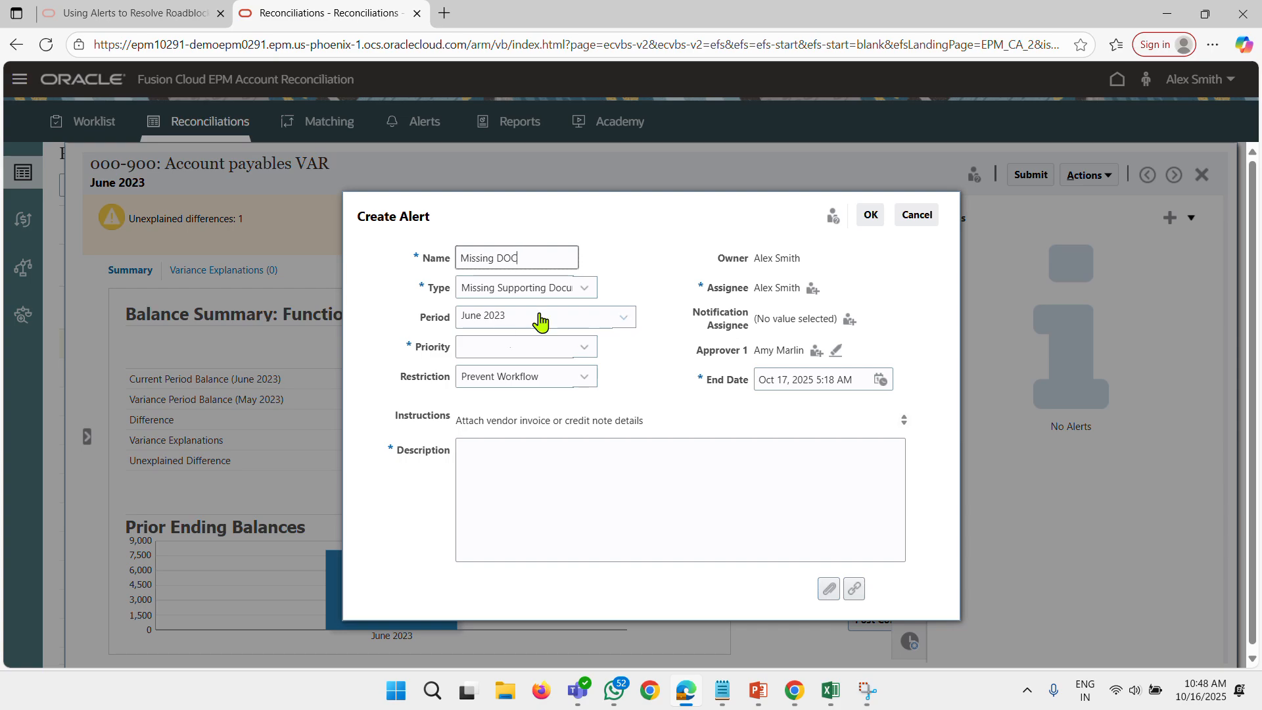
pyautogui.click(491, 354)
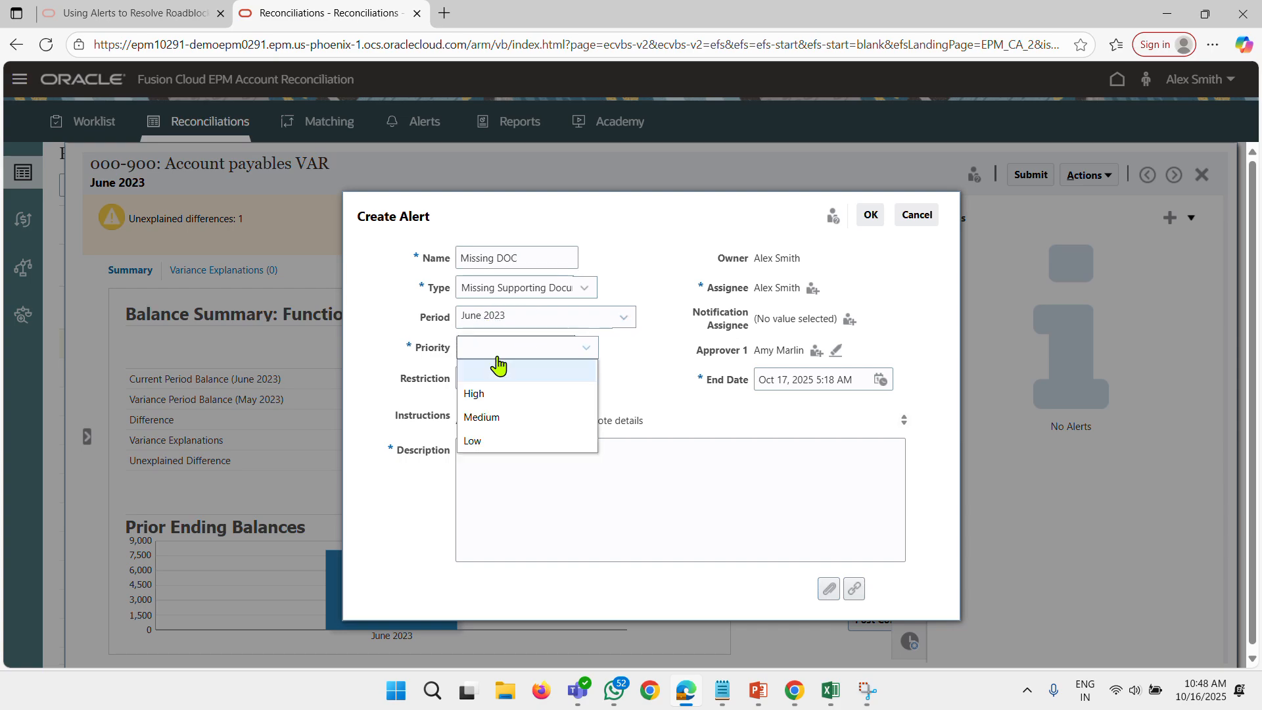
pyautogui.click(536, 394)
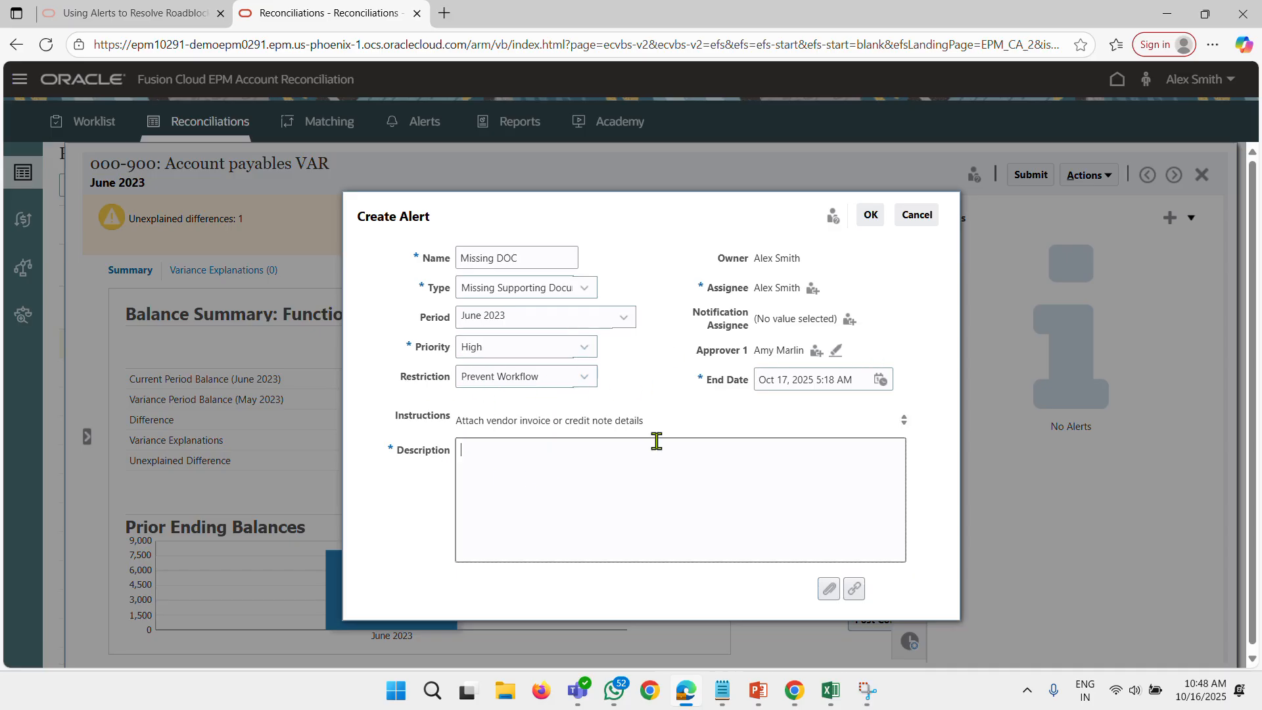
# Copy the instruction text "Attach vendor invoice or credit note details" into the alert's description and create the alert.
pyautogui.moveTo(657, 420); pyautogui.dragTo(453, 434)
pyautogui.hotkey('ctrl', 'c')
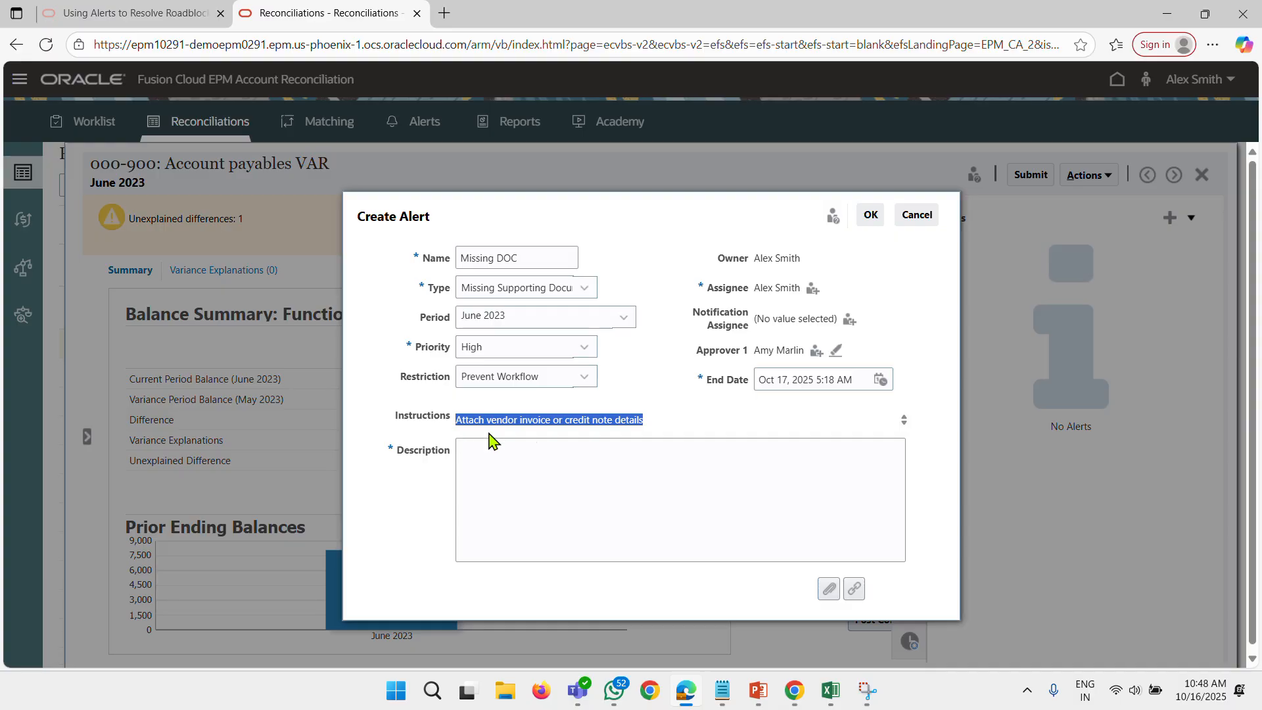
pyautogui.click(562, 459)
pyautogui.hotkey('ctrl', 'v')
pyautogui.click(869, 221)
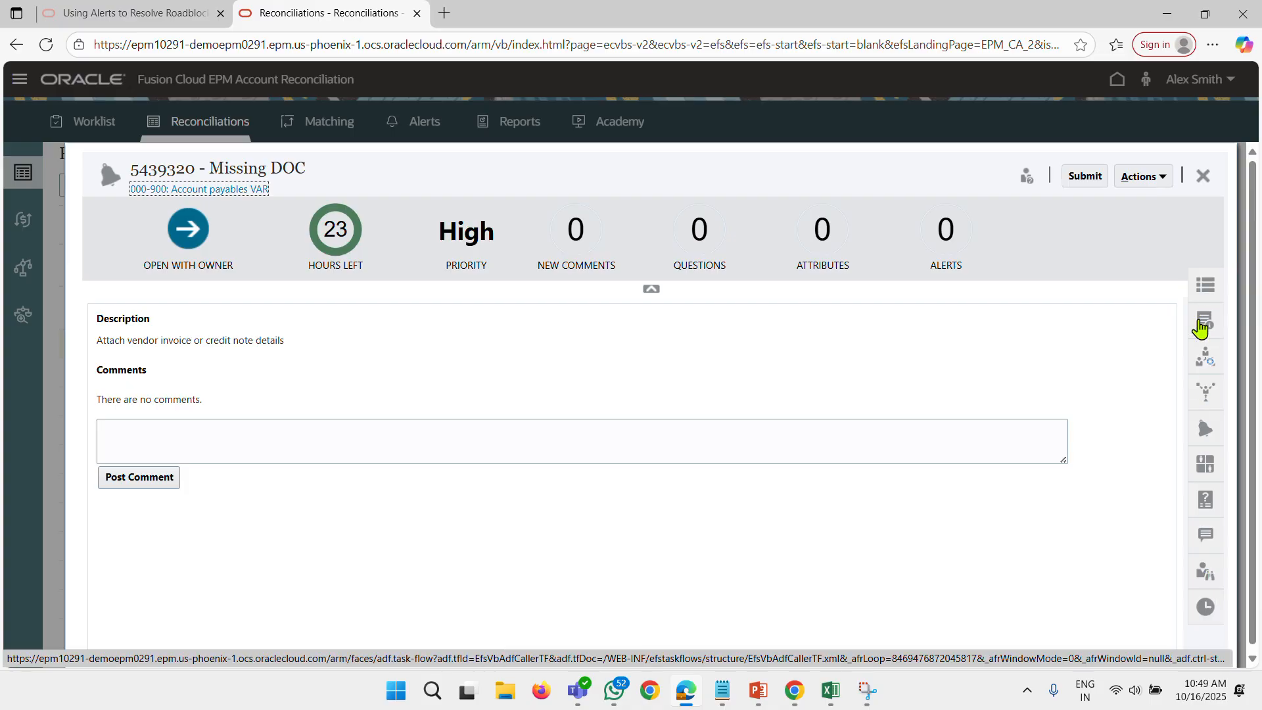
# Submit the Missing DOC alert to its approver, close it and show the reconciliation's alerts.
pyautogui.click(1083, 176)
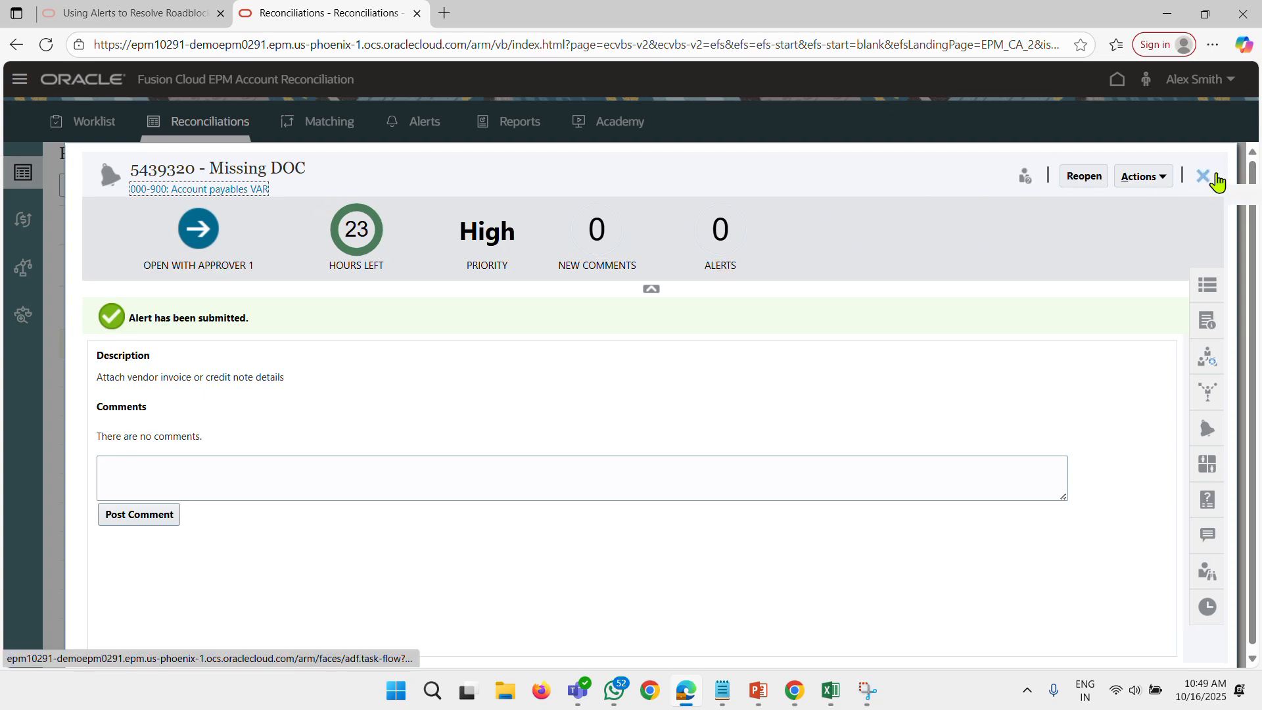
pyautogui.click(1215, 178)
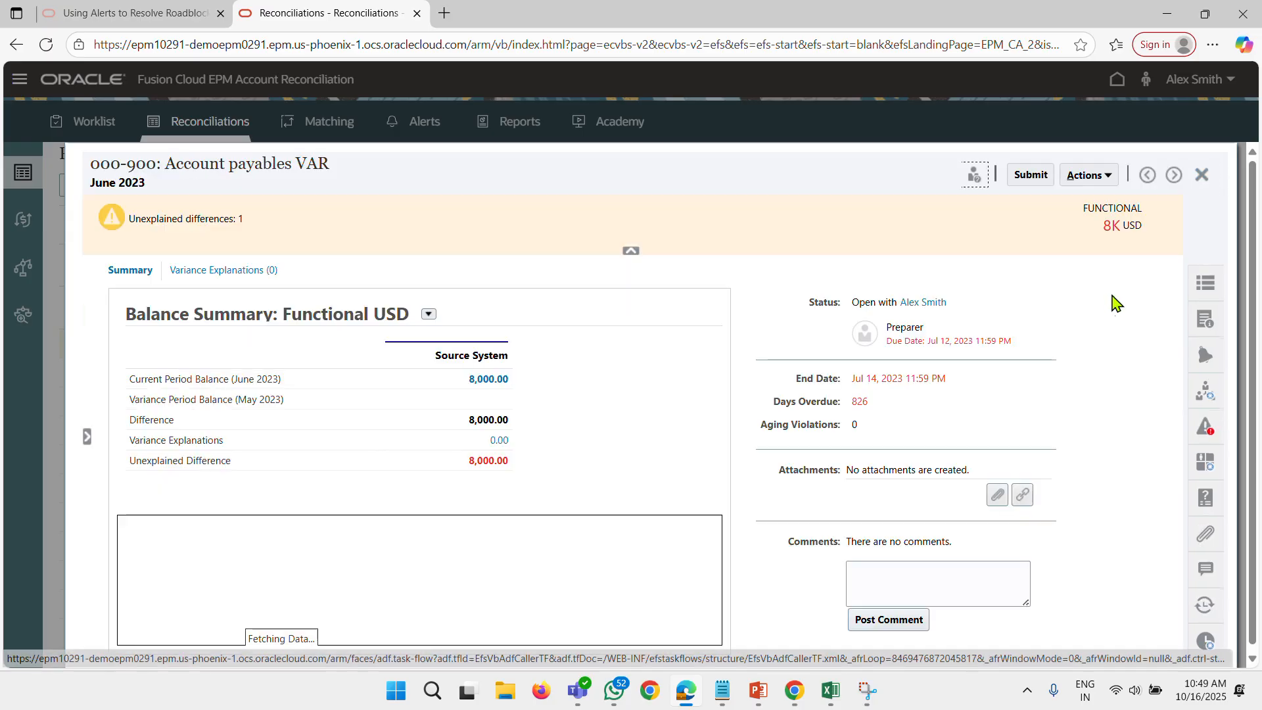
pyautogui.click(1204, 356)
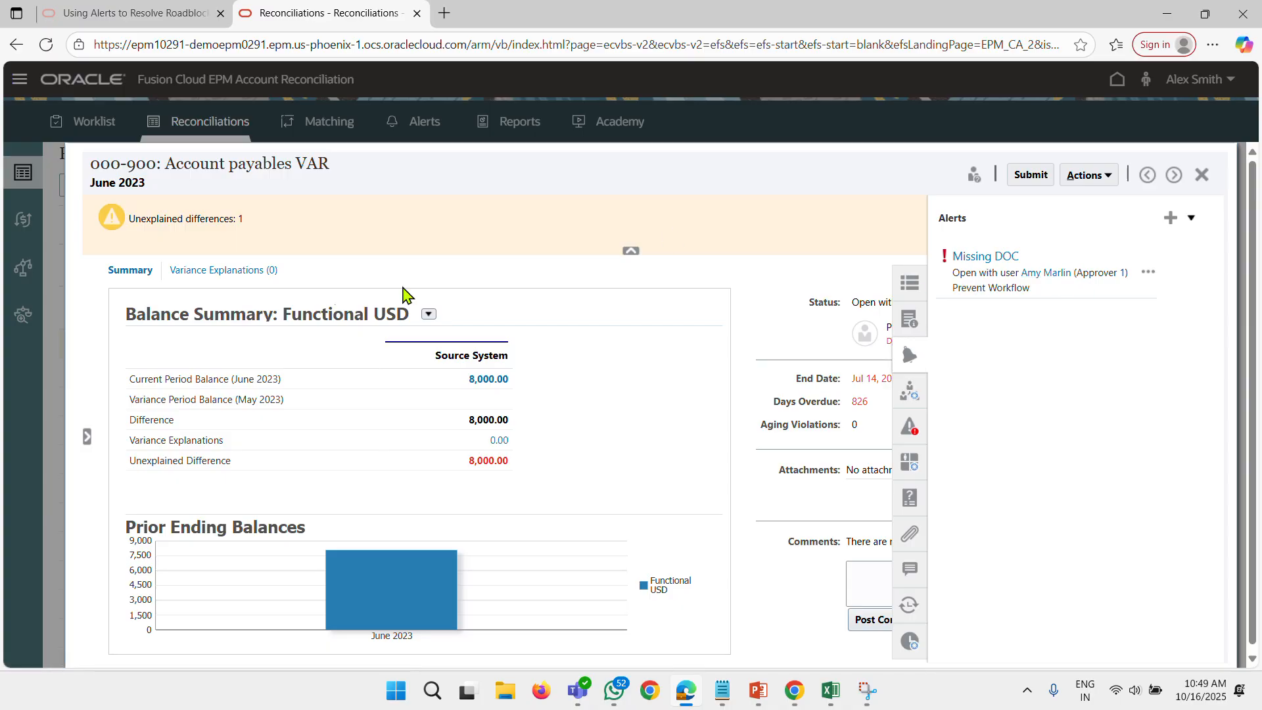
# Add and save a variance explanation with the short description "Change in VAR for AP" and an amount of 8000.
pyautogui.click(223, 270)
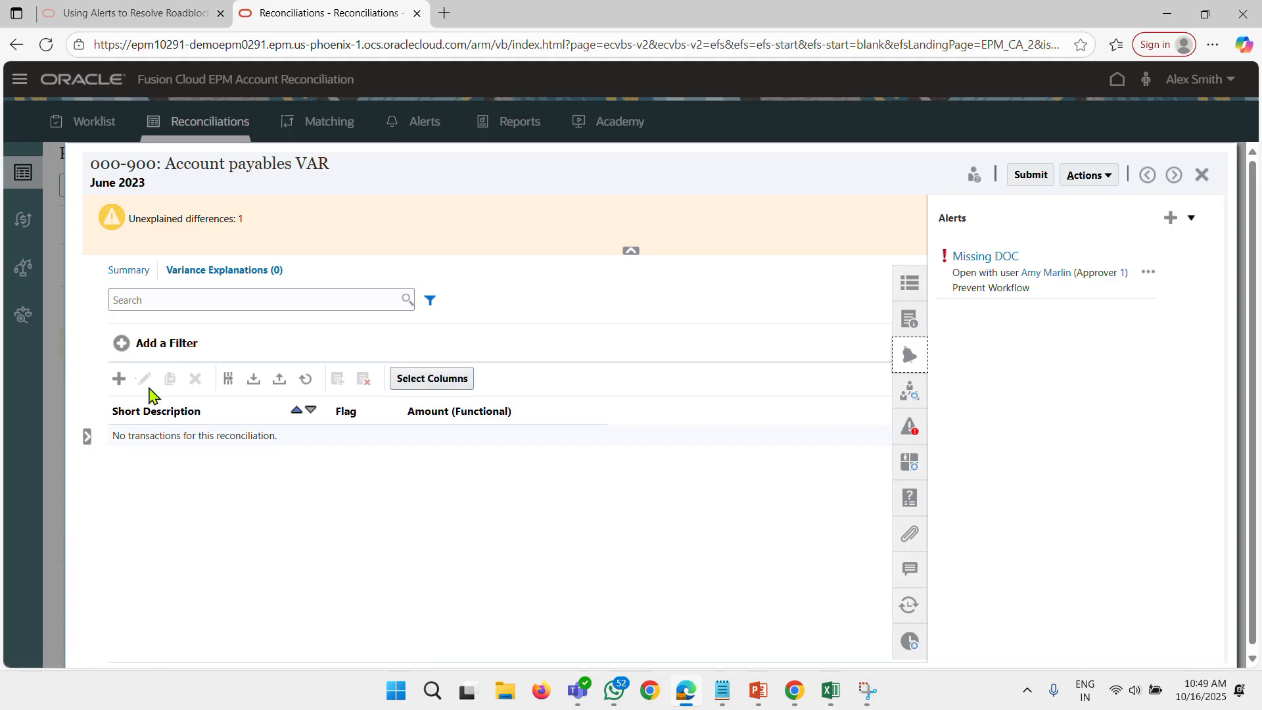
pyautogui.click(120, 379)
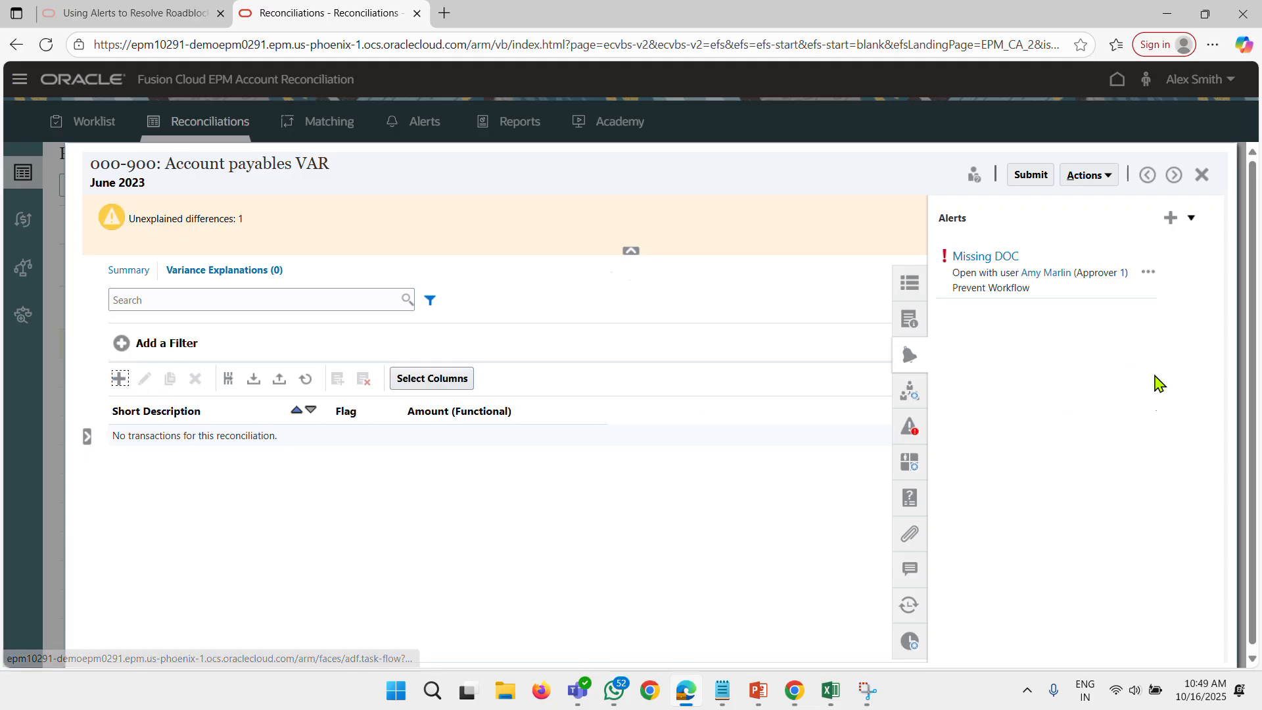
pyautogui.click(241, 352)
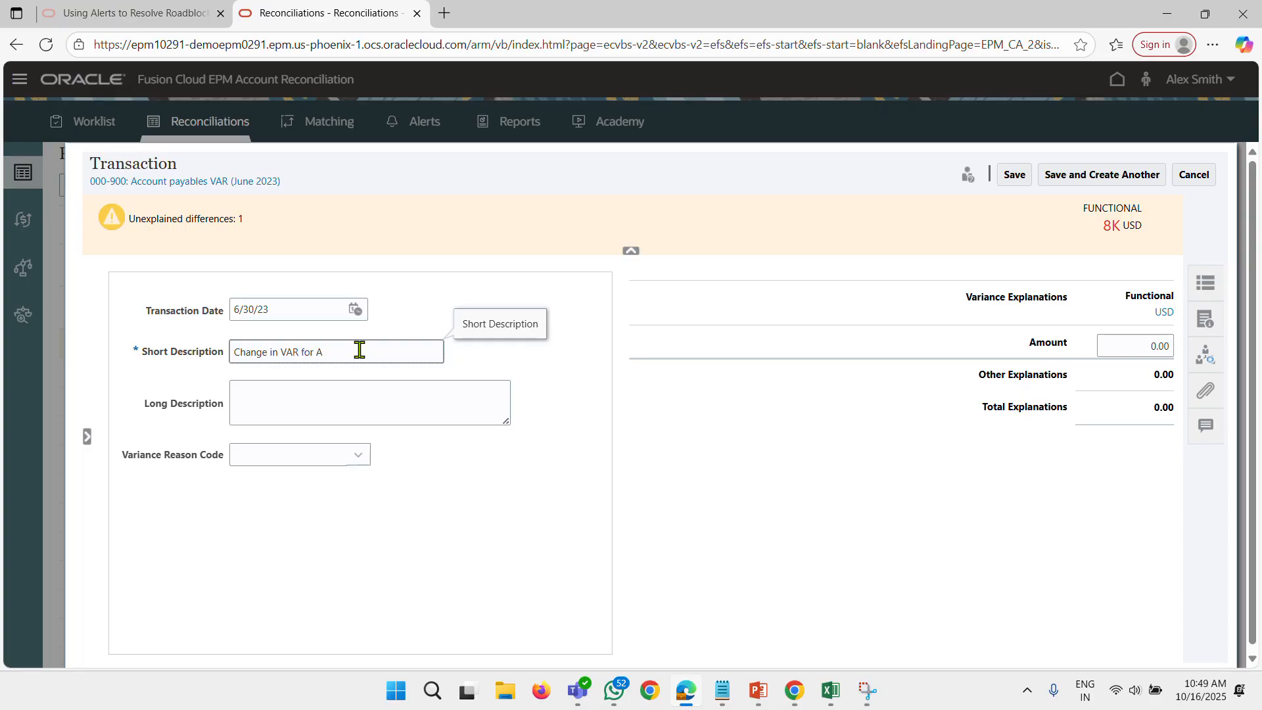
pyautogui.click(1131, 342)
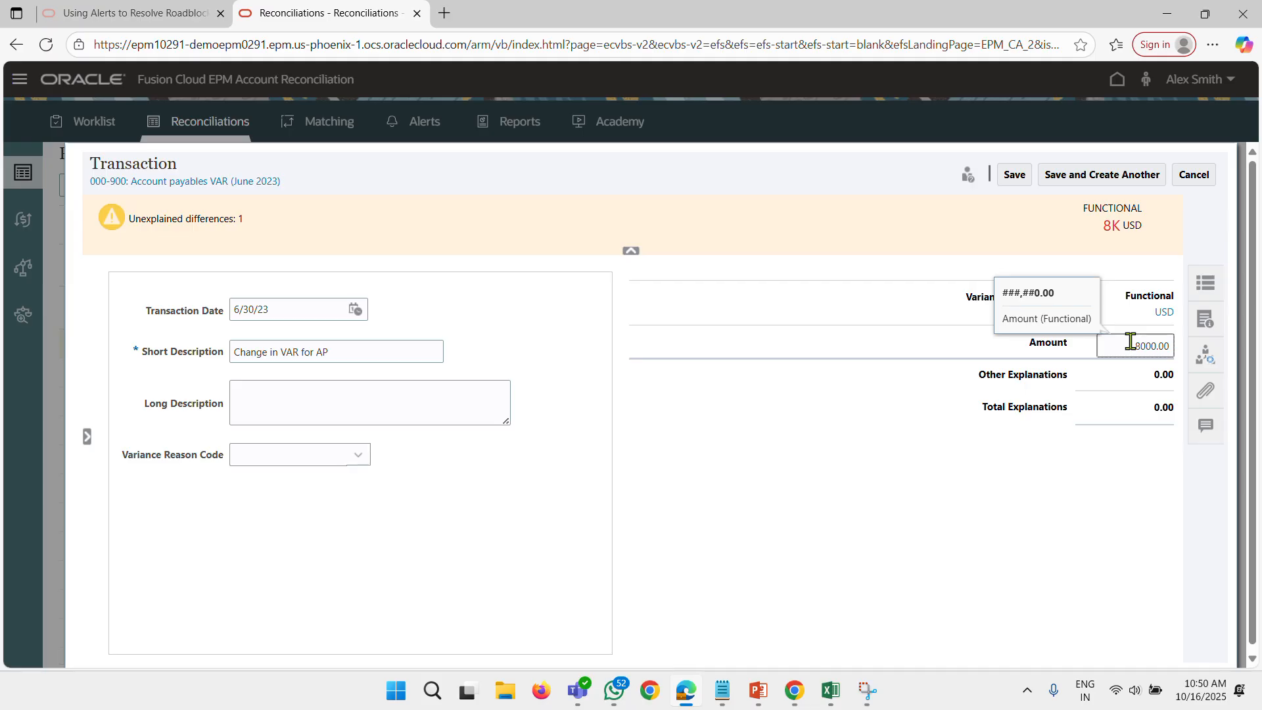
pyautogui.click(1014, 176)
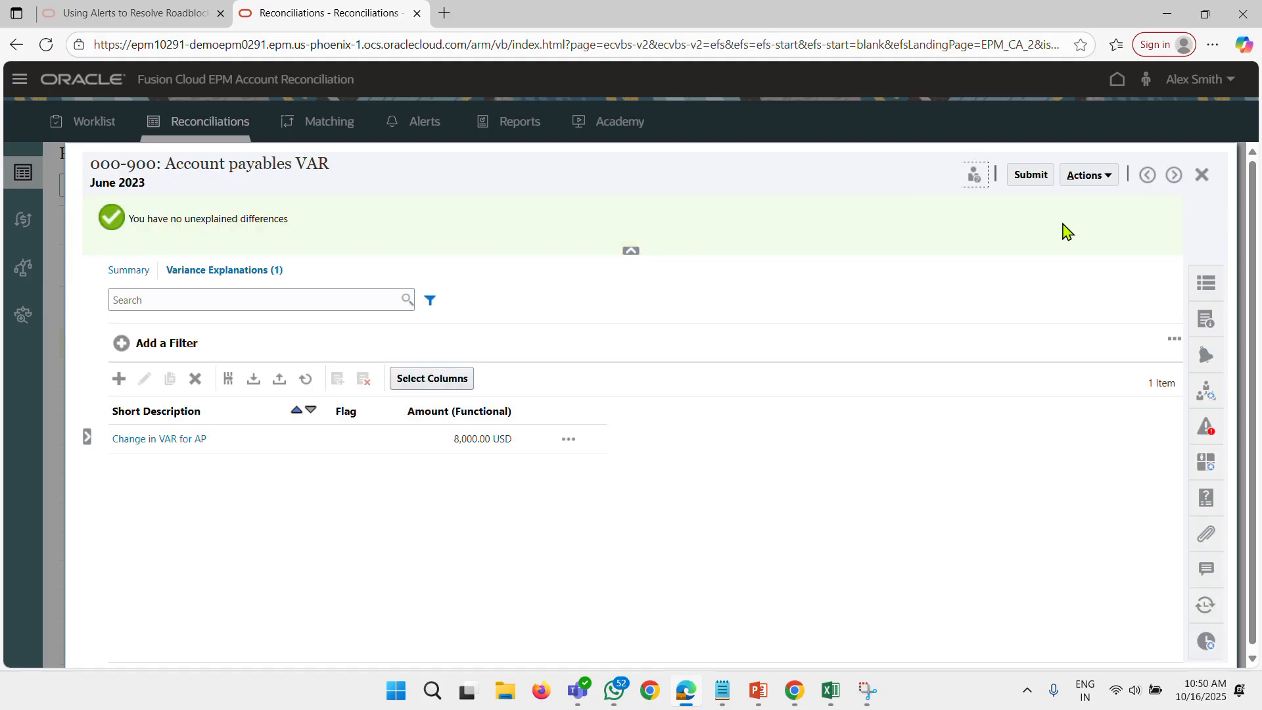
# Try to submit the June 2023 Account payables VAR reconciliation, check its attachments, and try submitting again.
pyautogui.click(1029, 176)
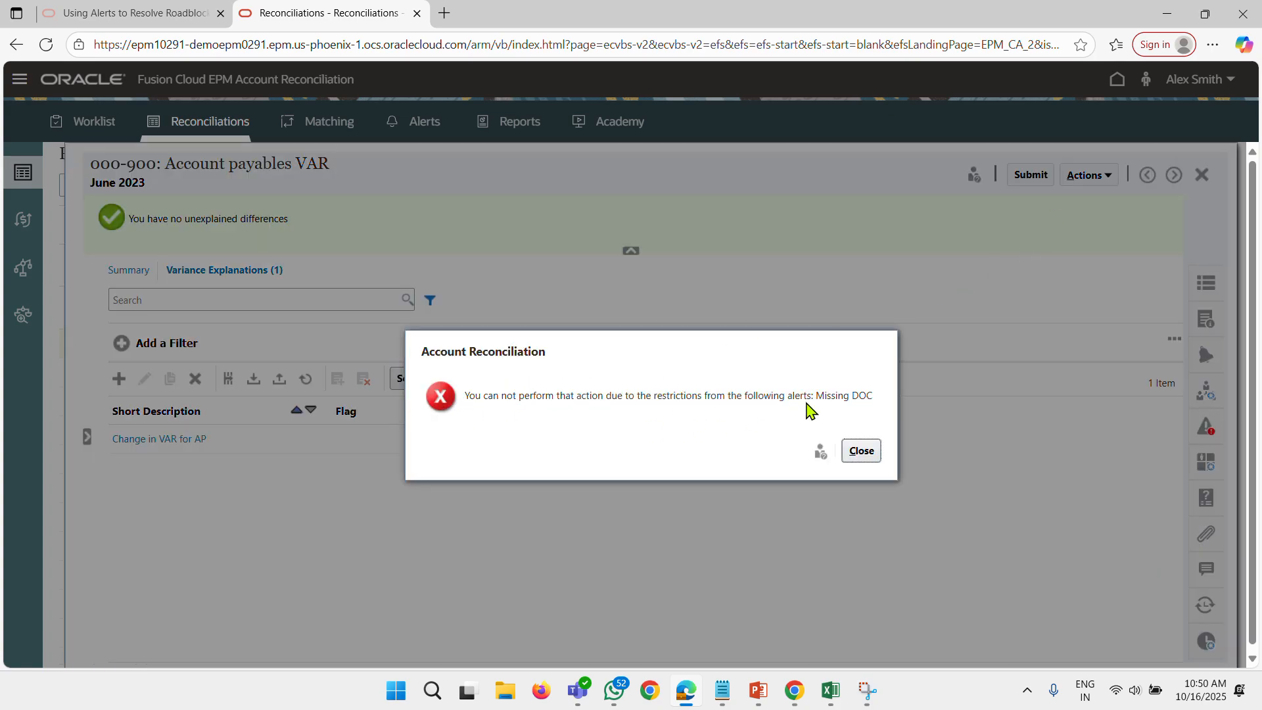
pyautogui.click(861, 452)
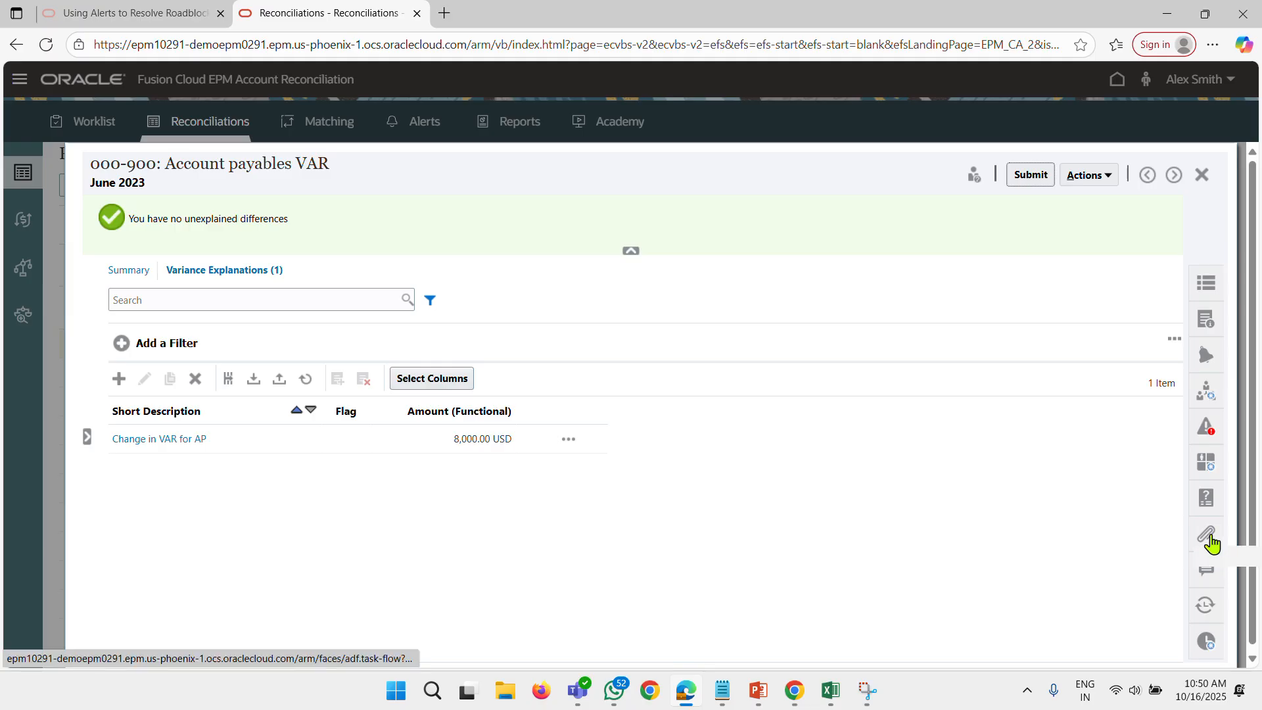
pyautogui.click(1207, 534)
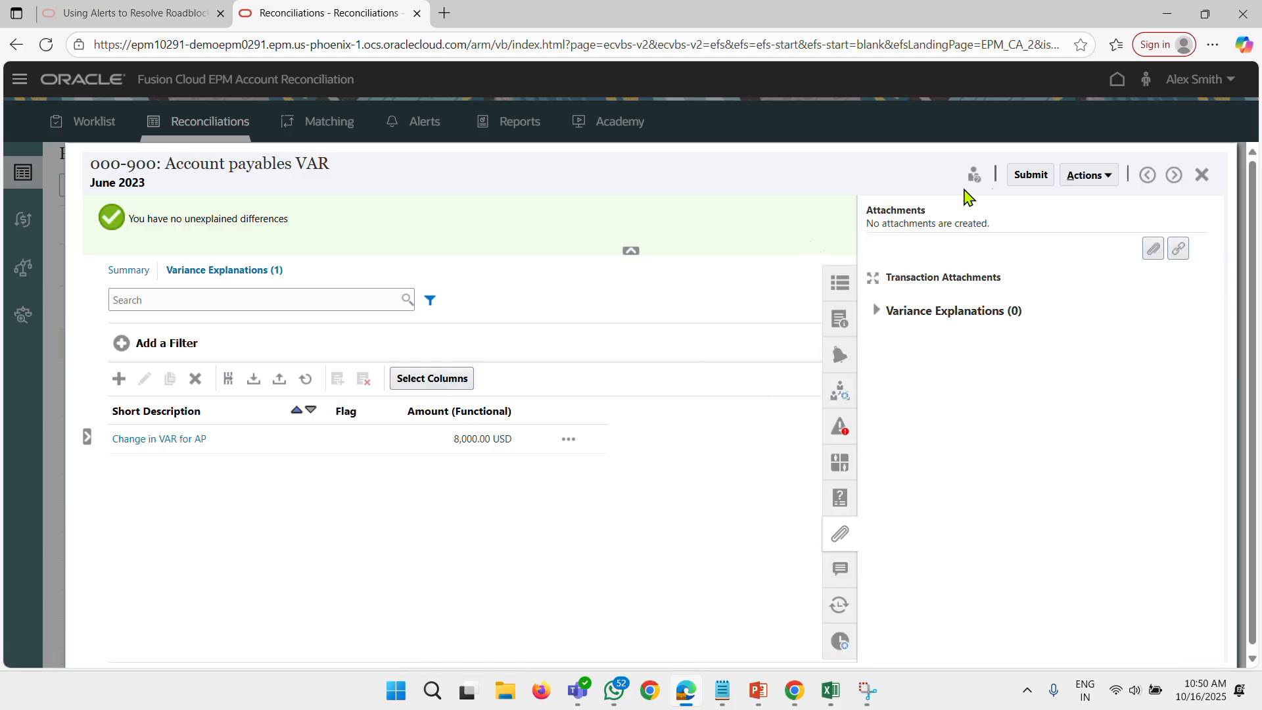
pyautogui.click(1031, 175)
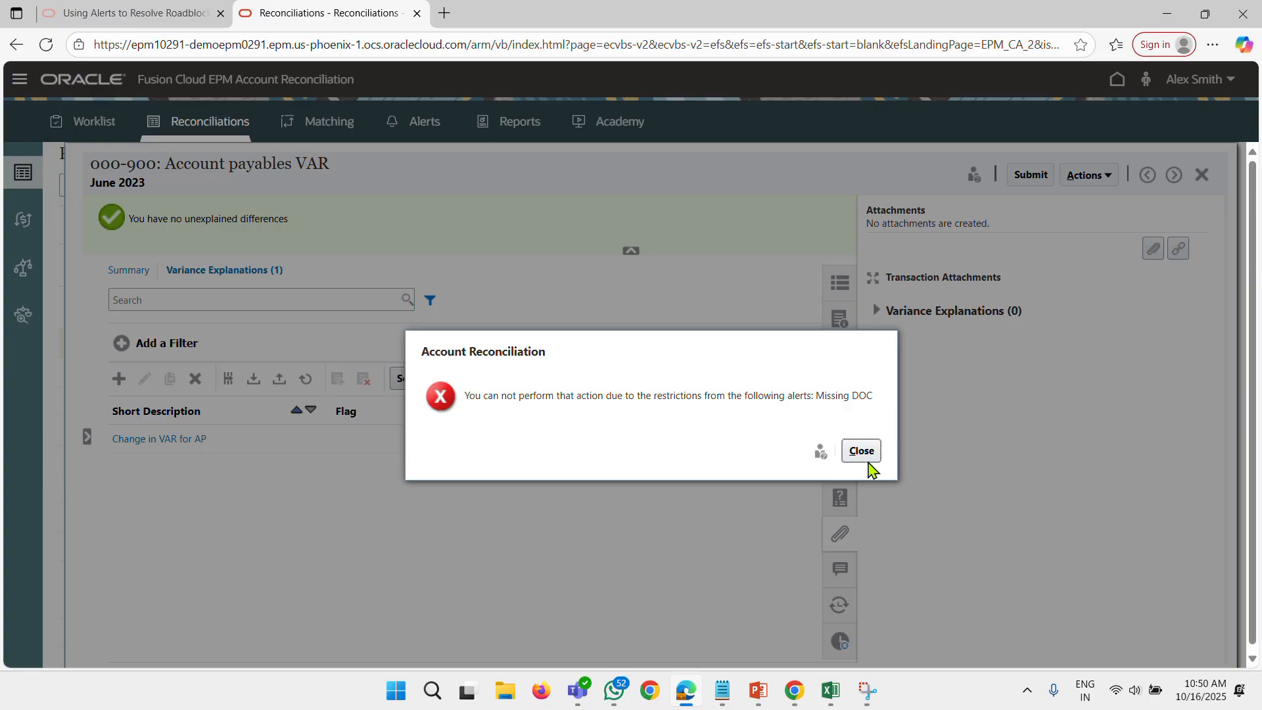
pyautogui.click(867, 452)
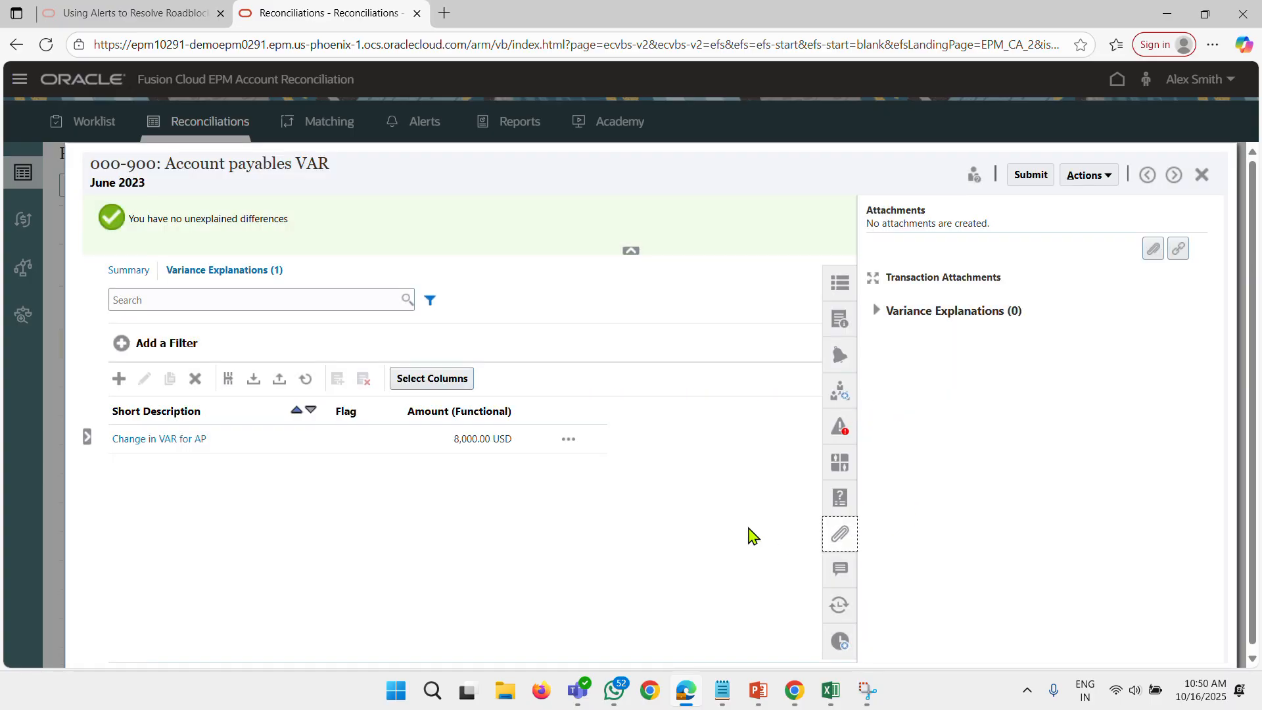
# Return to the reconciliation summary and attach Profiles (4).csv from the Downloads folder with Carry Forward enabled.
pyautogui.click(126, 271)
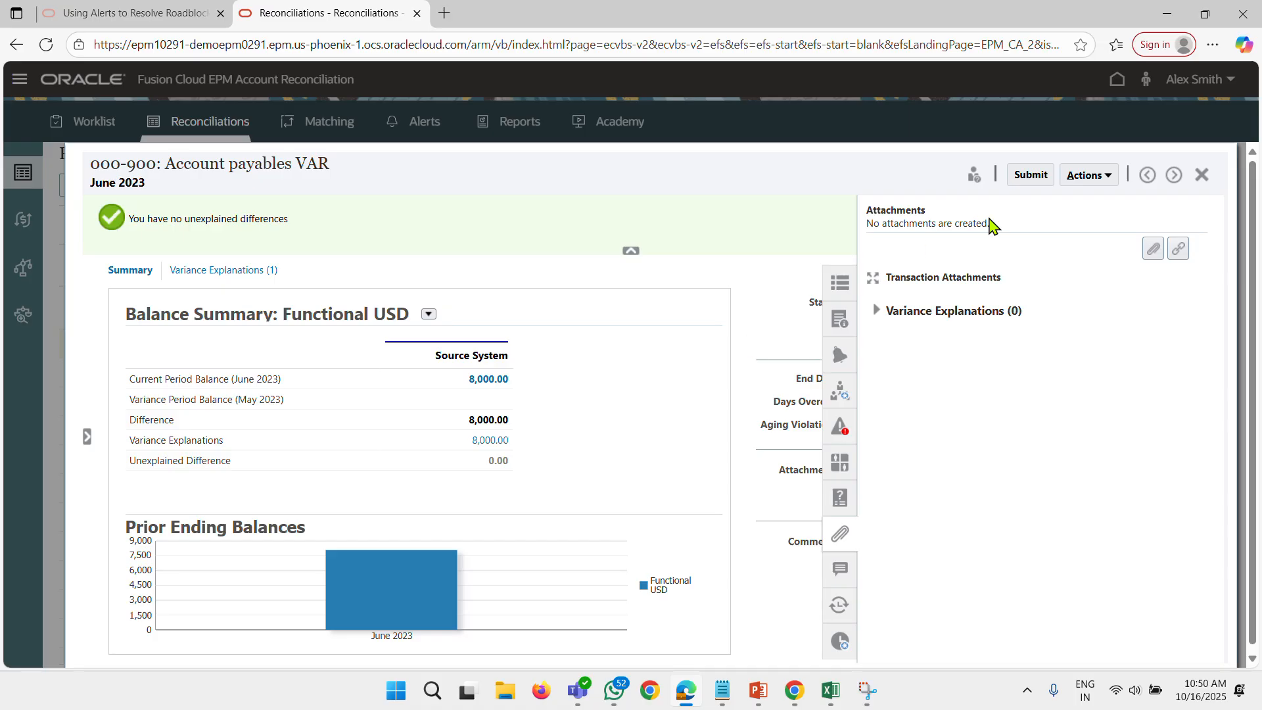
pyautogui.click(1152, 249)
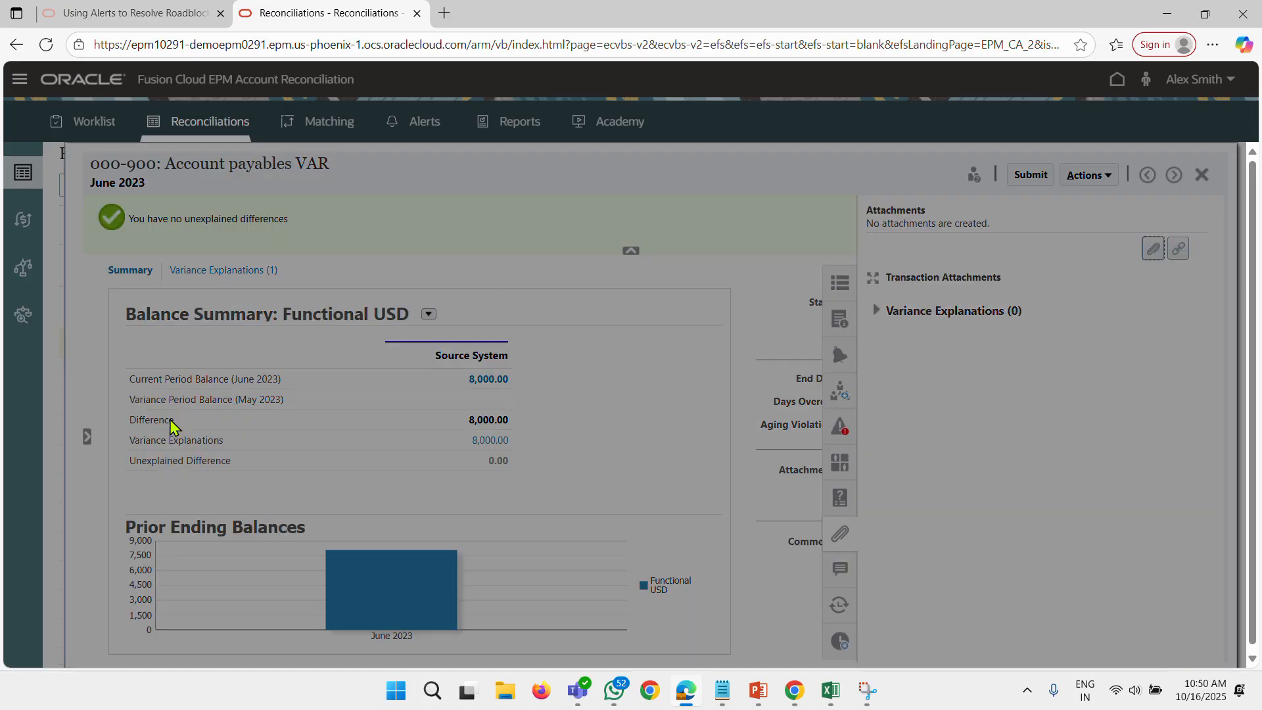
pyautogui.click(562, 436)
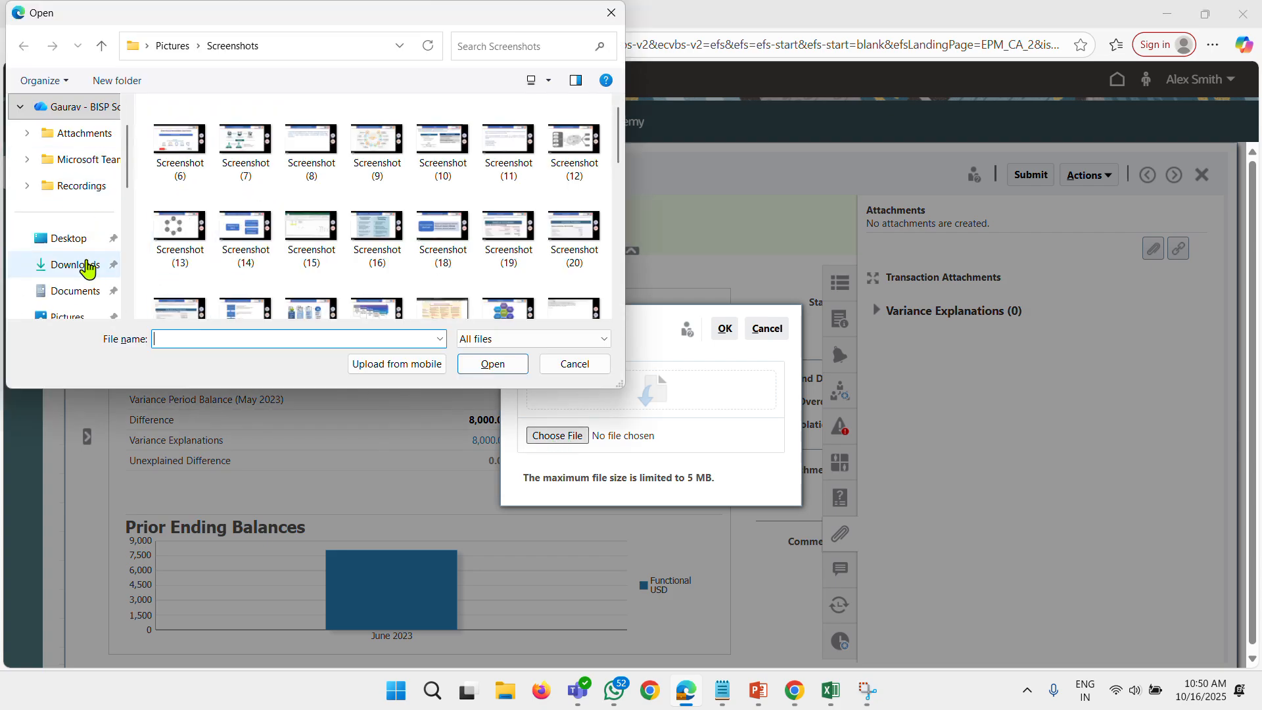
pyautogui.click(82, 264)
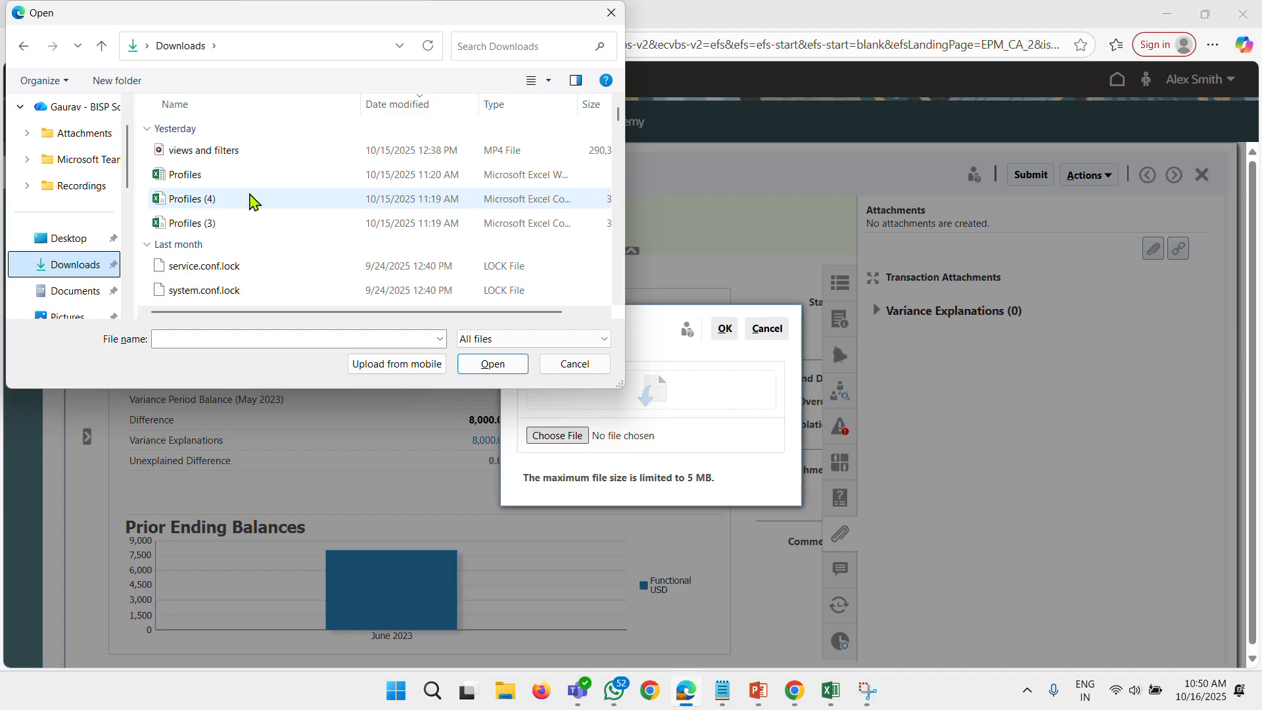
pyautogui.click(203, 200)
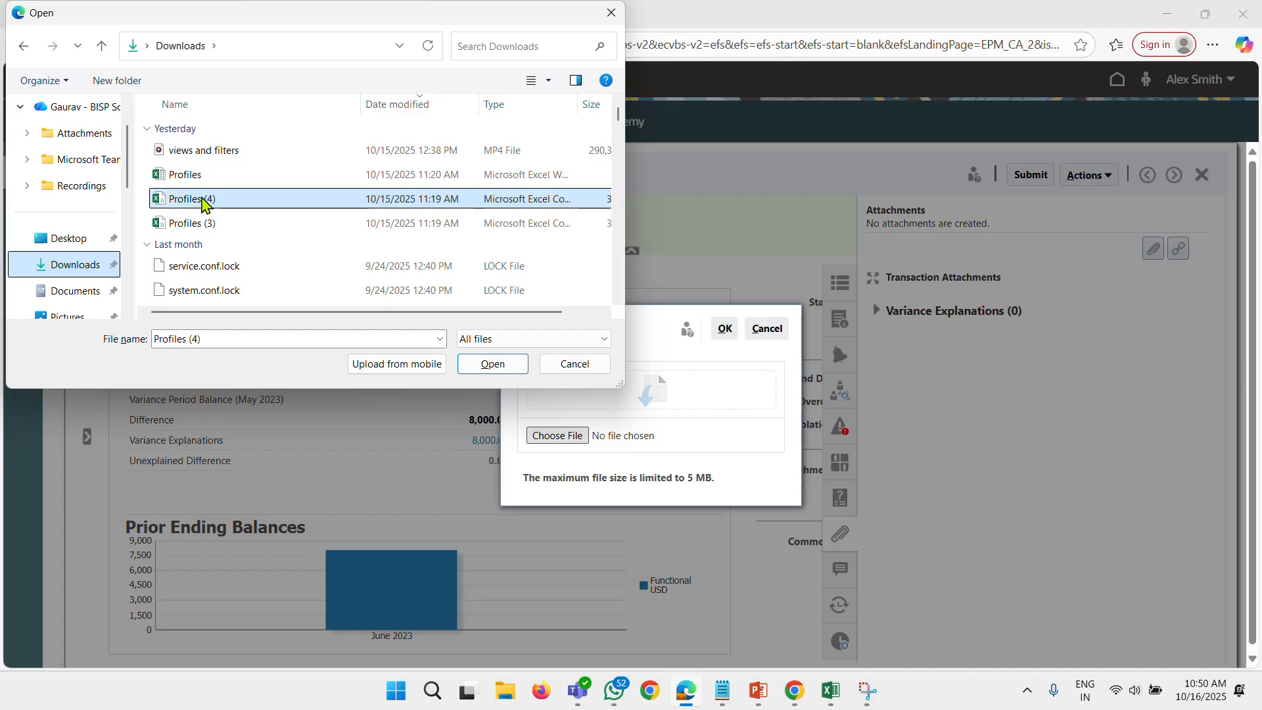
pyautogui.click(503, 368)
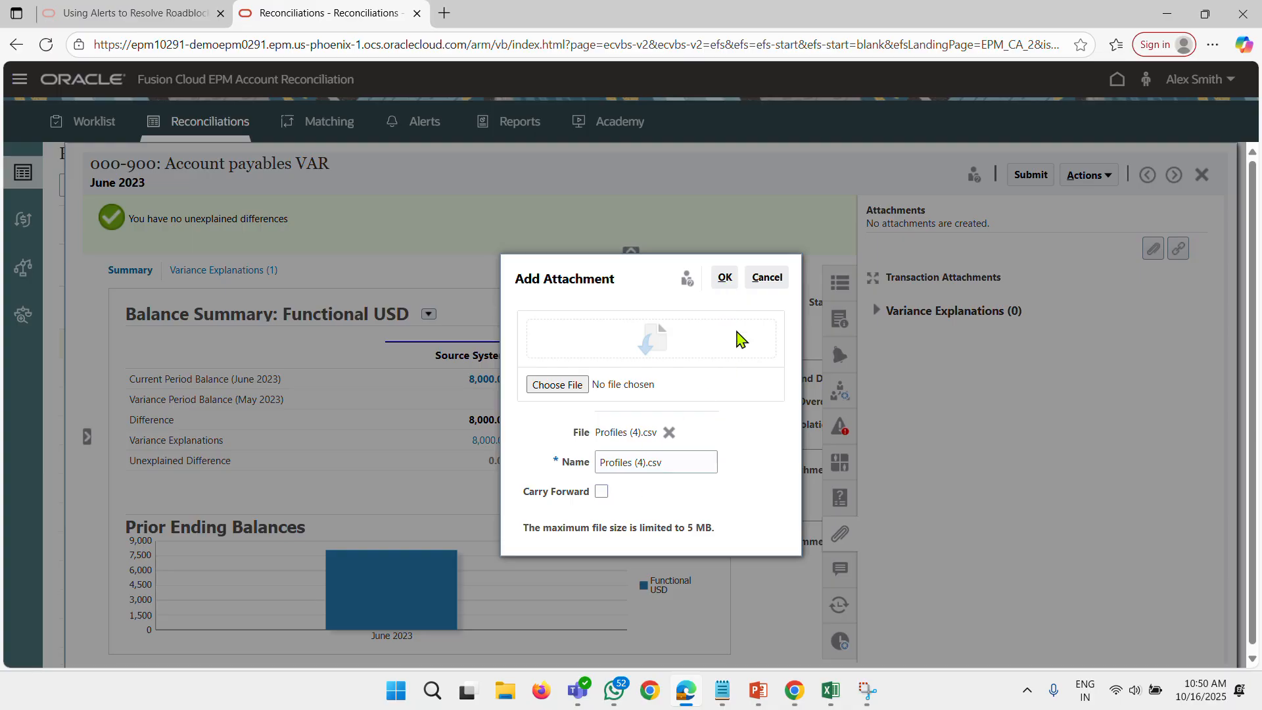
pyautogui.click(601, 491)
pyautogui.click(724, 277)
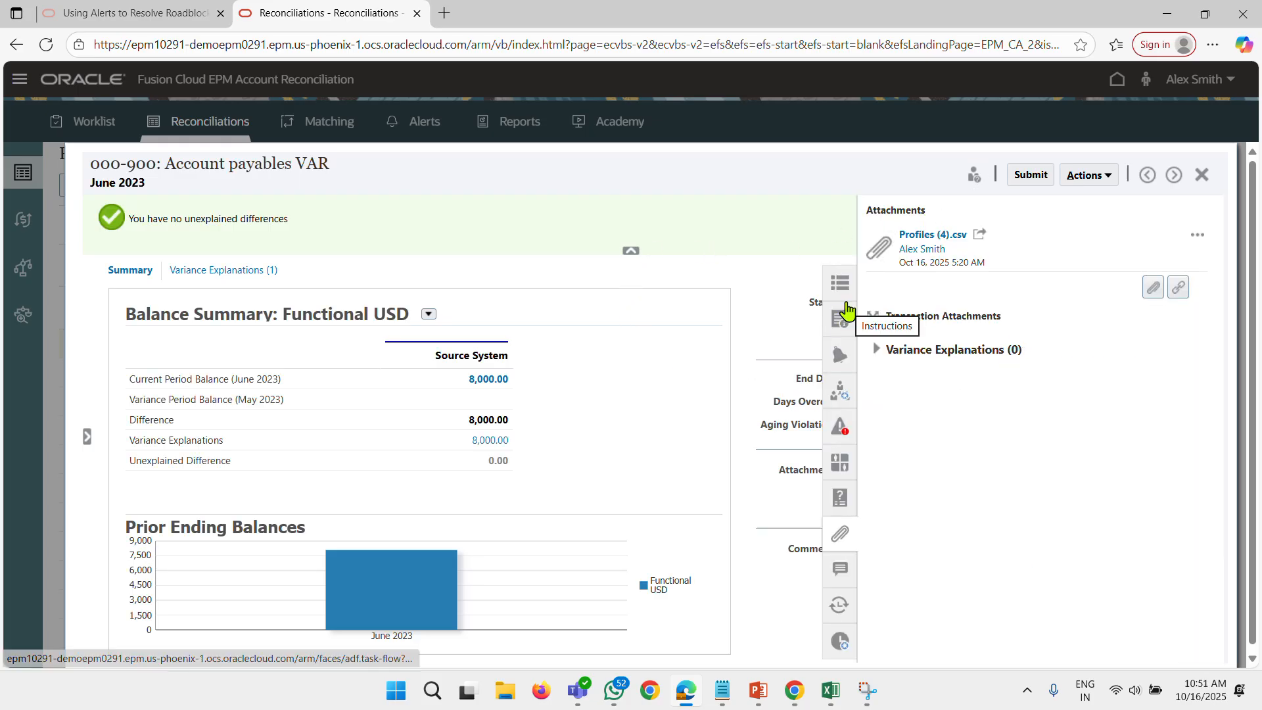
# Show the Account payables VAR reconciliation's alerts and open the Missing DOC alert.
pyautogui.click(839, 357)
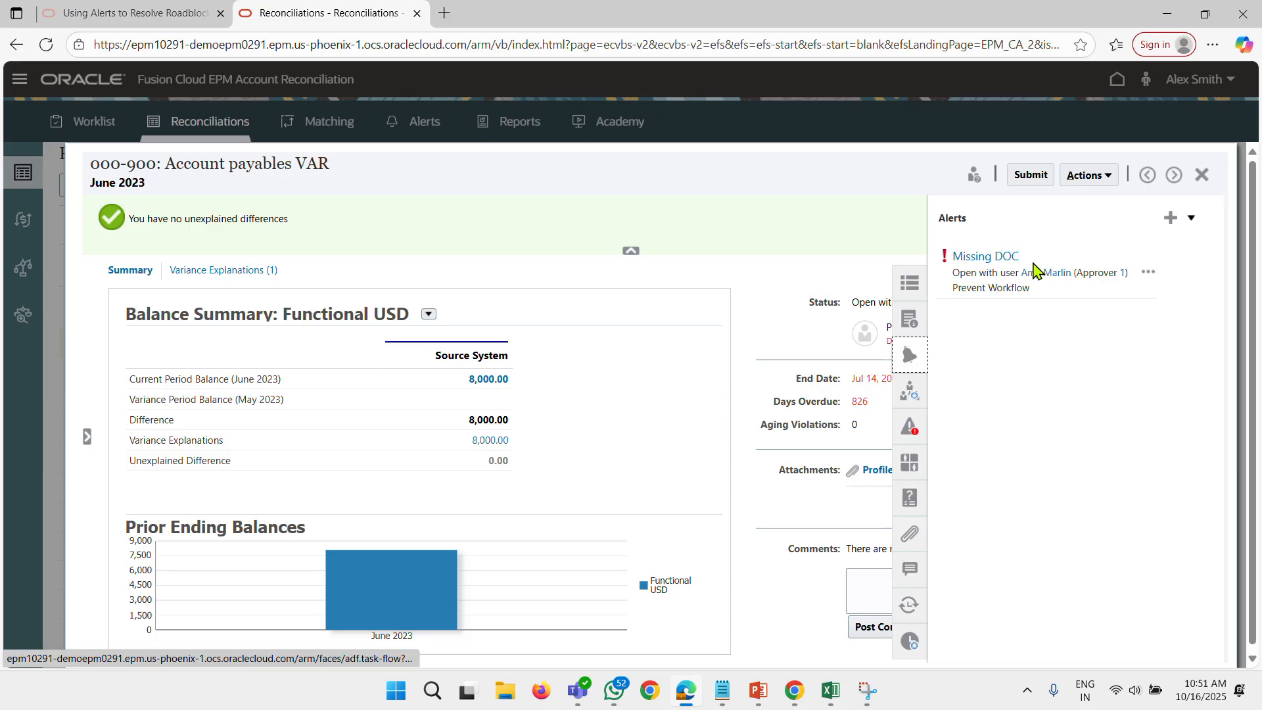
pyautogui.click(1148, 273)
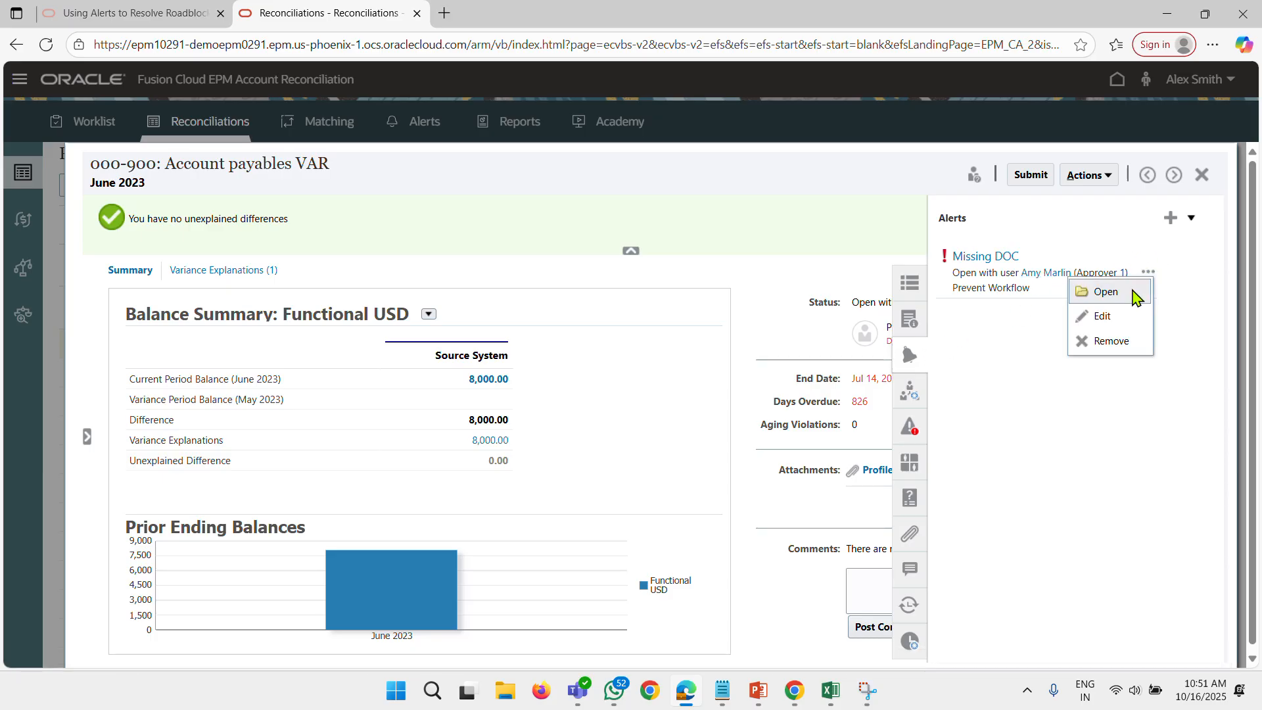
pyautogui.click(1135, 296)
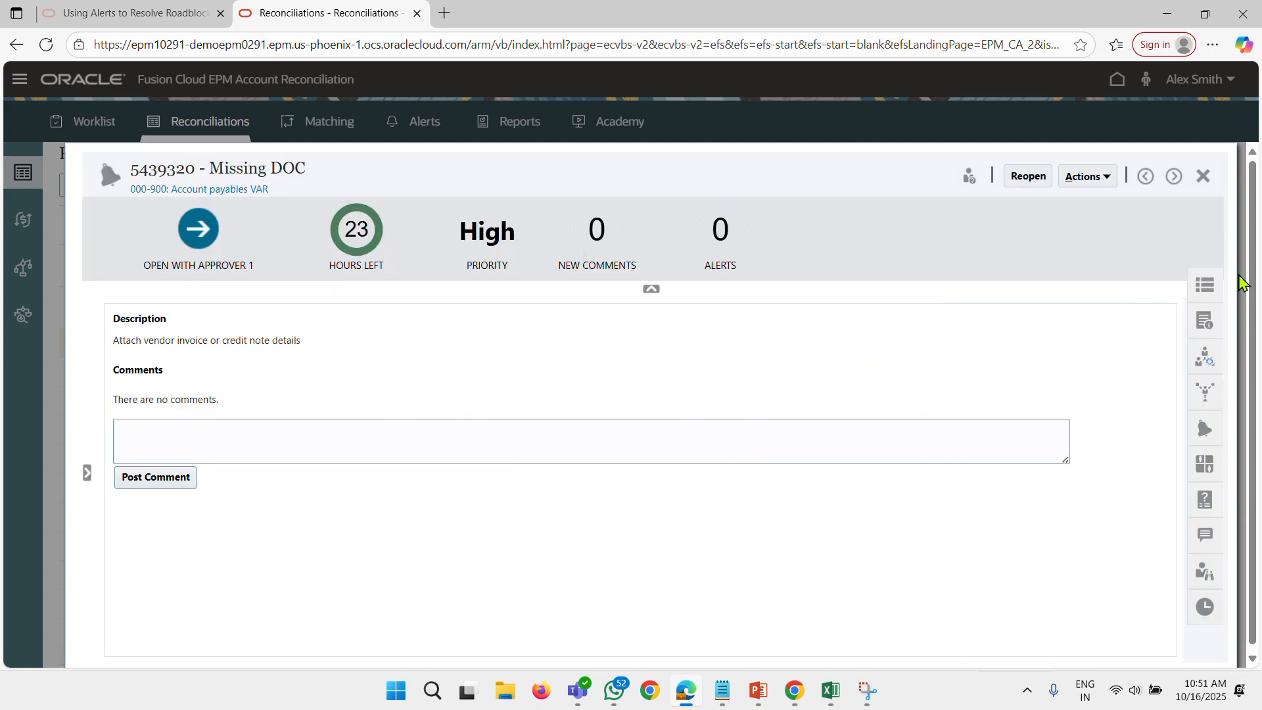
# Review the Missing DOC alert's properties, instructions, workflow, associated objects, alerts, questions, comments and history, and close the alert.
pyautogui.click(1204, 285)
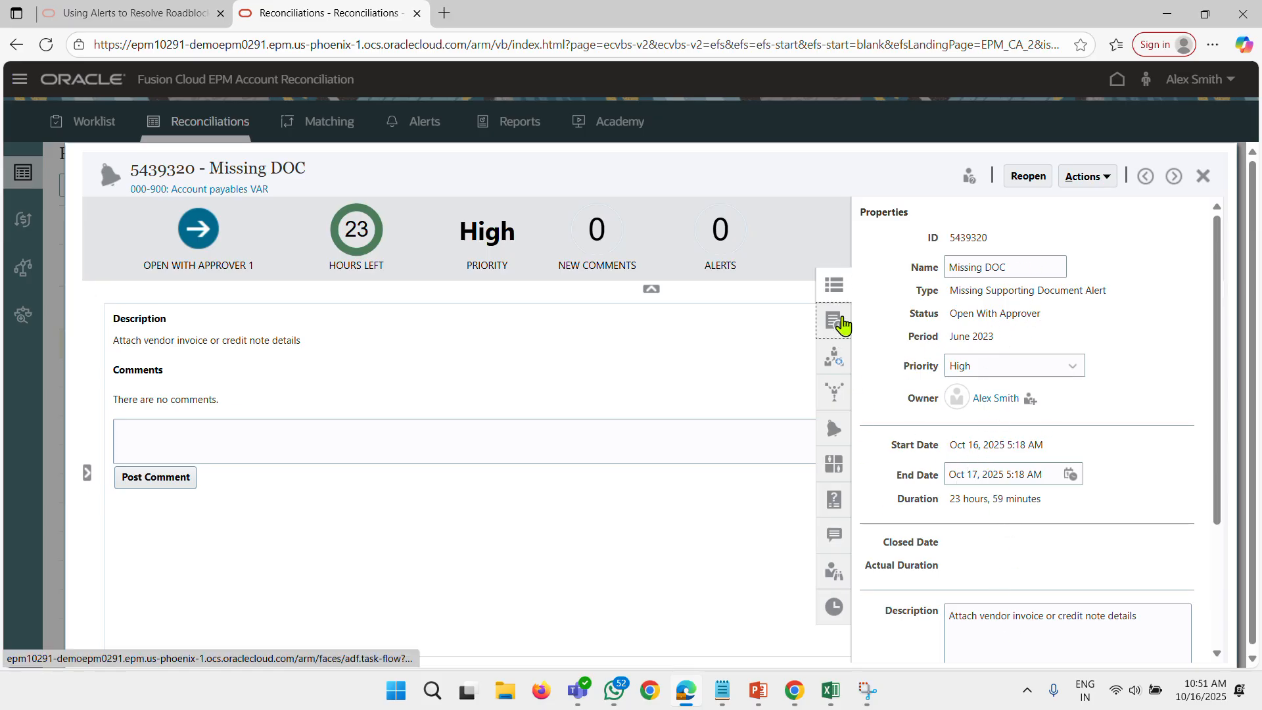
pyautogui.click(835, 324)
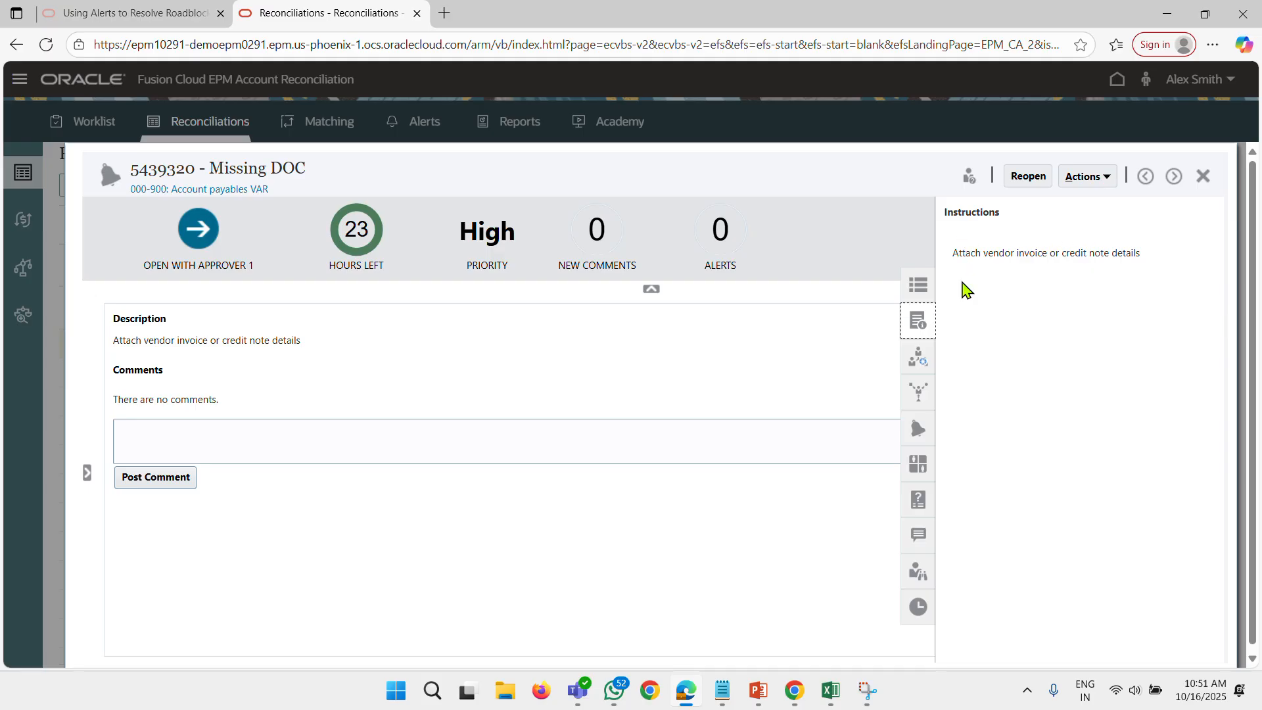
pyautogui.click(938, 364)
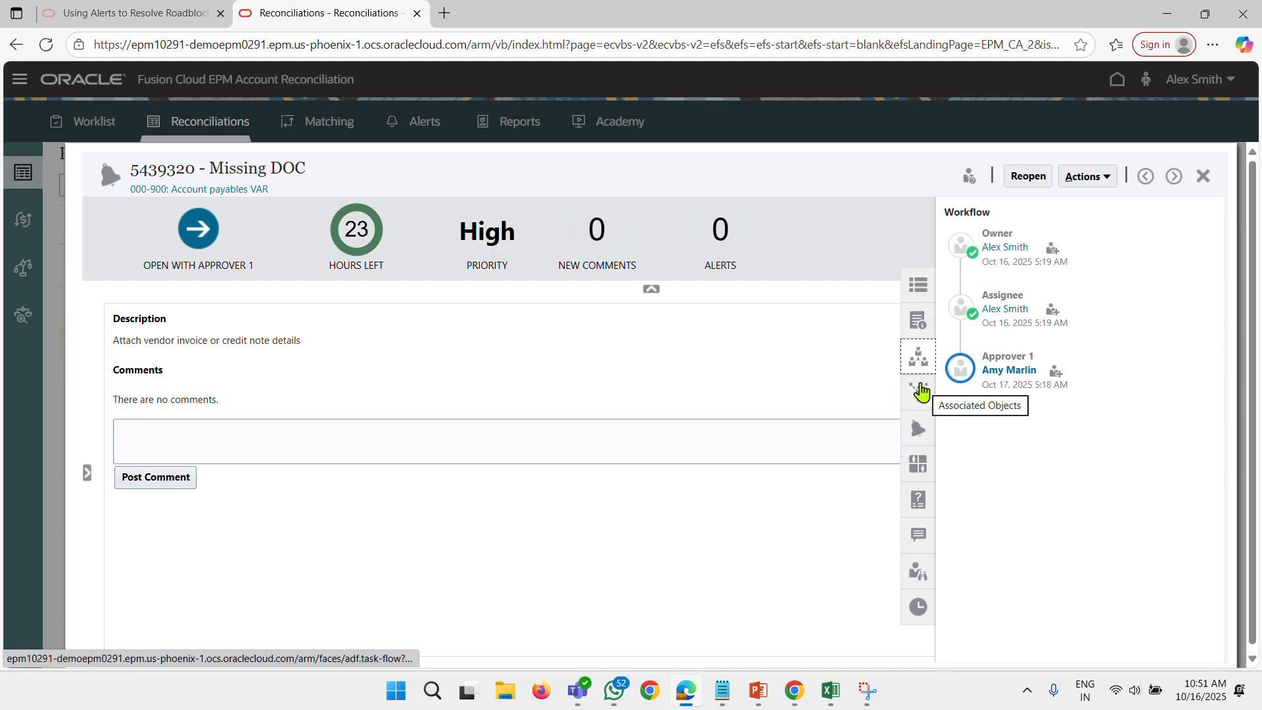
pyautogui.click(920, 393)
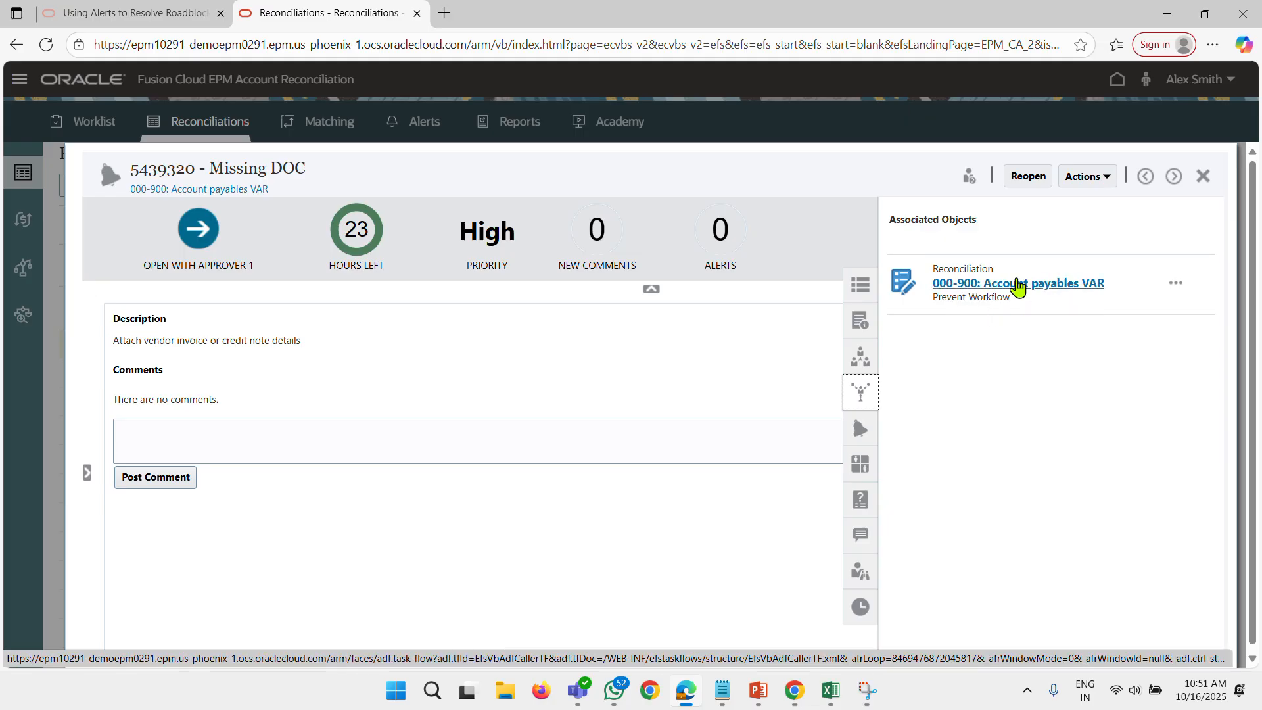
pyautogui.click(863, 424)
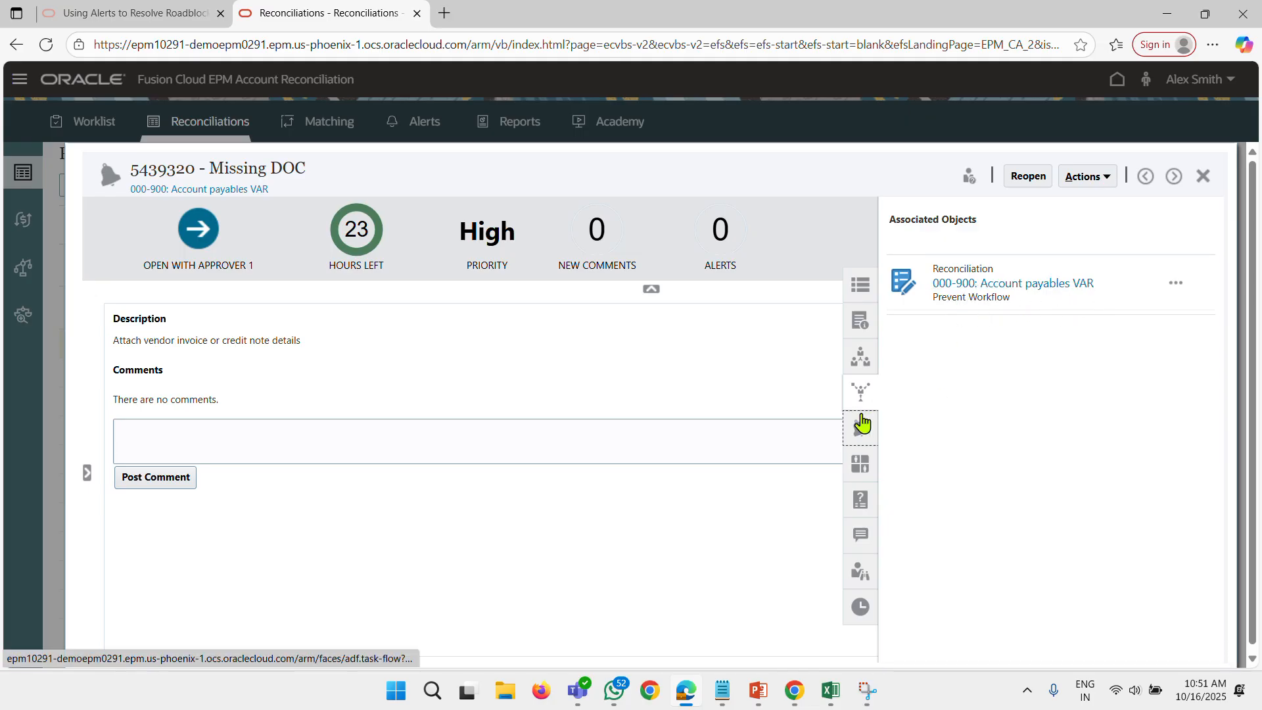
pyautogui.click(921, 472)
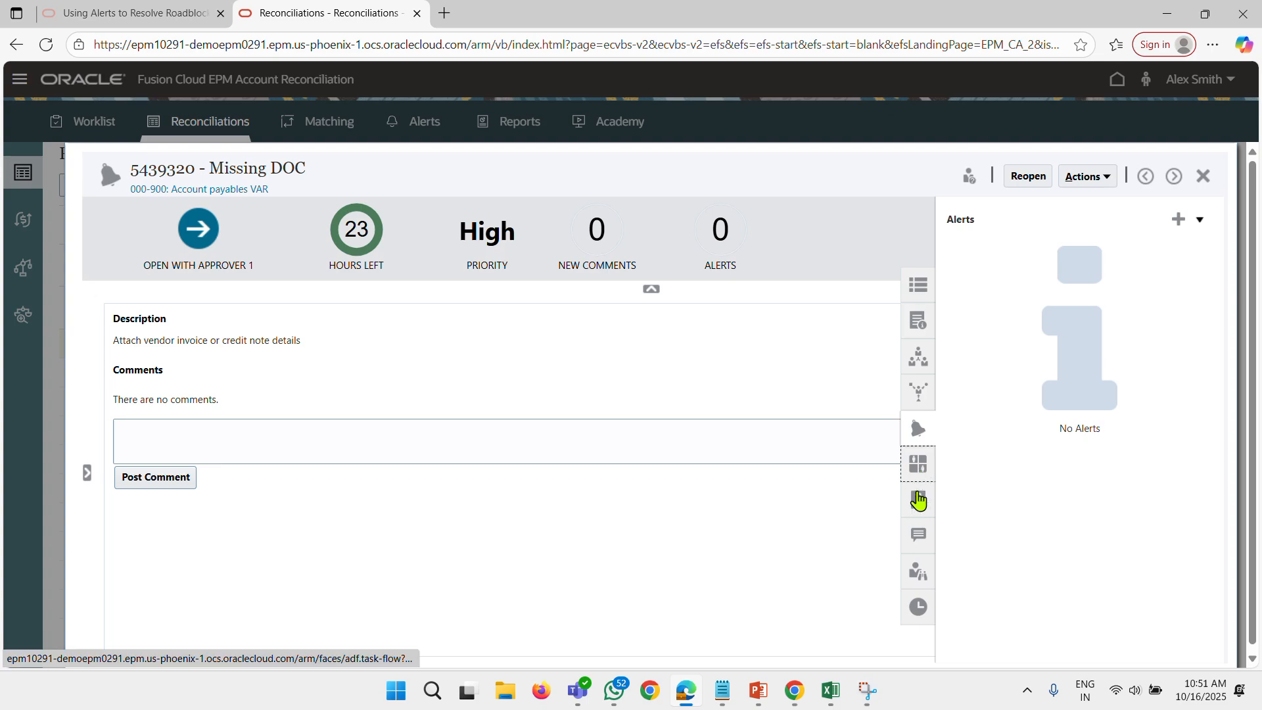
pyautogui.click(917, 505)
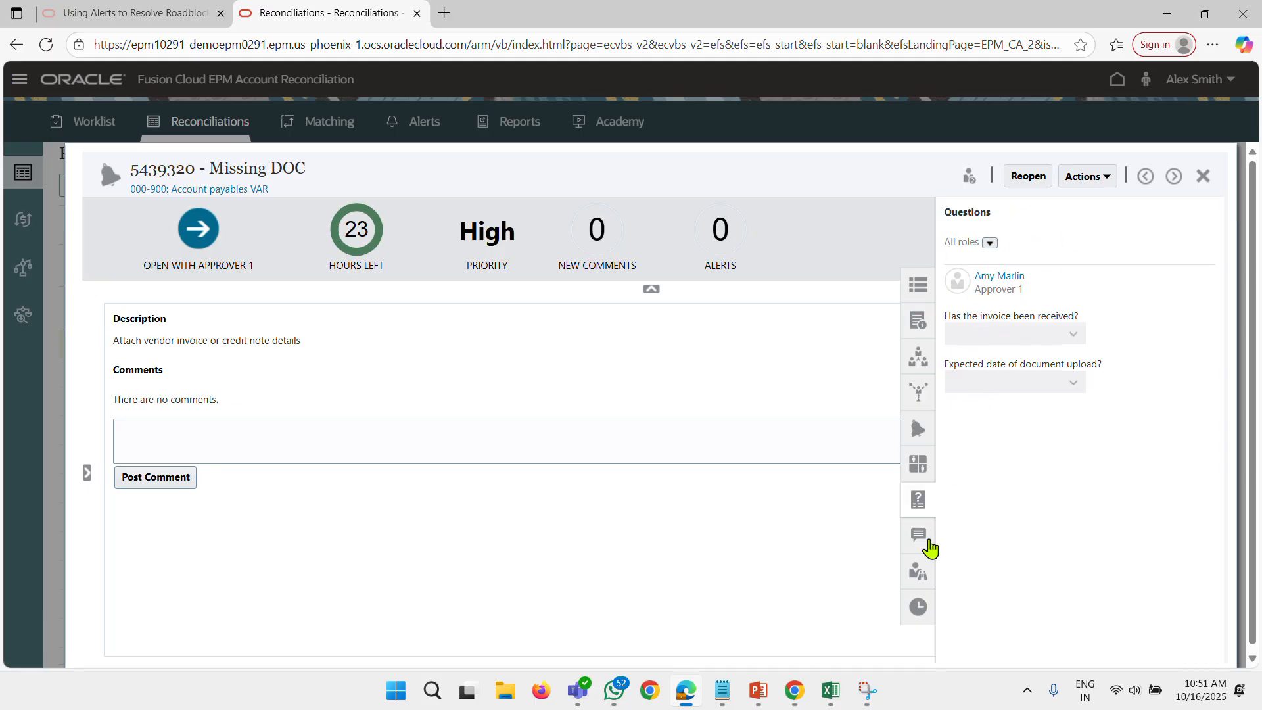
pyautogui.click(922, 543)
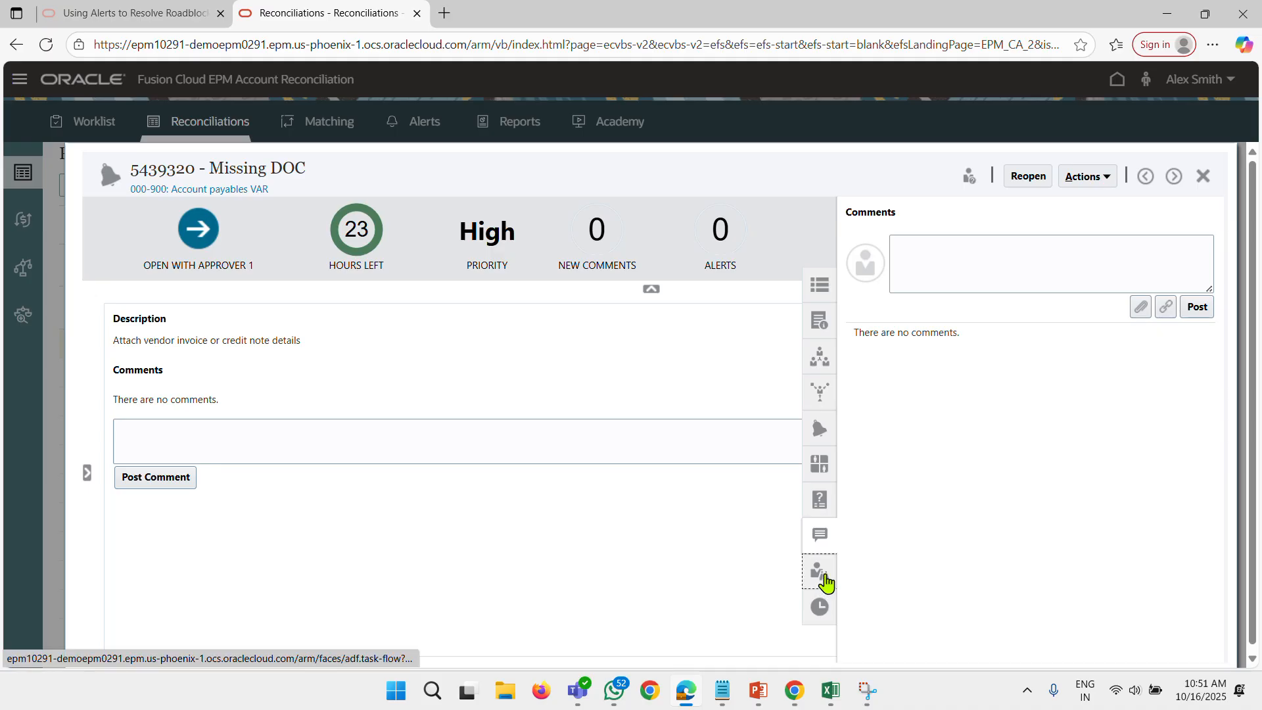
pyautogui.click(822, 581)
pyautogui.click(779, 608)
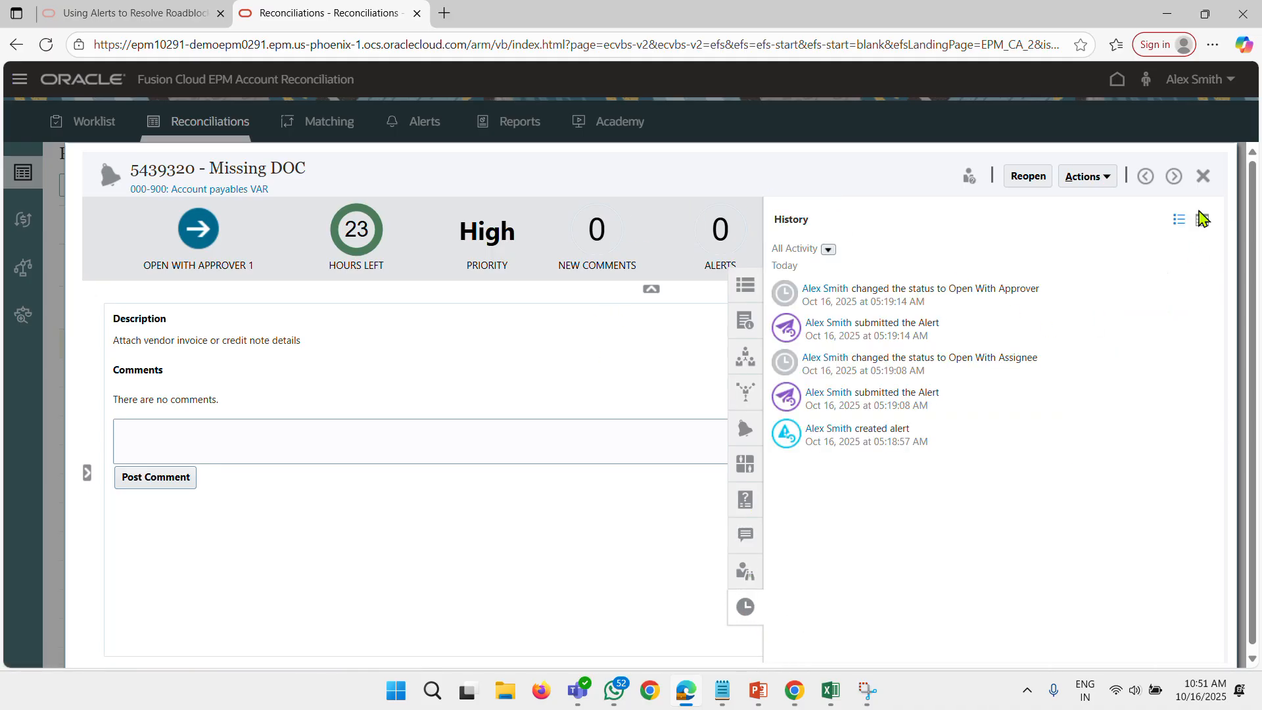
pyautogui.click(1203, 176)
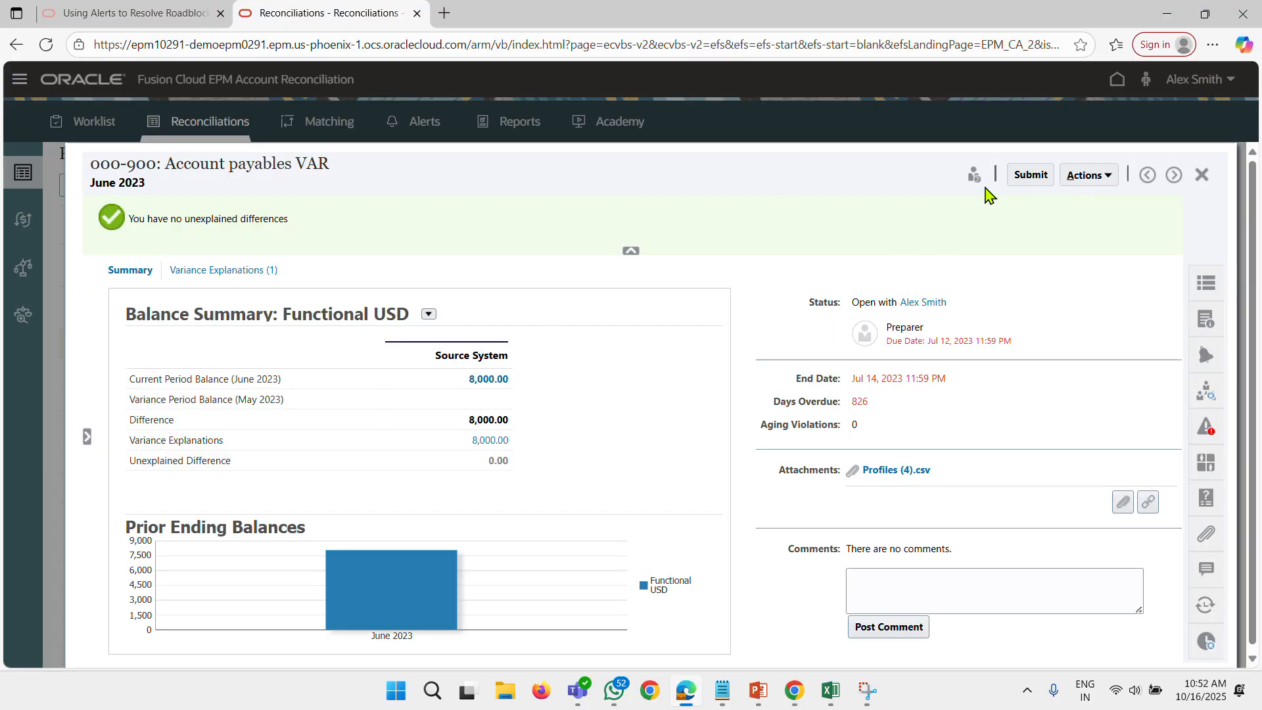
# Try to submit the June 2023 Account payables VAR reconciliation again and close it.
pyautogui.click(1027, 175)
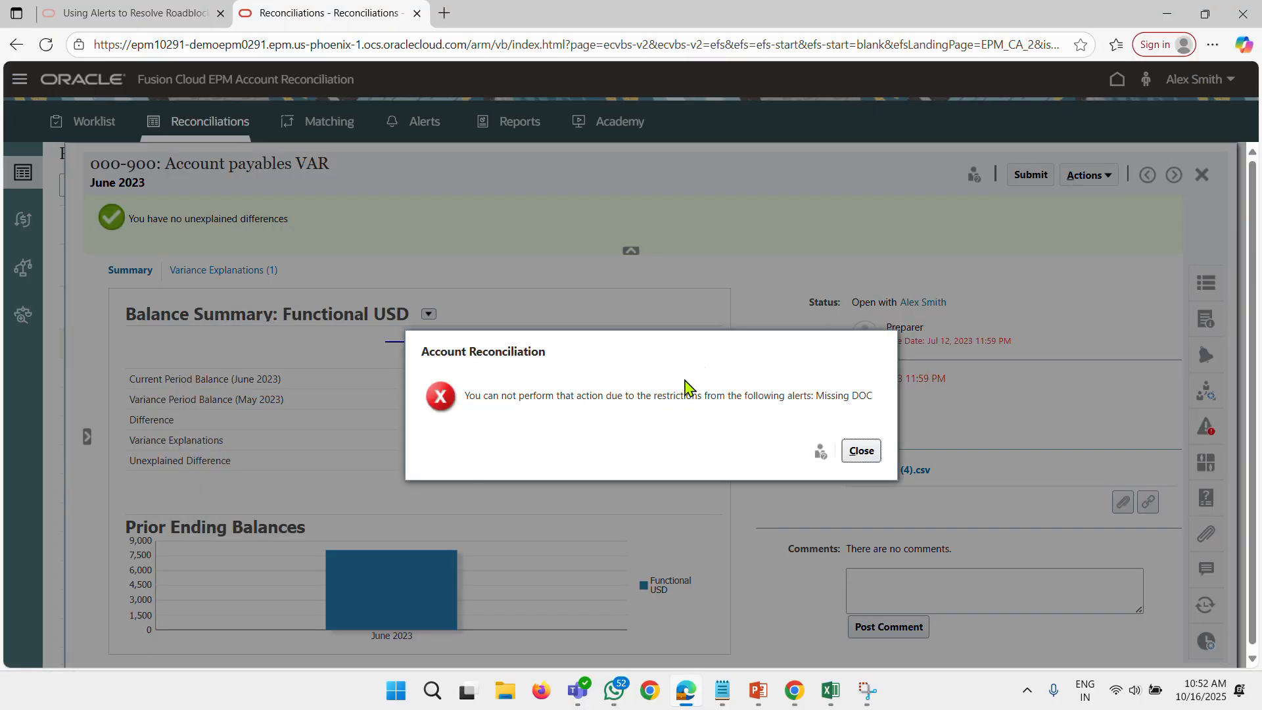
pyautogui.click(861, 450)
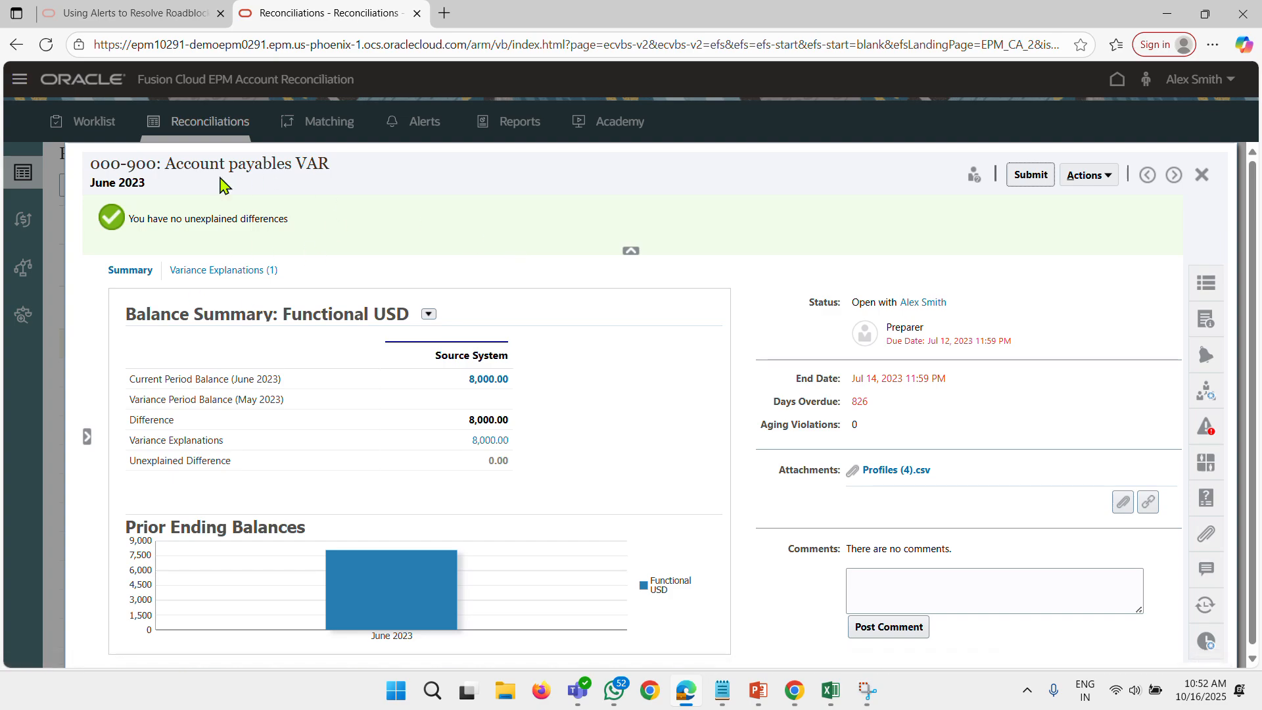
pyautogui.click(1200, 174)
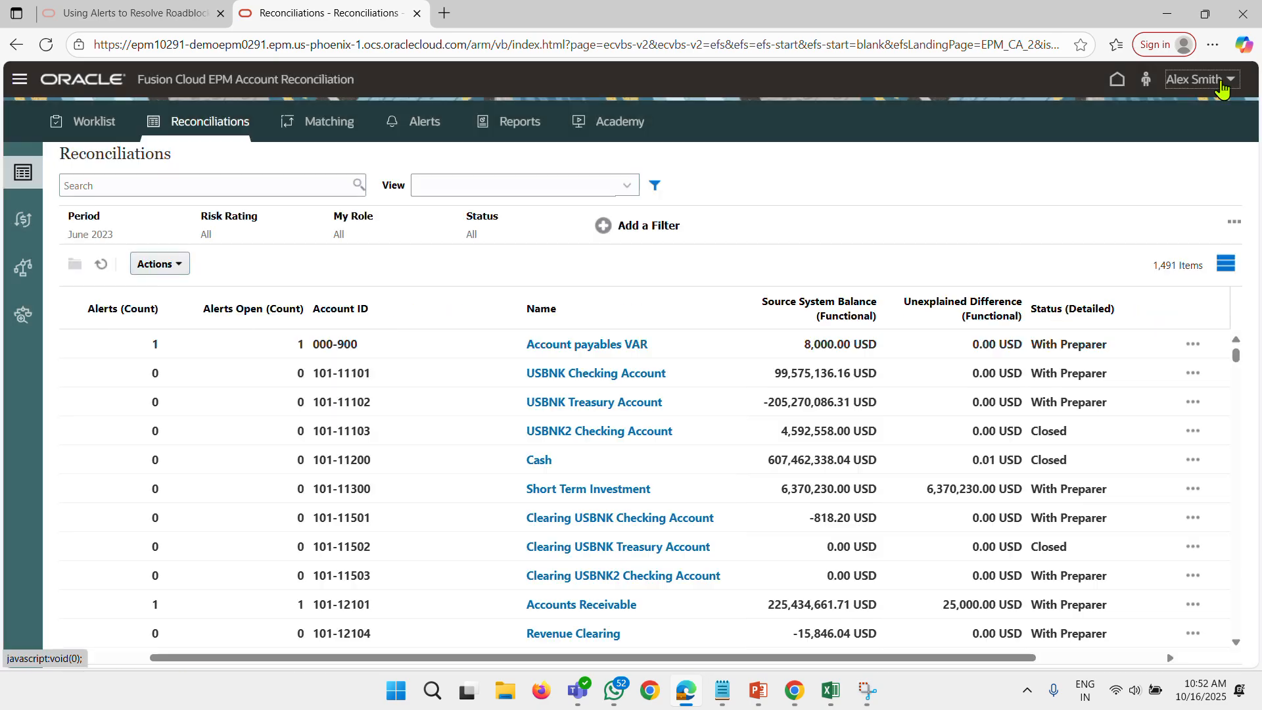
# Sign out and sign back in with the alert approver's saved user name and password.
pyautogui.click(1220, 86)
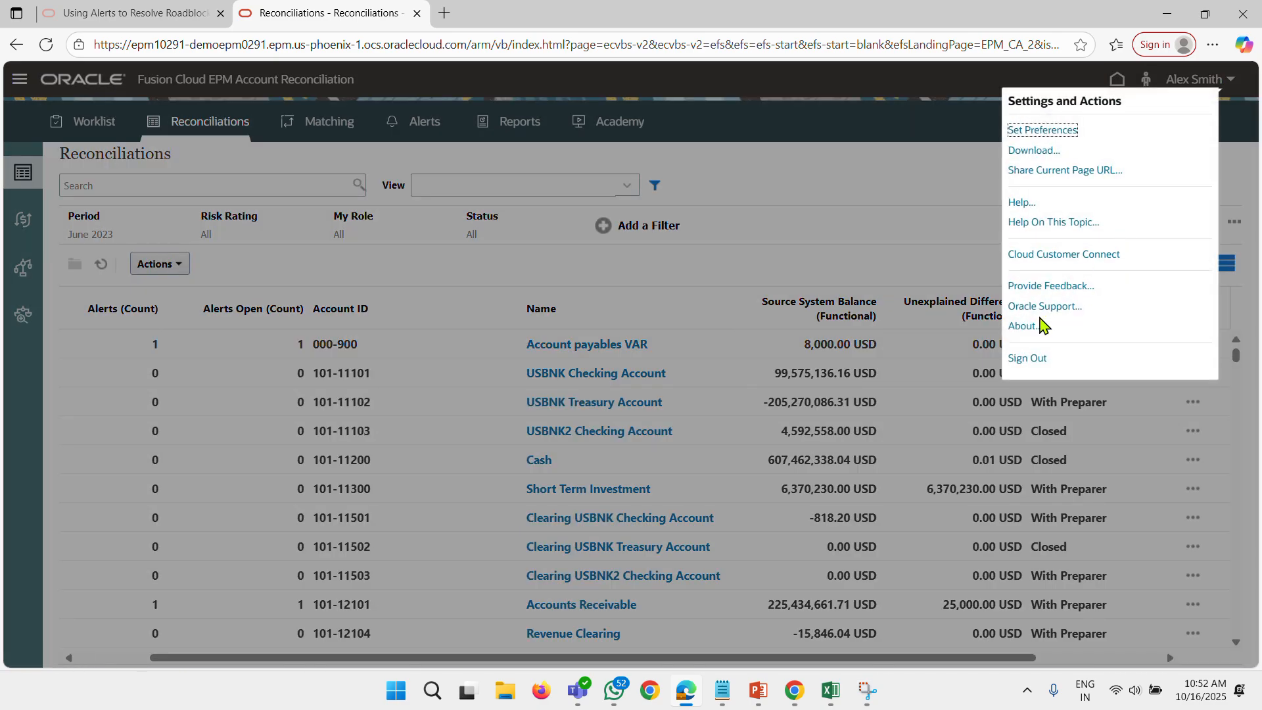
pyautogui.click(1027, 358)
pyautogui.click(774, 406)
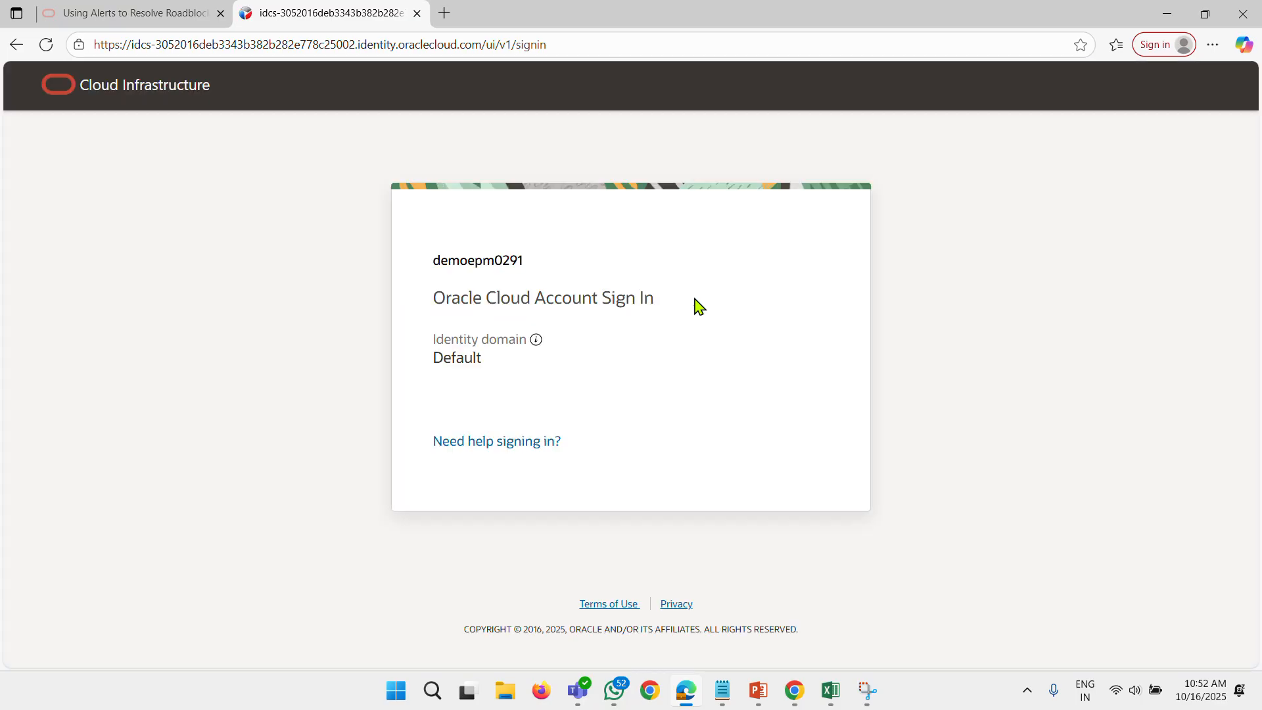
pyautogui.click(512, 372)
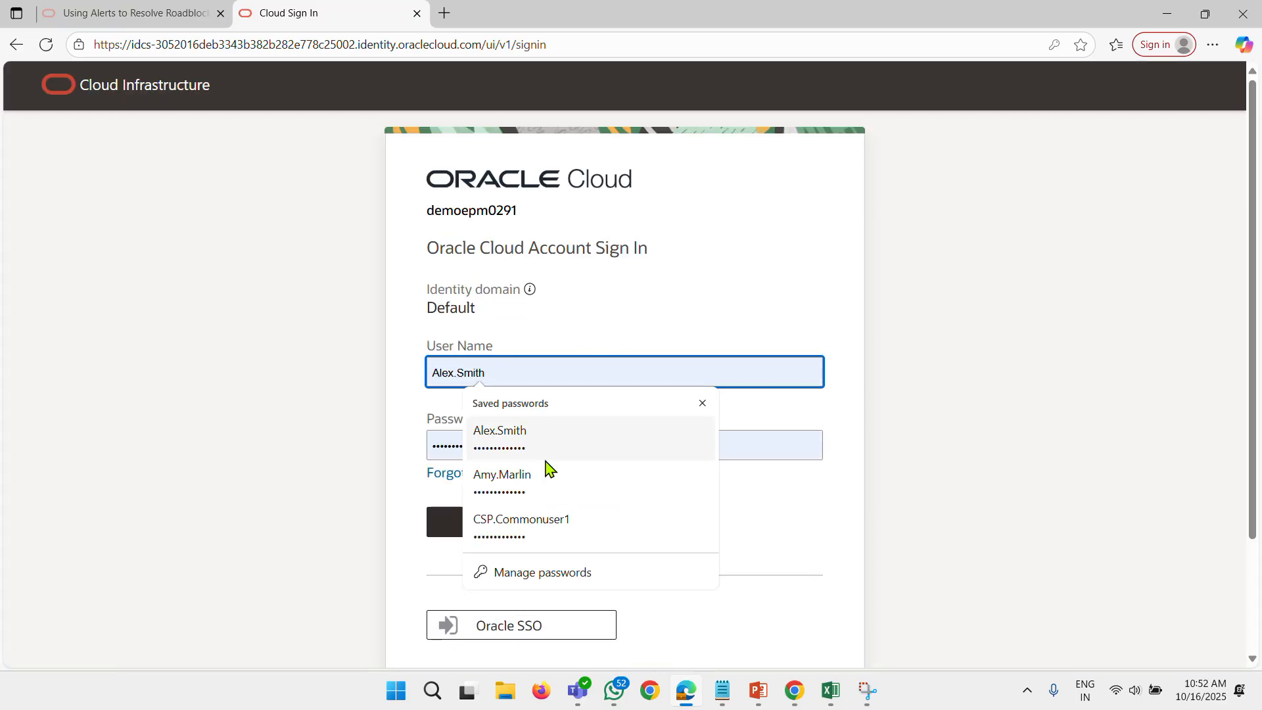
pyautogui.click(550, 480)
pyautogui.click(521, 522)
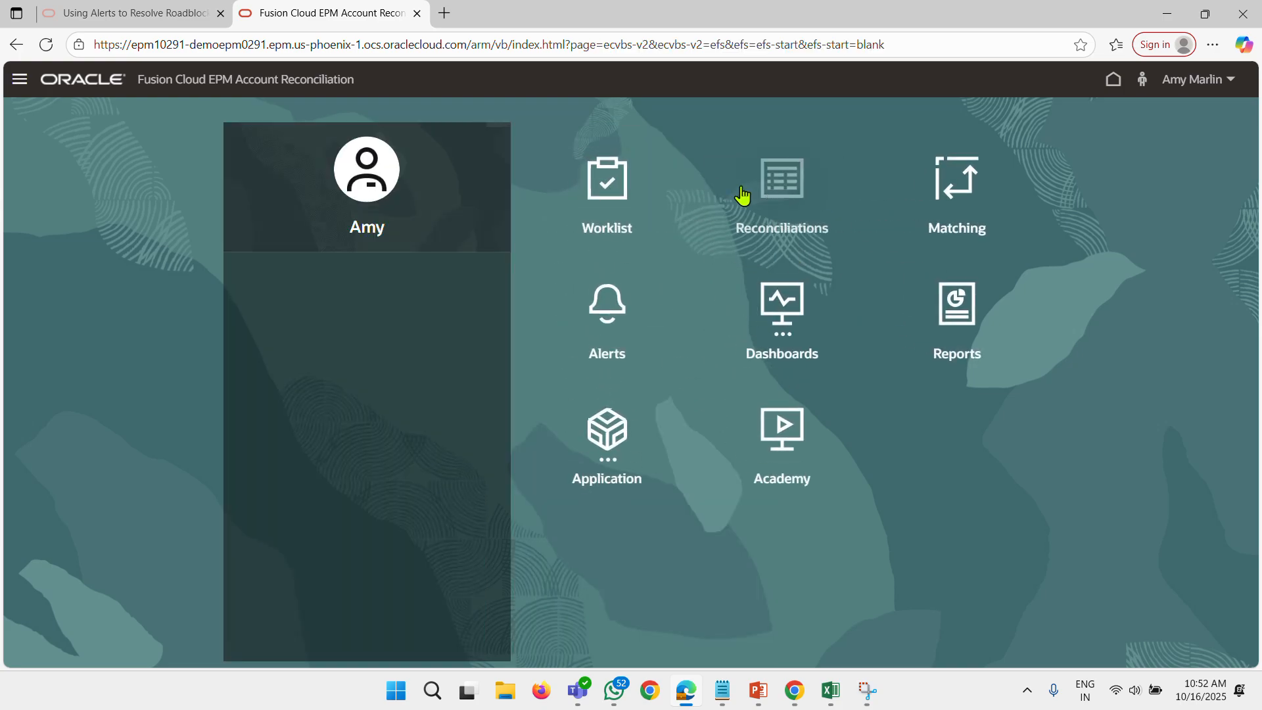
# Open the approver's Worklist and filter it to the June 2023 period only, removing July 2023.
pyautogui.click(617, 182)
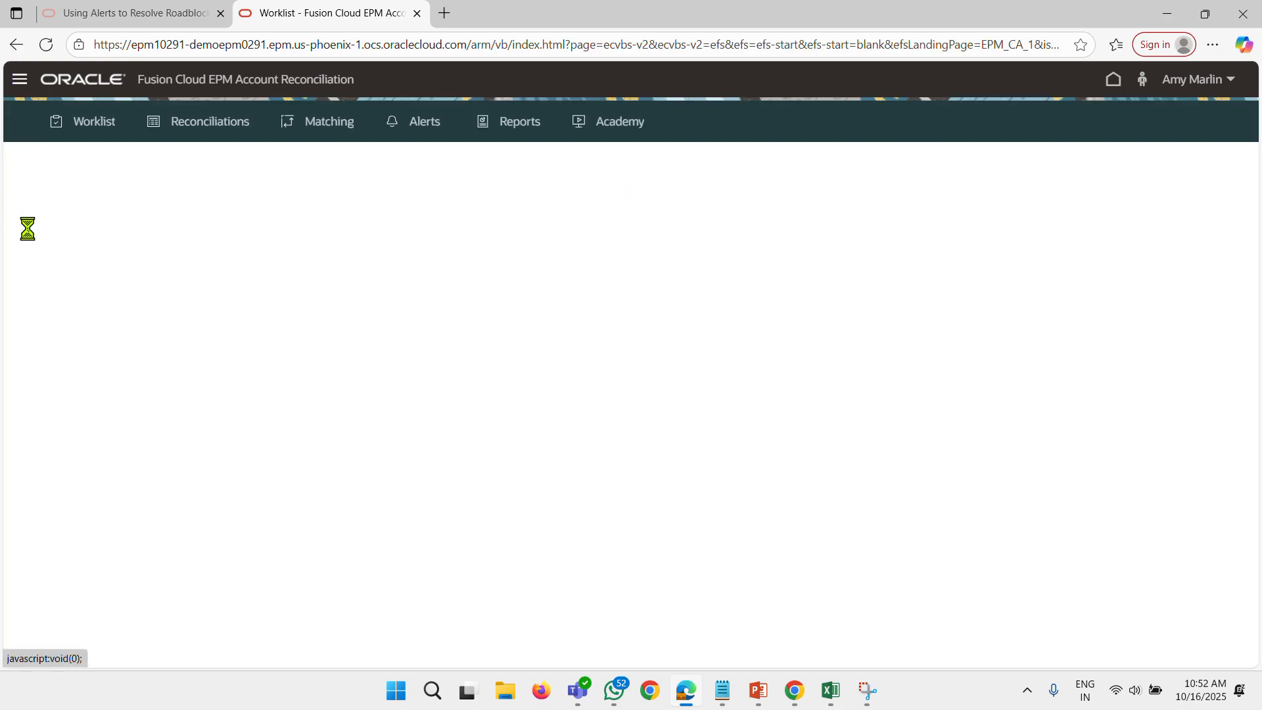
pyautogui.click(90, 236)
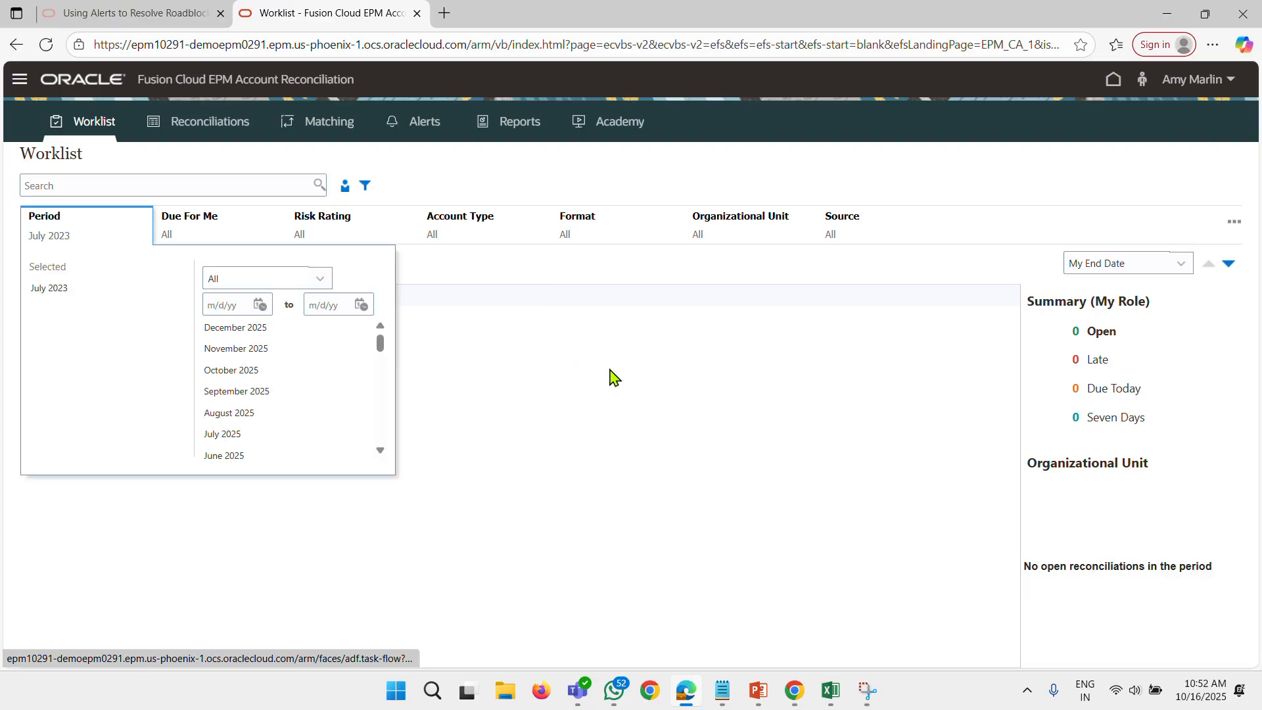
pyautogui.scroll(-12, 276, 416)
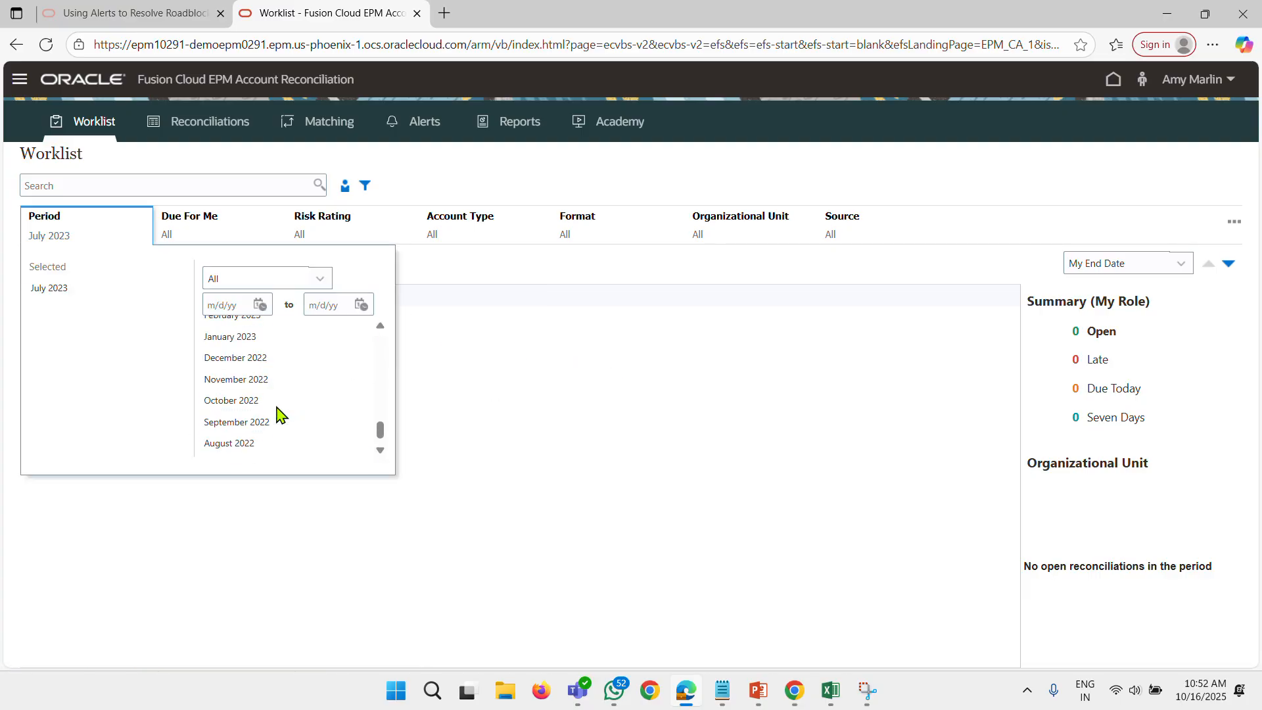
pyautogui.scroll(3, 281, 422)
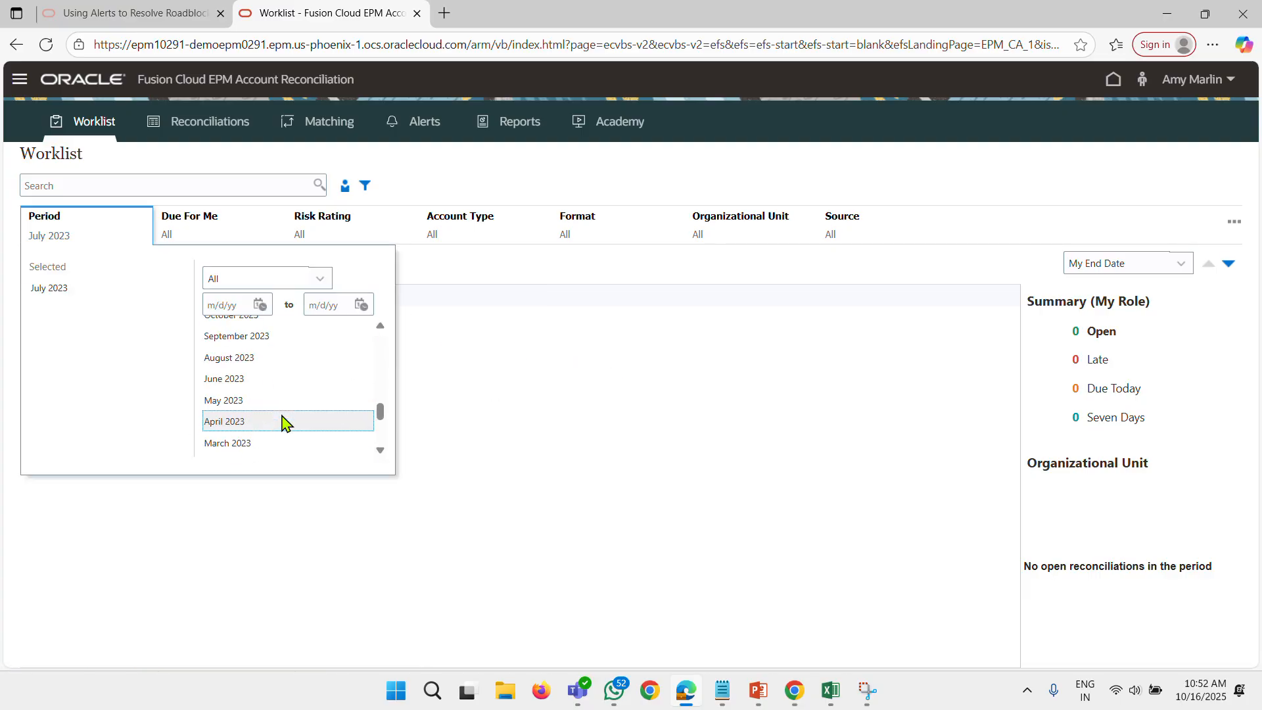
pyautogui.click(250, 384)
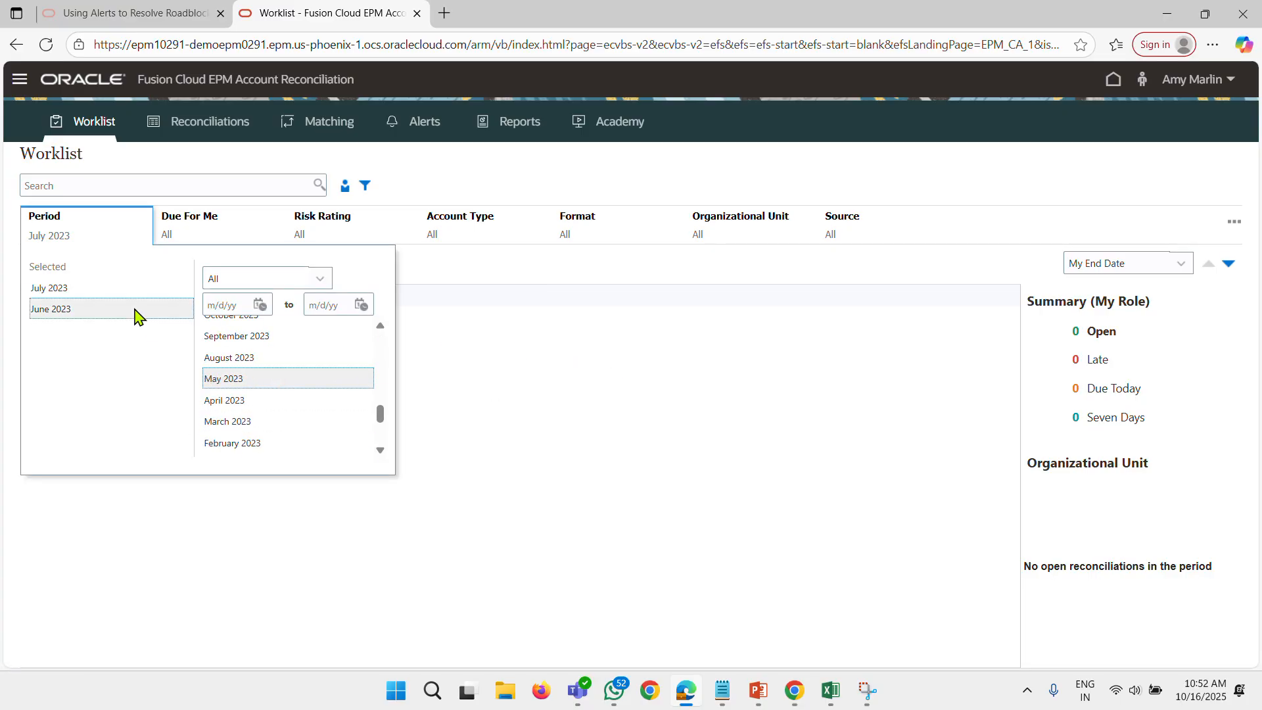
pyautogui.click(112, 290)
pyautogui.click(591, 420)
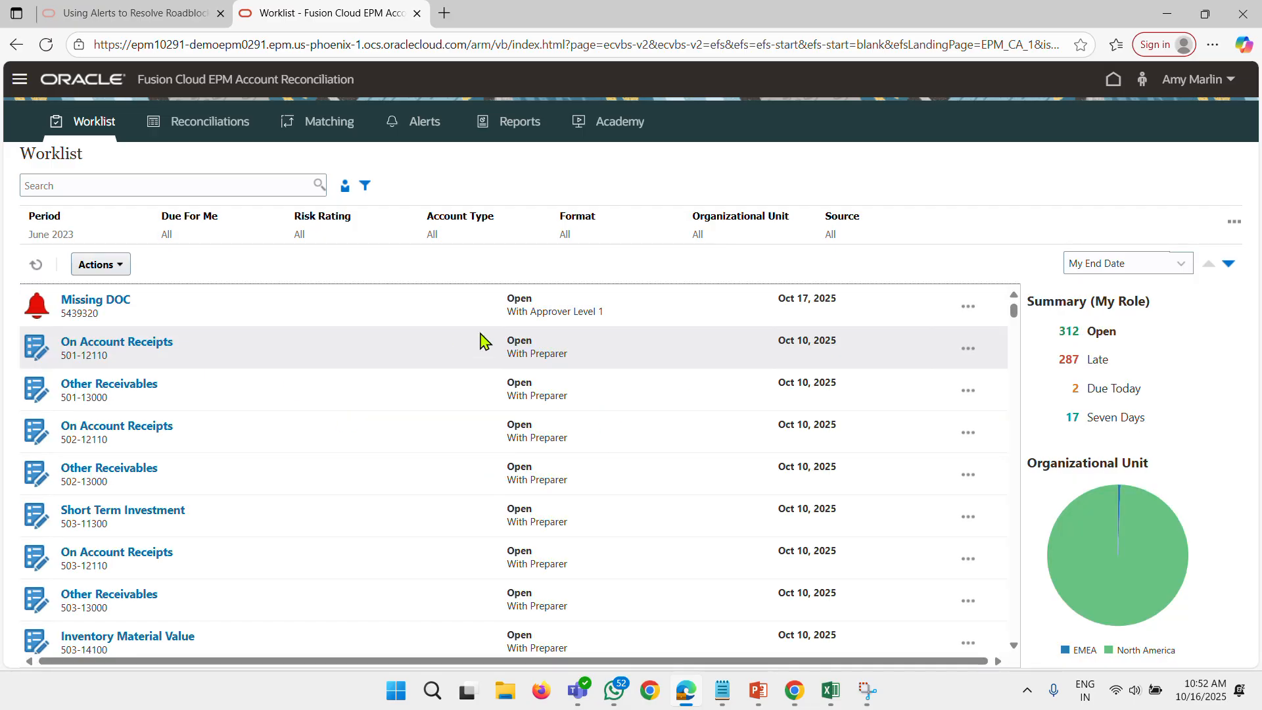
# Open the Missing DOC alert and answer Yes to both the invoice received and expected date of document upload questions.
pyautogui.click(96, 302)
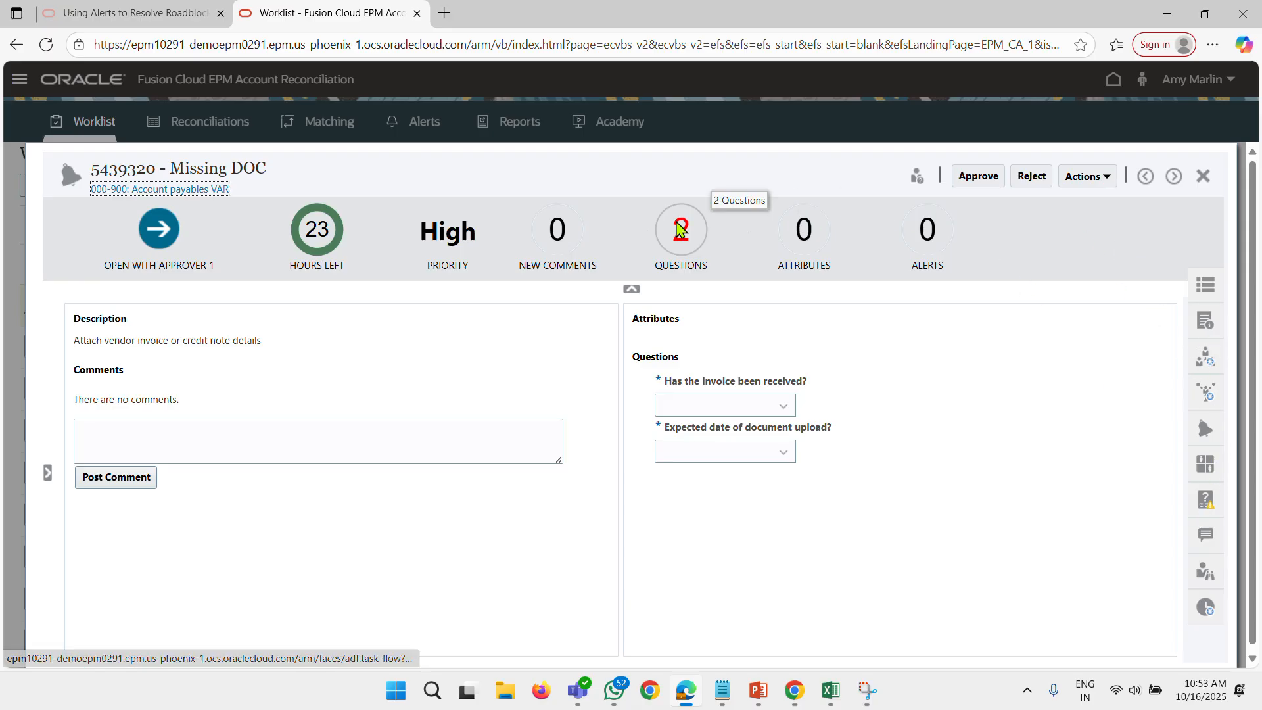
pyautogui.click(695, 239)
pyautogui.click(747, 388)
pyautogui.click(744, 405)
pyautogui.click(706, 452)
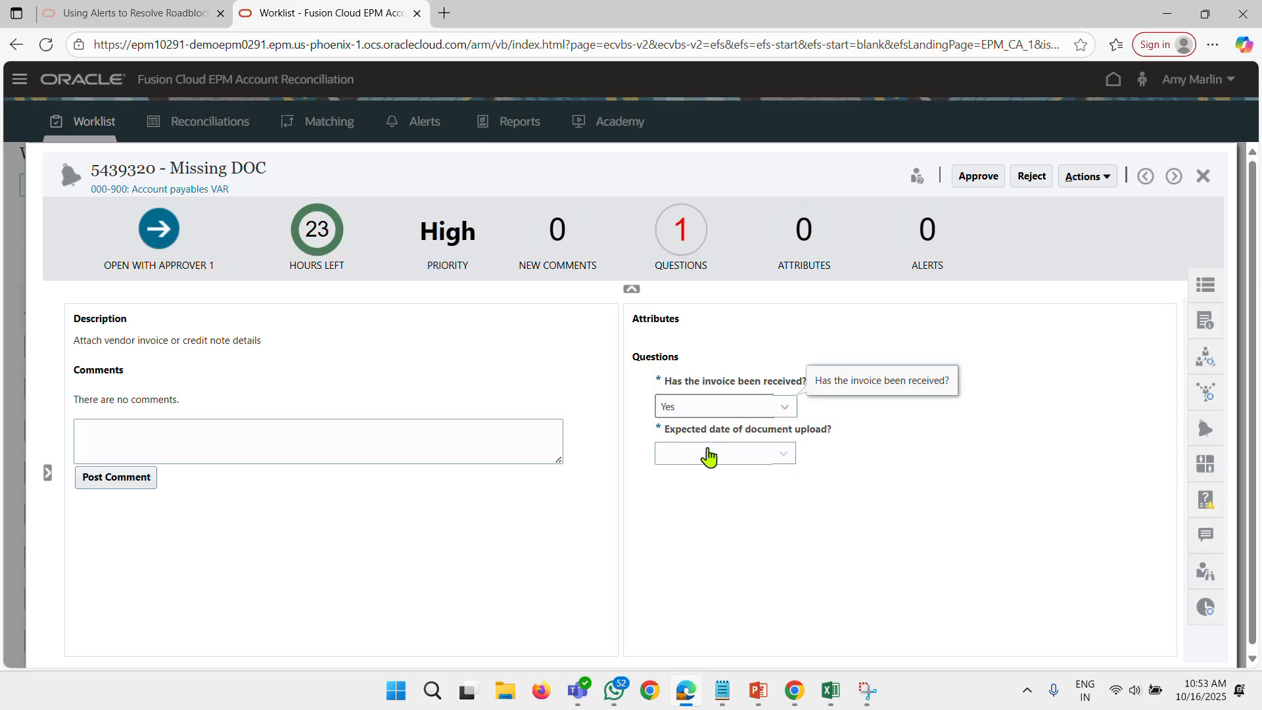
pyautogui.click(704, 453)
pyautogui.click(702, 454)
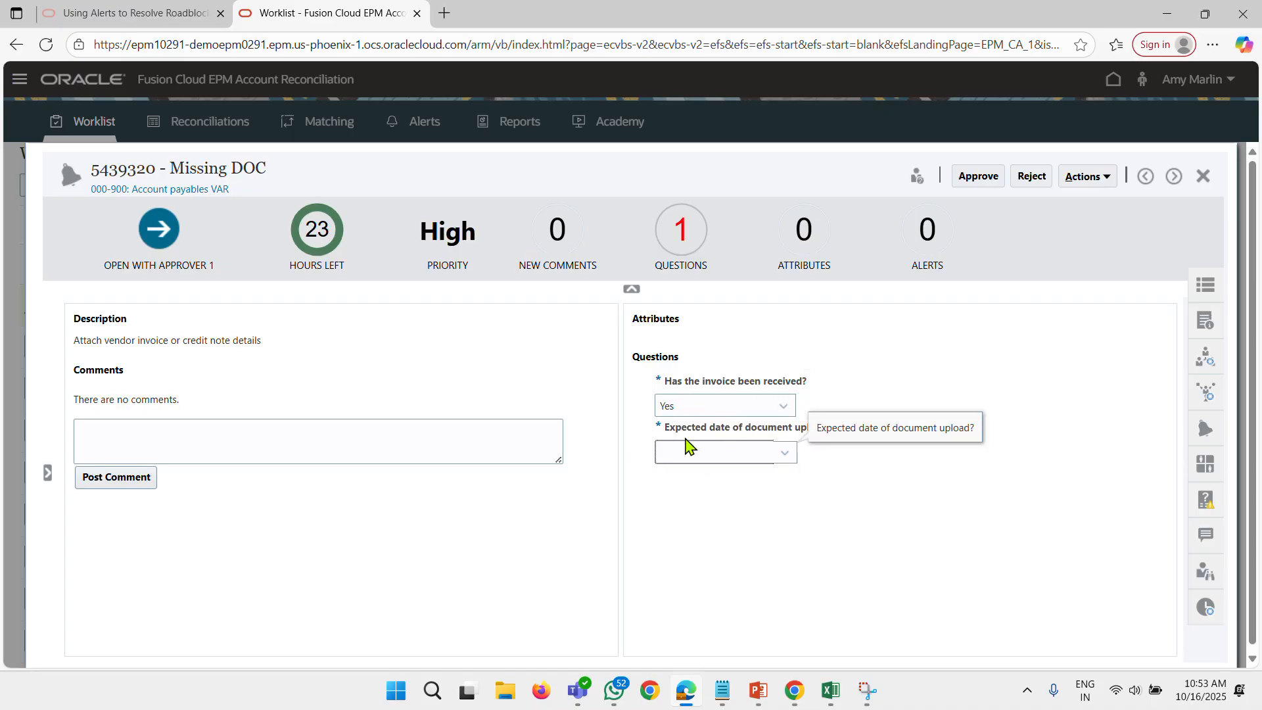
pyautogui.click(743, 455)
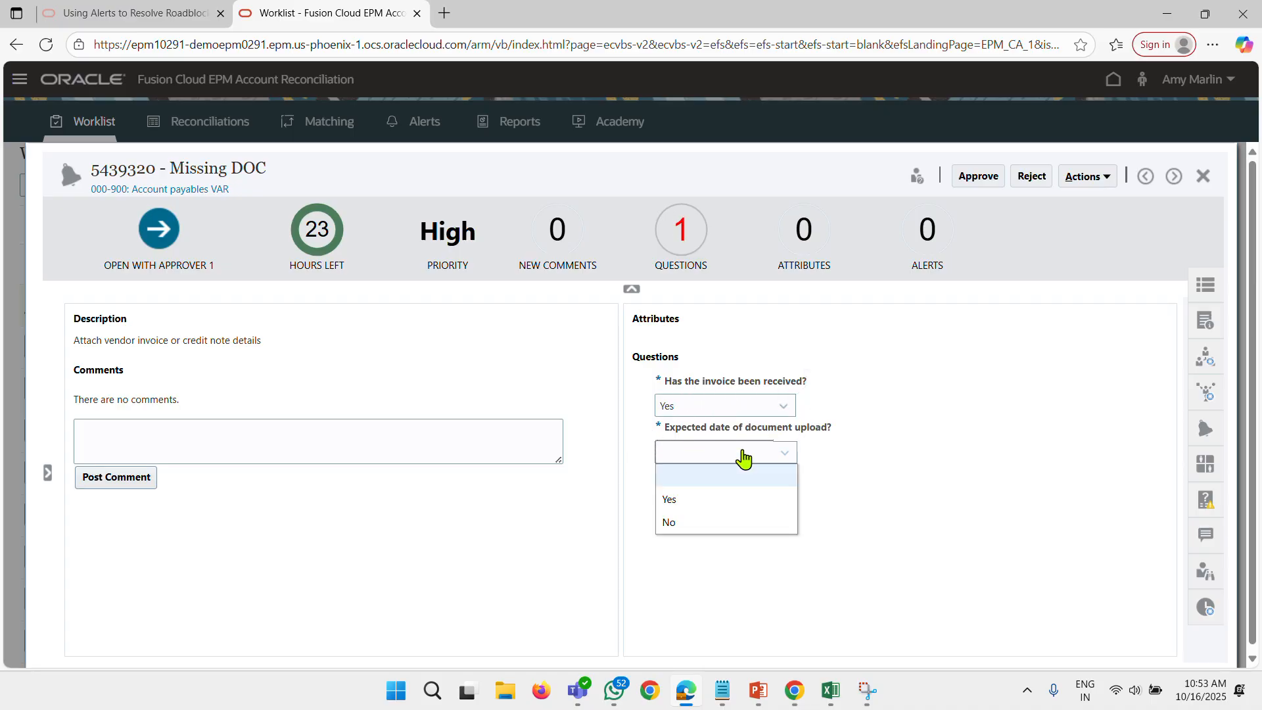
pyautogui.click(718, 500)
# Approve the Missing DOC alert and close it to return to the Worklist.
pyautogui.click(979, 177)
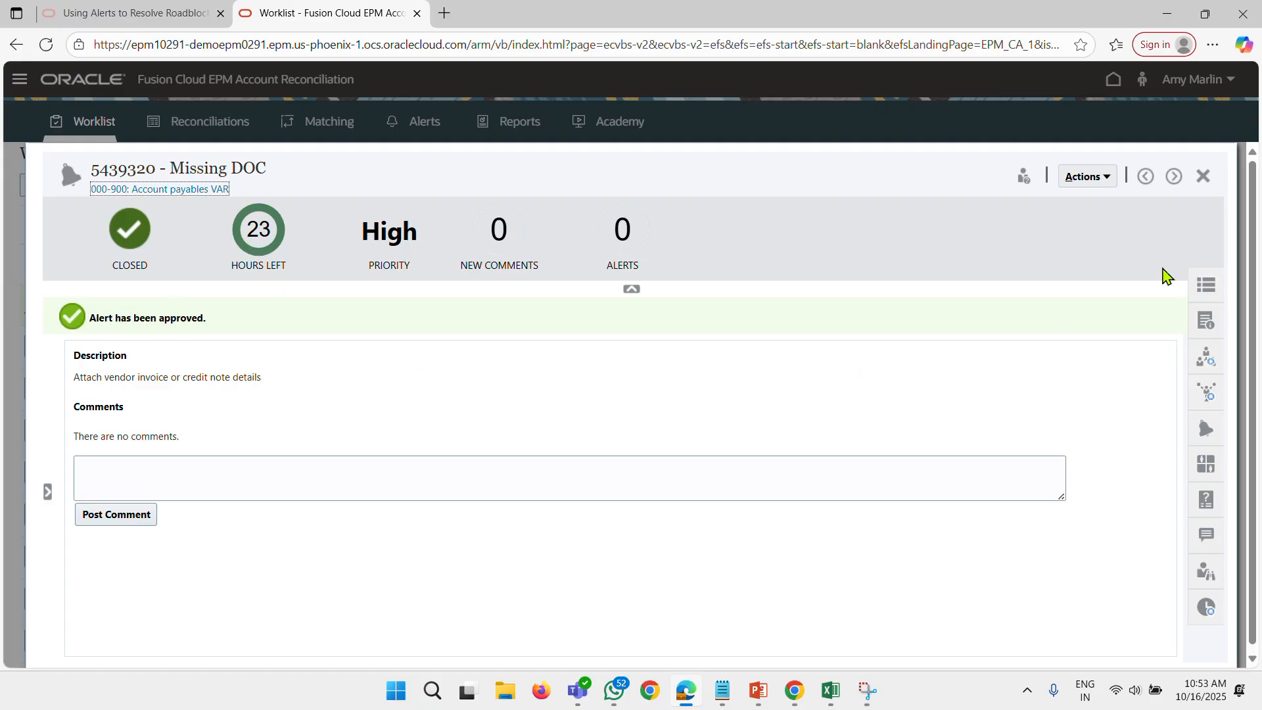
pyautogui.click(1094, 182)
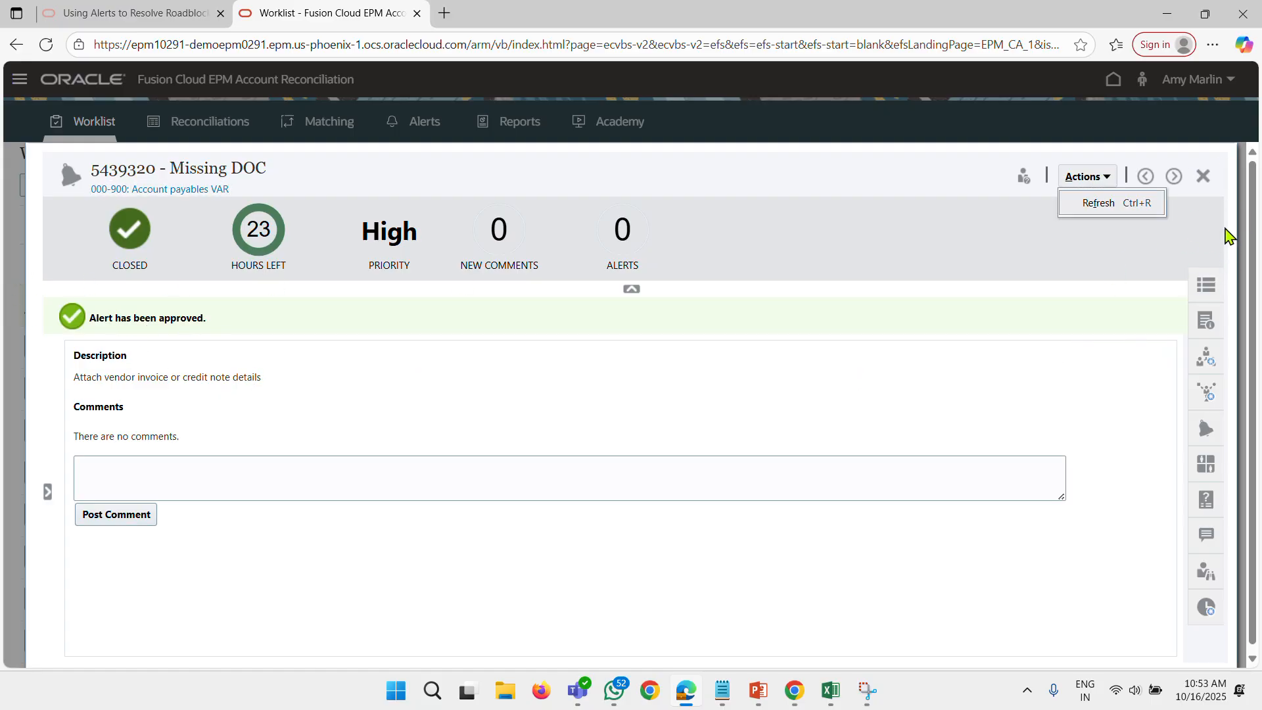
pyautogui.click(1203, 175)
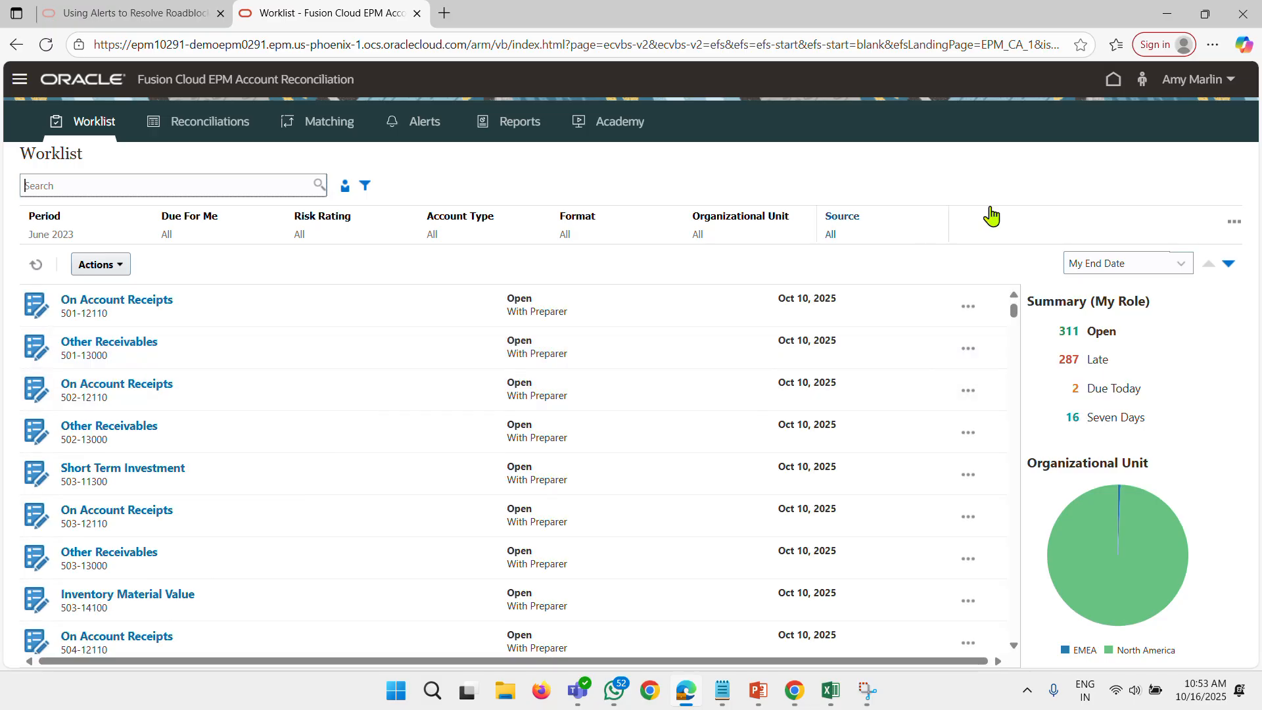
pyautogui.click(1194, 80)
pyautogui.click(1057, 359)
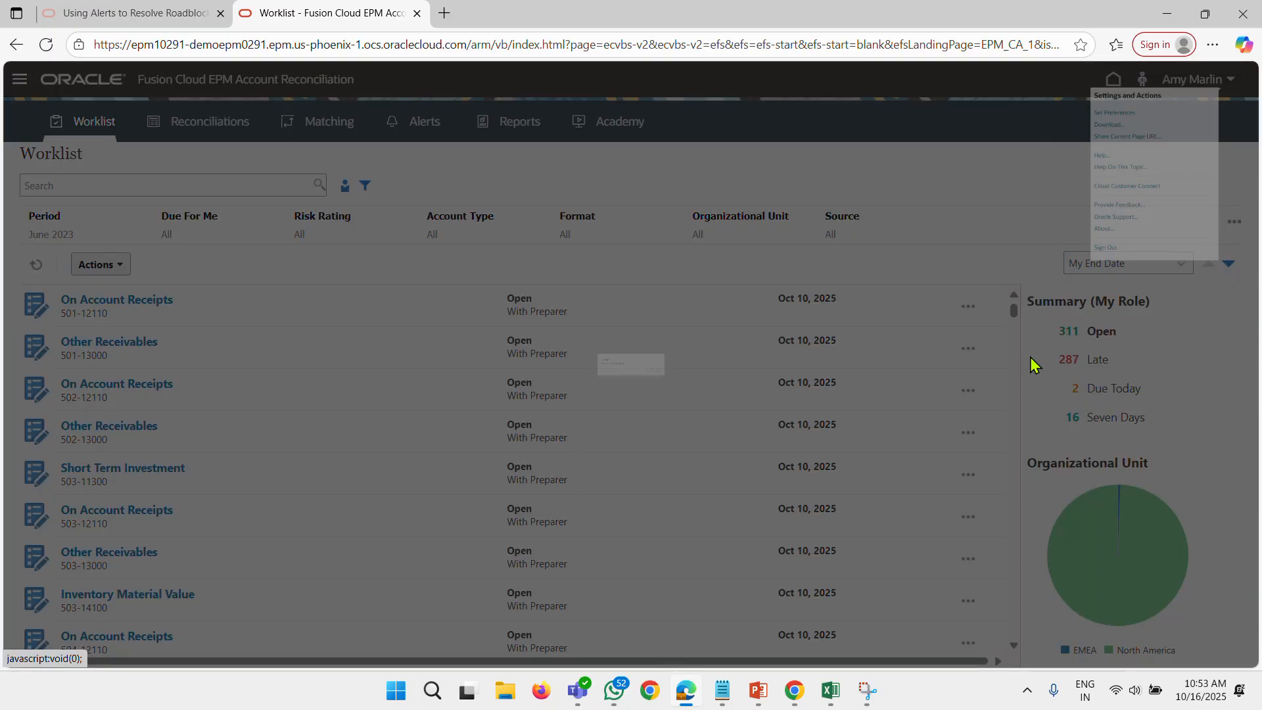
pyautogui.click(805, 404)
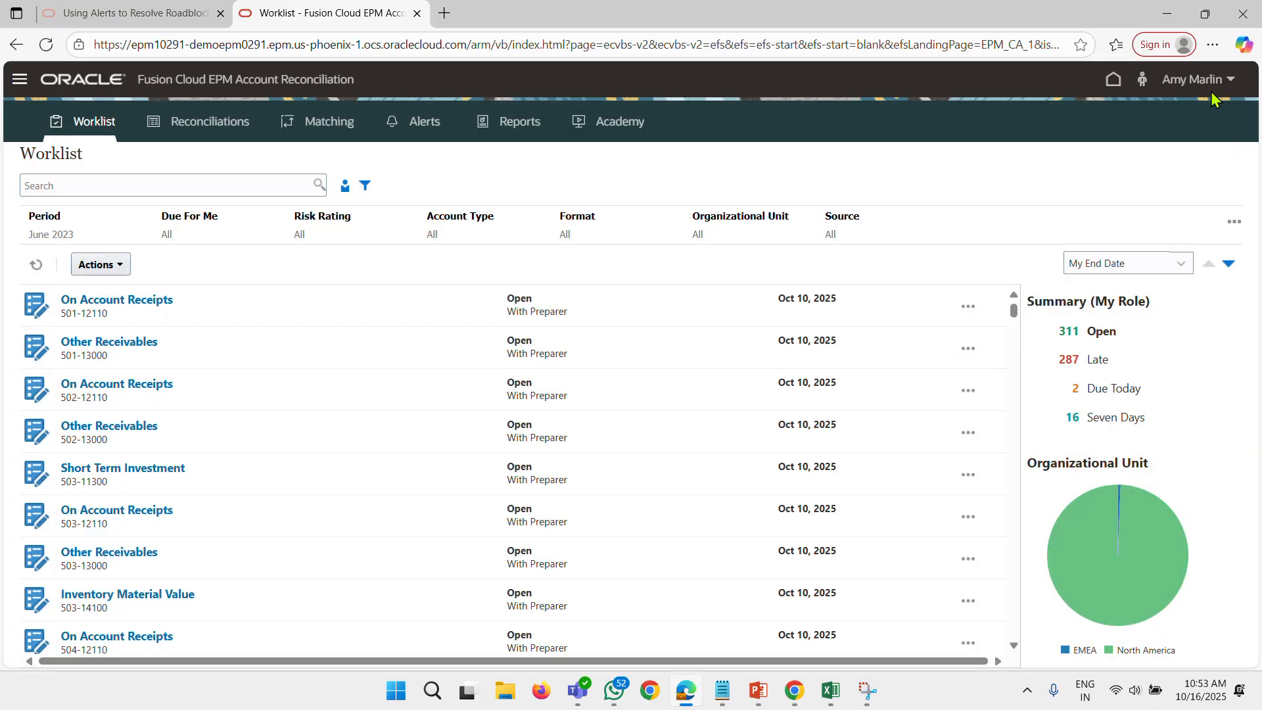
# Sign out and sign back in with the reconciliation preparer's saved user name and password.
pyautogui.click(1195, 80)
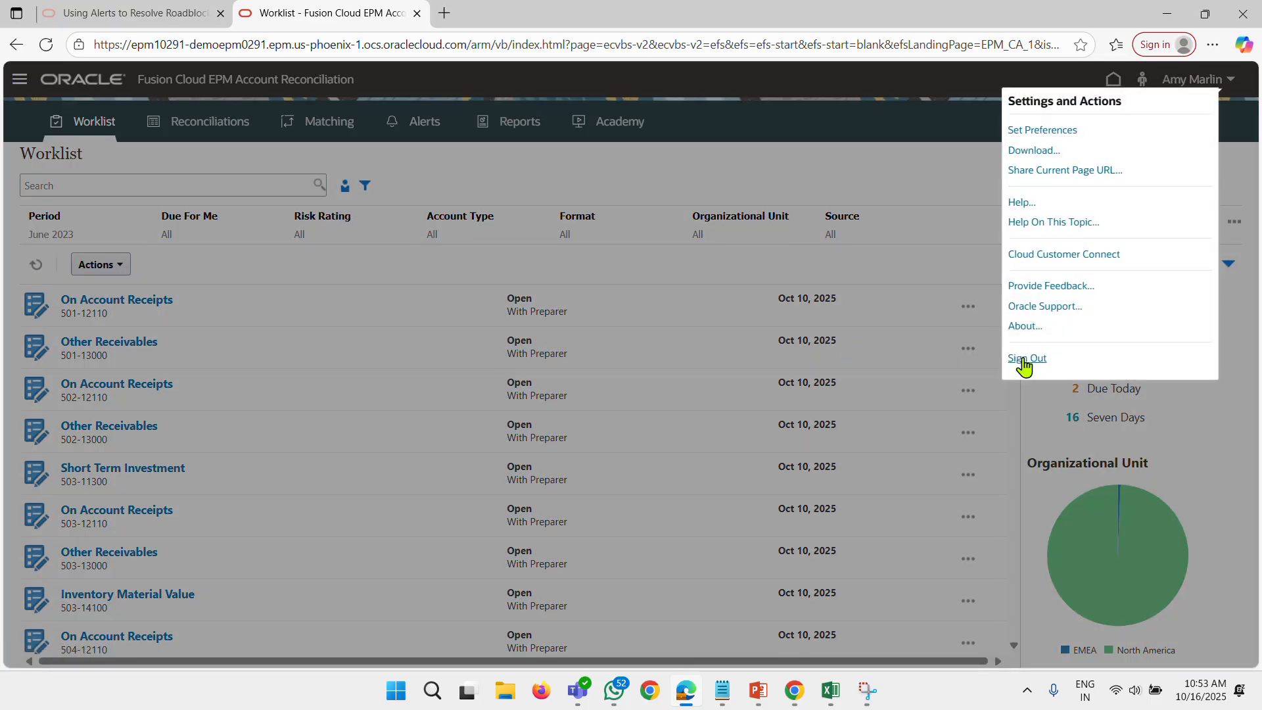
pyautogui.click(1028, 359)
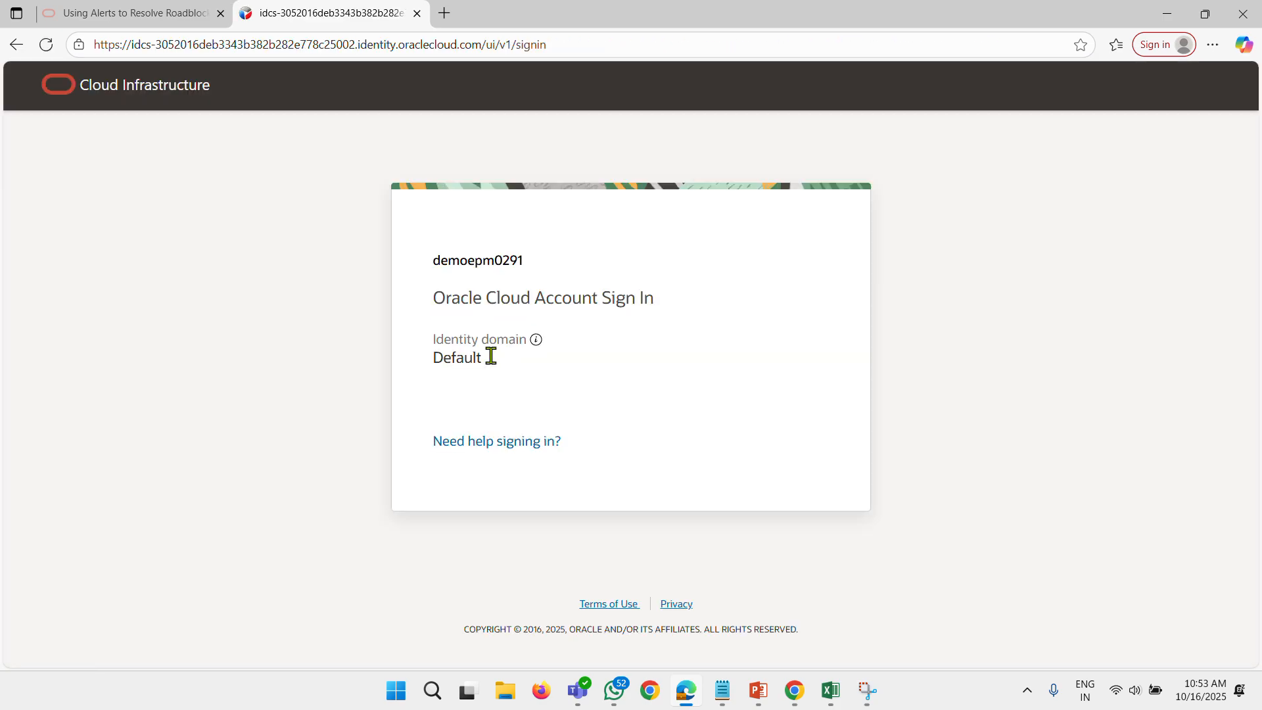
pyautogui.click(515, 368)
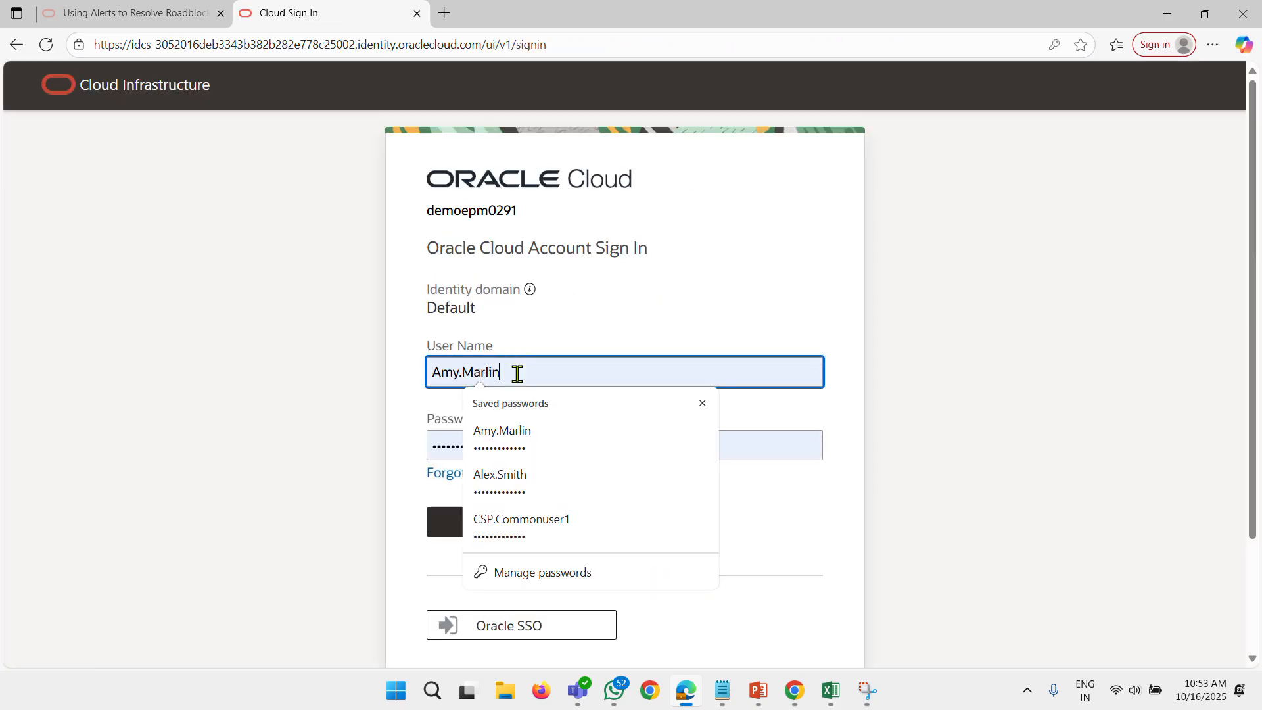
pyautogui.click(558, 476)
pyautogui.click(513, 515)
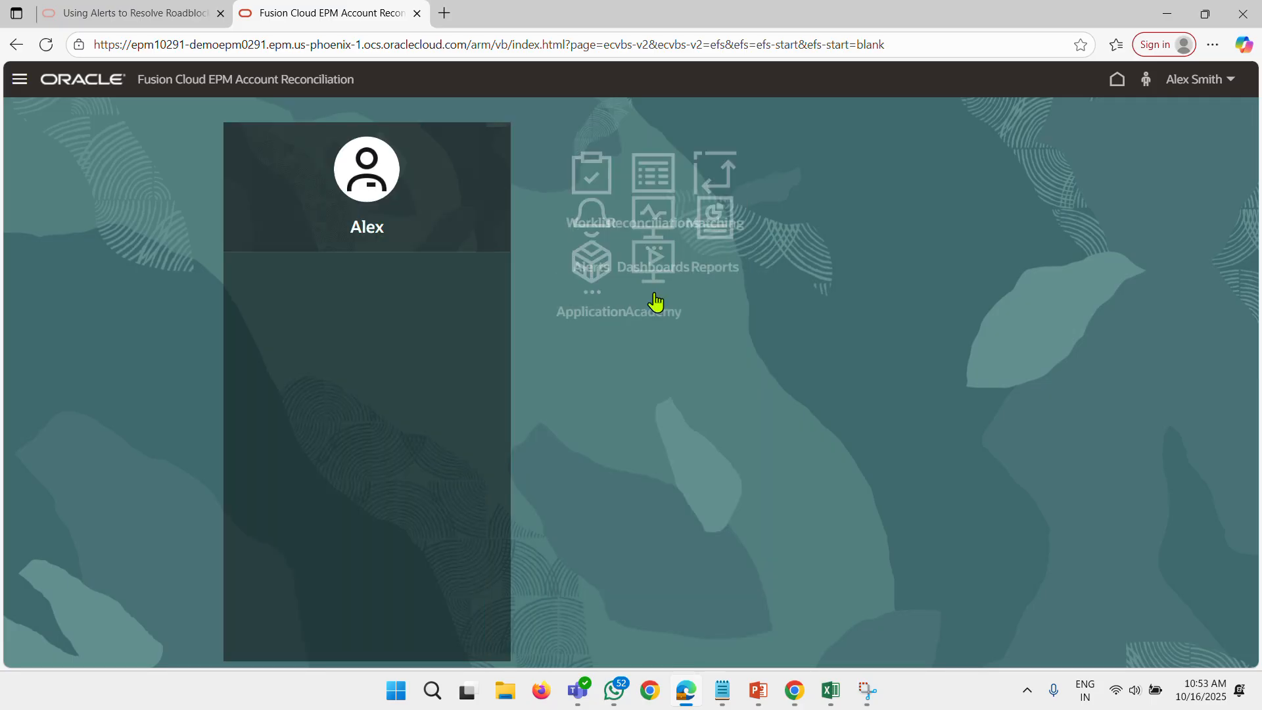
# Open the June 2023 Account payables VAR reconciliation from the preparer's Worklist, submit it with confirmation, and close it.
pyautogui.click(622, 211)
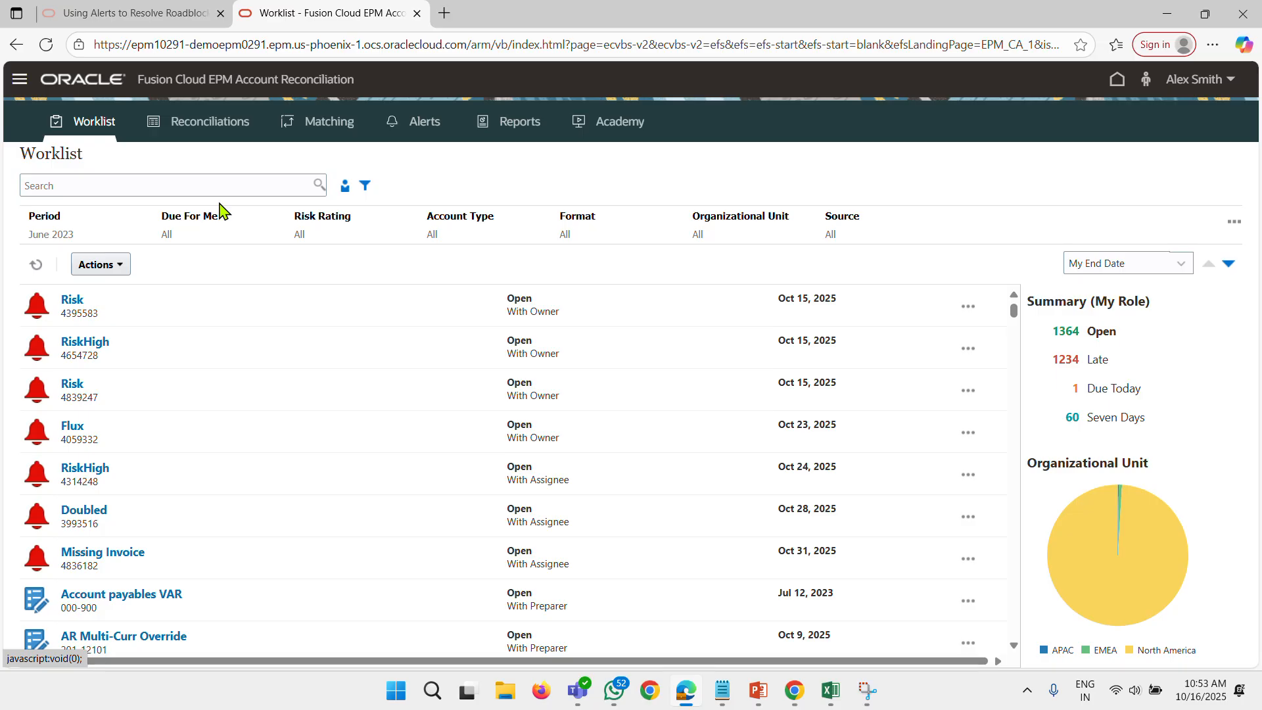
pyautogui.click(140, 594)
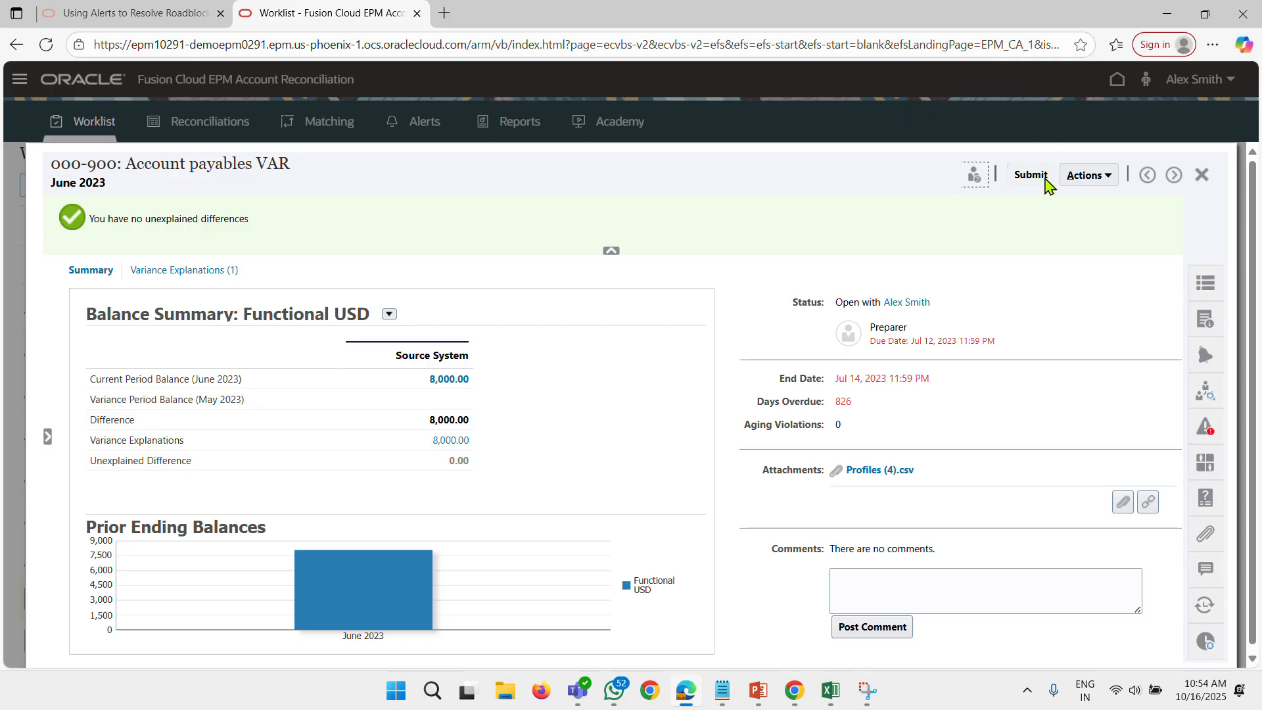
pyautogui.click(1030, 177)
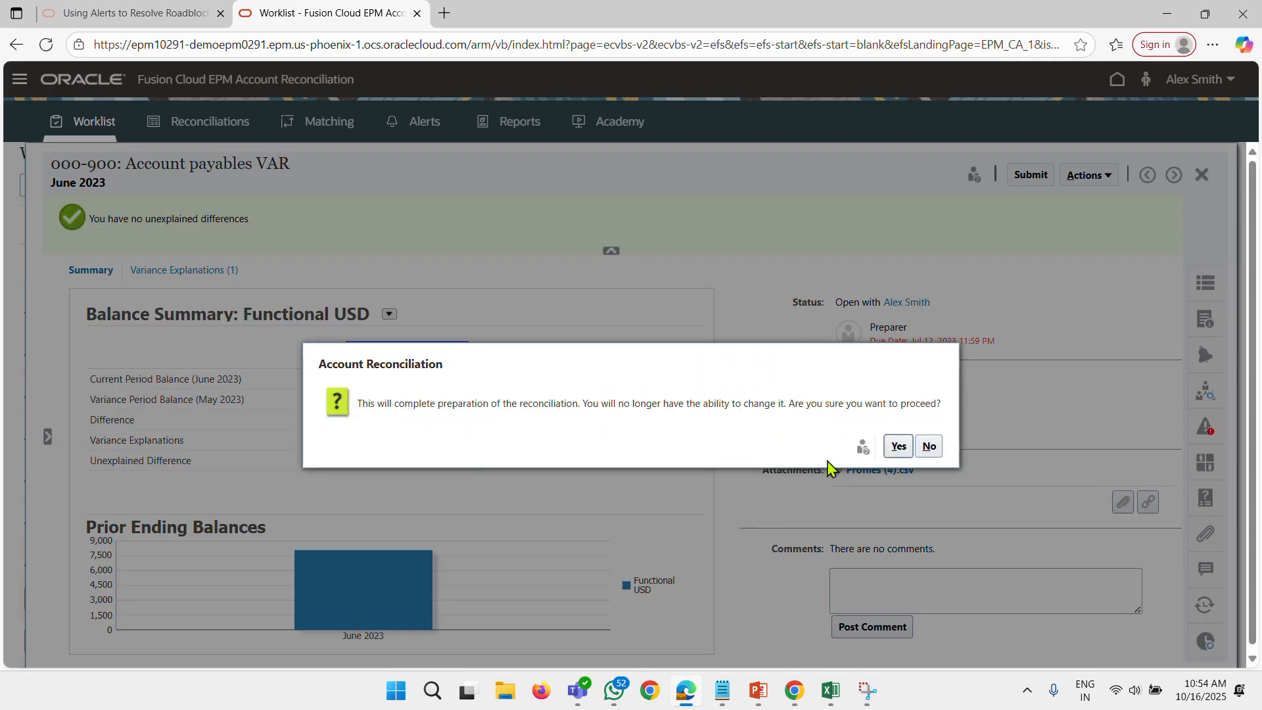
pyautogui.click(898, 444)
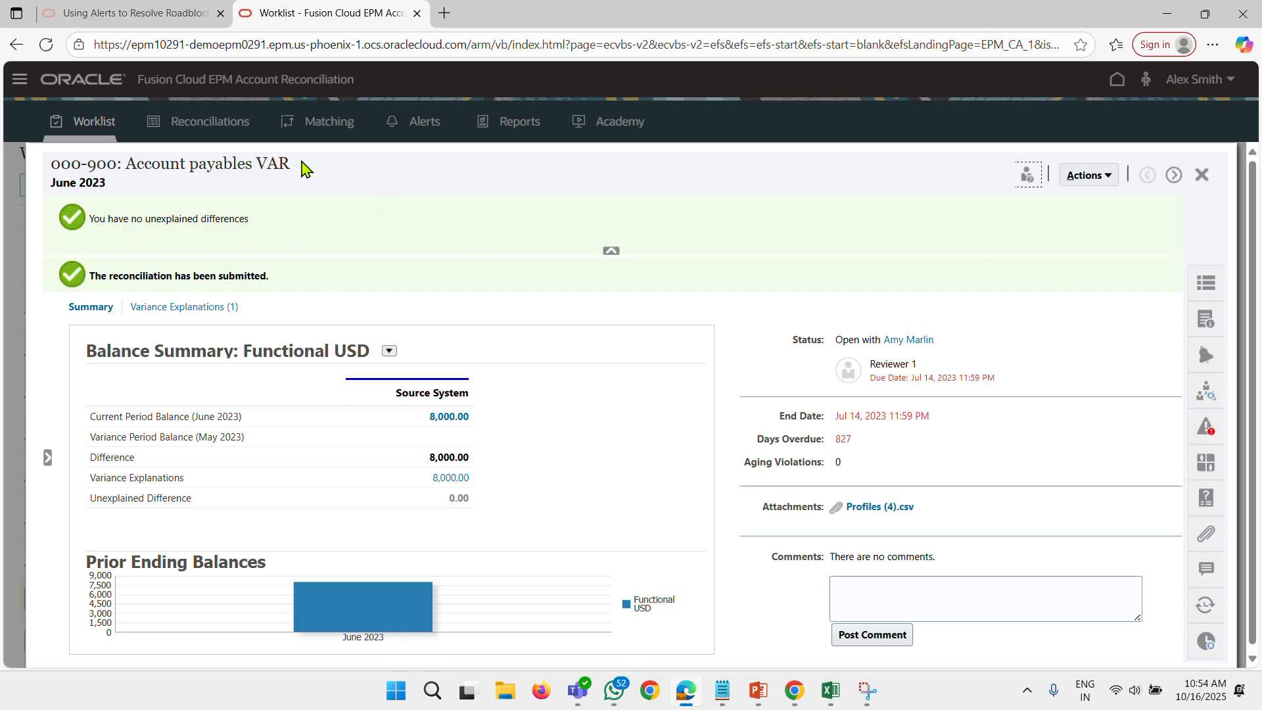
pyautogui.click(1201, 175)
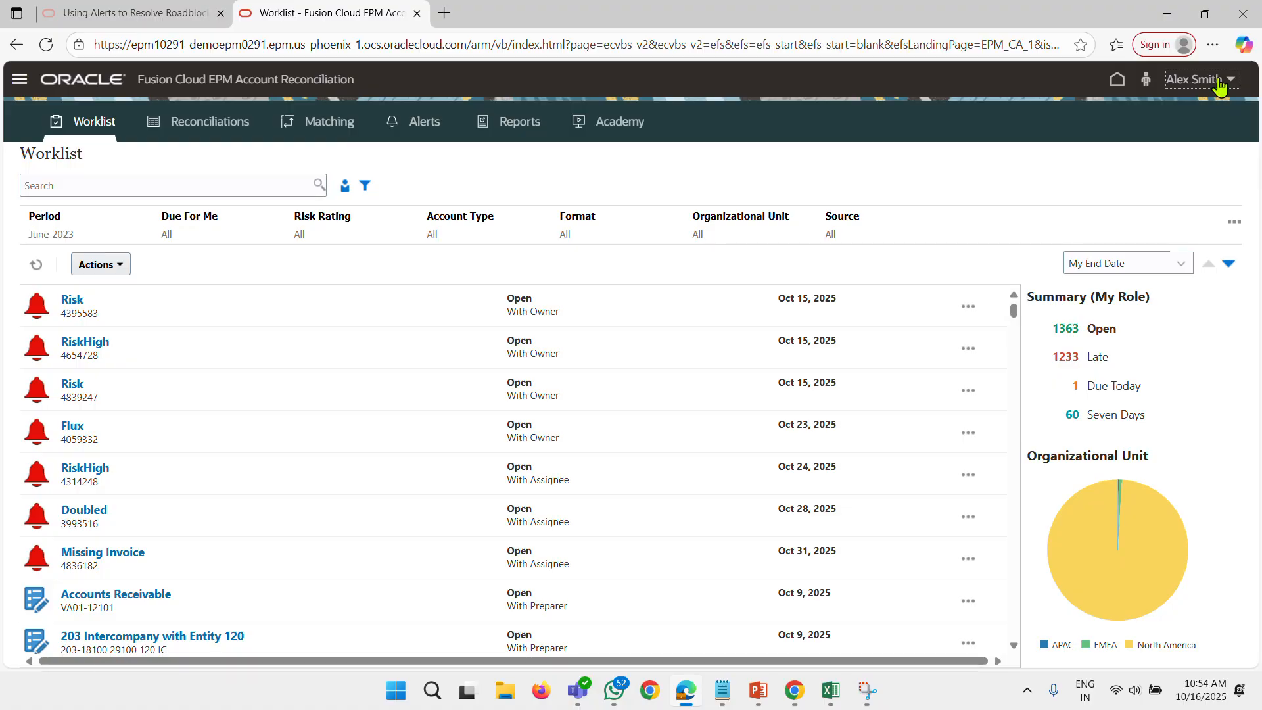
# End the preparer's session and sign in with the reconciliation reviewer's saved user name and password.
pyautogui.click(1206, 80)
pyautogui.click(1027, 359)
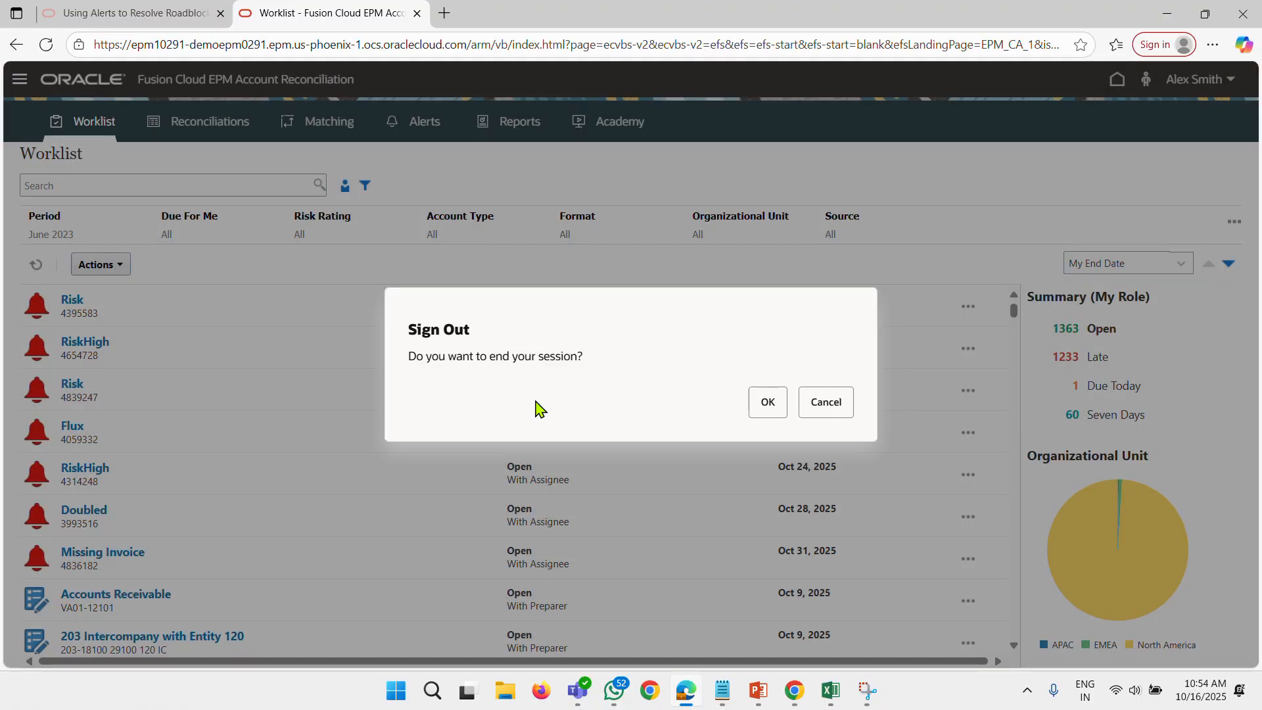
pyautogui.click(757, 402)
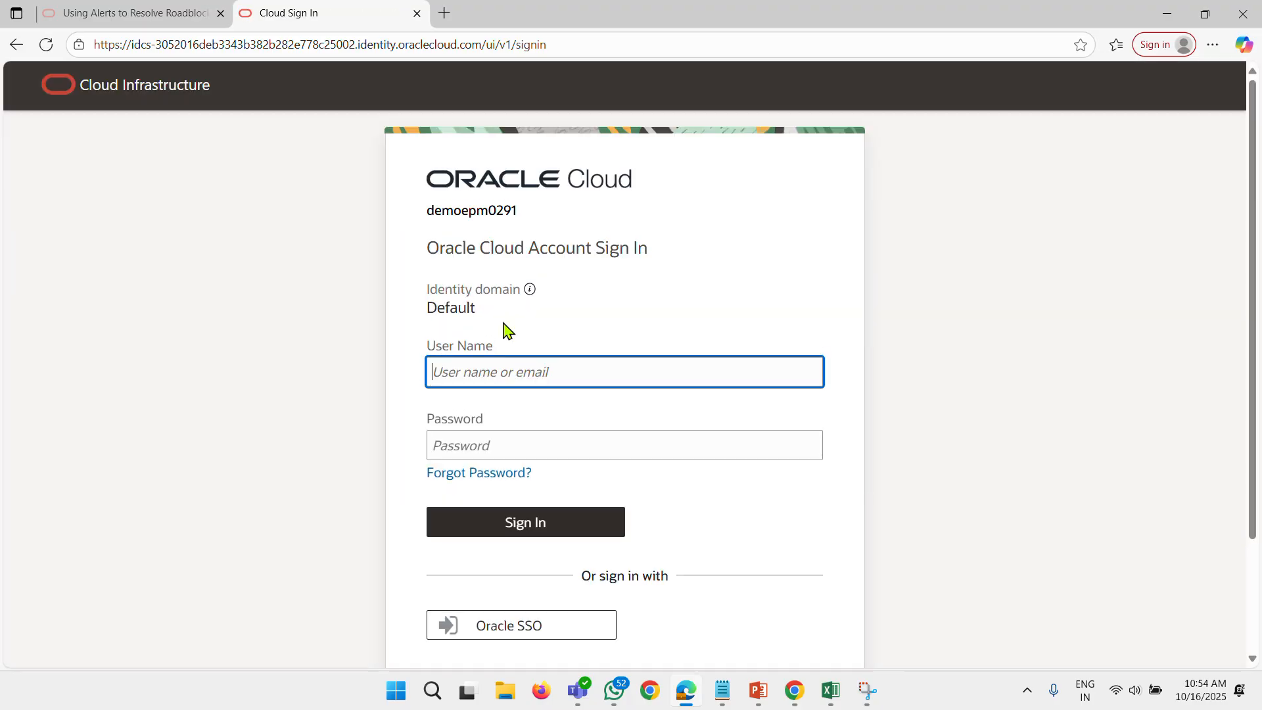
pyautogui.click(526, 373)
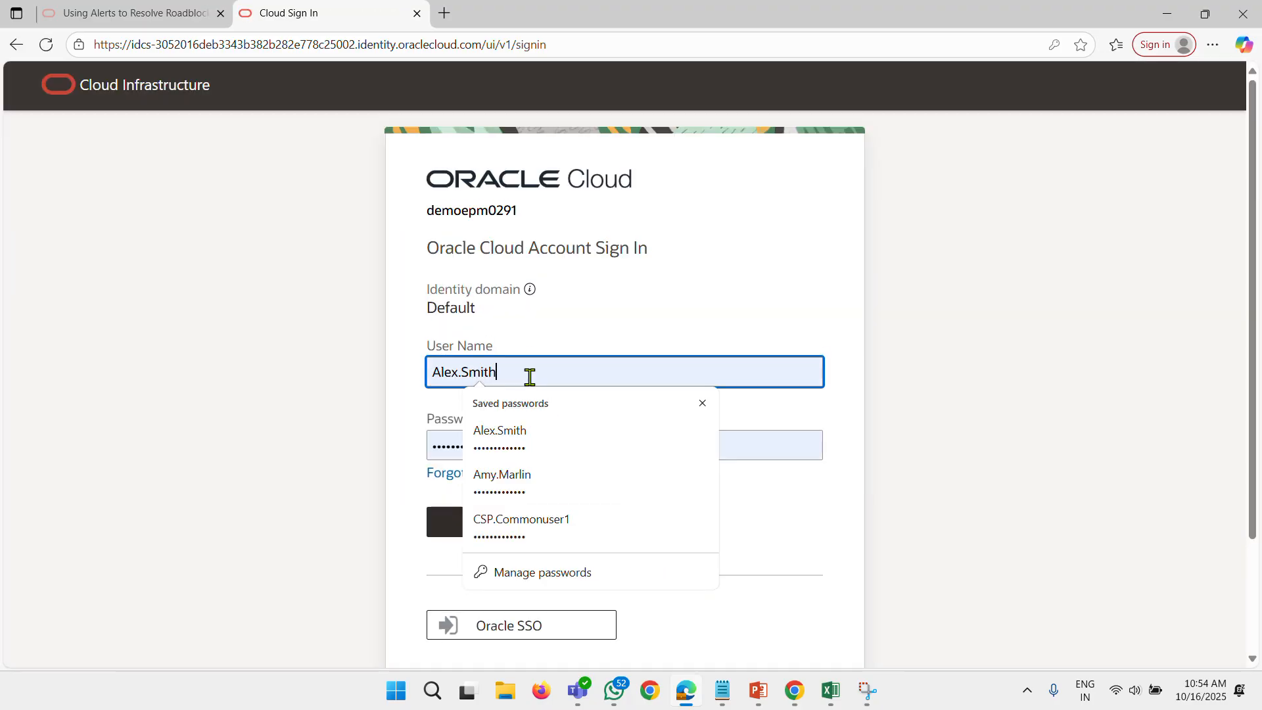
pyautogui.click(539, 494)
pyautogui.click(516, 535)
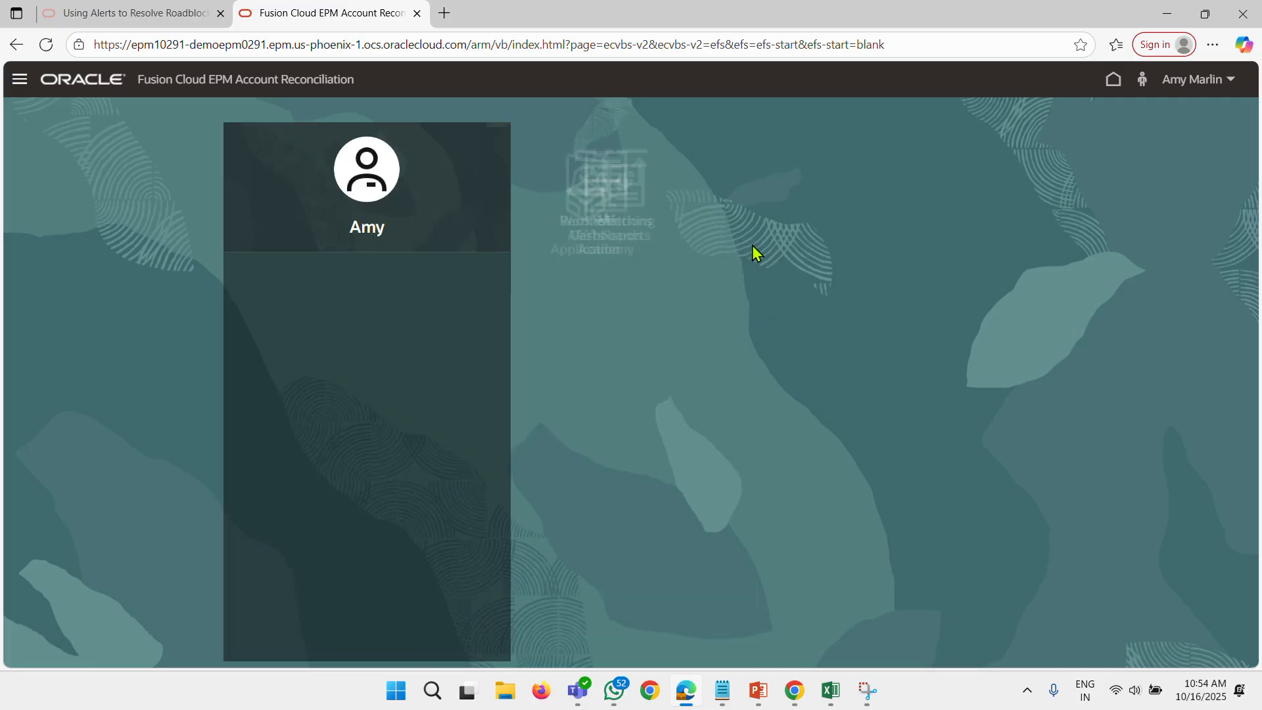
# Open the June 2023 Account payables VAR reconciliation from the reviewer's Worklist, approve it, and close it.
pyautogui.click(602, 220)
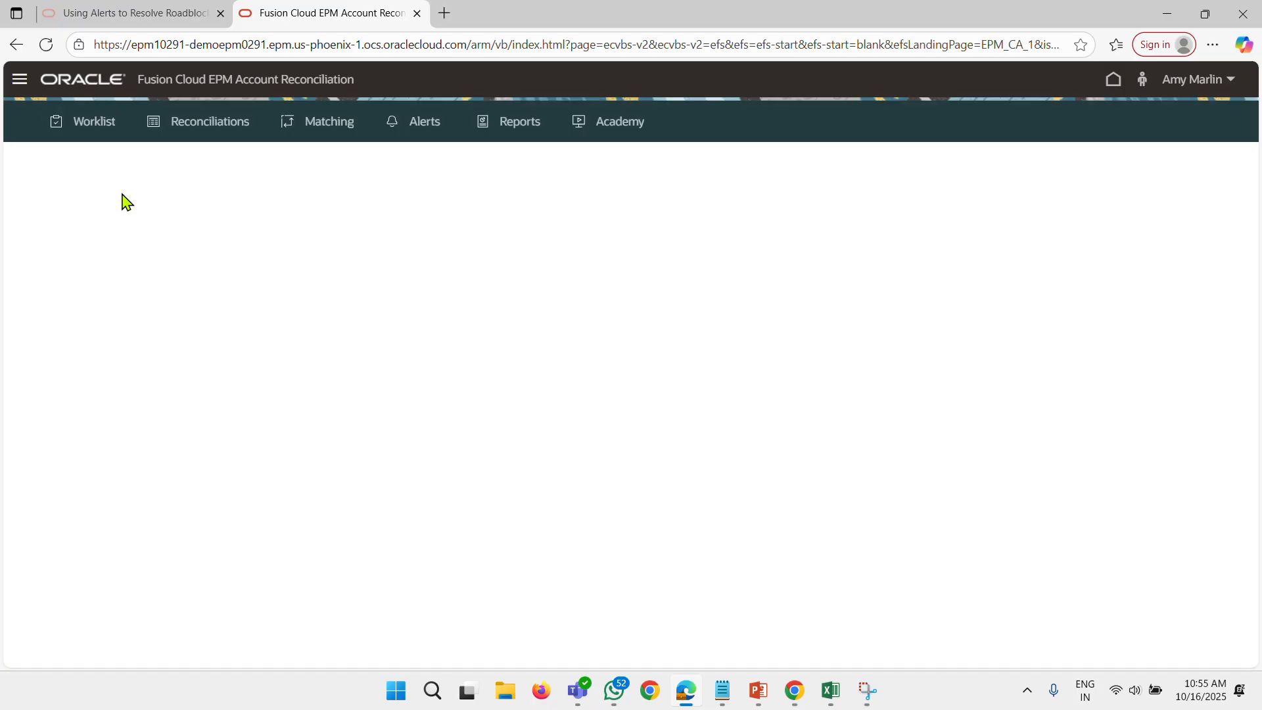
pyautogui.click(131, 301)
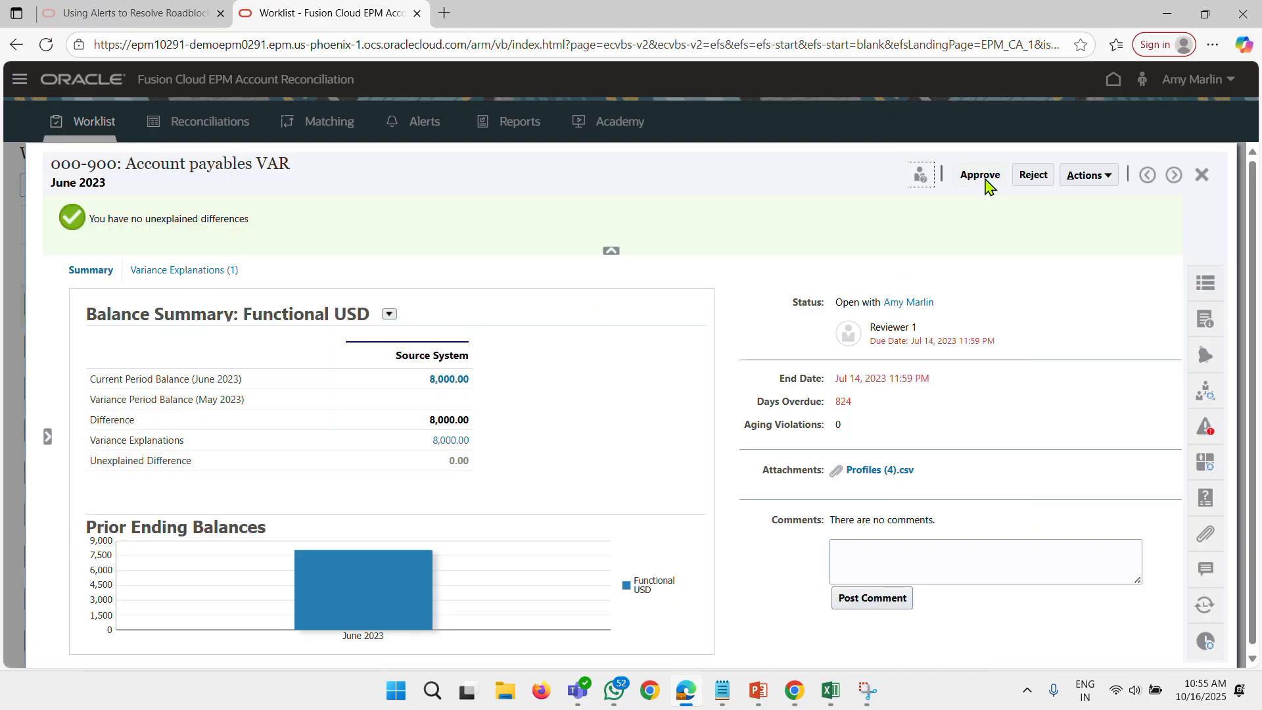
pyautogui.click(980, 175)
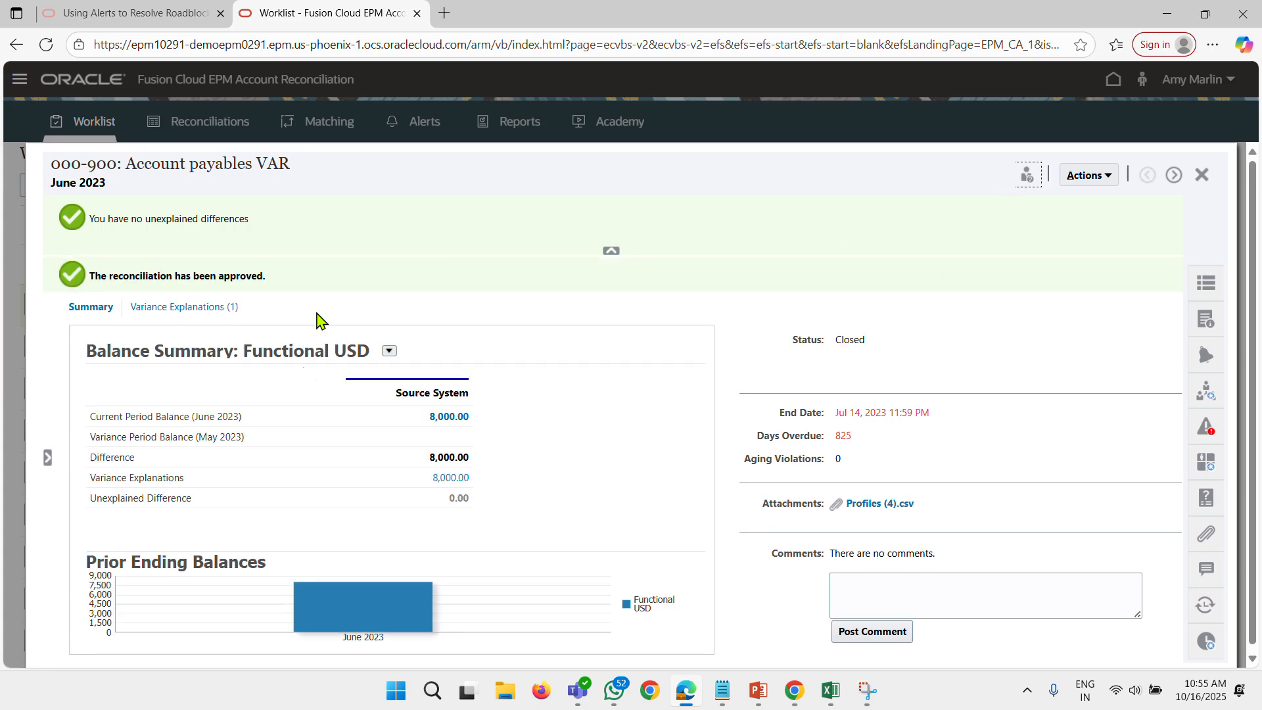
pyautogui.moveTo(499, 599)
pyautogui.click(1201, 174)
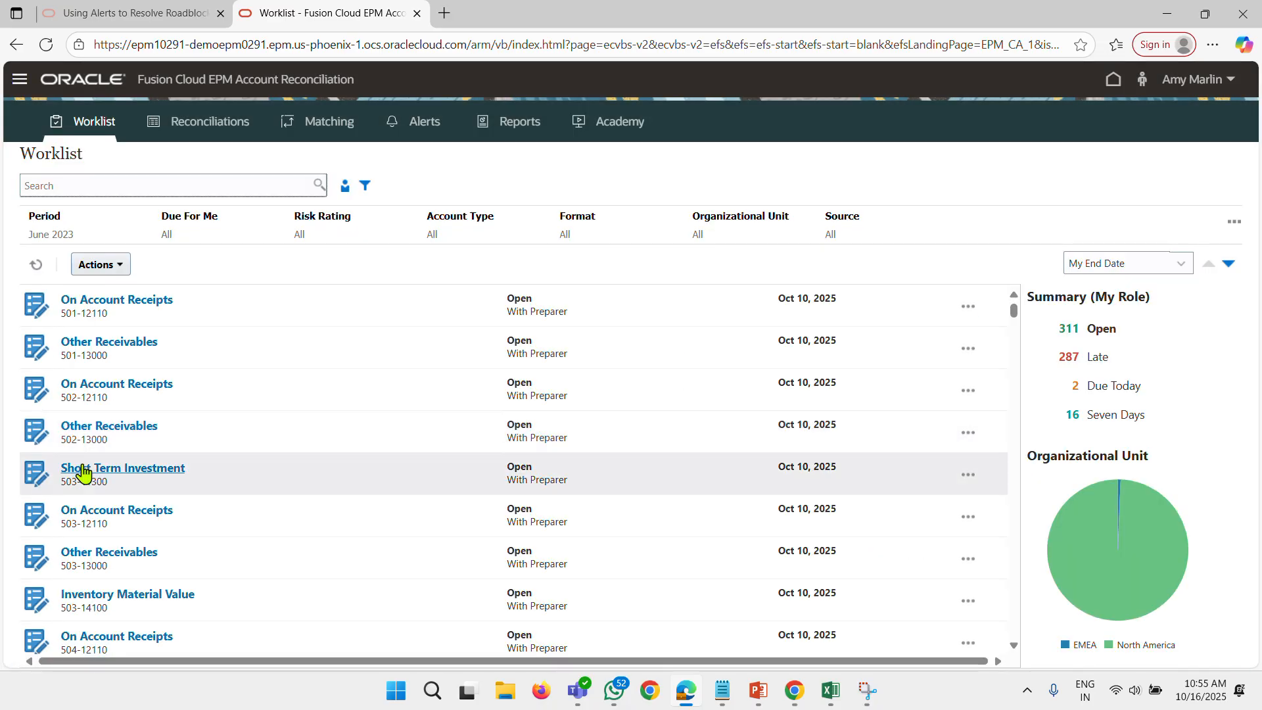
# Look at the case study notes in Notepad and switch to the first slide of the daily ppt presentation in PowerPoint.
pyautogui.click(723, 689)
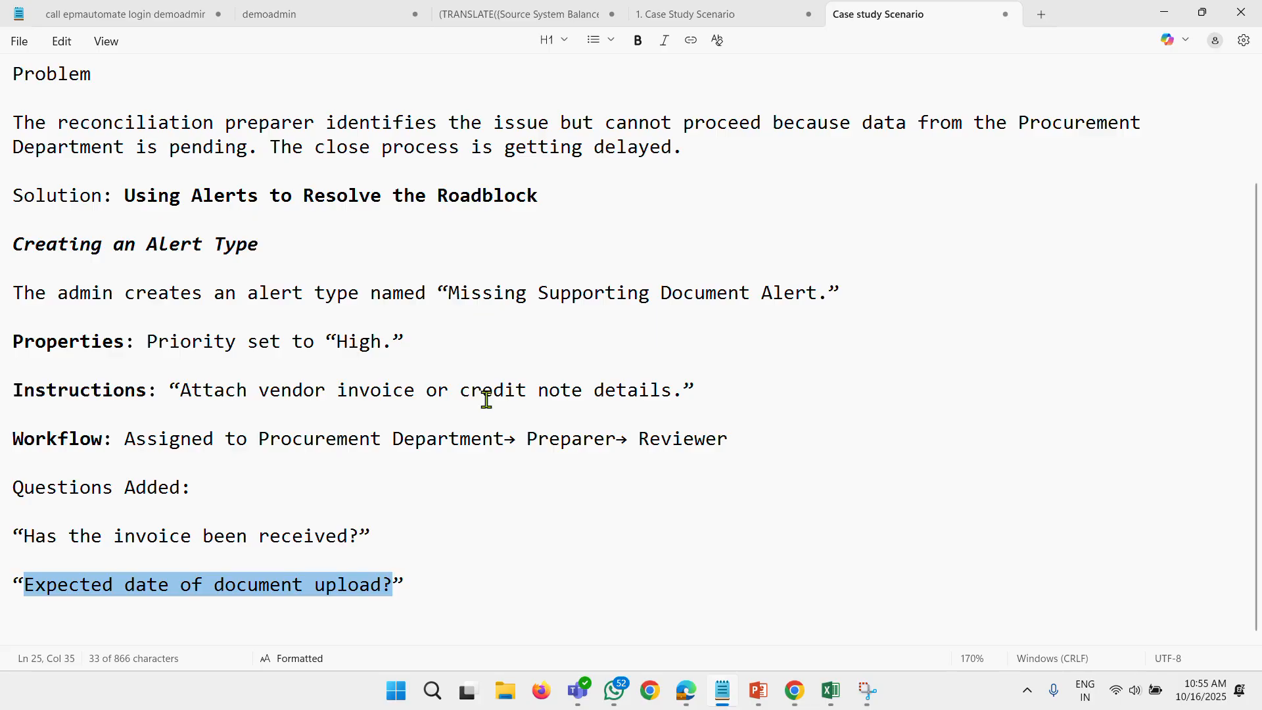
pyautogui.click(761, 690)
pyautogui.click(118, 183)
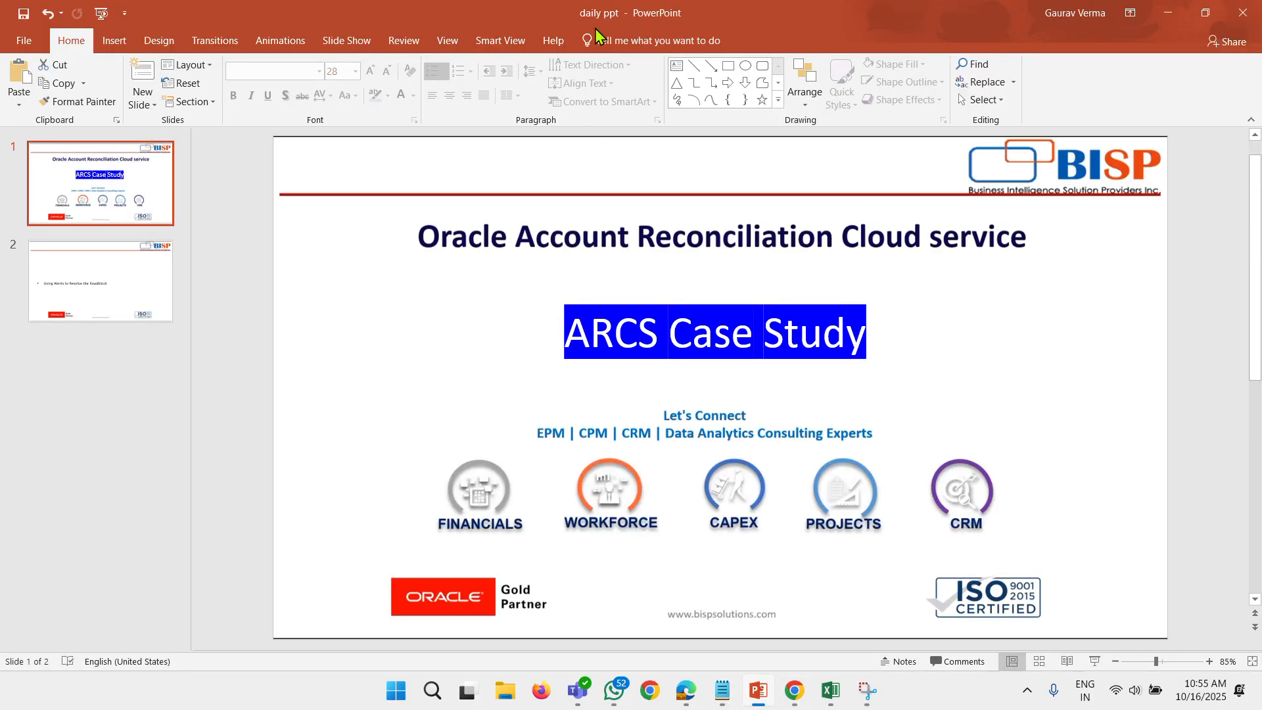